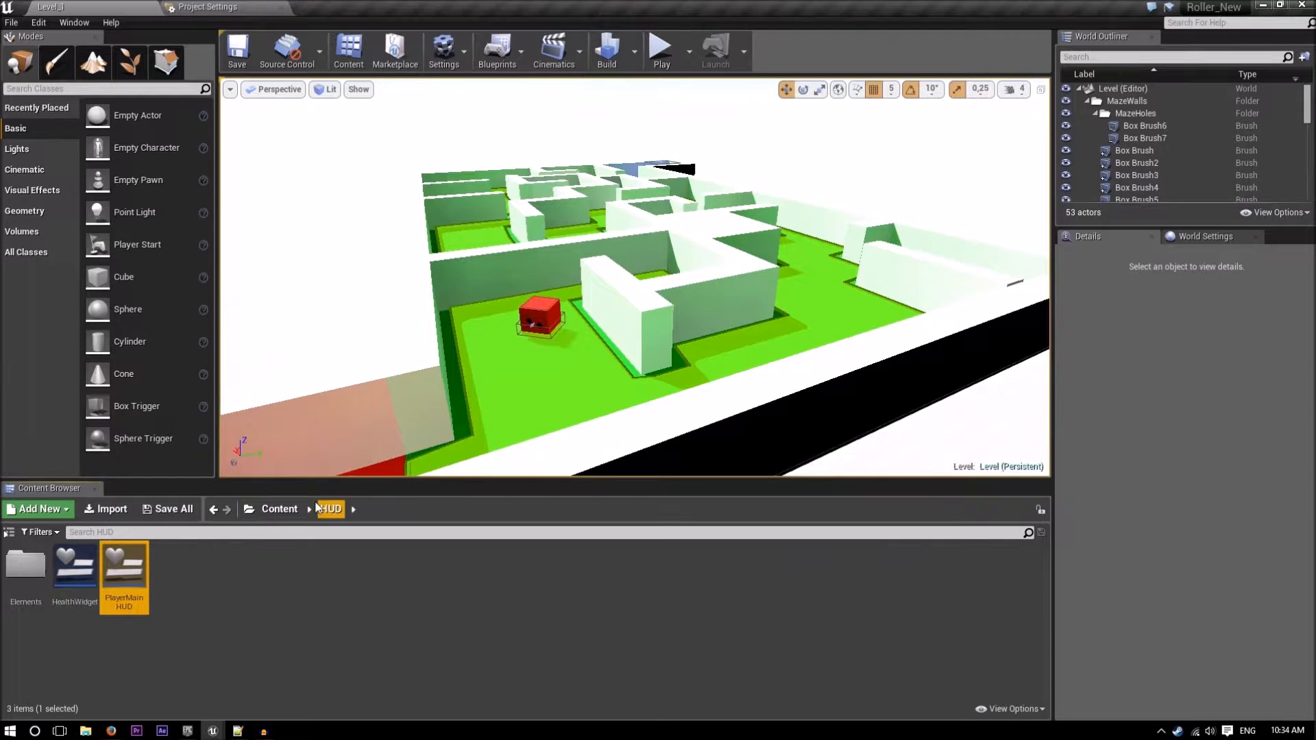
# - Play-test the maze level, rolling the ball past the red cube and along the corridor to check the health and timer HUD
pyautogui.click(673, 59)
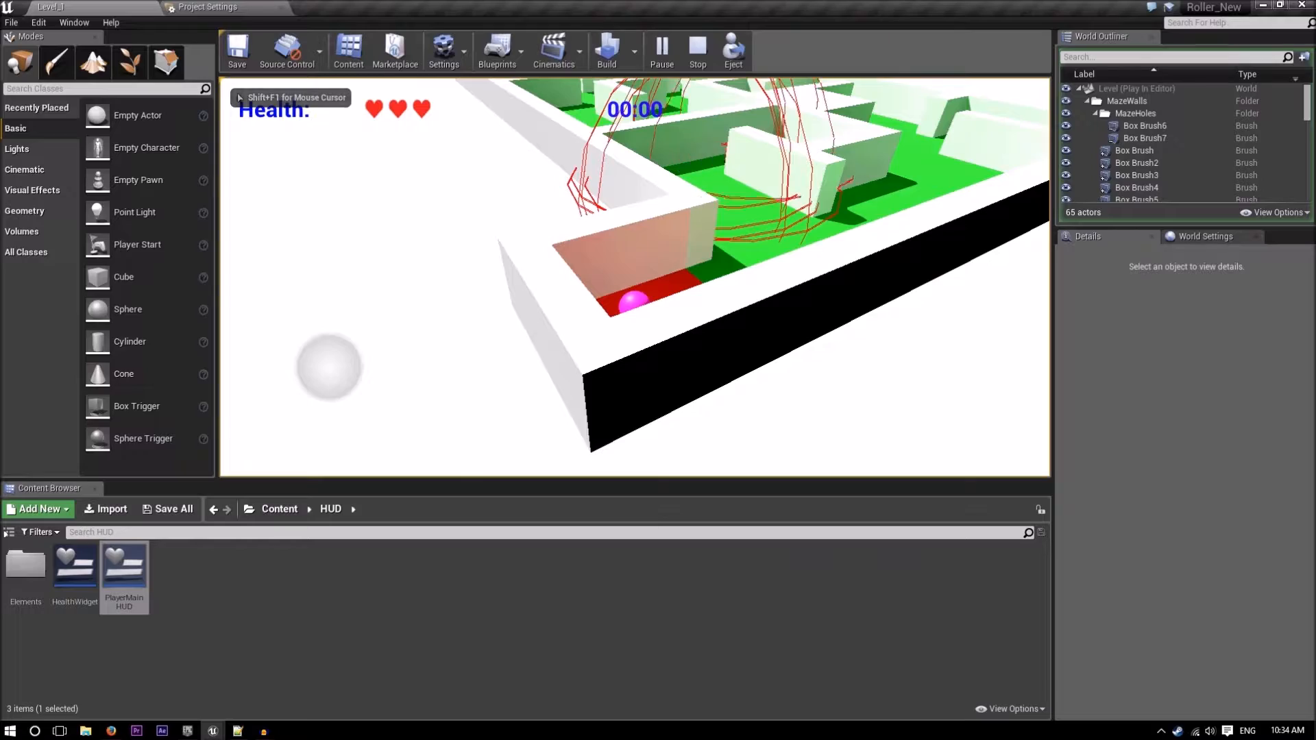
pyautogui.press('w')
pyautogui.press('w')
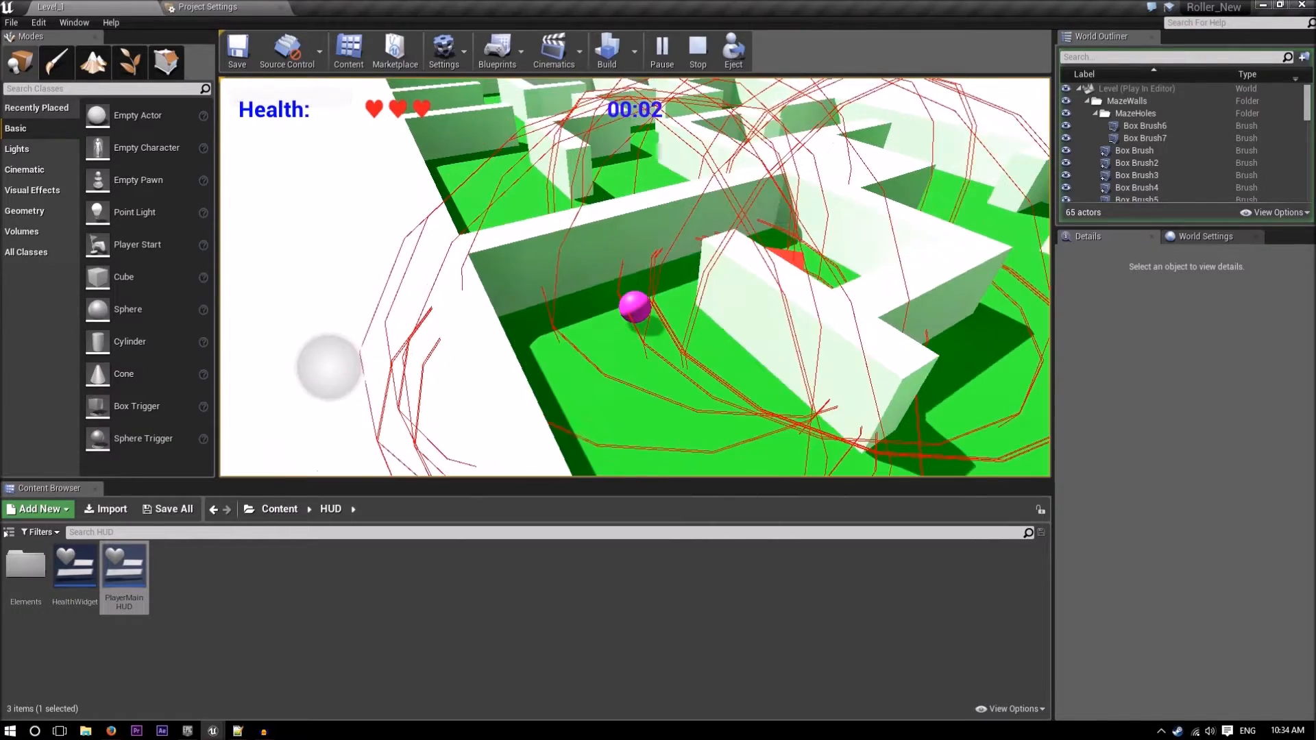
pyautogui.press('w')
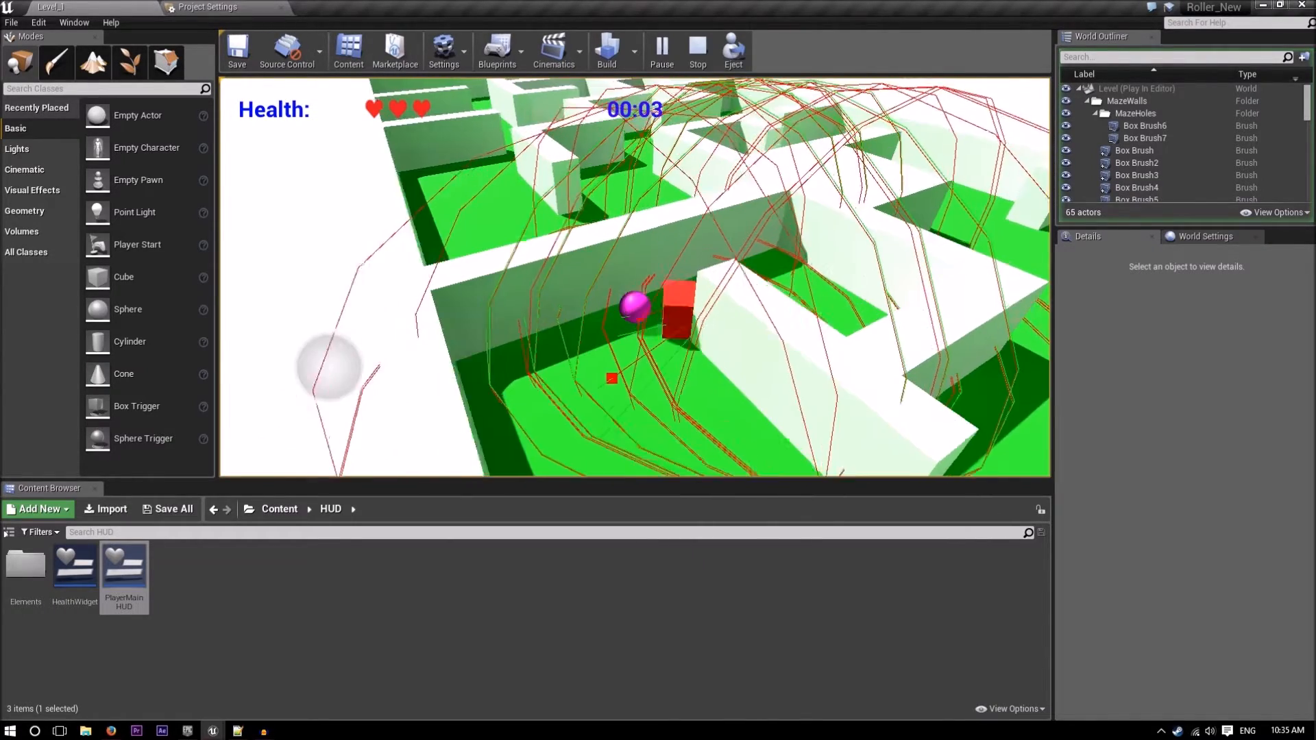
pyautogui.press('s')
pyautogui.press('d')
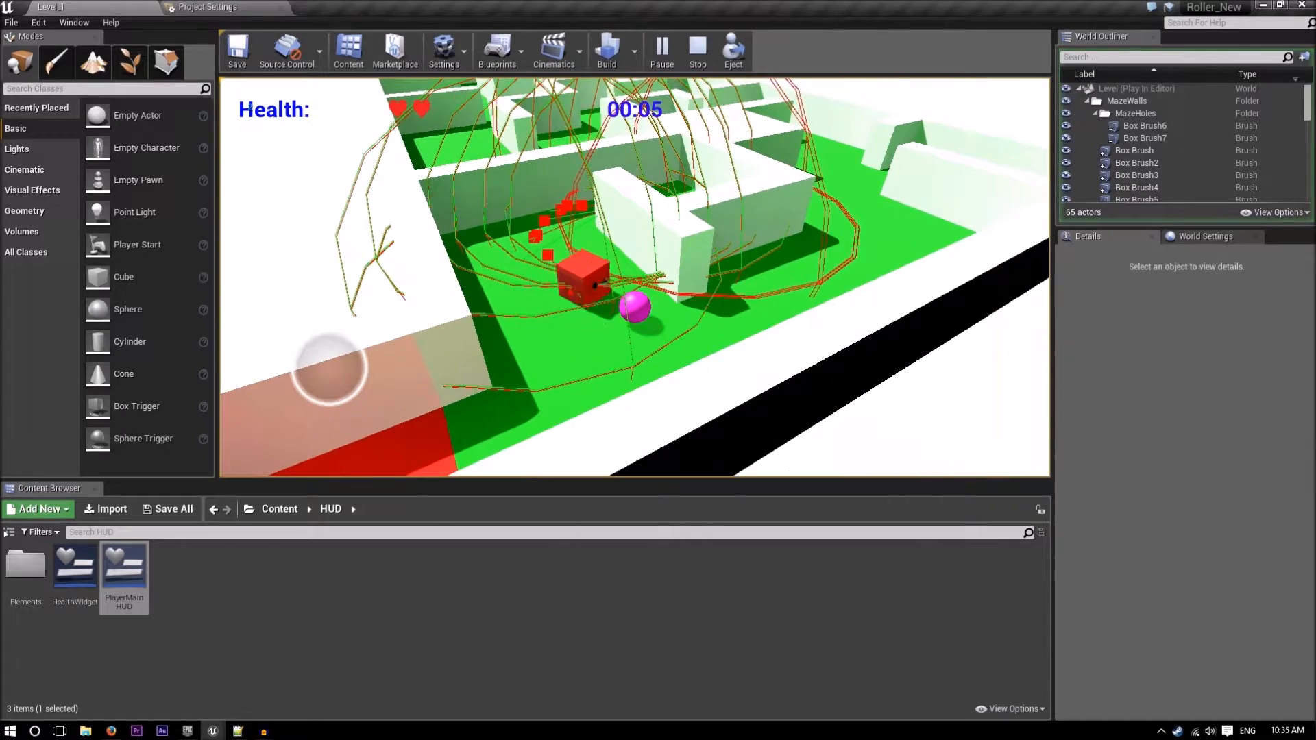
pyautogui.press('space')
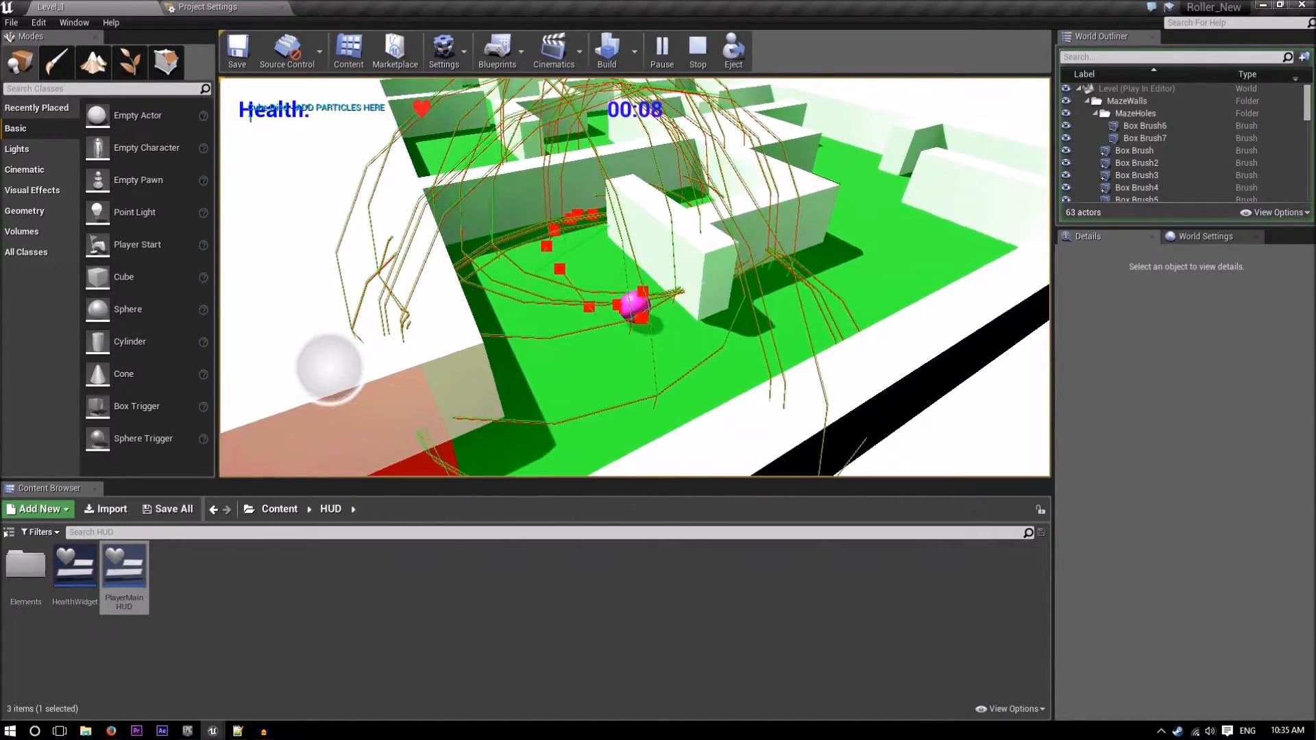
pyautogui.press('d')
pyautogui.press('w')
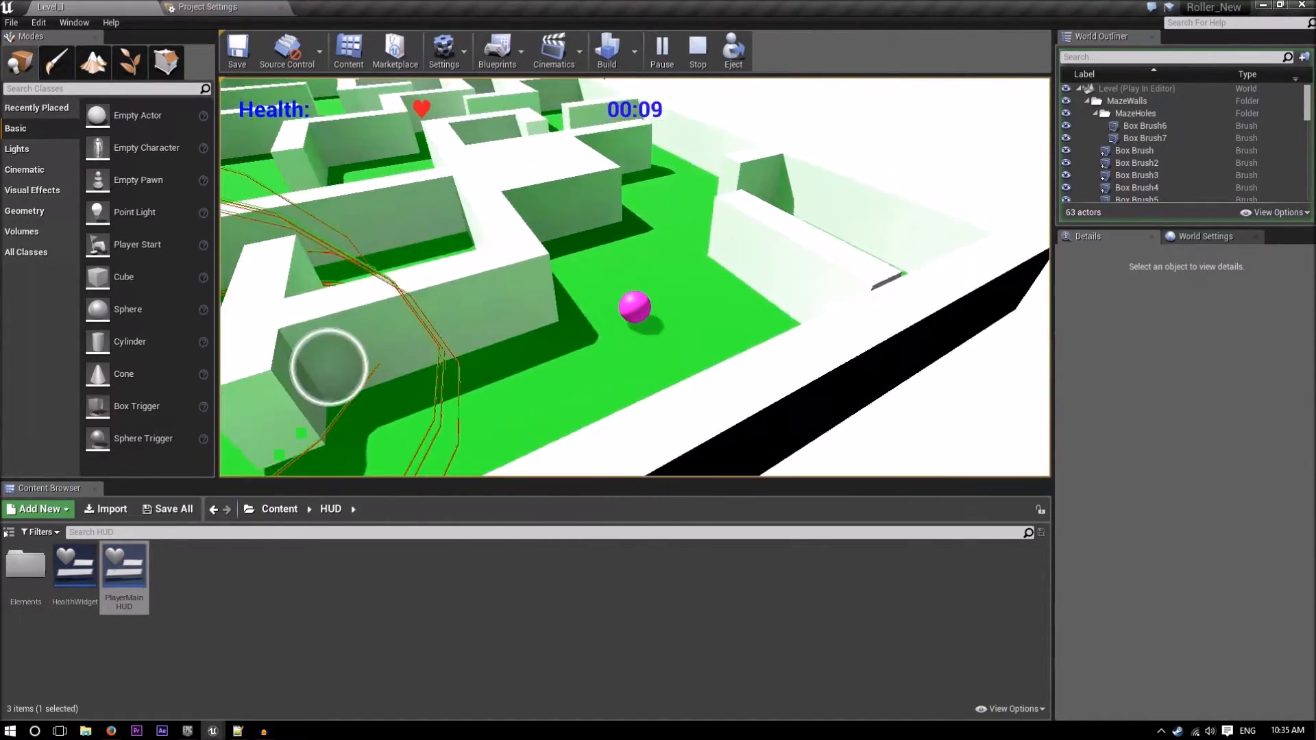
pyautogui.press('Escape')
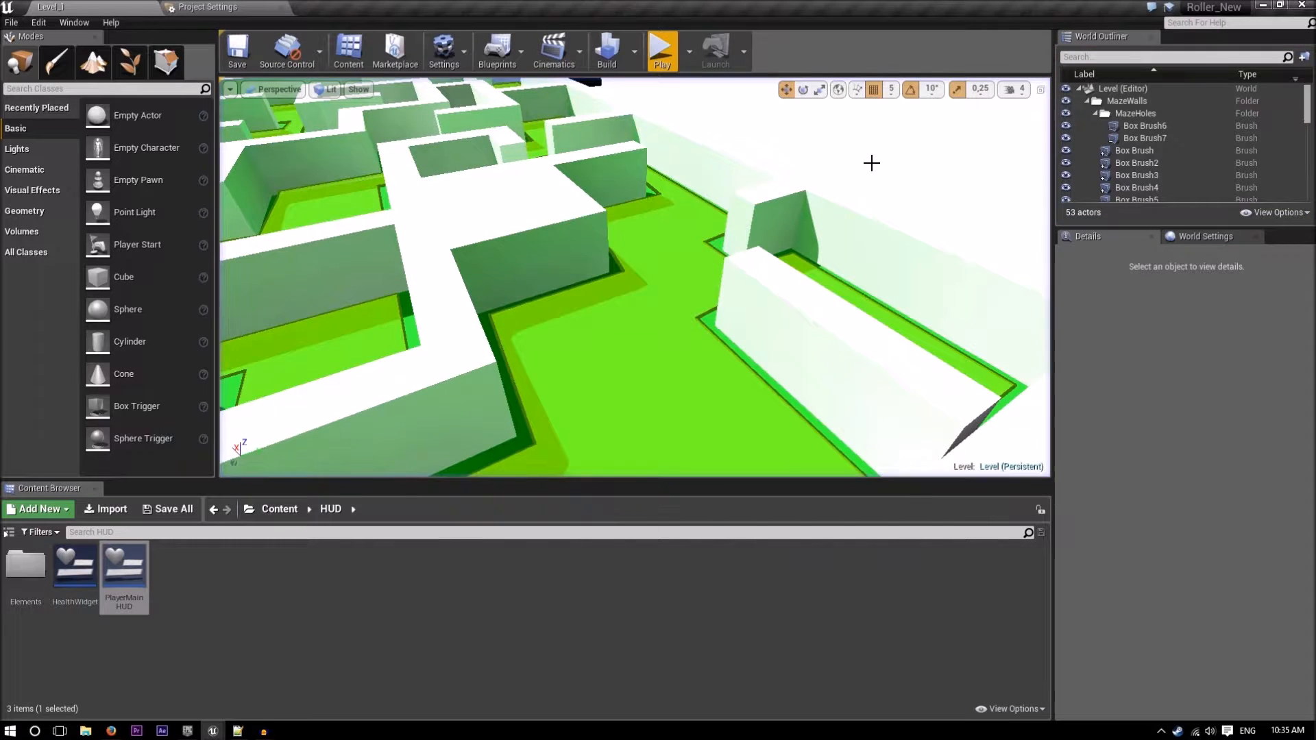
# - Move the Box Brush29 maze wall to X -1645 and Z 95, and save the level
pyautogui.moveTo(878, 281); pyautogui.dragTo(877, 281, button='right')
pyautogui.moveTo(707, 377); pyautogui.dragTo(707, 377, button='right')
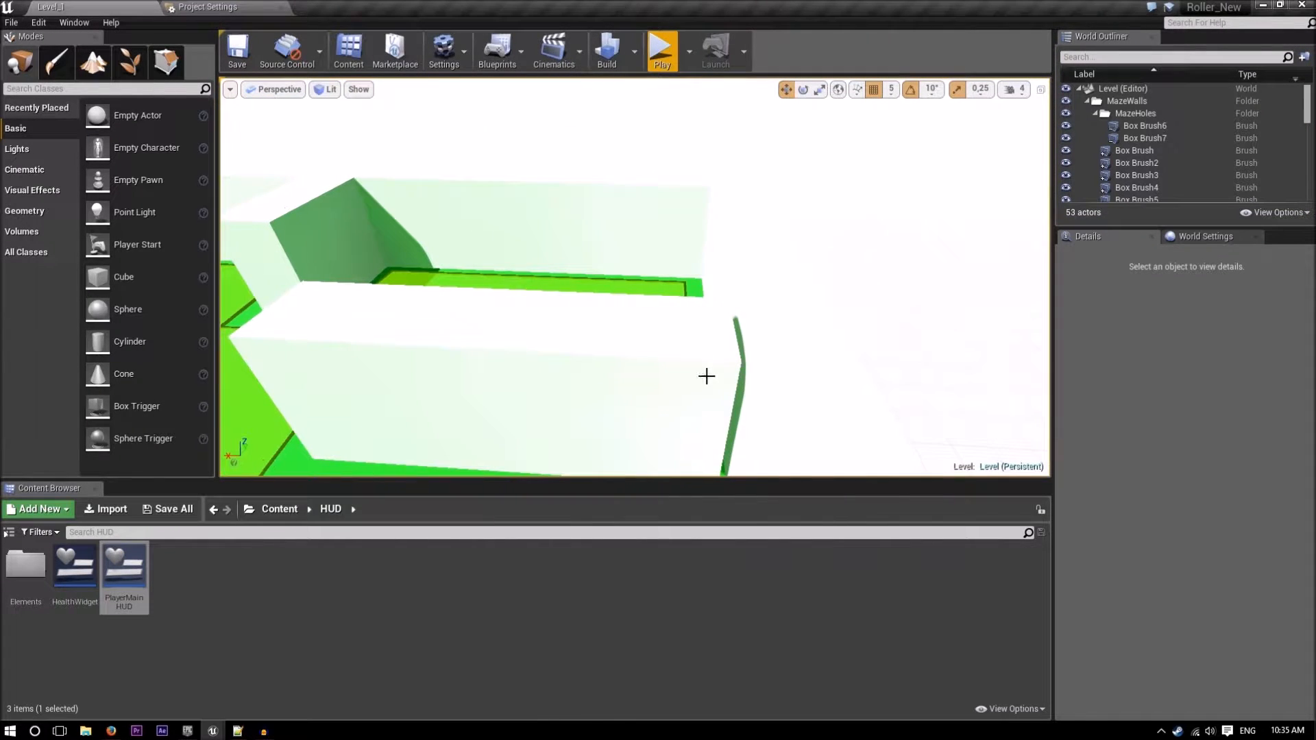
pyautogui.click(654, 340)
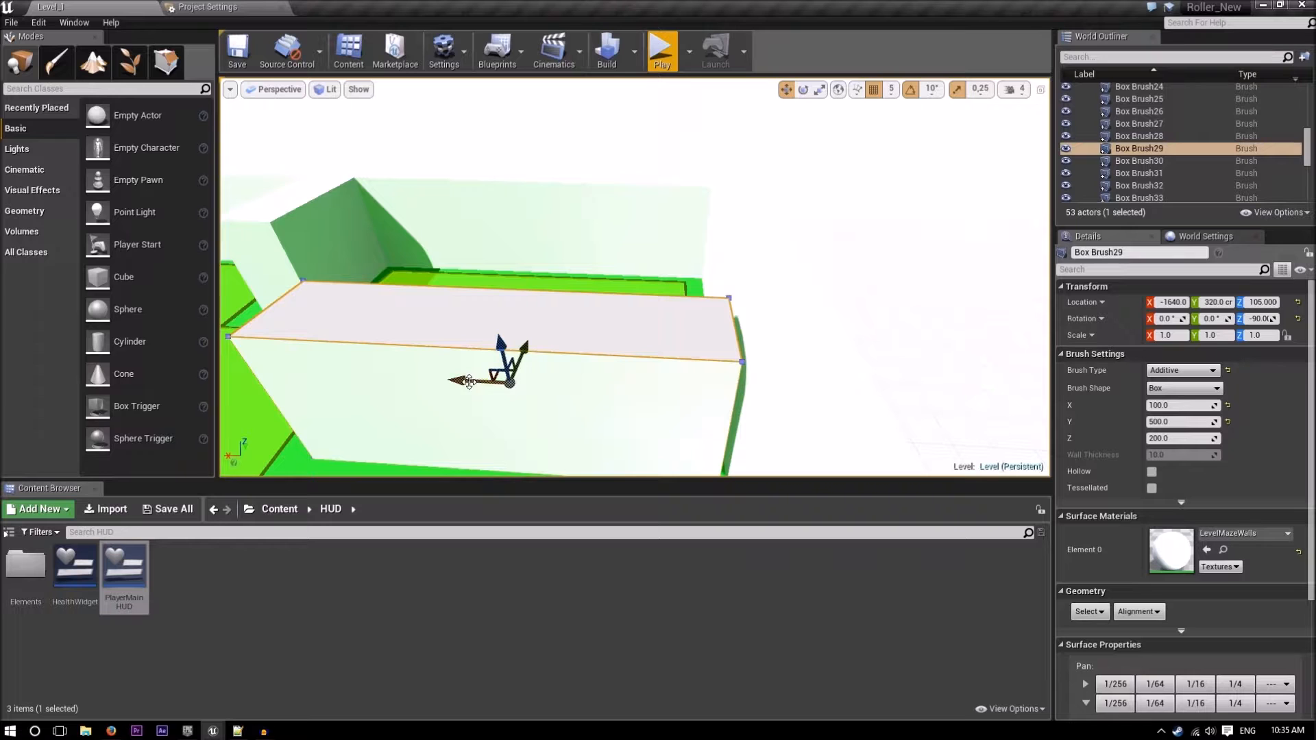
pyautogui.click(559, 356)
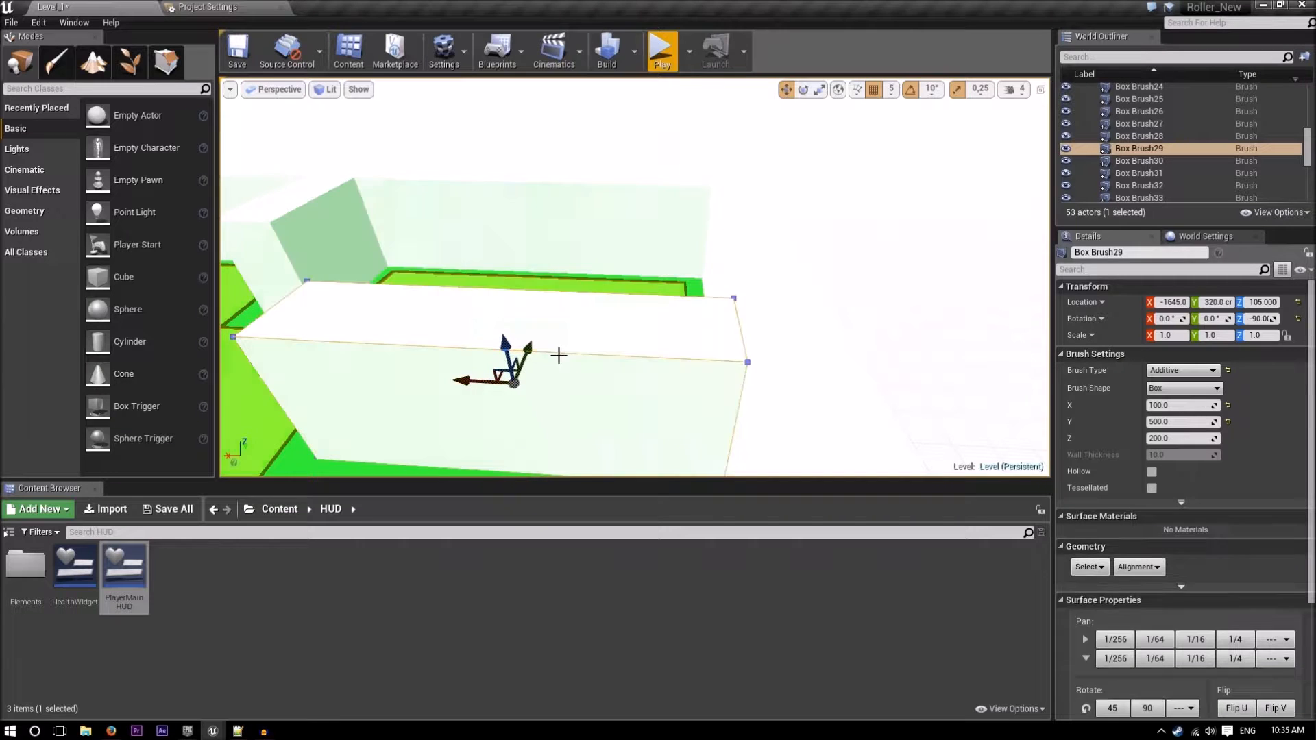
pyautogui.moveTo(567, 302); pyautogui.dragTo(566, 302, button='right')
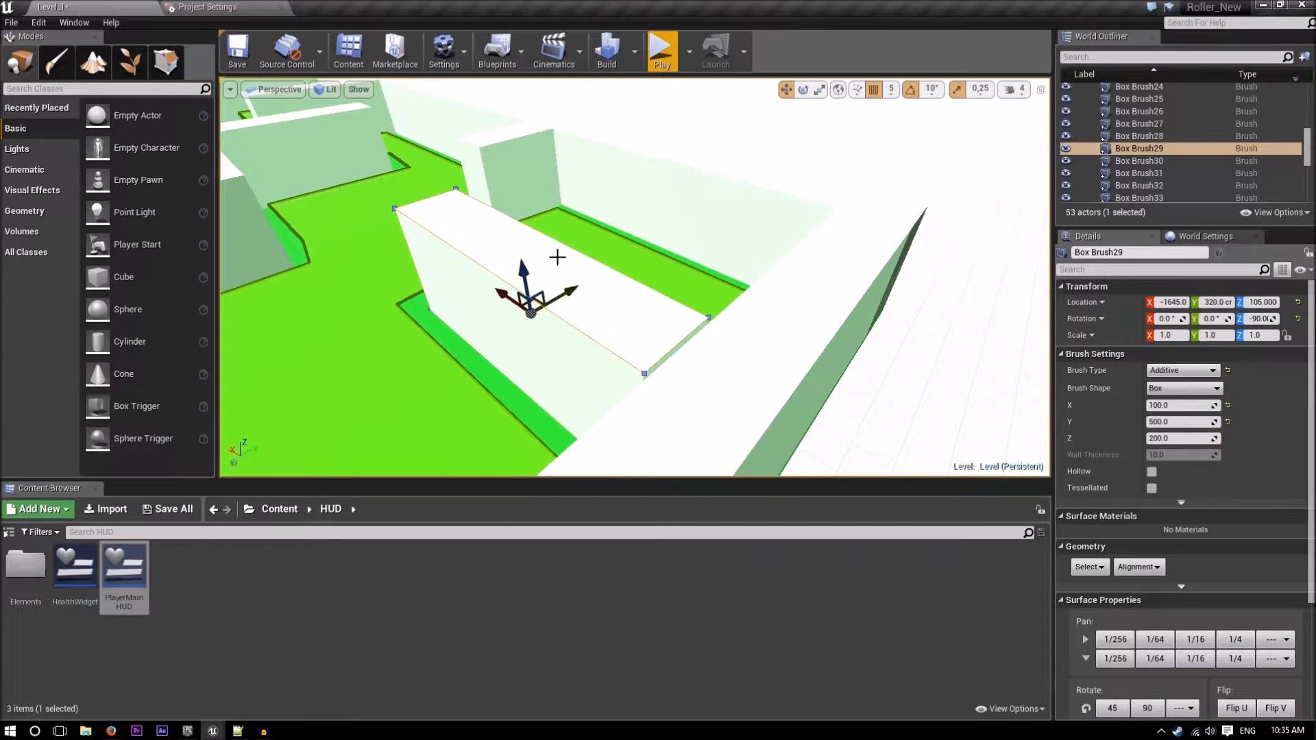
pyautogui.moveTo(558, 257); pyautogui.dragTo(561, 261)
pyautogui.moveTo(624, 274); pyautogui.dragTo(625, 274, button='right')
pyautogui.moveTo(566, 241); pyautogui.dragTo(615, 273, button='right')
pyautogui.hotkey('ctrl', 's')
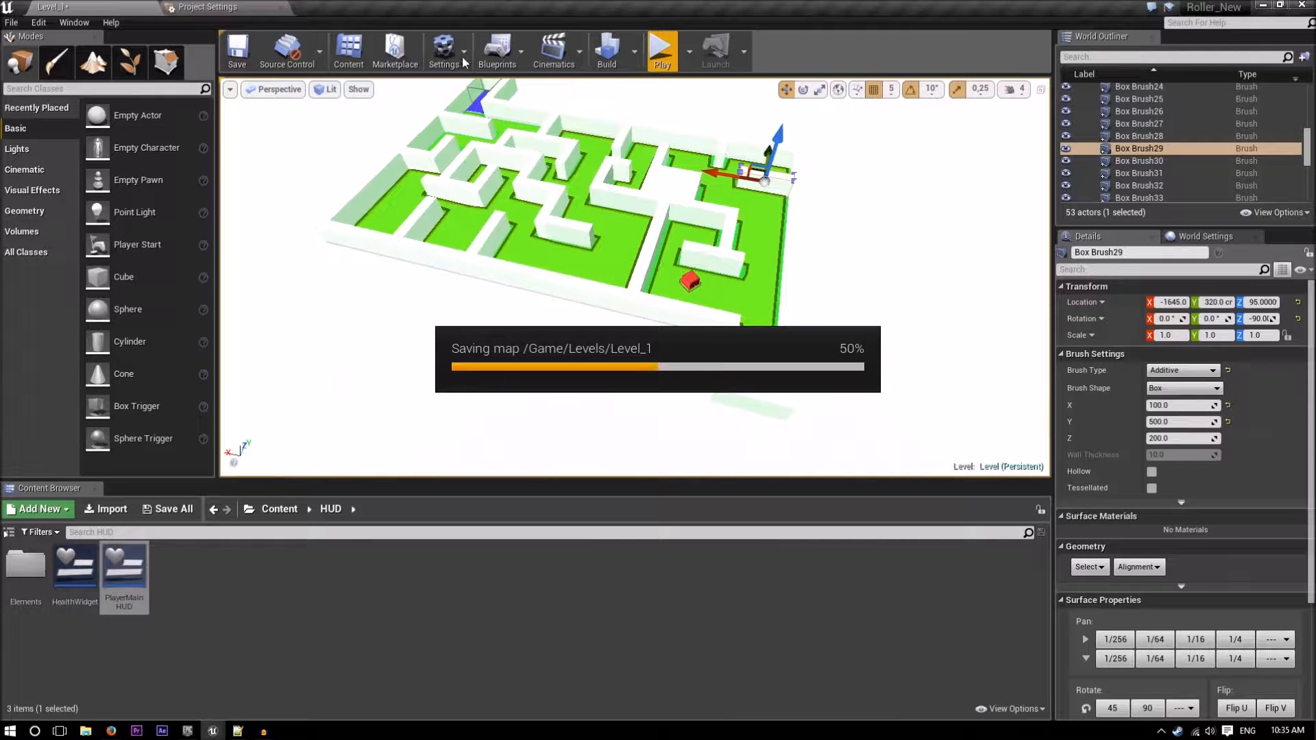
pyautogui.click(346, 583)
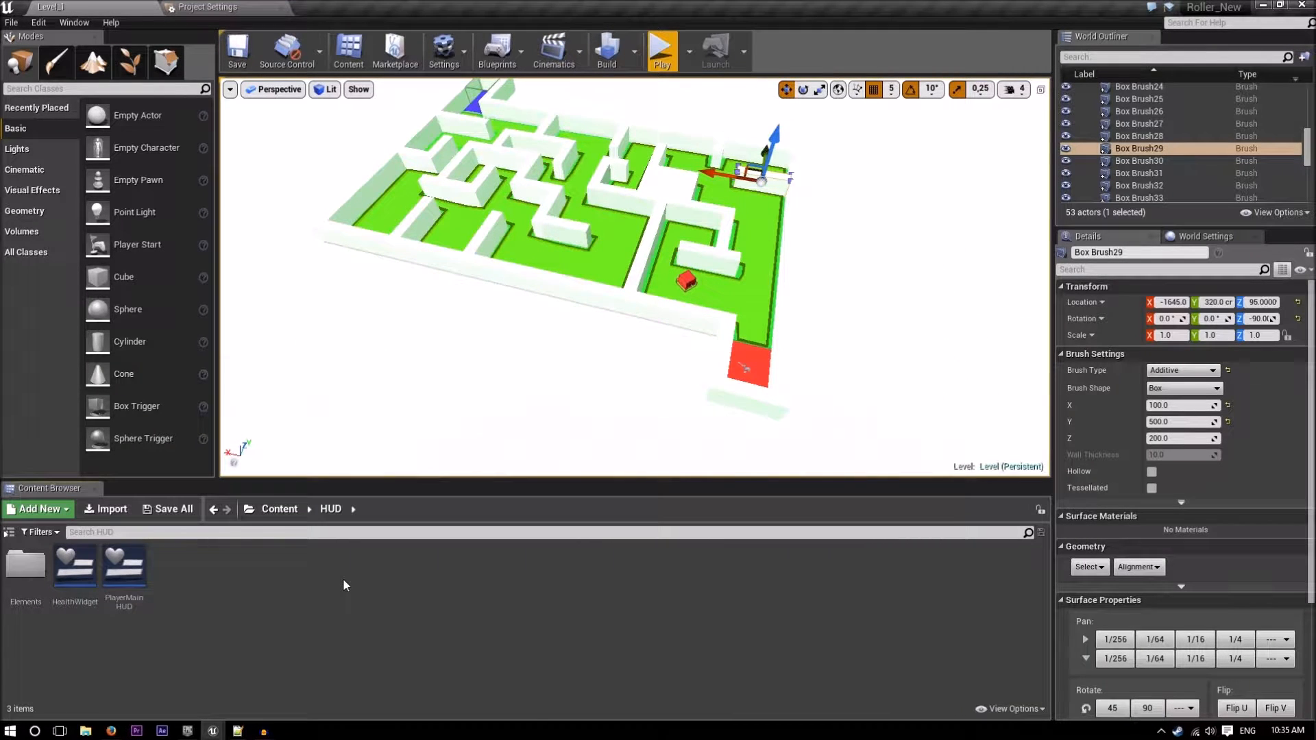
pyautogui.press('w')
pyautogui.moveTo(730, 429); pyautogui.dragTo(769, 378, button='right')
pyautogui.press('d')
pyautogui.press('w')
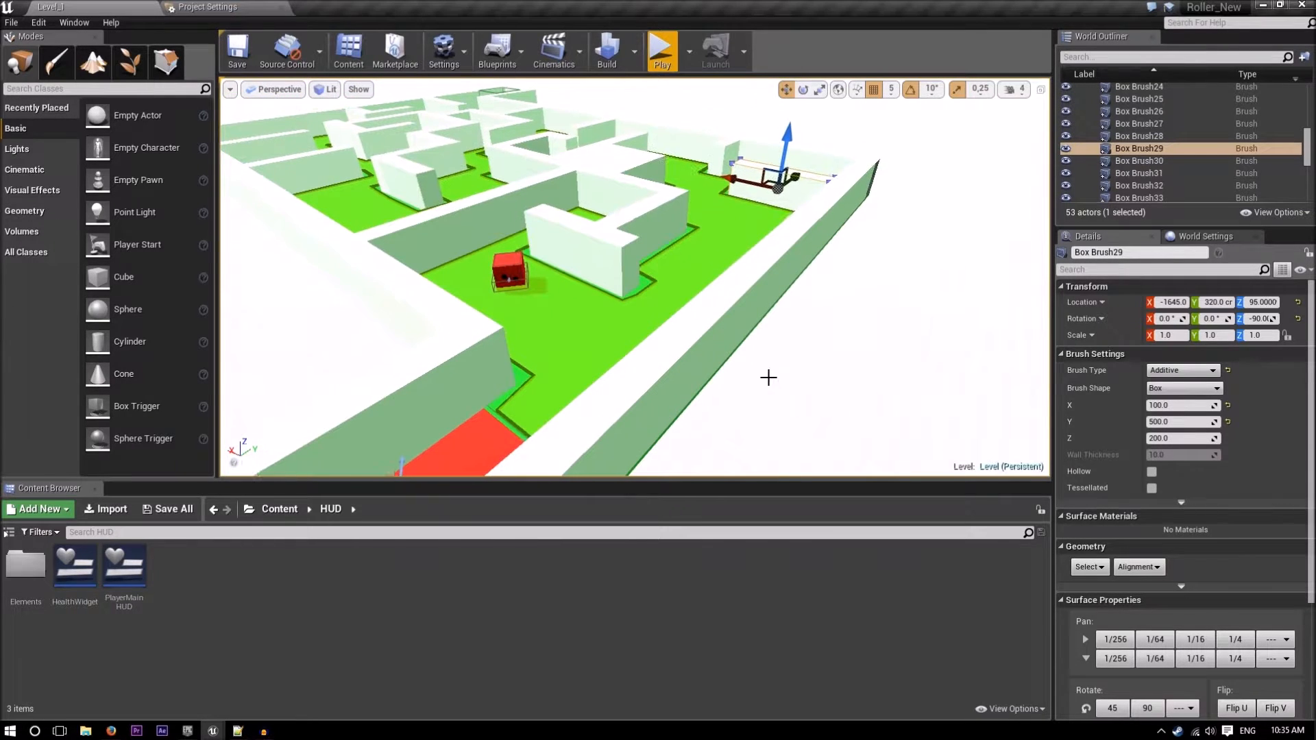
# - Create a Blueprint class in the HUD folder with UserWidget as its parent and name it starWidget
pyautogui.rightClick(217, 596)
pyautogui.click(240, 647)
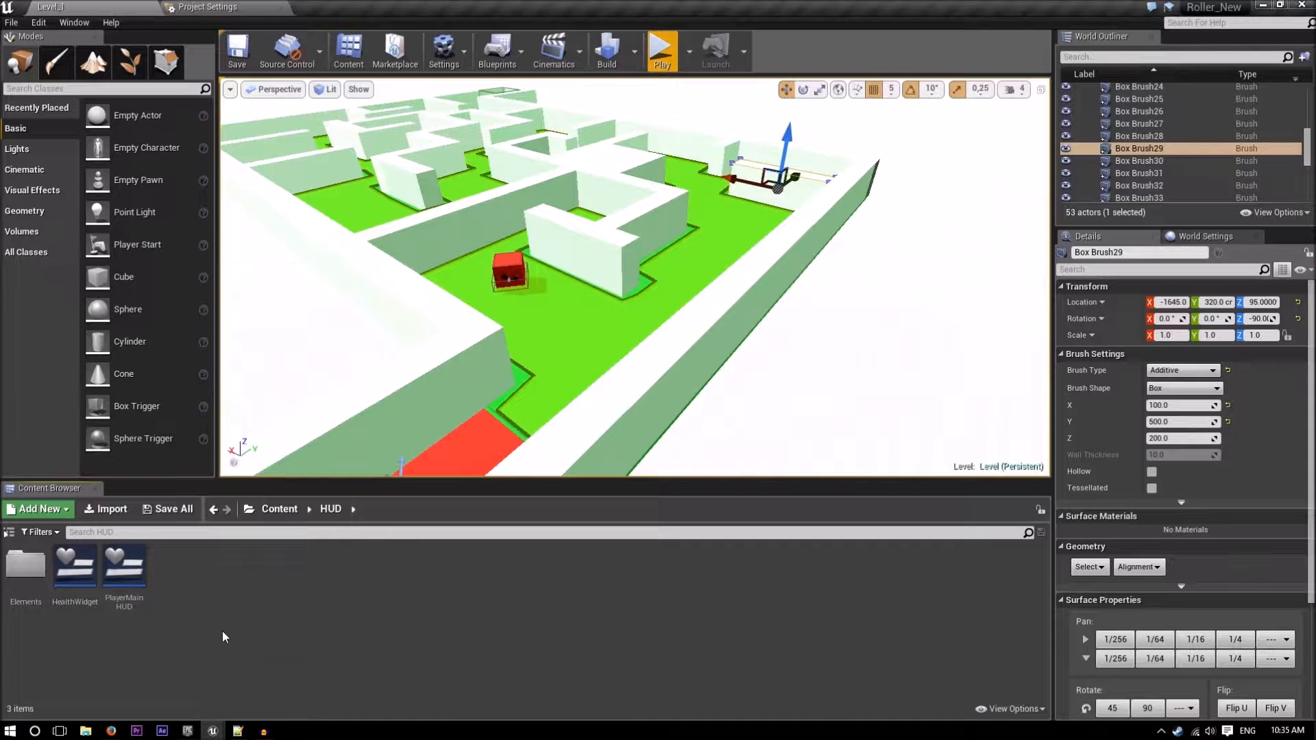
pyautogui.rightClick(196, 583)
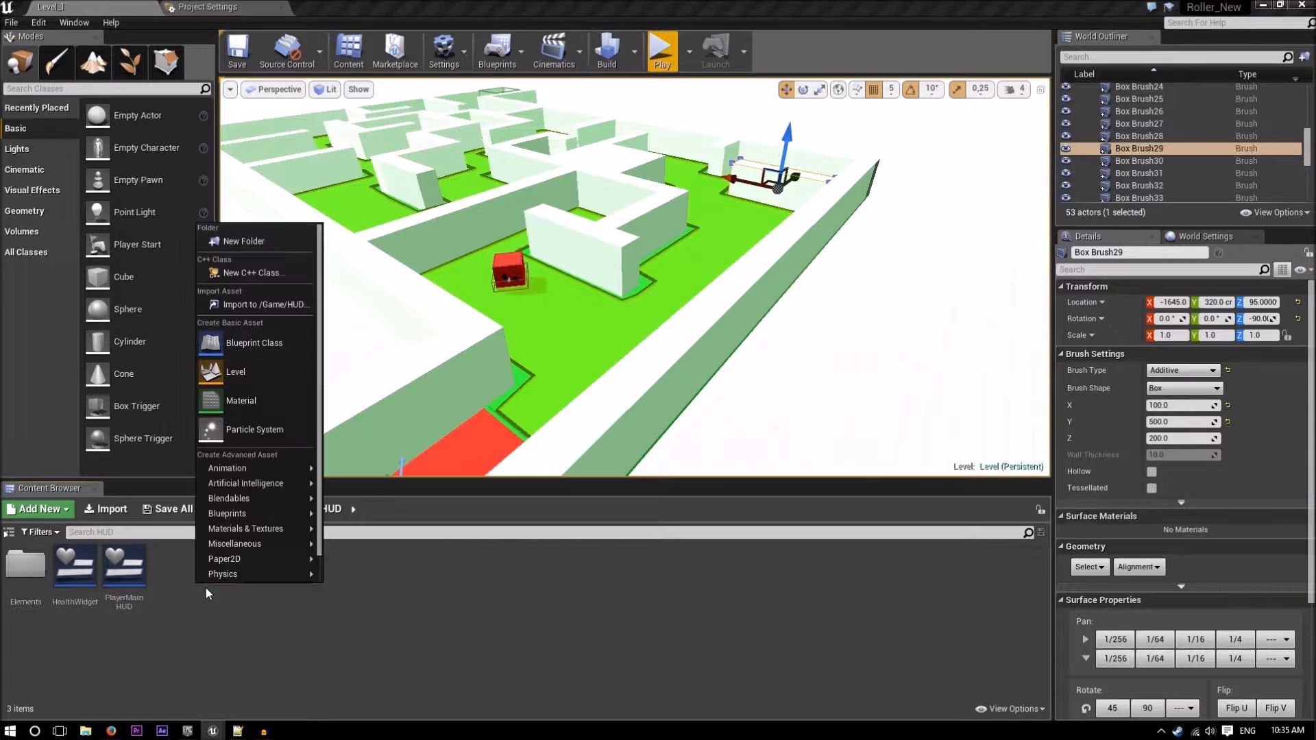
pyautogui.click(249, 347)
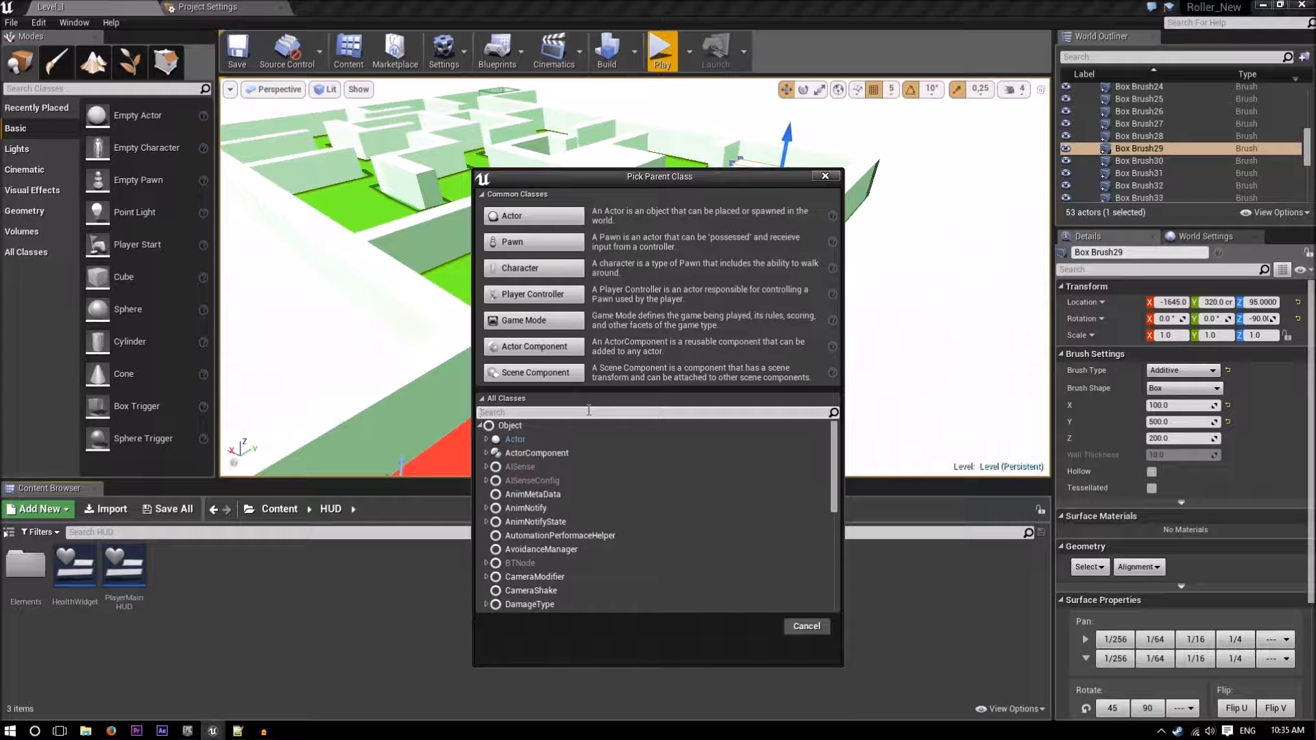
pyautogui.write('wid')
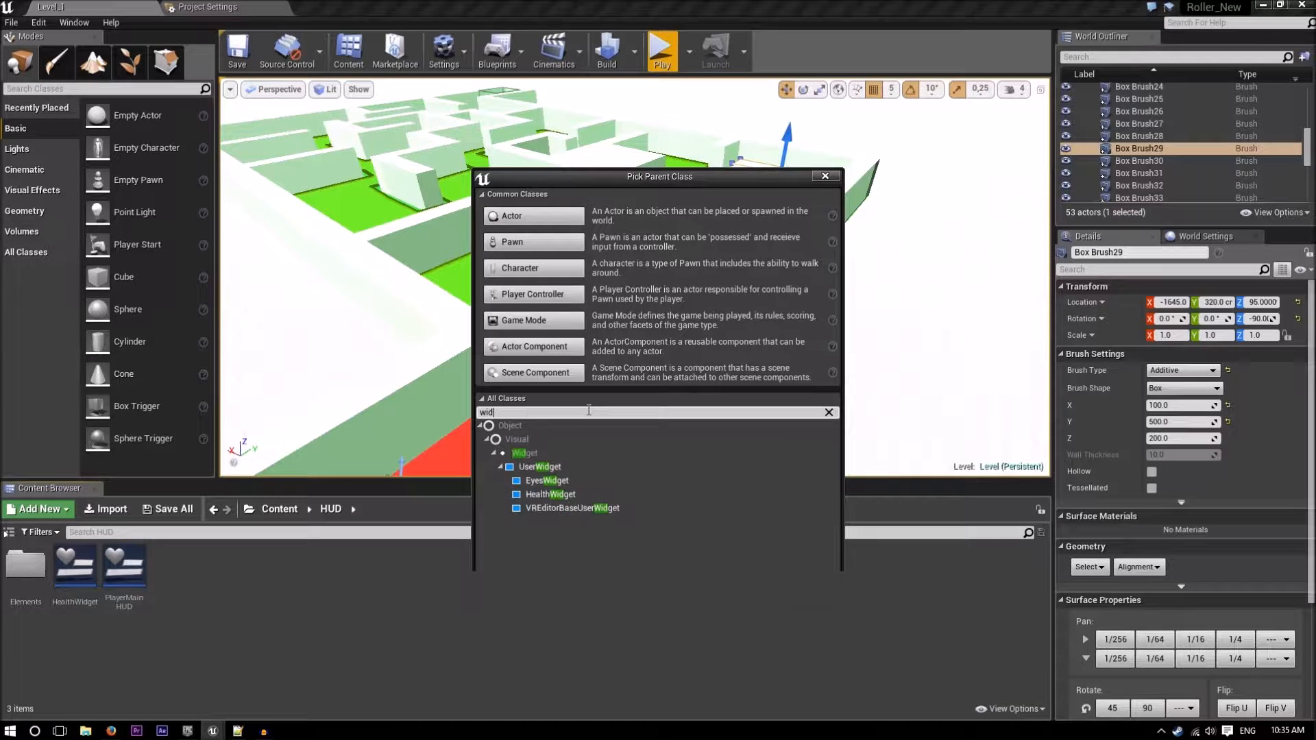
pyautogui.click(539, 467)
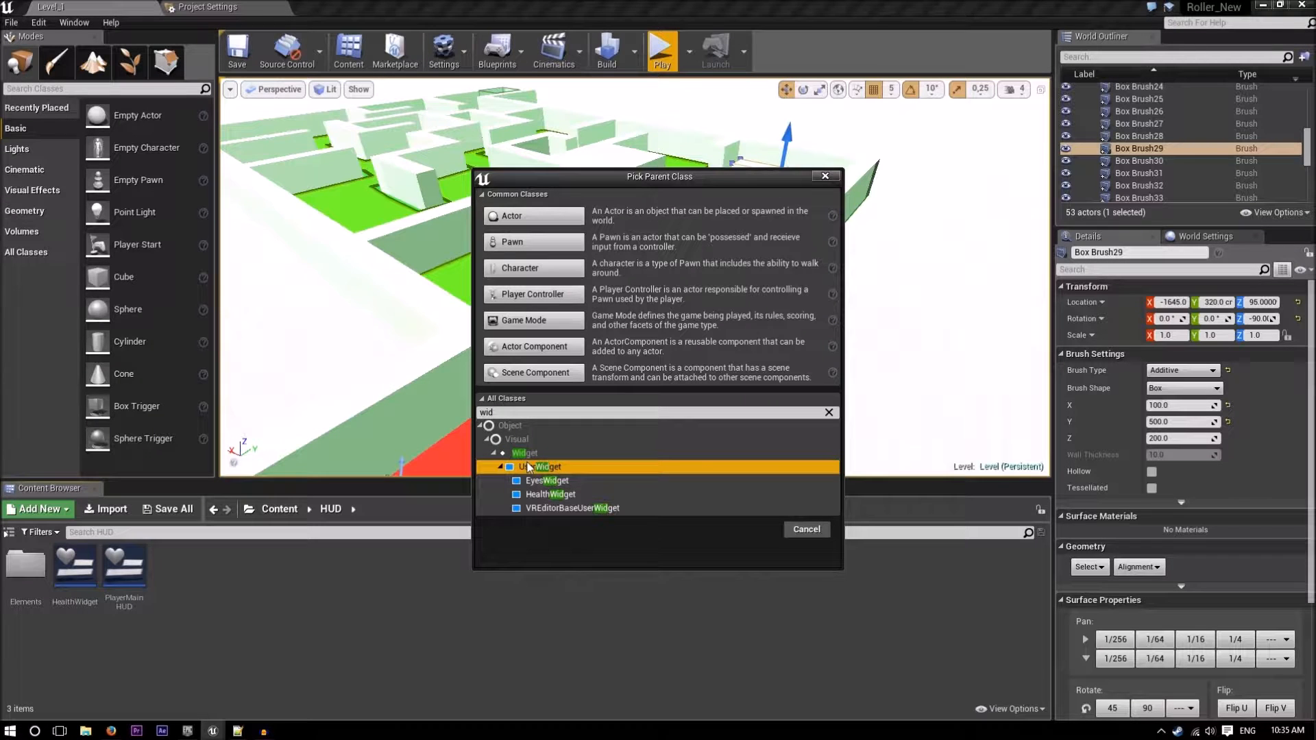
pyautogui.click(750, 531)
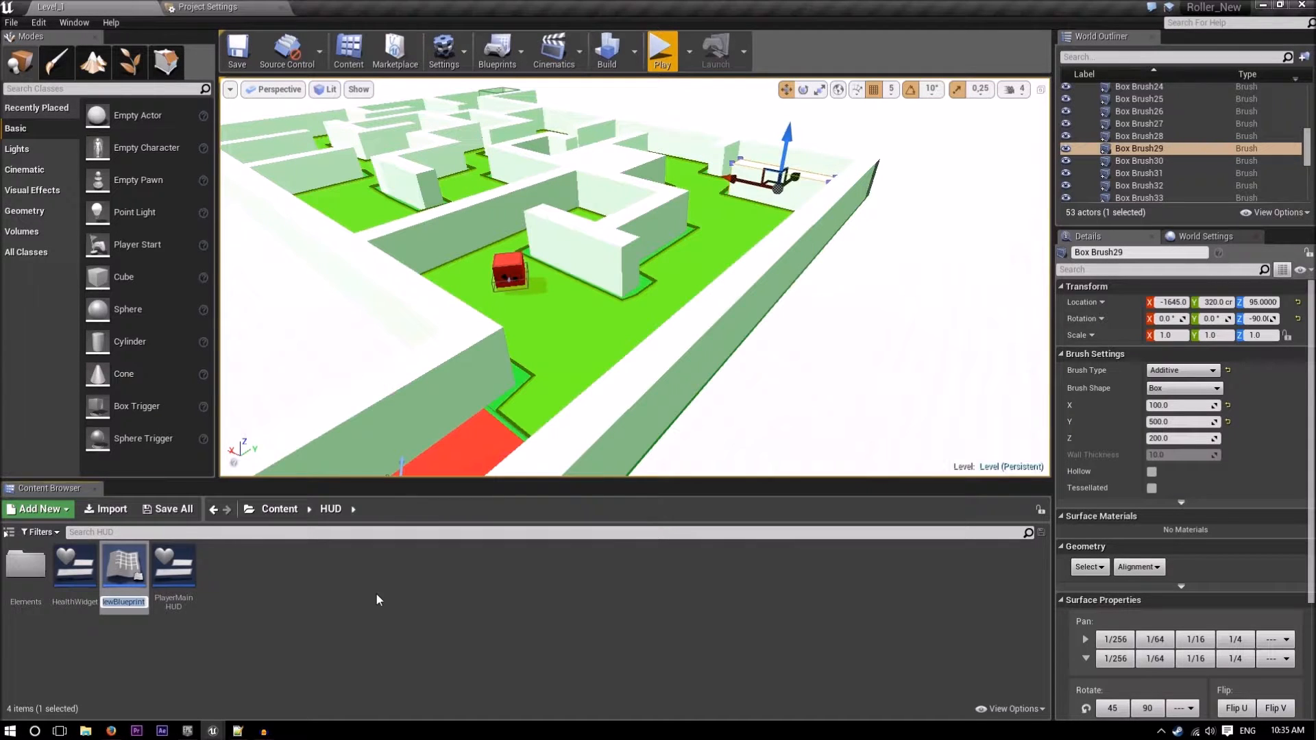
pyautogui.write('StarWidget')
pyautogui.press('Return')
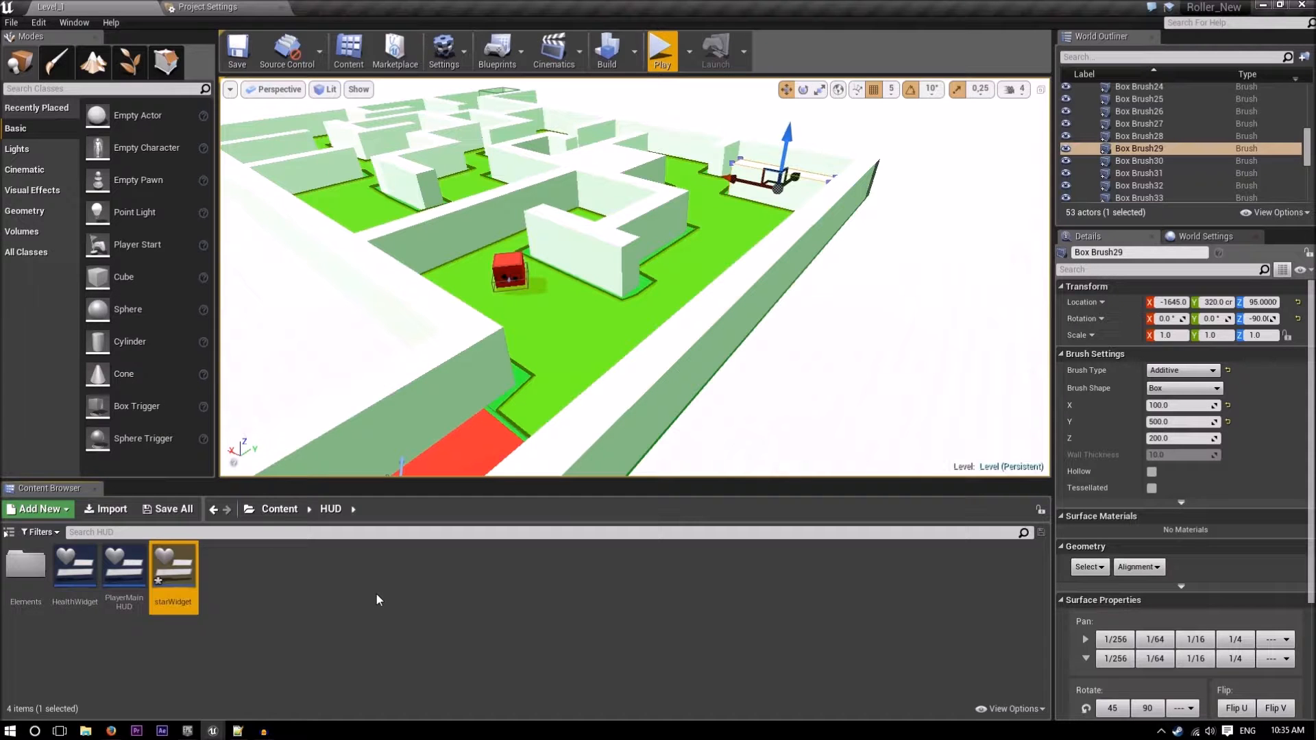
# - Open starWidget docked in the main window and set its designer canvas to a custom size of 200 by 200
pyautogui.doubleClick(180, 573)
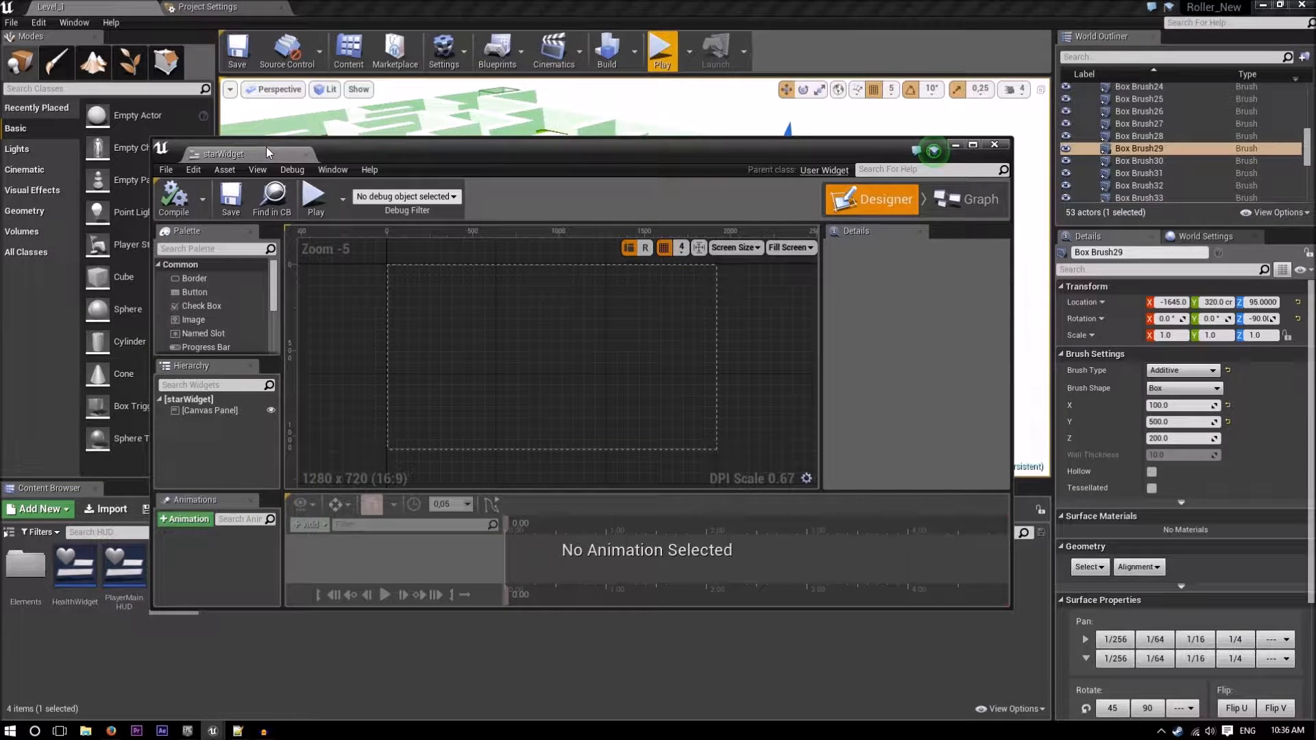
pyautogui.moveTo(266, 150); pyautogui.dragTo(263, 10)
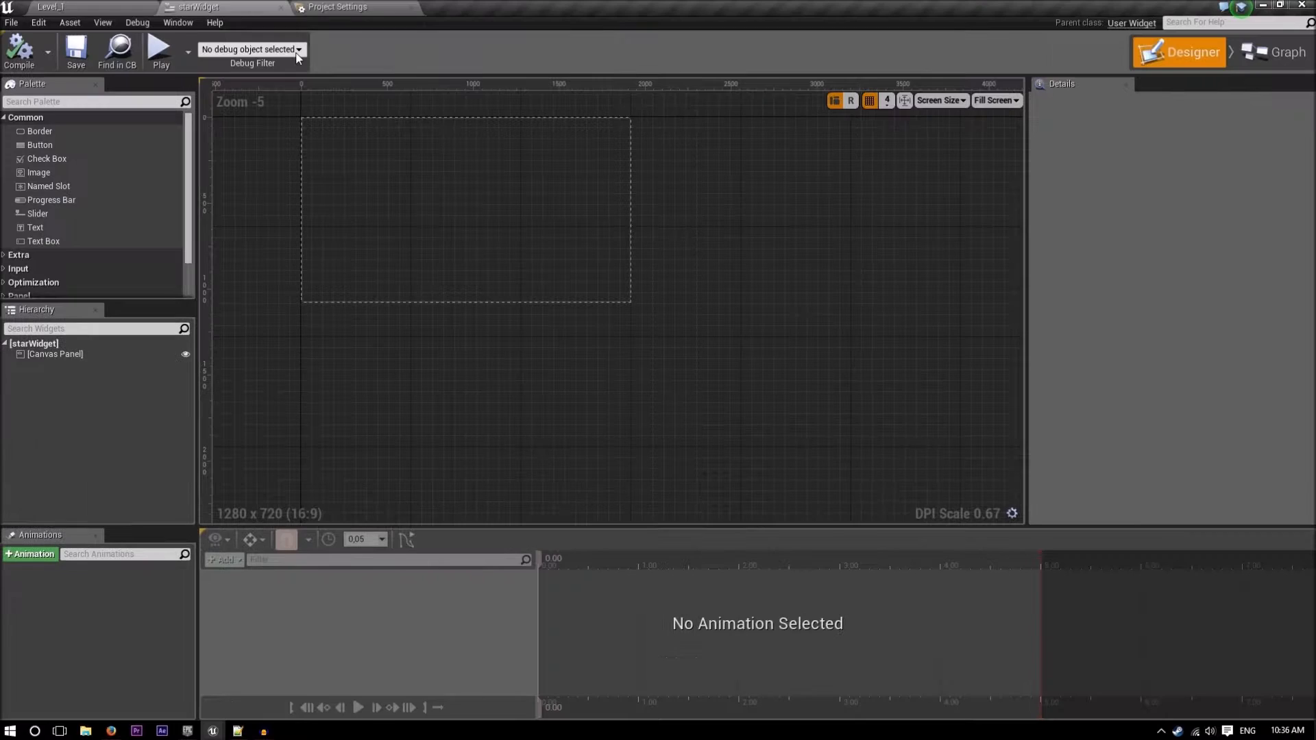
pyautogui.click(996, 100)
pyautogui.click(1008, 131)
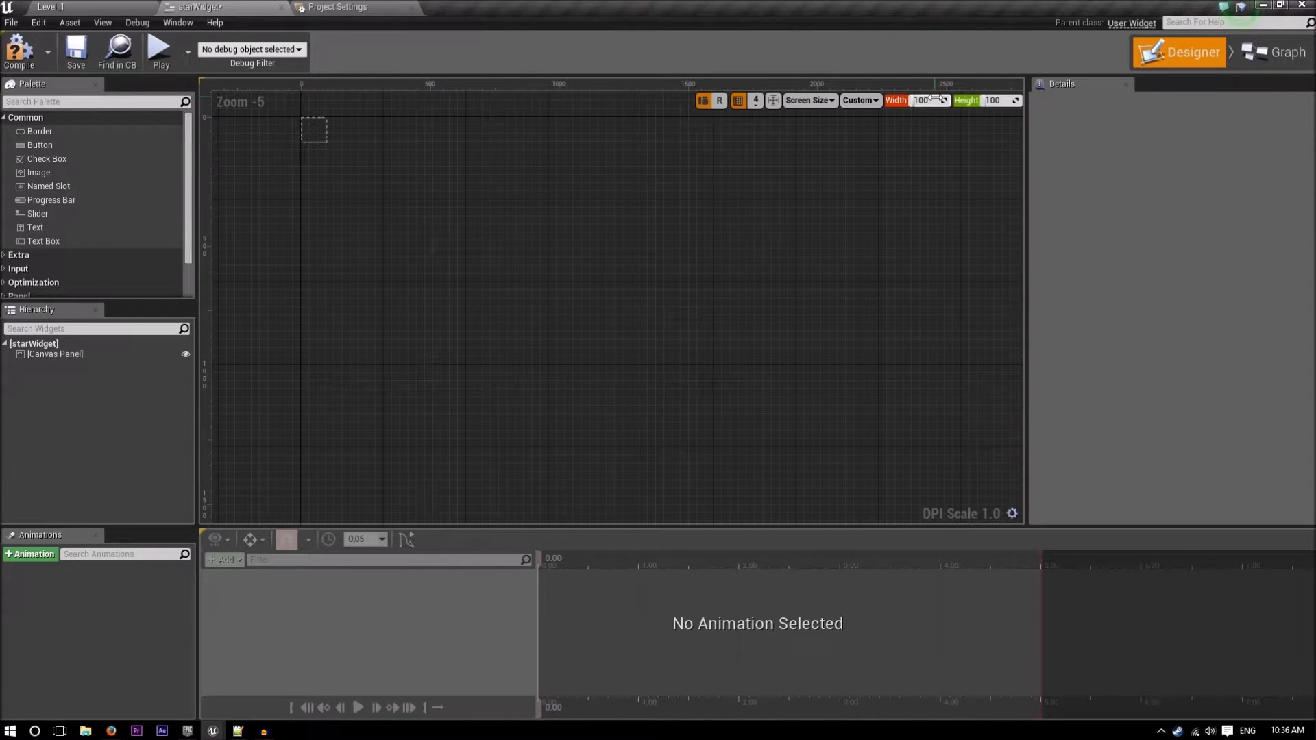
pyautogui.write('200')
pyautogui.press('Tab')
pyautogui.write('1')
pyautogui.press('BackSpace')
pyautogui.write('200')
pyautogui.press('Return')
pyautogui.scroll(10, 318, 164)
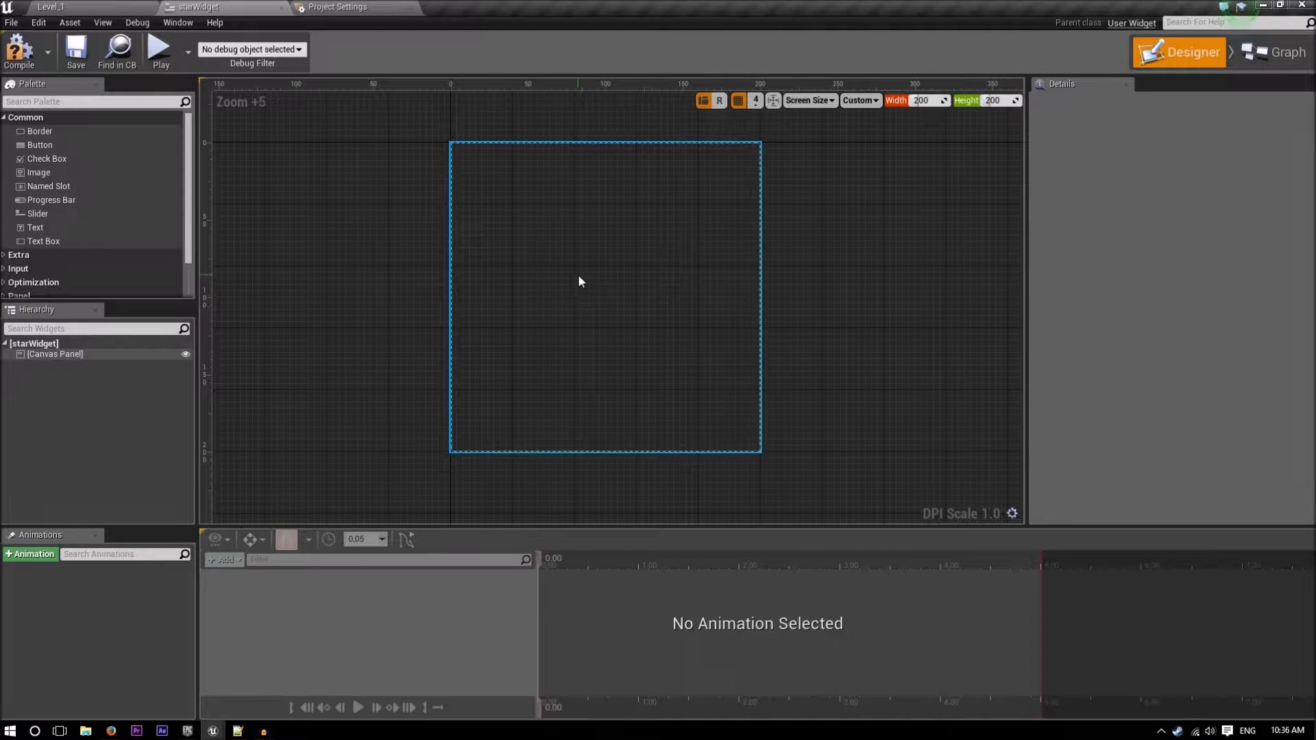
# - Switch to Paint, resize the blank canvas to 200 × 200 px and choose the five-point star shape
pyautogui.press('super')
pyautogui.write('paint')
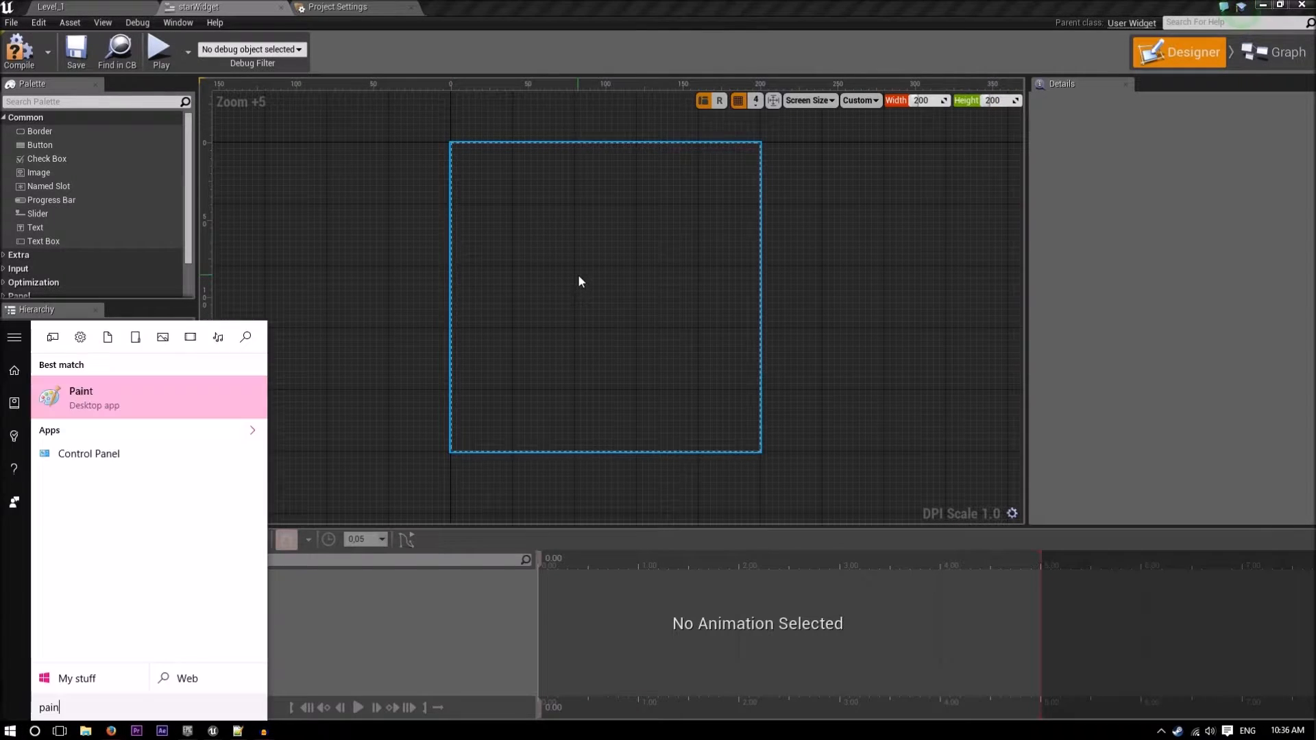
pyautogui.press('Return')
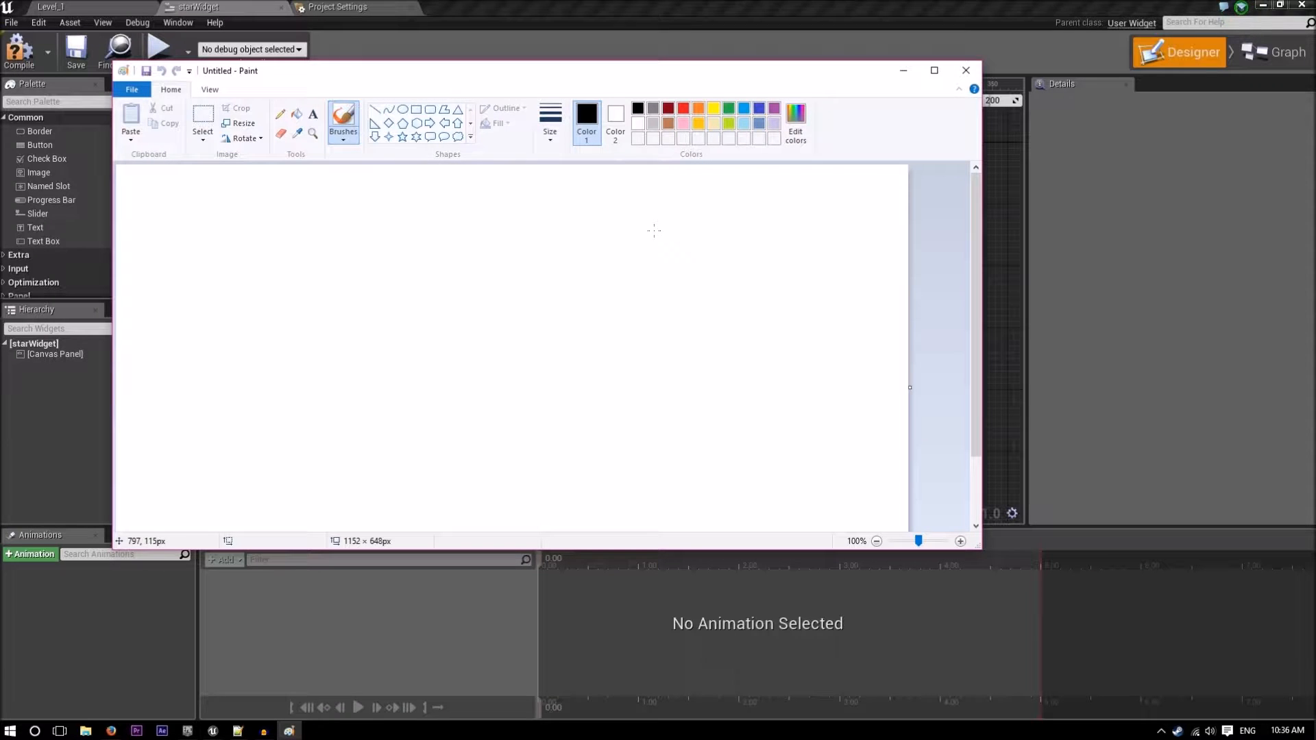
pyautogui.click(402, 136)
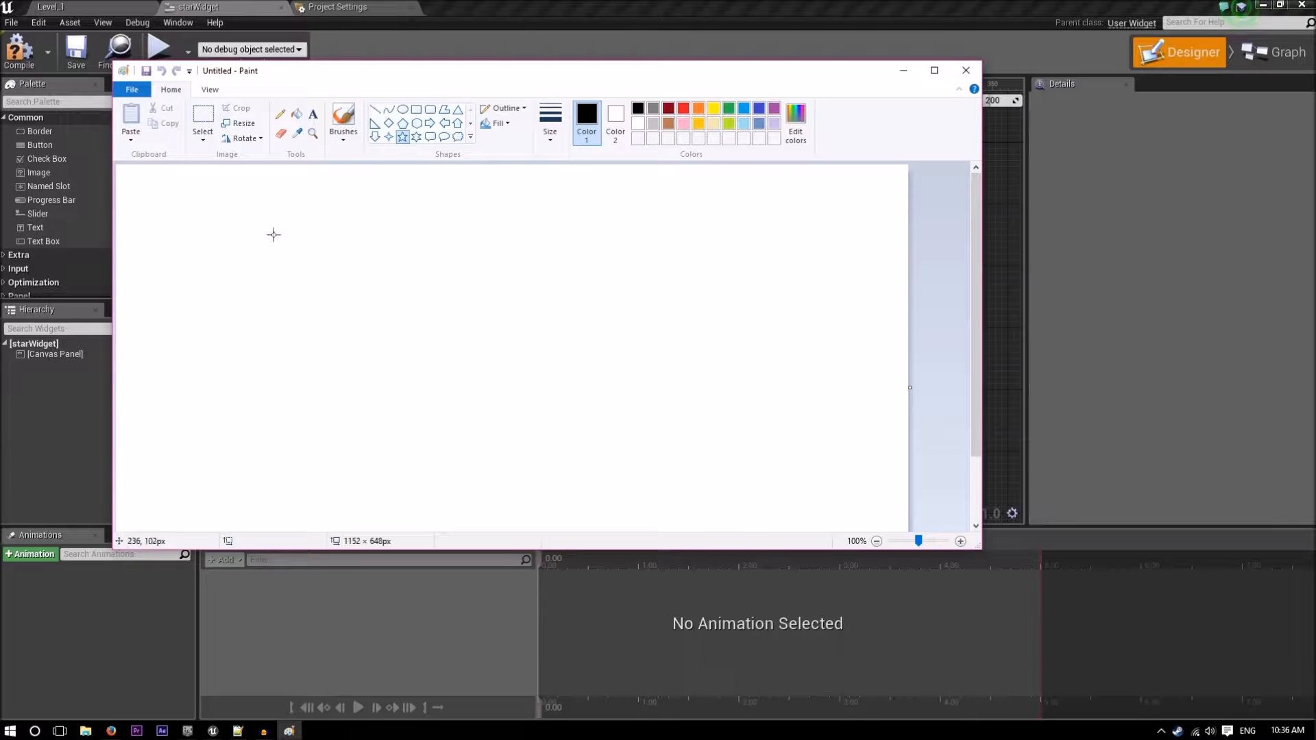
pyautogui.scroll(-2, 829, 439)
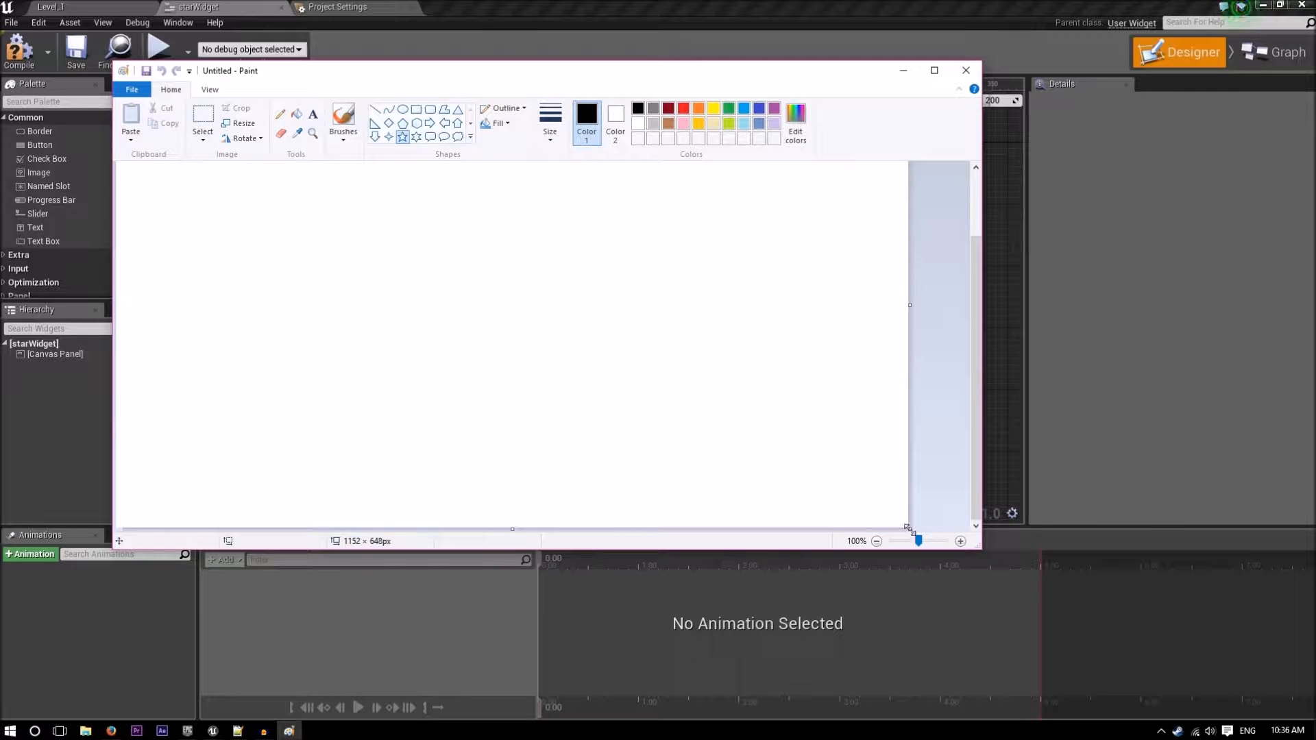
pyautogui.moveTo(908, 527)
pyautogui.mouseDown()
pyautogui.moveTo(649, 367)
pyautogui.moveTo(414, 282)
pyautogui.moveTo(307, 348)
pyautogui.moveTo(253, 357)
pyautogui.moveTo(253, 220)
pyautogui.mouseUp()
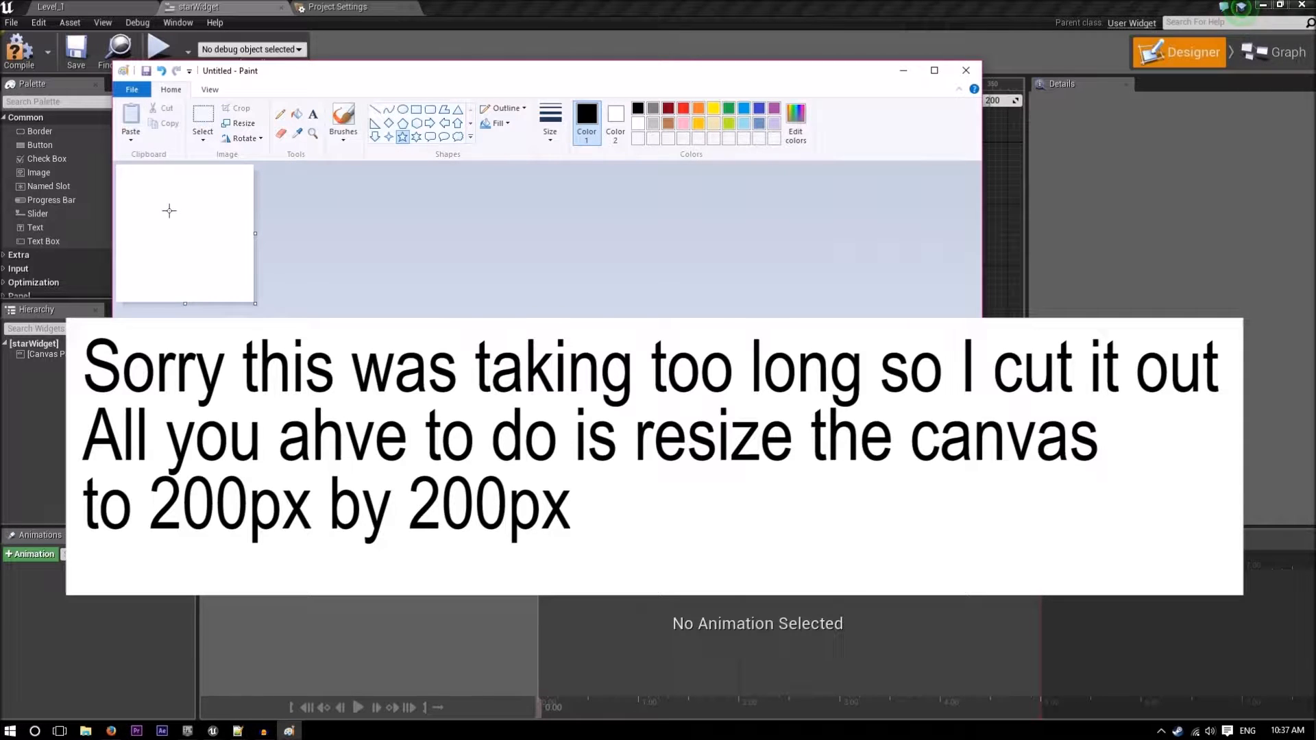
# - Draw a black-outlined five-point star and stretch it to fill the whole canvas, about 203 × 204 px
pyautogui.moveTo(137, 175)
pyautogui.mouseDown()
pyautogui.moveTo(254, 279)
pyautogui.moveTo(251, 296)
pyautogui.moveTo(232, 277)
pyautogui.moveTo(272, 295)
pyautogui.moveTo(232, 281)
pyautogui.mouseUp()
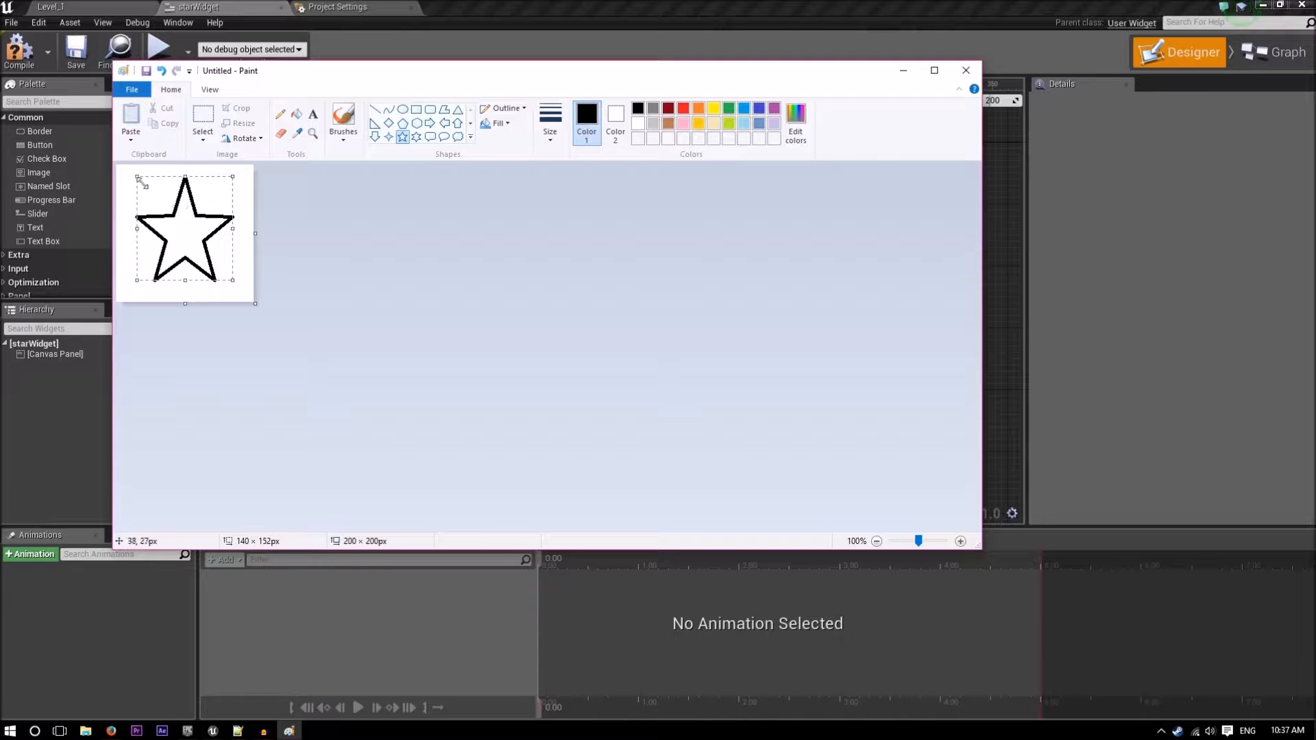
pyautogui.moveTo(136, 177); pyautogui.dragTo(115, 163)
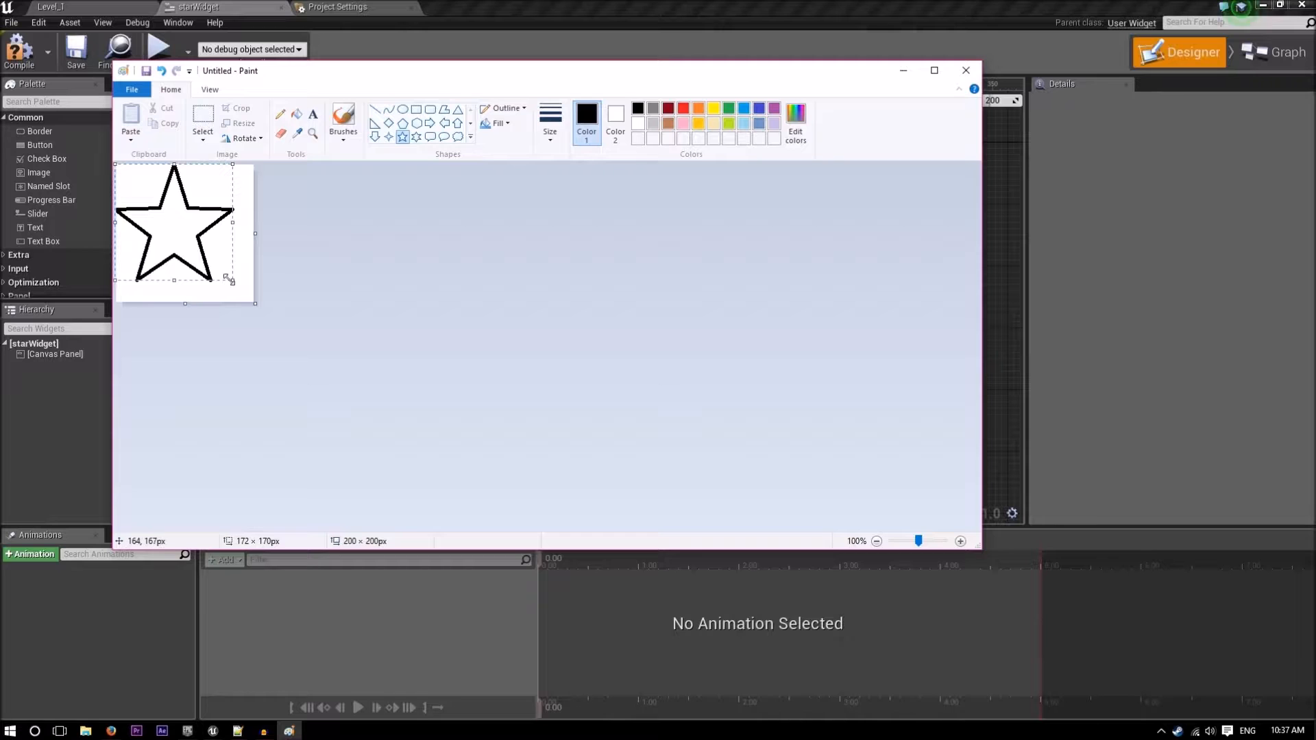
pyautogui.moveTo(231, 281); pyautogui.dragTo(253, 303)
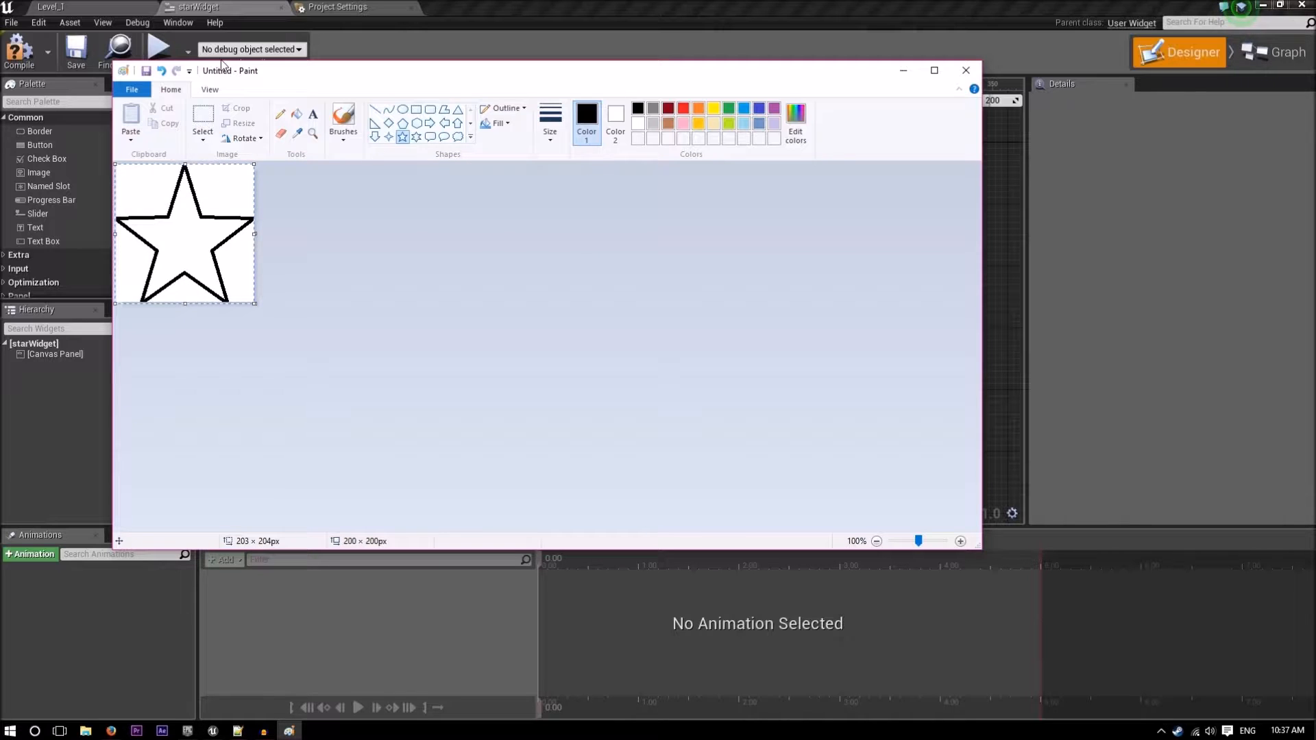
# - Fill the inside of the star with yellow
pyautogui.click(296, 114)
pyautogui.click(714, 108)
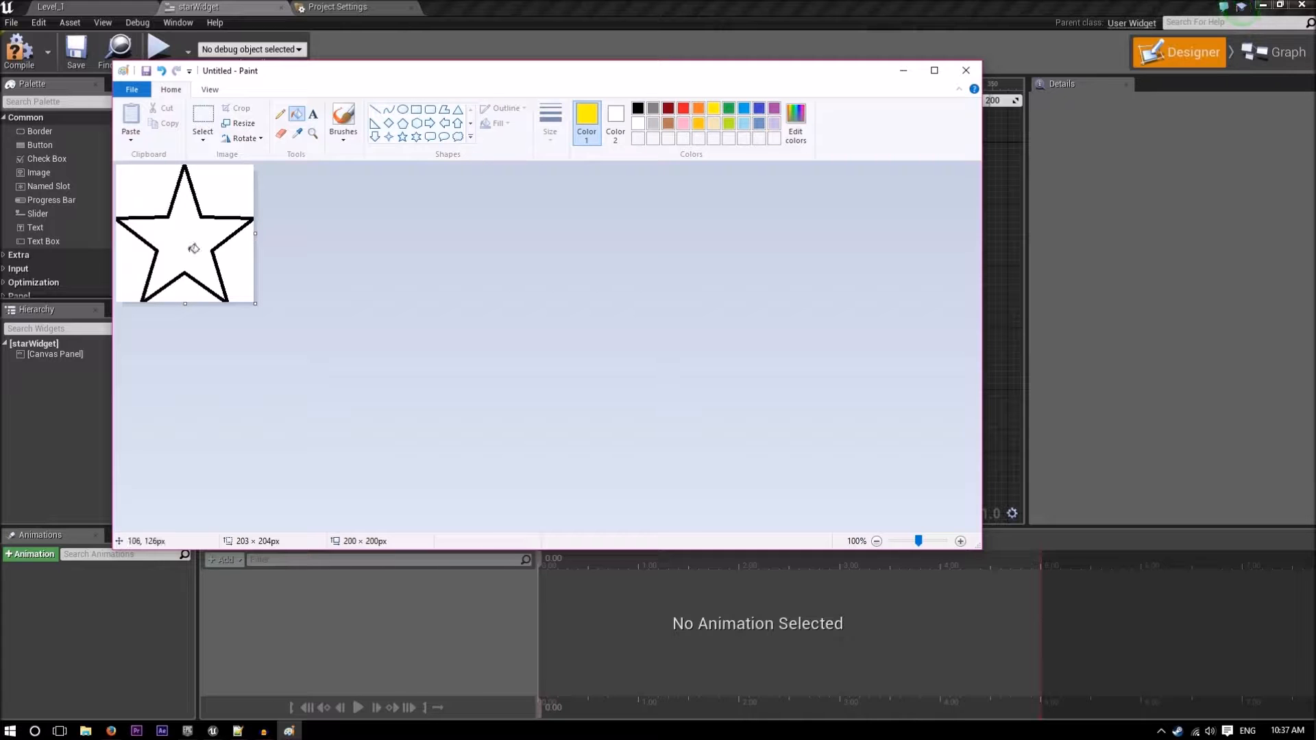
pyautogui.click(189, 245)
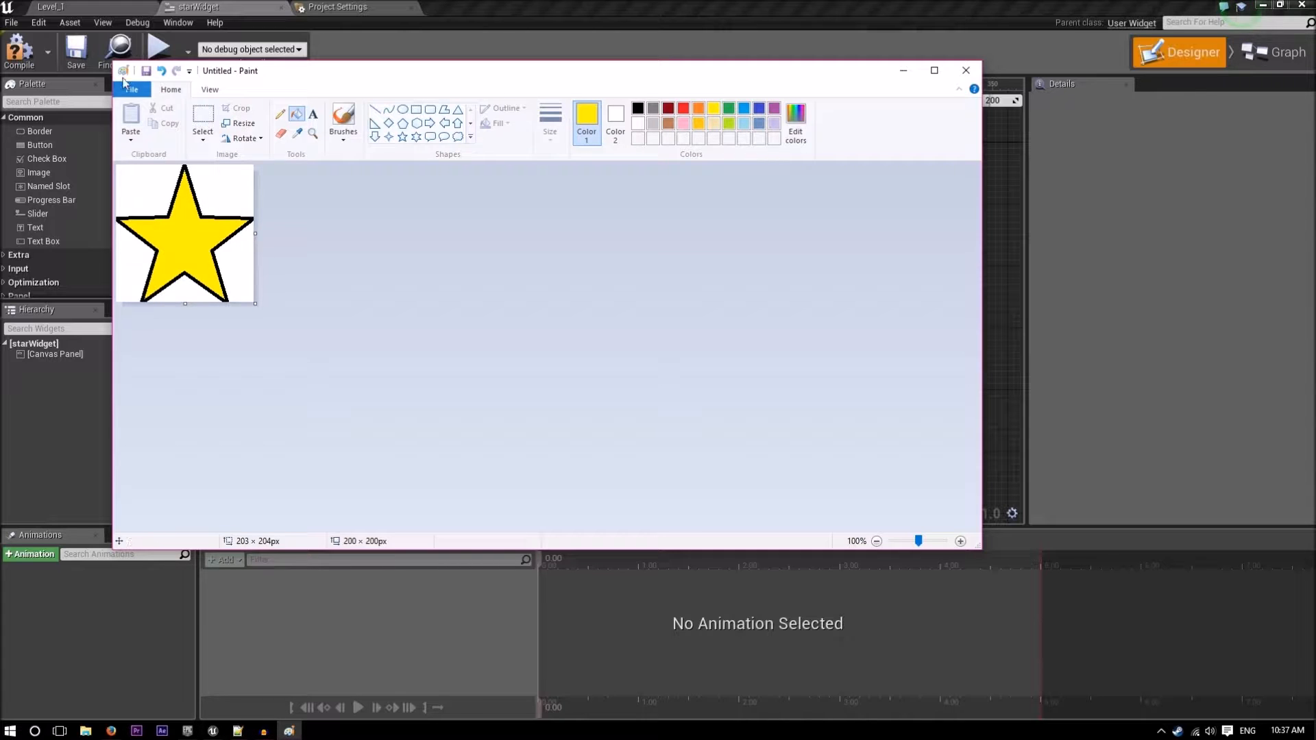
# - Save the star drawing as Star.png in the Pictures folder, replacing the existing file, and minimize Paint
pyautogui.click(146, 71)
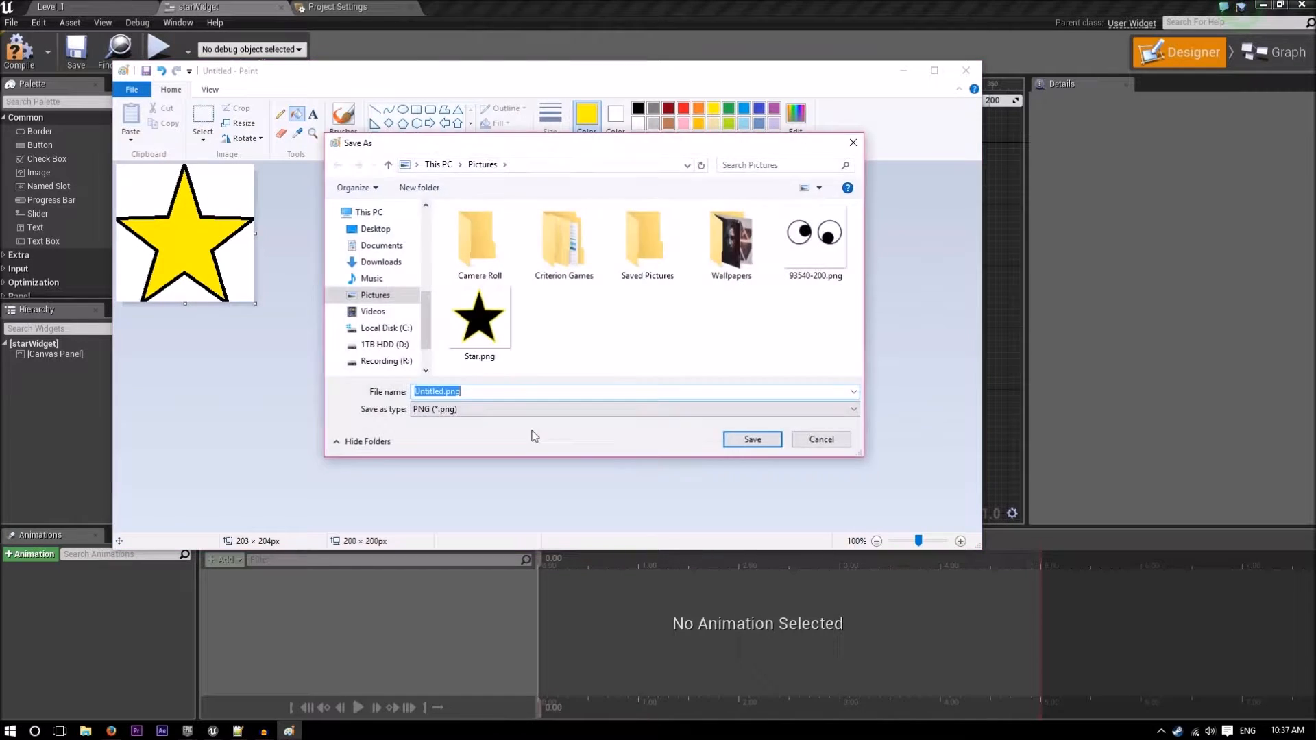
pyautogui.click(493, 343)
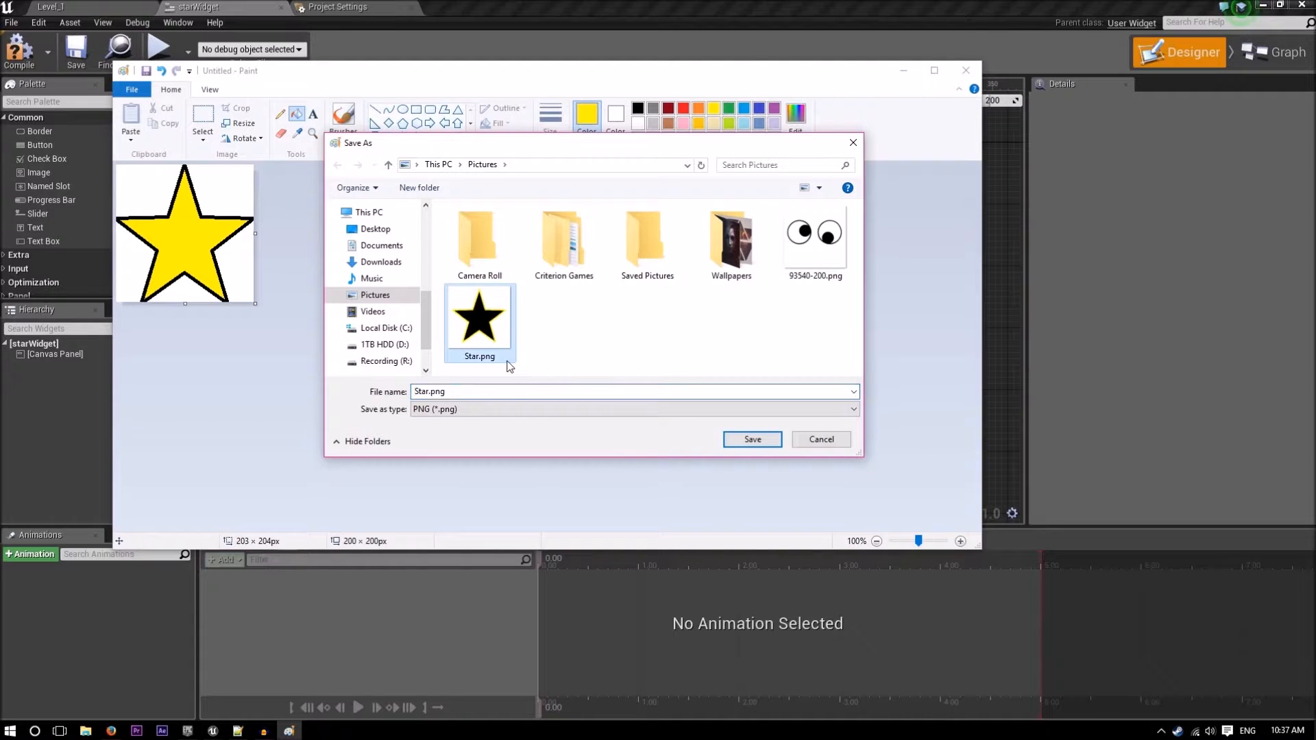
pyautogui.click(744, 437)
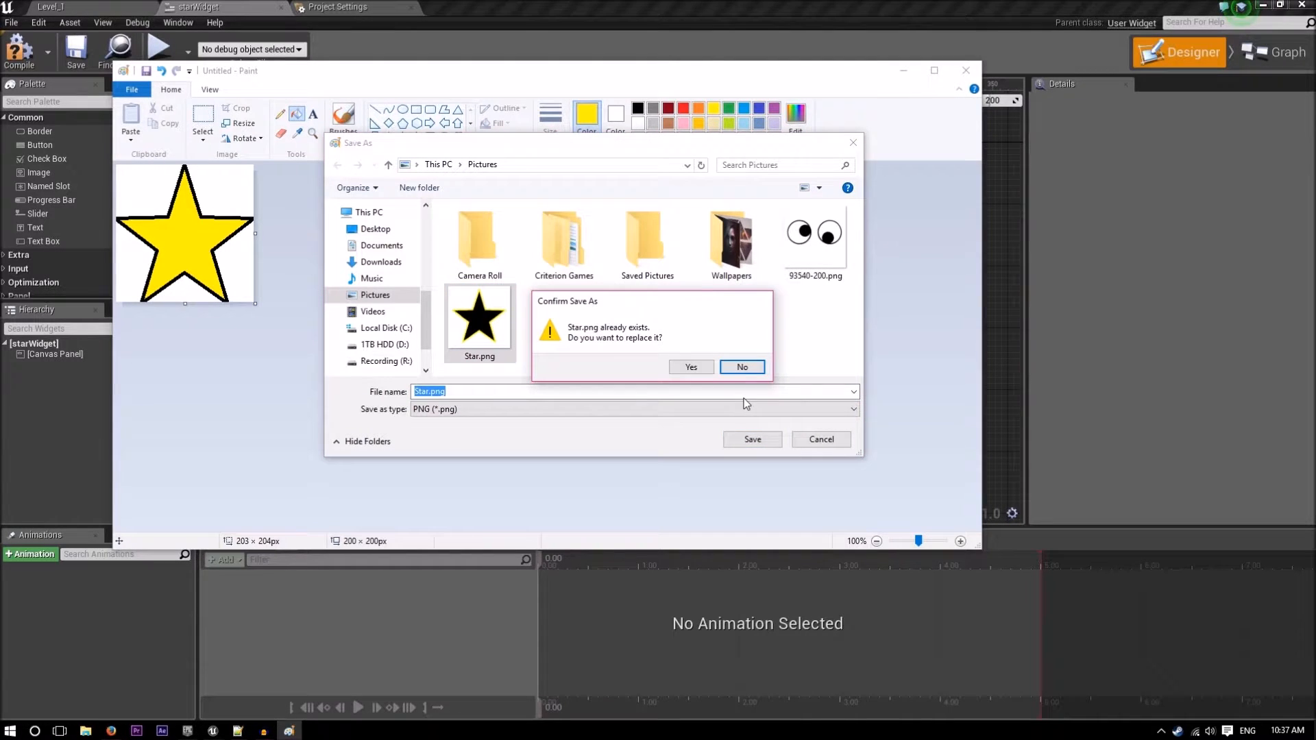
pyautogui.click(693, 368)
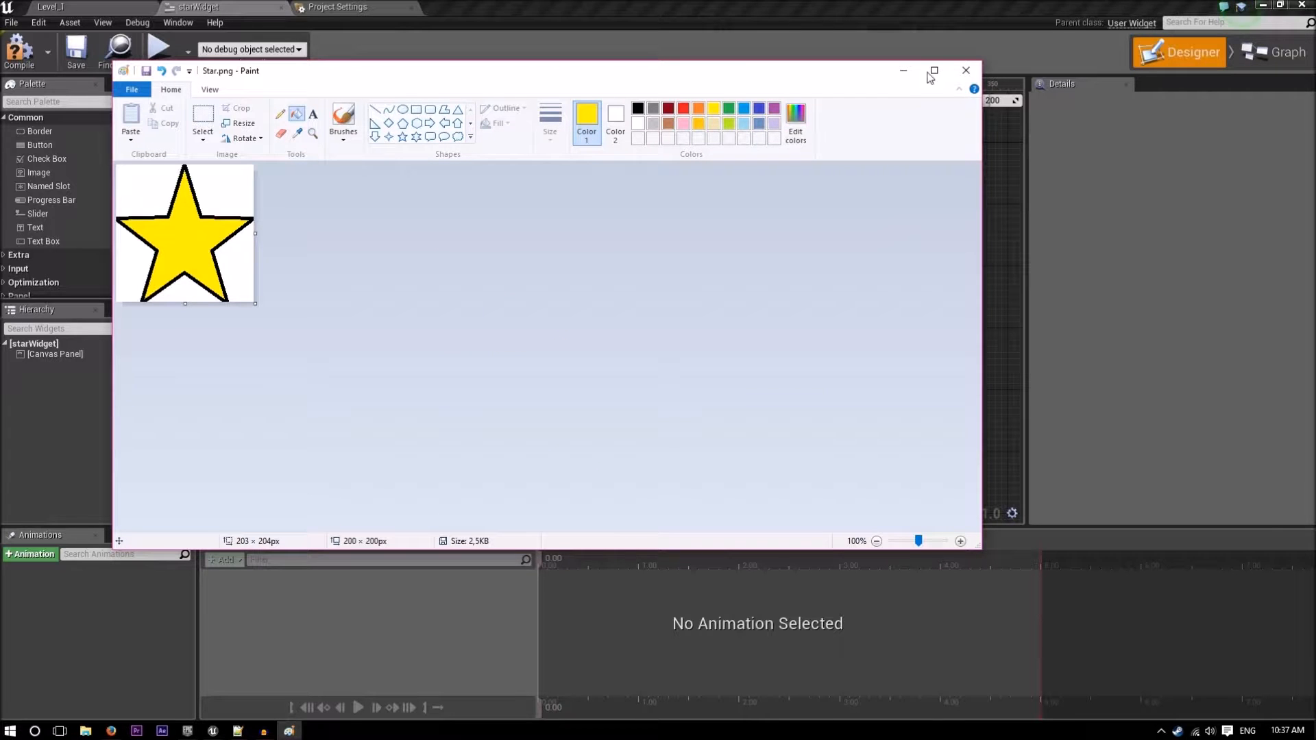
pyautogui.click(904, 70)
# - Return to the Level_1 editor and open the HUD's Elements folder in the project content
pyautogui.click(105, 8)
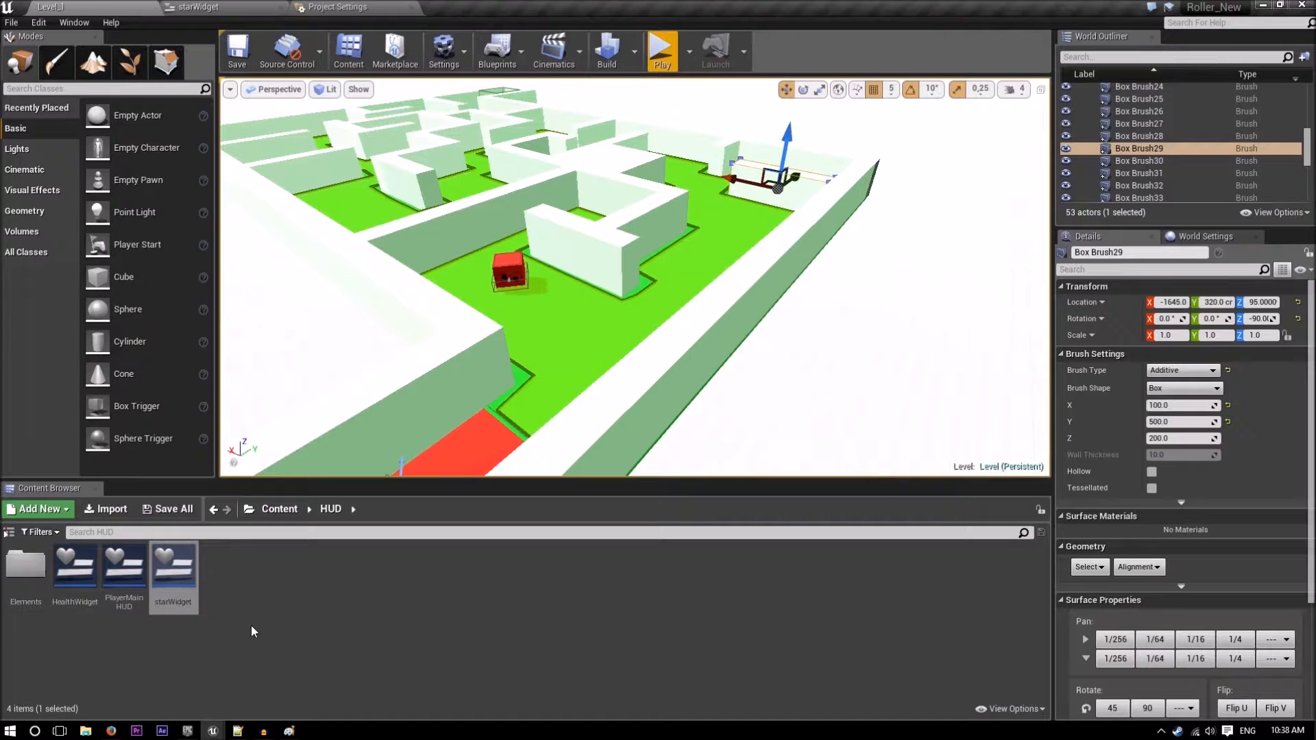
pyautogui.click(29, 581)
pyautogui.doubleClick(30, 581)
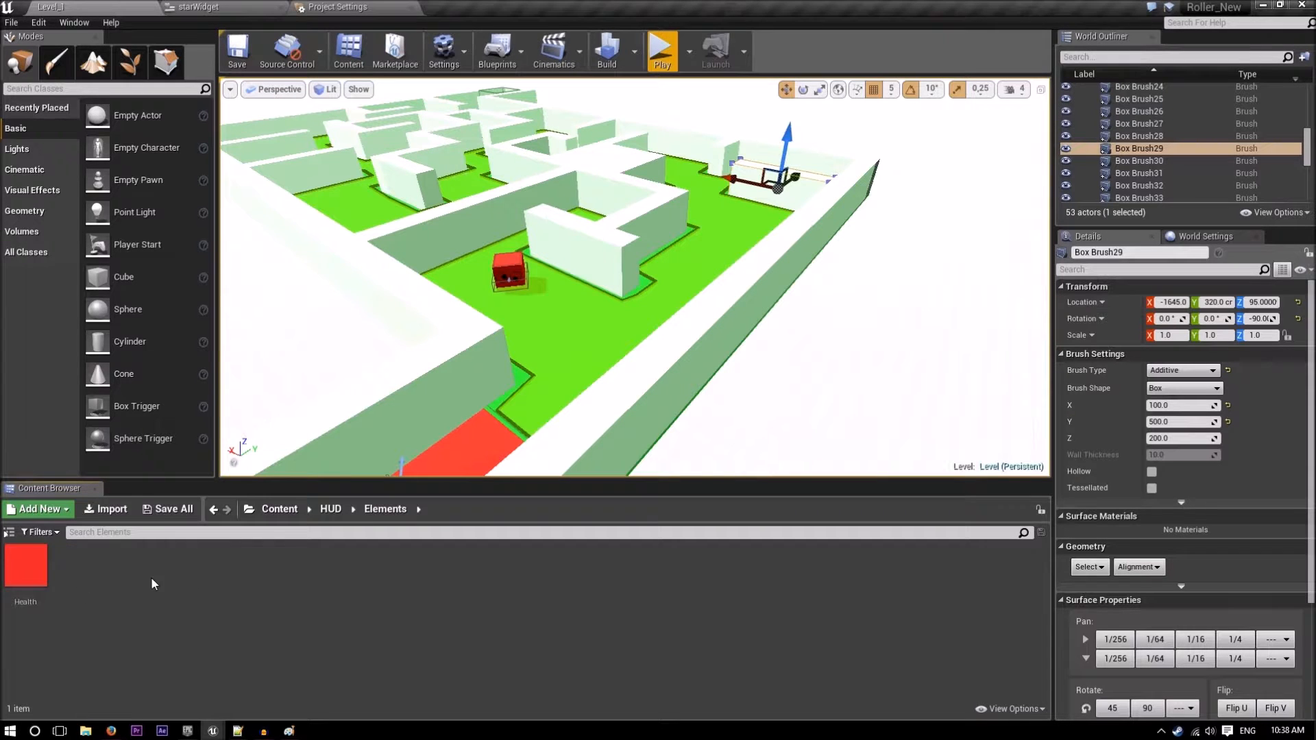
# - Import Star.png from the OneDrive Pictures folder into Elements and delete the imported black star texture
pyautogui.rightClick(151, 578)
pyautogui.click(211, 299)
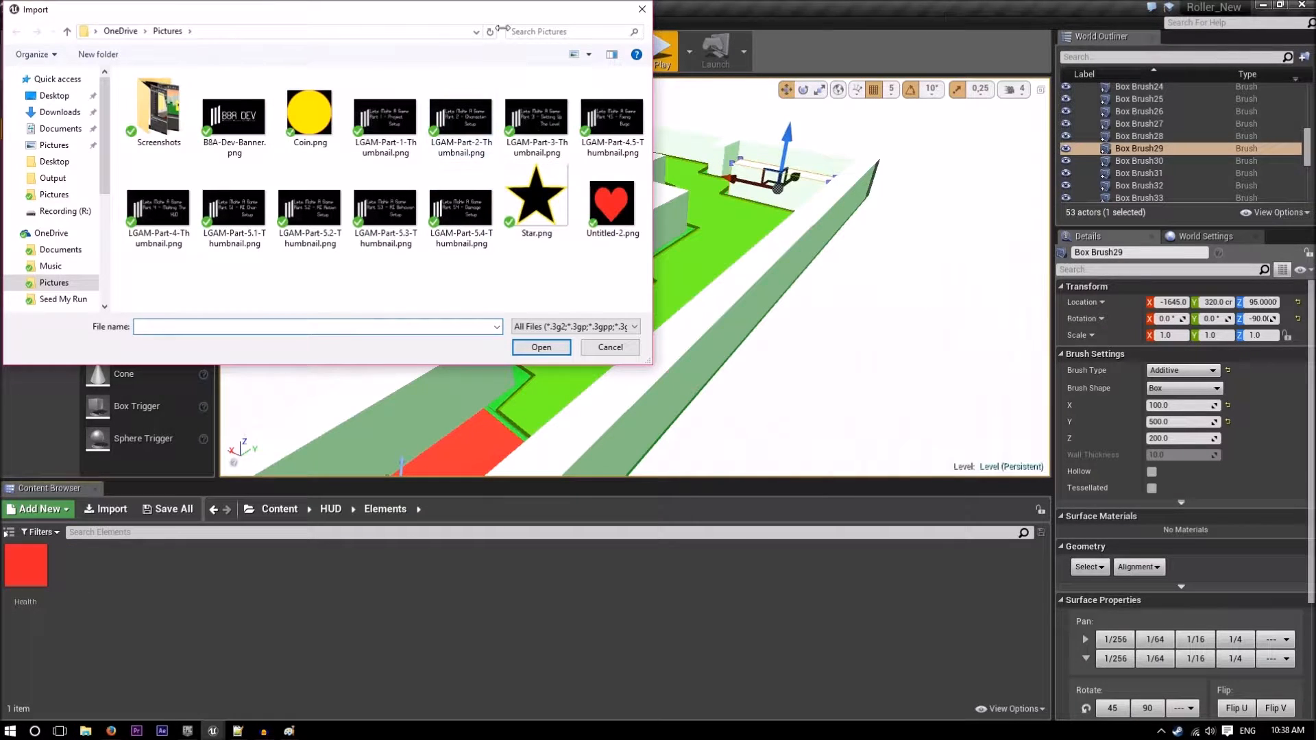
pyautogui.doubleClick(547, 221)
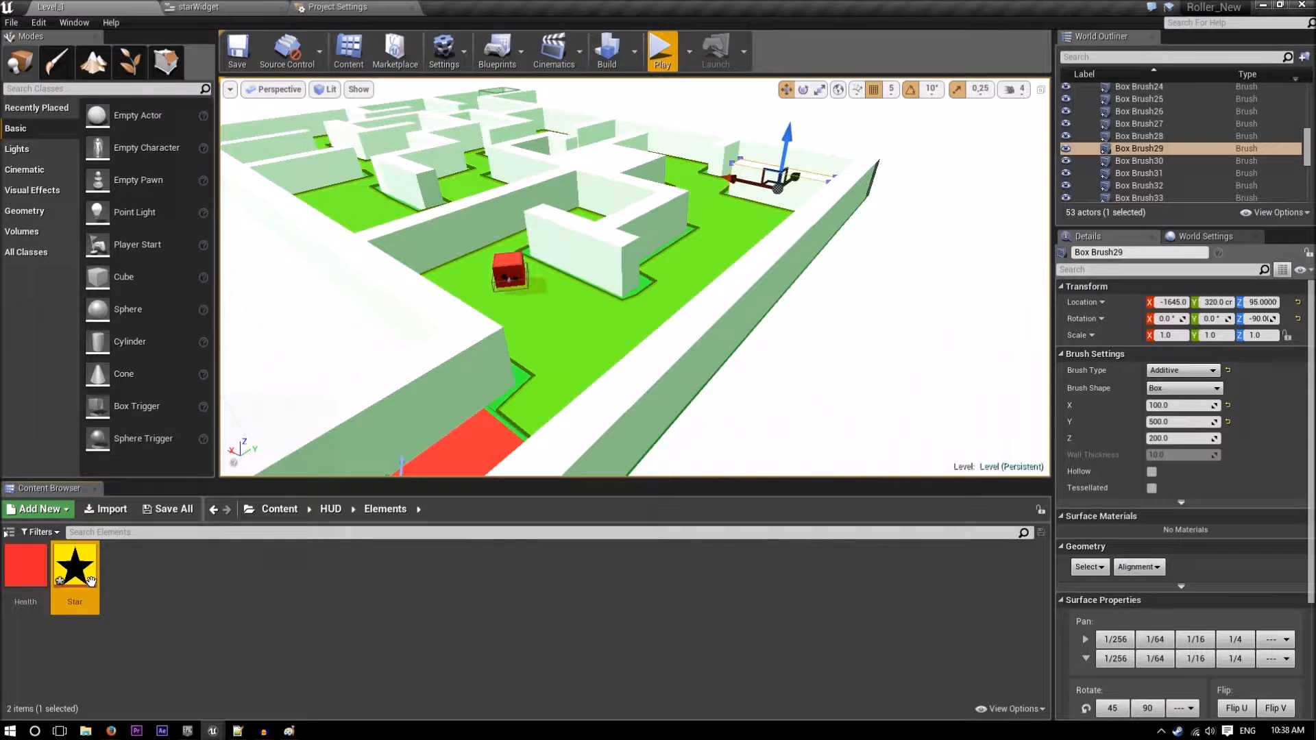
pyautogui.press('Delete')
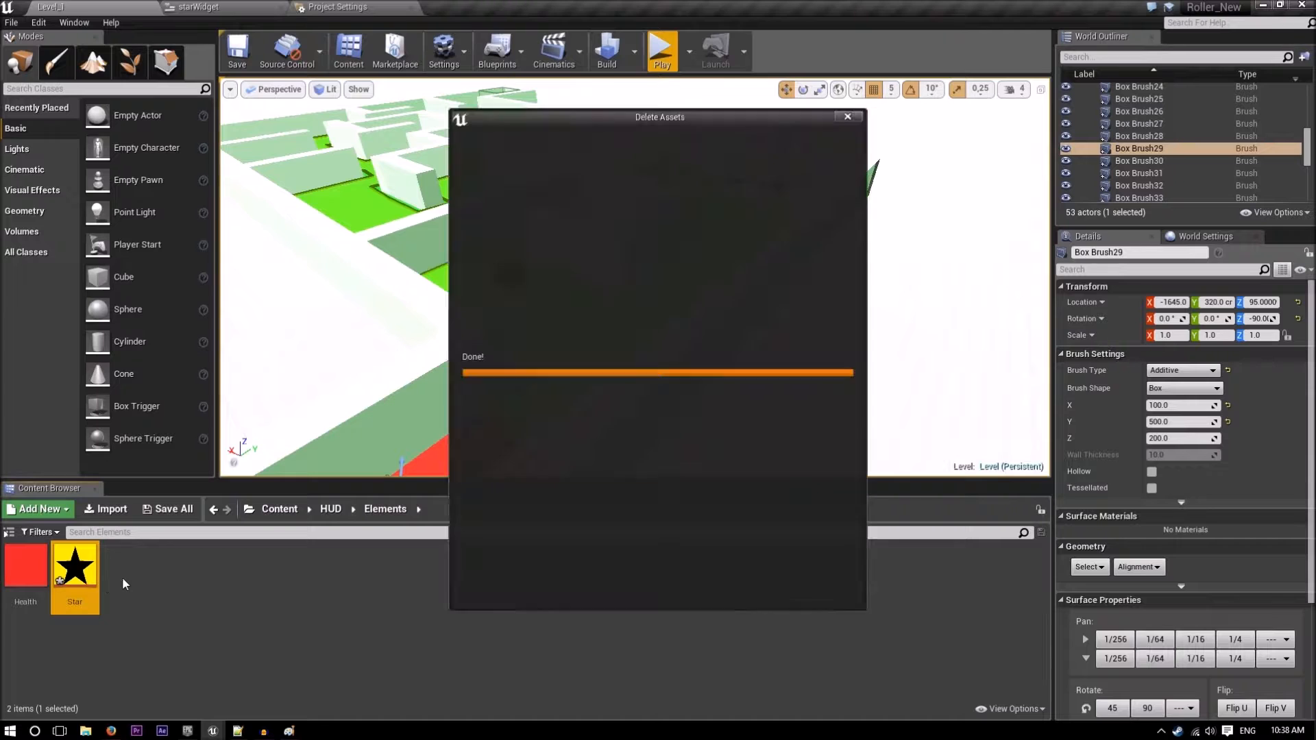
pyautogui.click(578, 585)
# - Import the yellow Star.png from the local Pictures folder into the Elements folder
pyautogui.rightClick(150, 580)
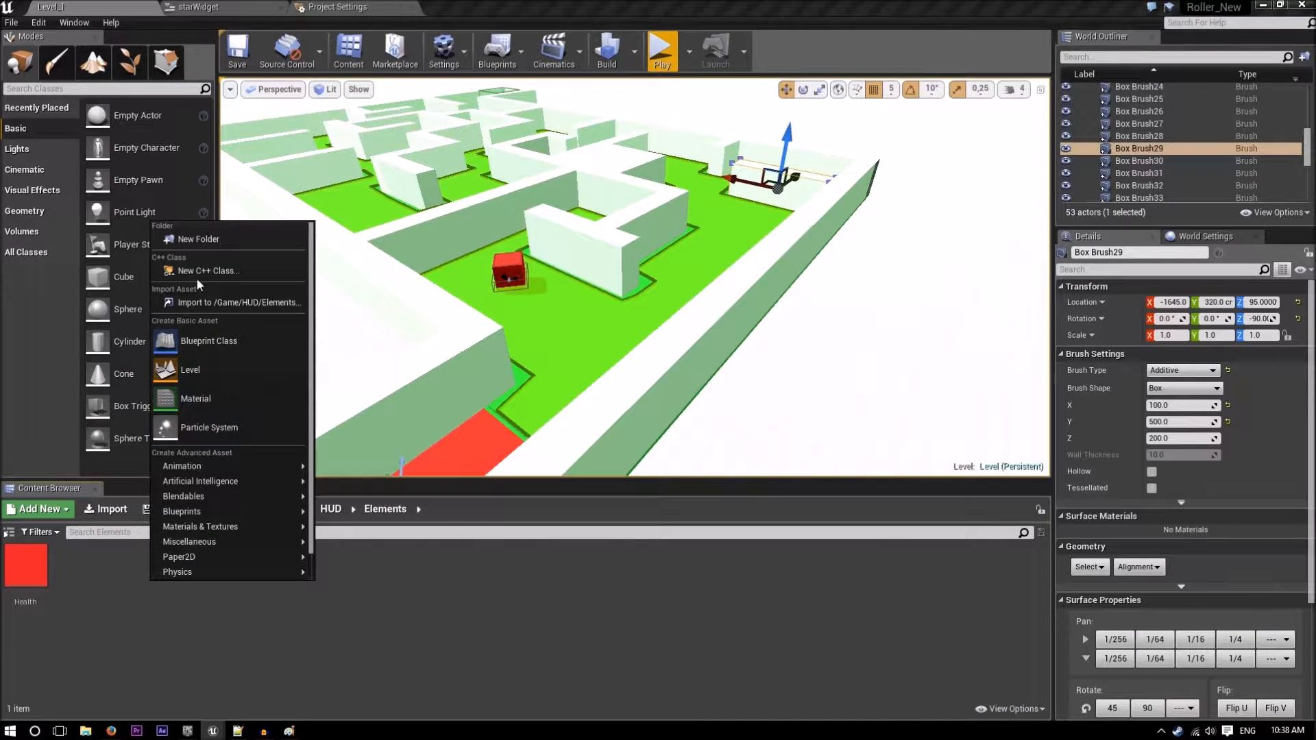
pyautogui.click(206, 302)
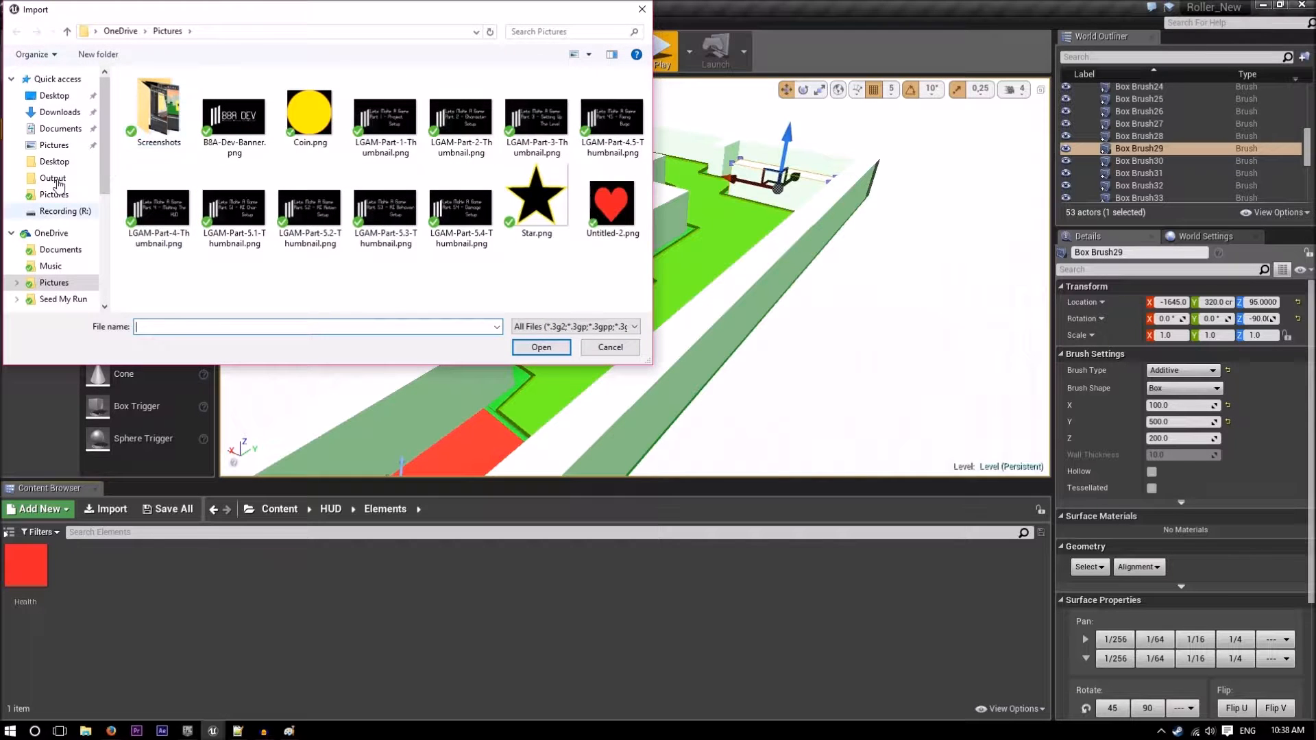
pyautogui.click(54, 144)
pyautogui.doubleClick(155, 209)
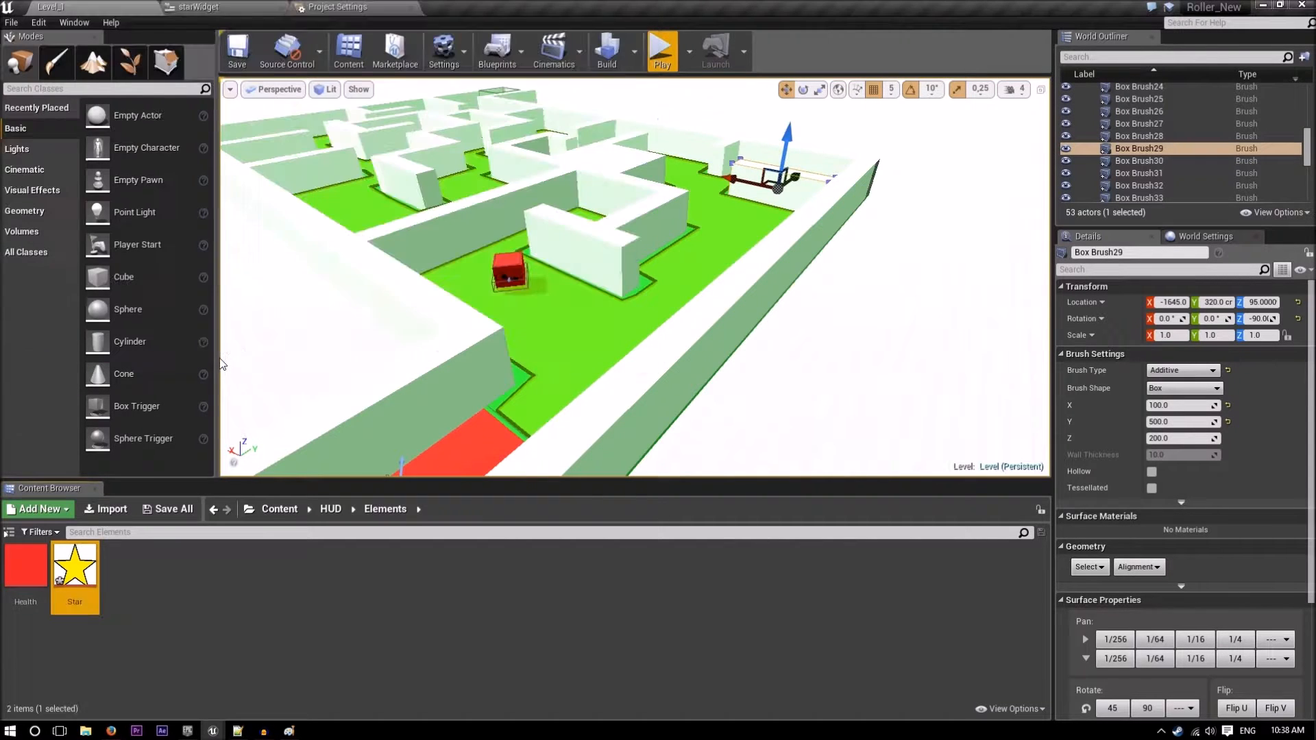
pyautogui.click(162, 604)
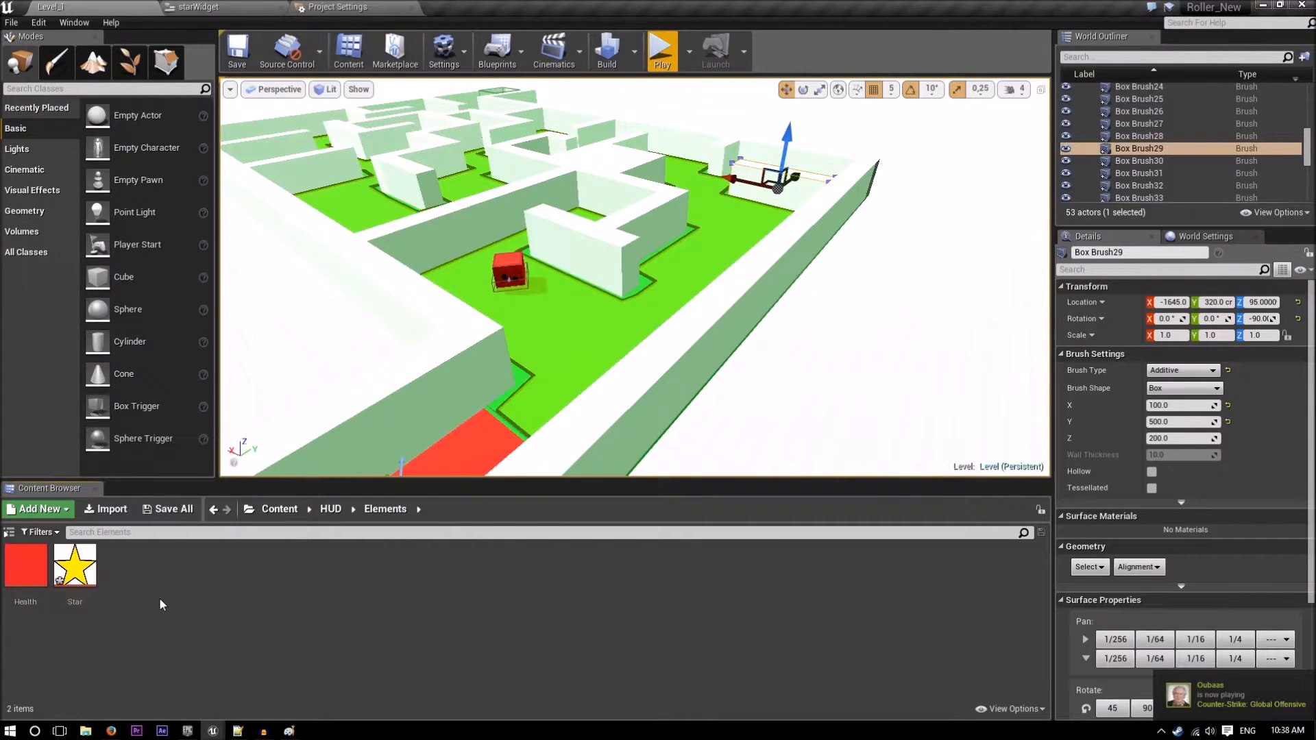
# - Open the Star texture and try the Chroma Key Texture option, switching it on and off again
pyautogui.moveTo(90, 569)
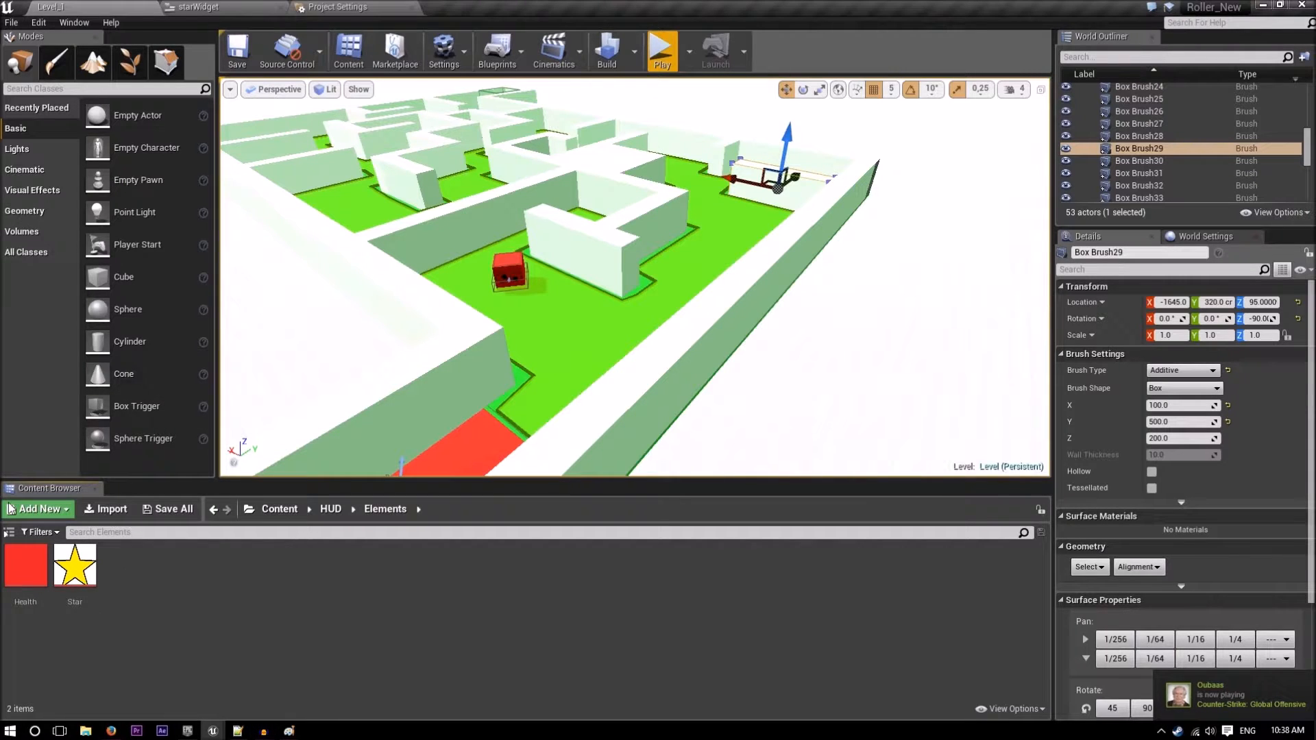
pyautogui.doubleClick(73, 571)
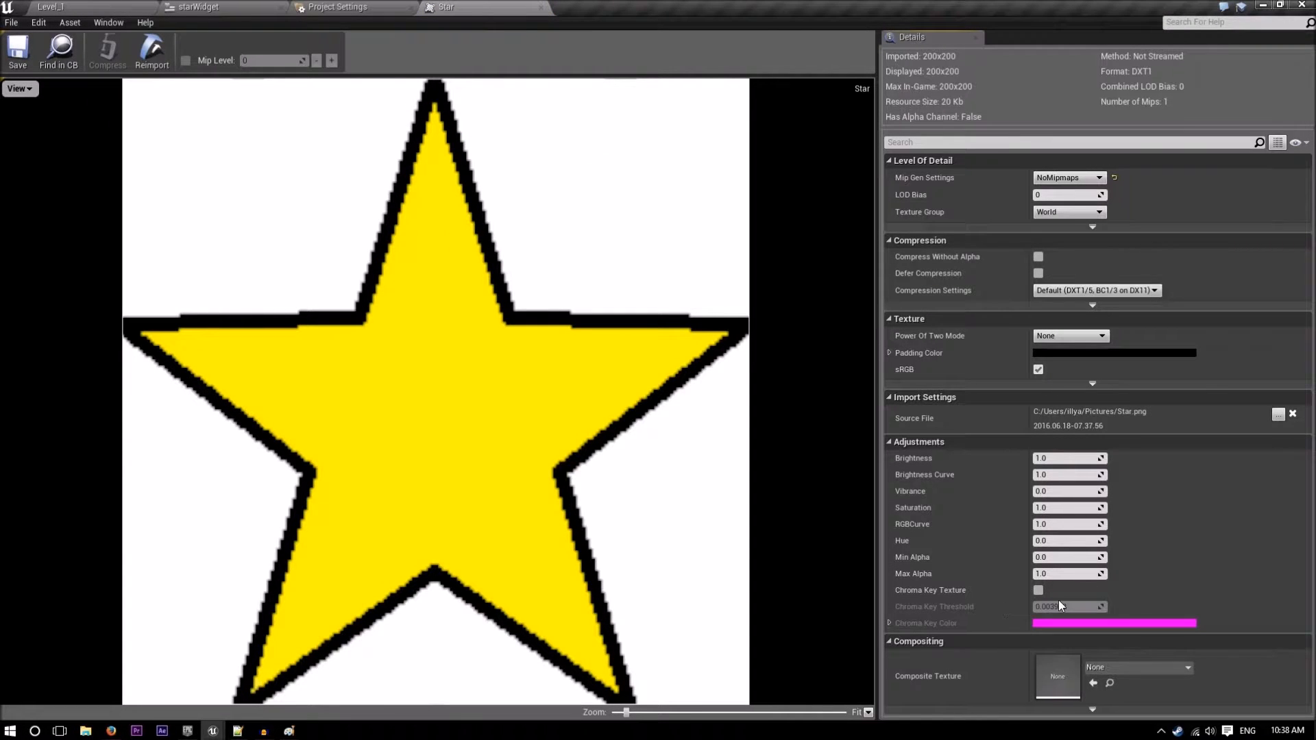
pyautogui.click(1039, 591)
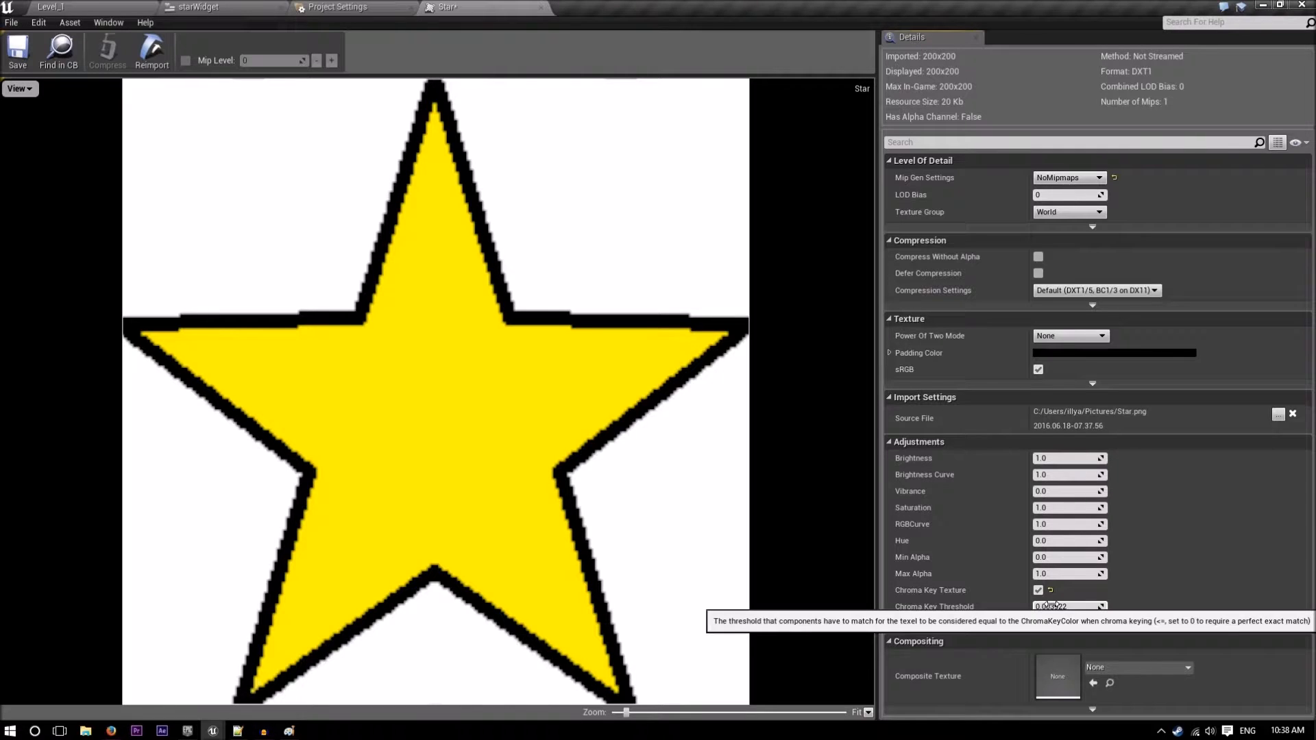
pyautogui.click(1039, 590)
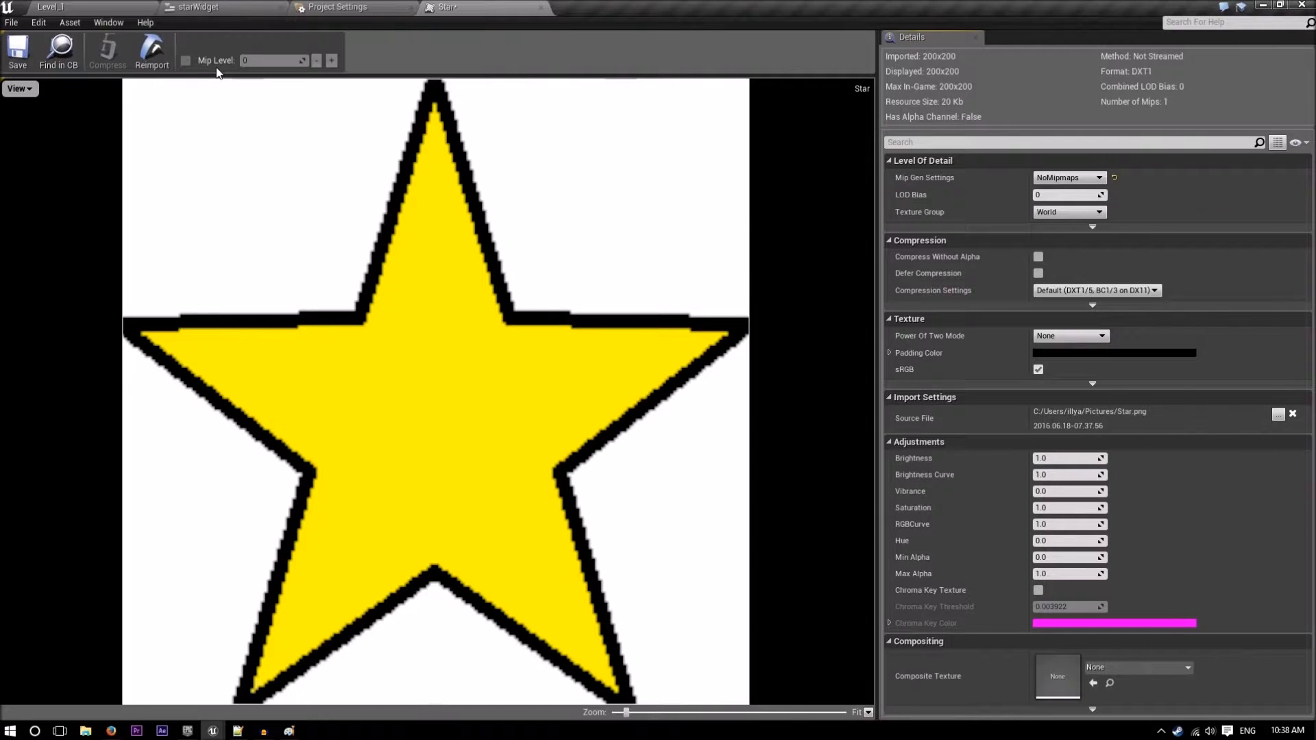
# - Switch to Paint and save the star again as Star.png in PNG format, replacing the existing file in Pictures
pyautogui.click(289, 731)
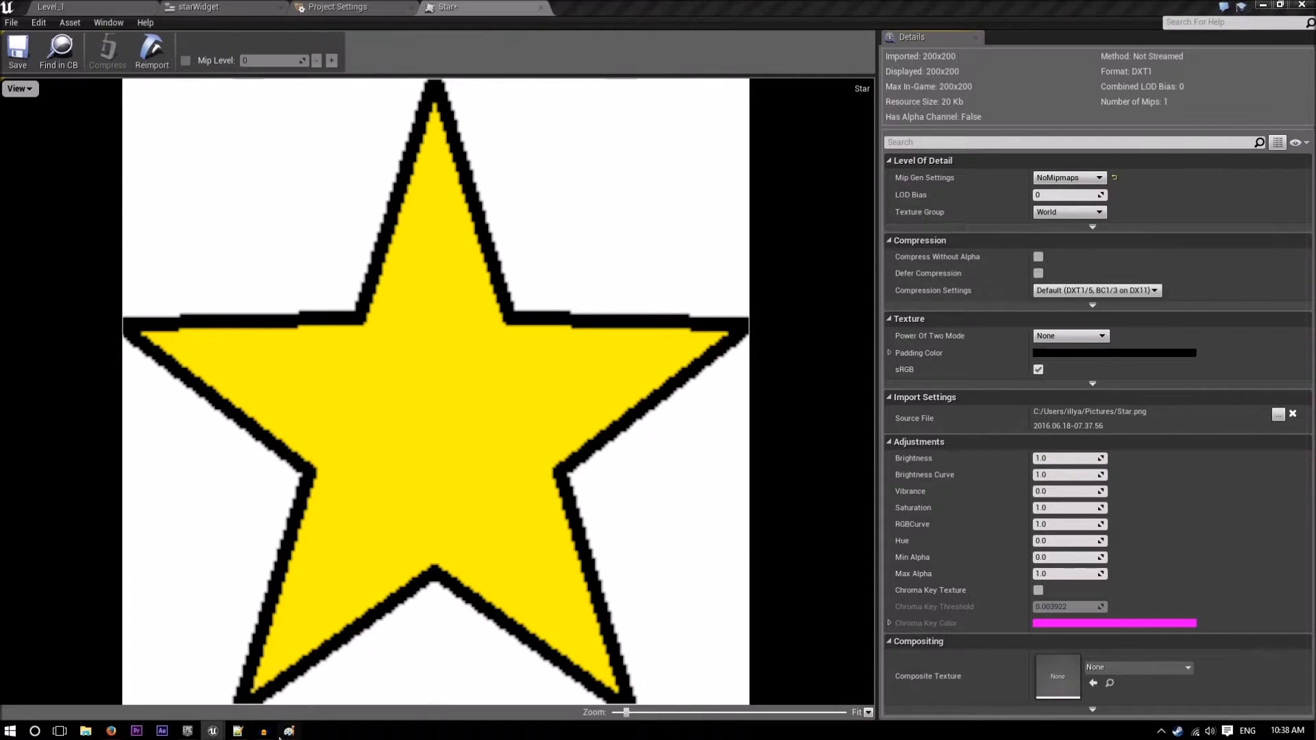
pyautogui.click(200, 120)
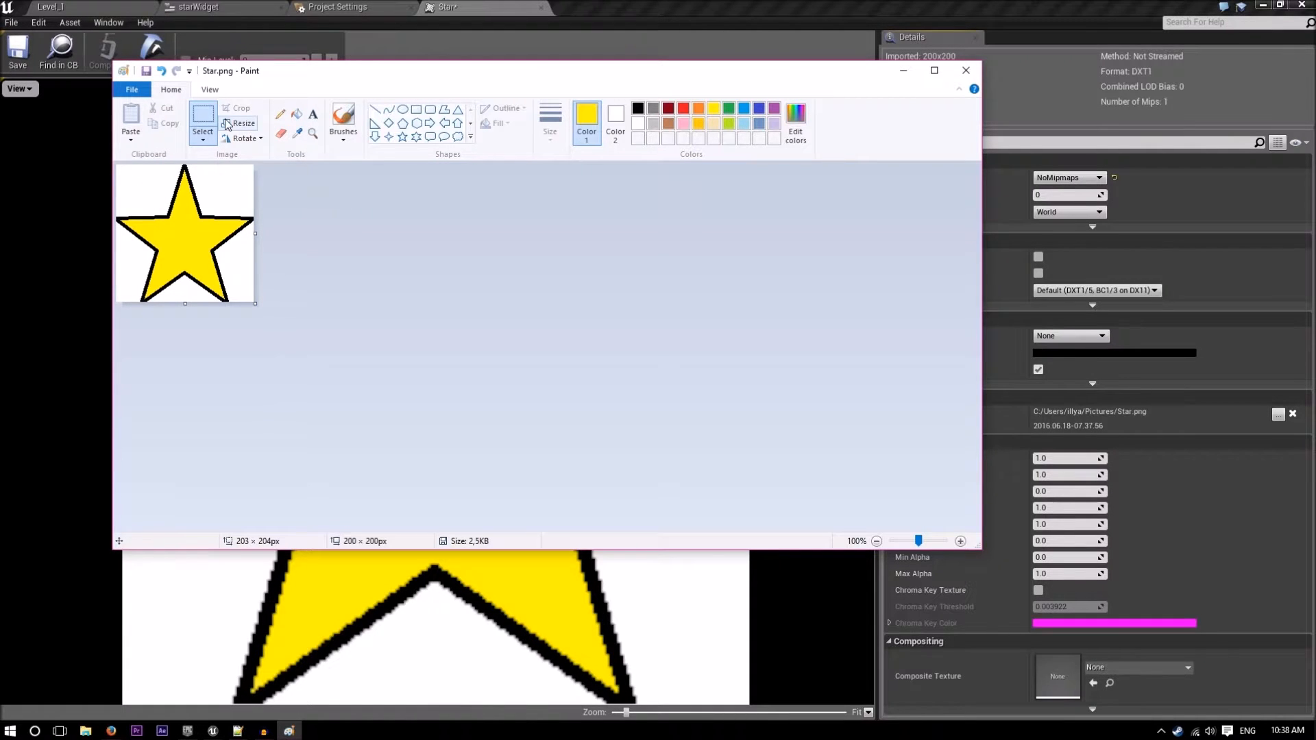
pyautogui.click(131, 89)
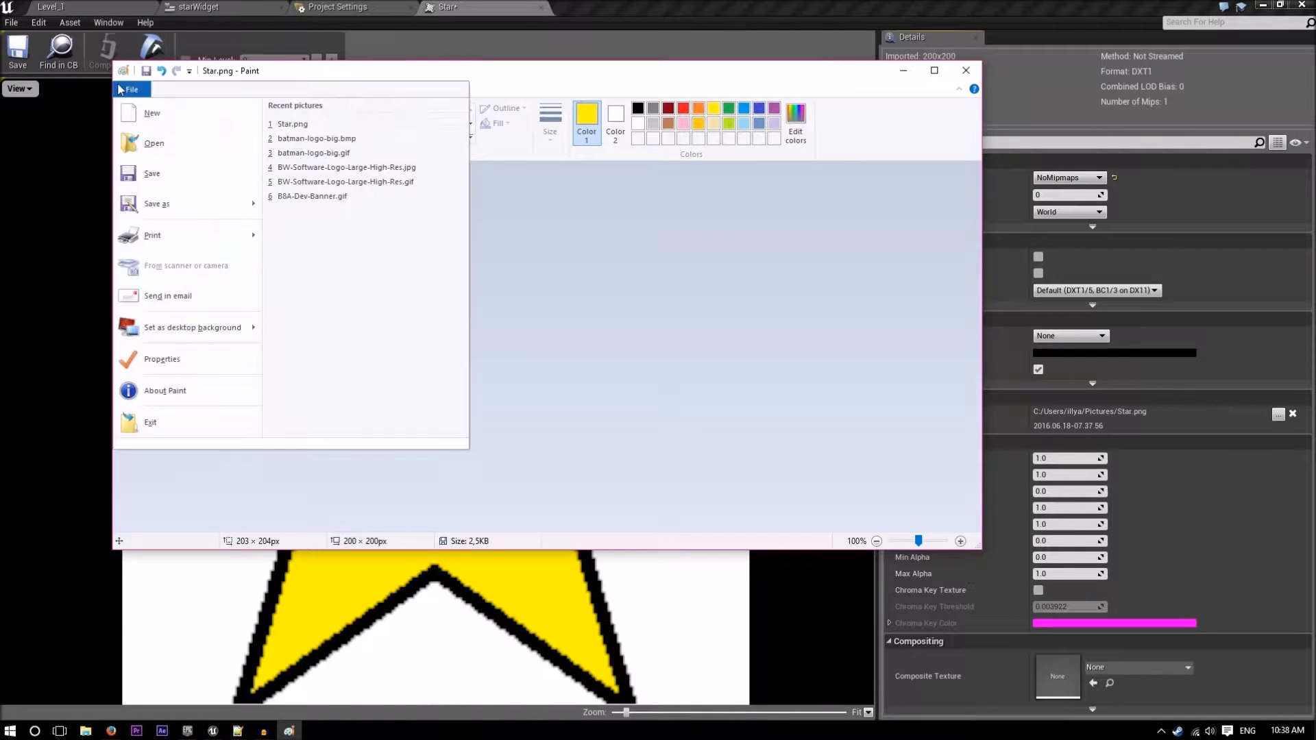
pyautogui.click(177, 203)
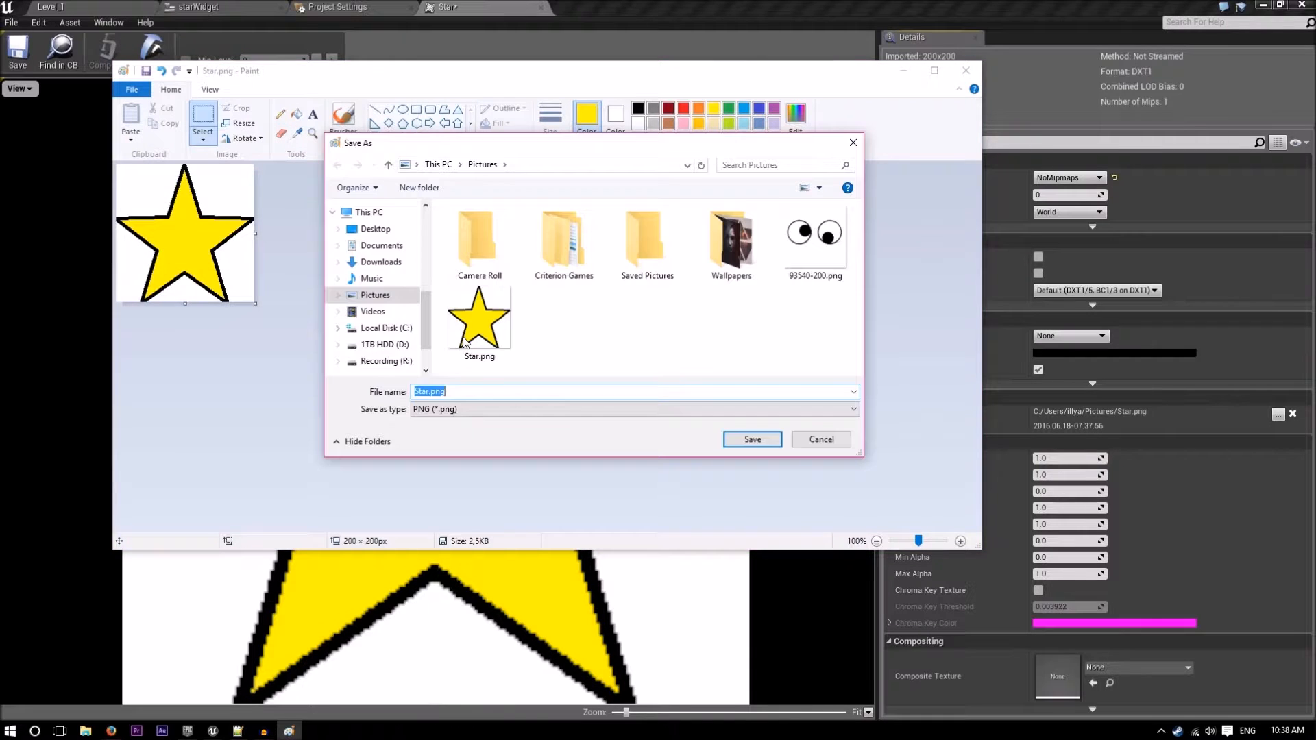
pyautogui.click(527, 410)
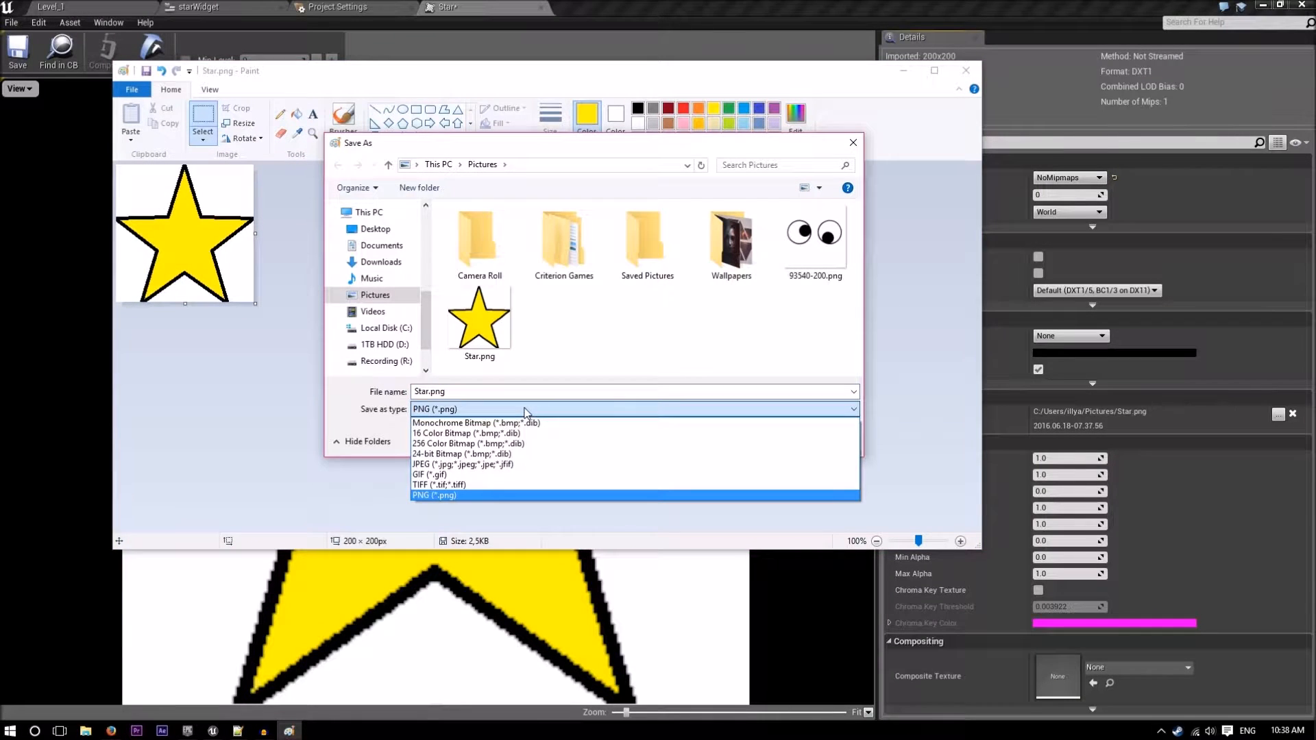
pyautogui.click(527, 410)
pyautogui.click(754, 440)
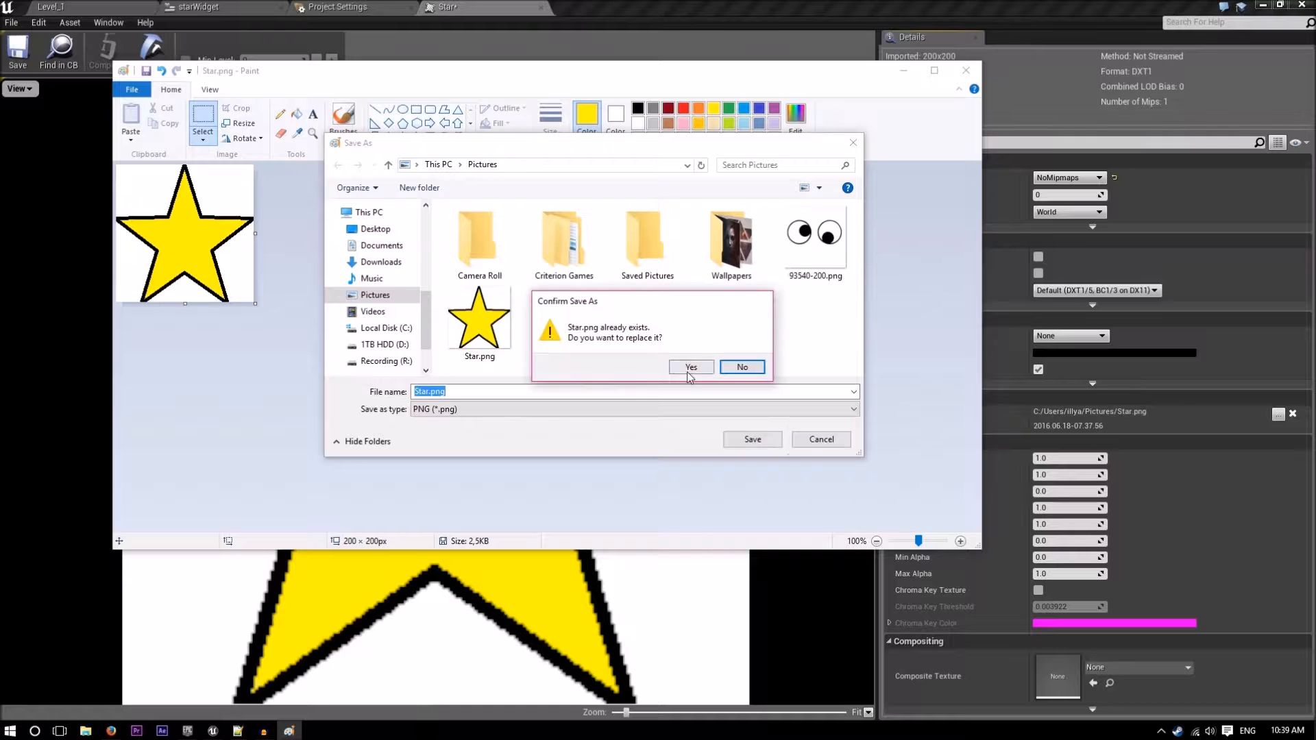
pyautogui.click(691, 368)
# - Find and launch Adobe Photoshop CS6 (64 Bit)
pyautogui.press('super')
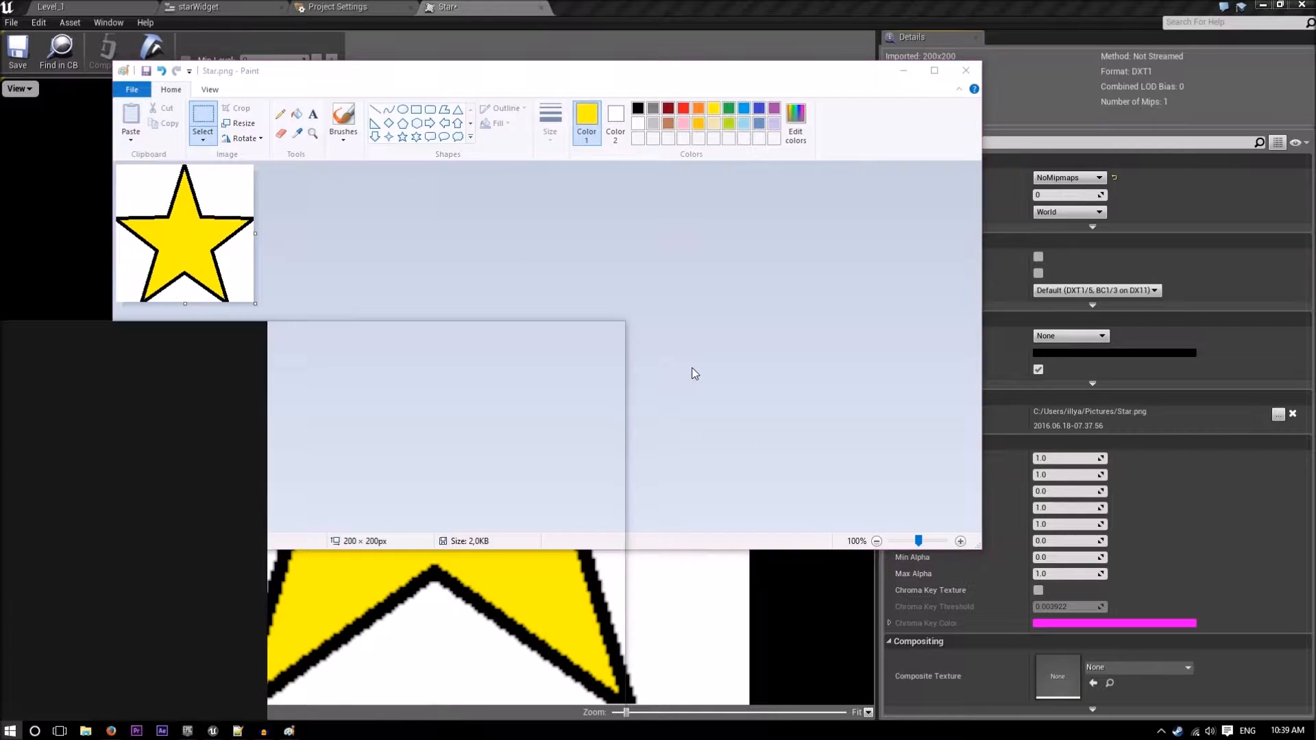
pyautogui.write('photo')
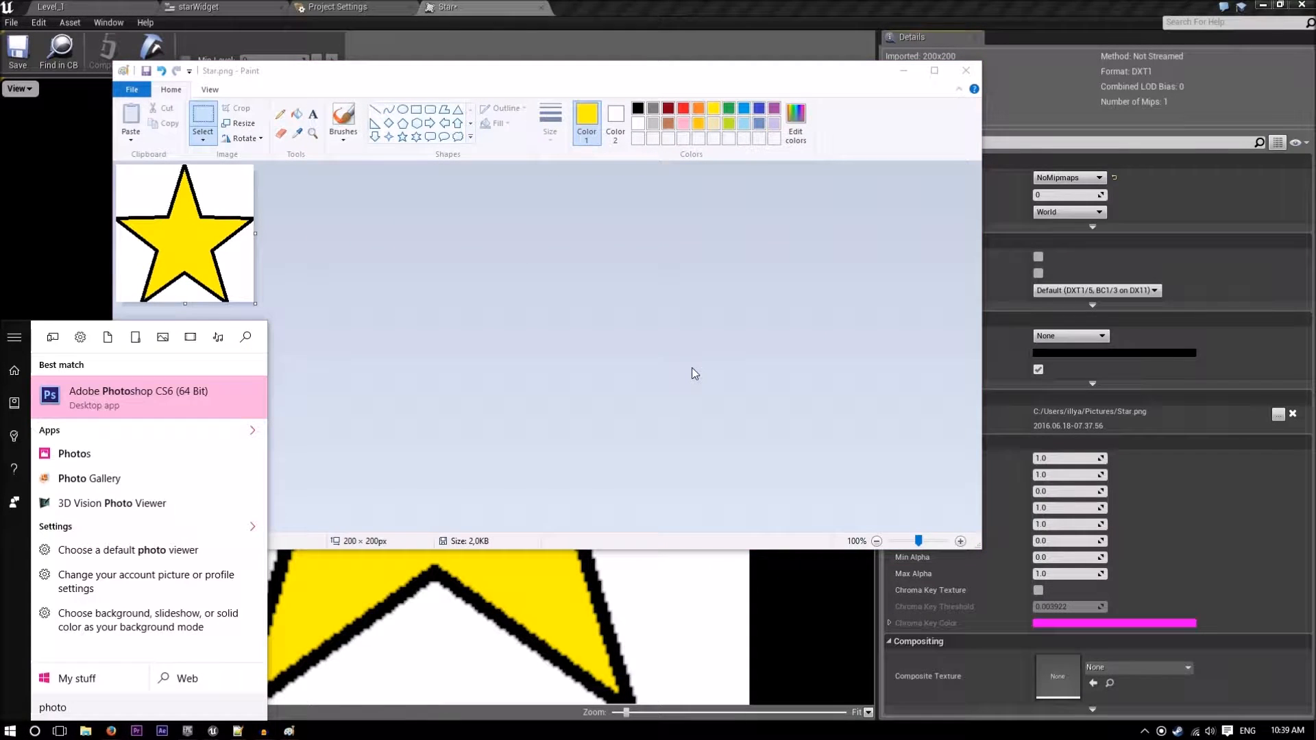
pyautogui.press('Return')
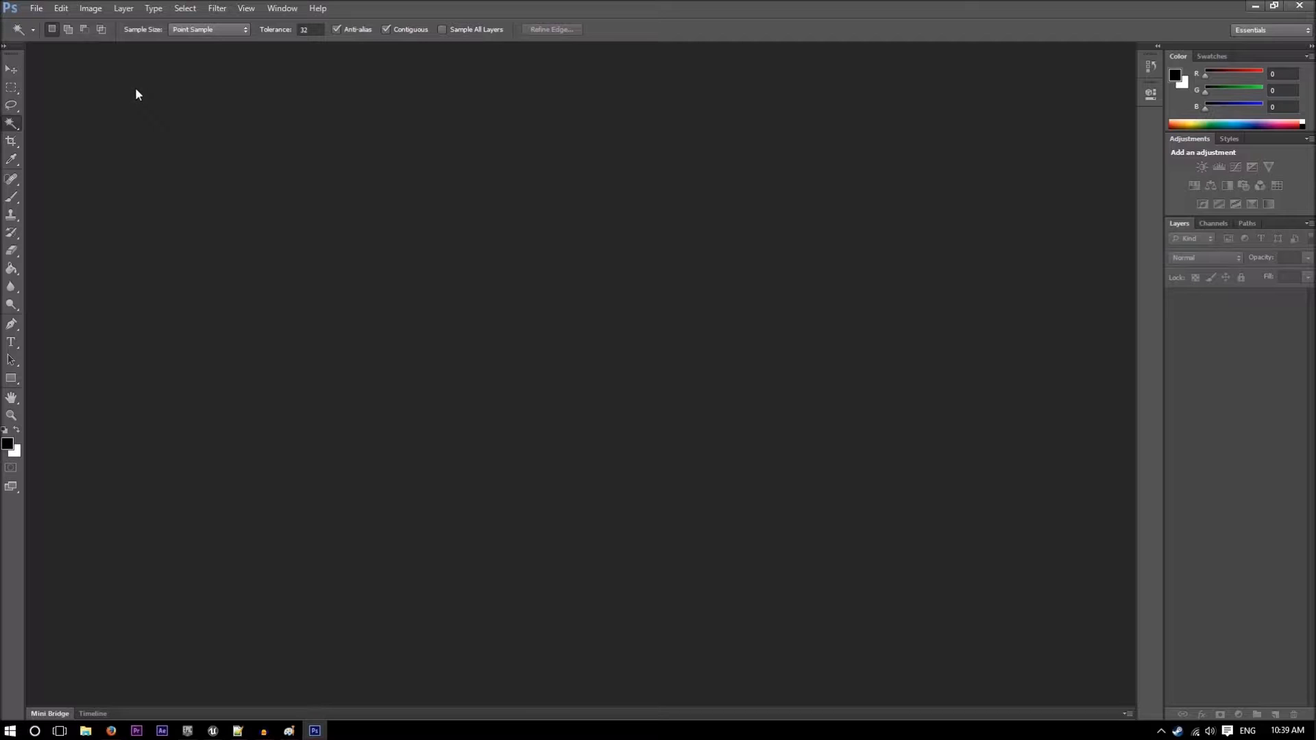
# - Open the yellow Star.png from the Pictures library in Photoshop
pyautogui.click(35, 8)
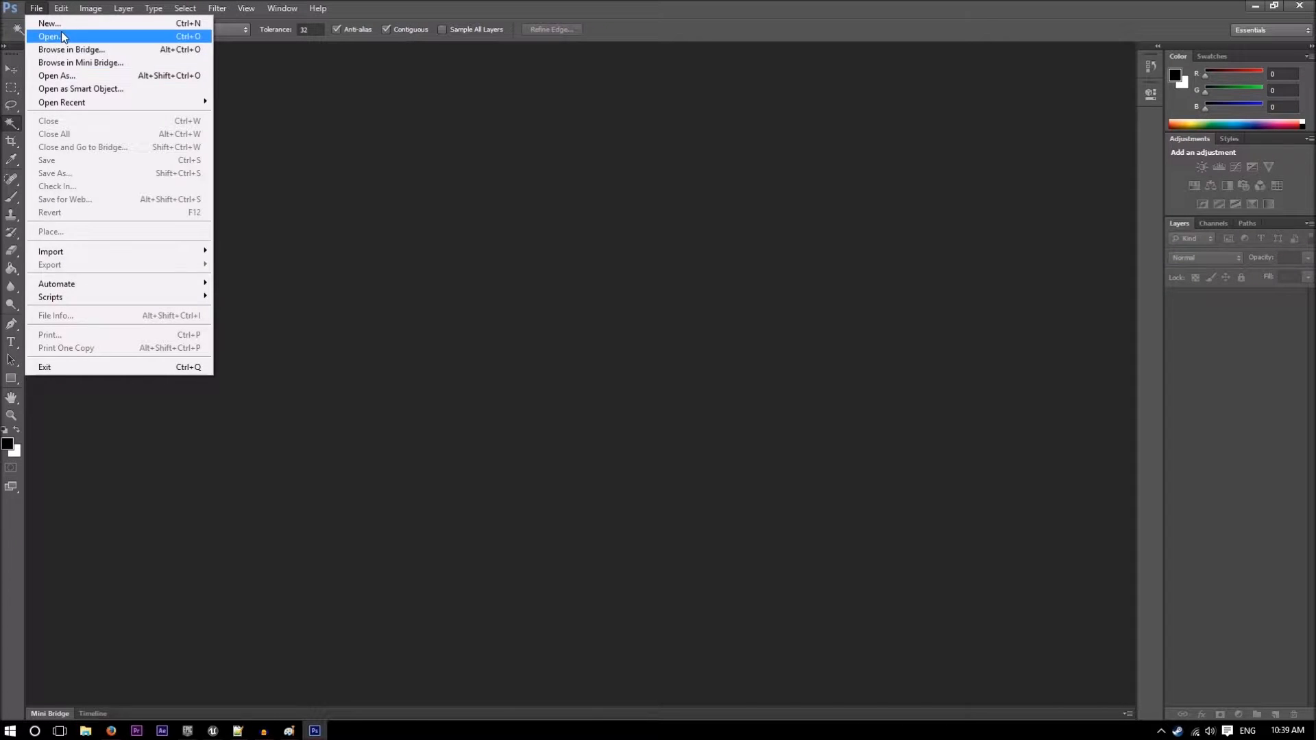
pyautogui.click(61, 37)
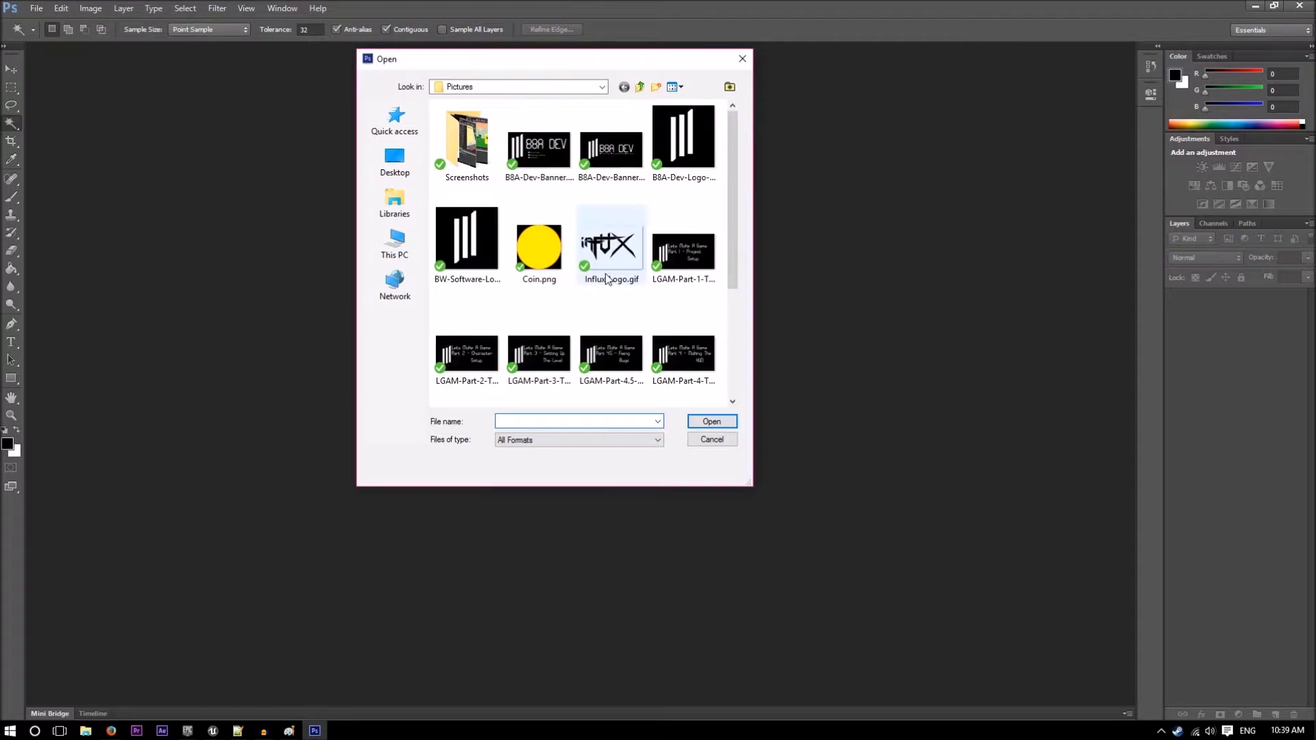
pyautogui.scroll(-3, 613, 295)
pyautogui.click(418, 211)
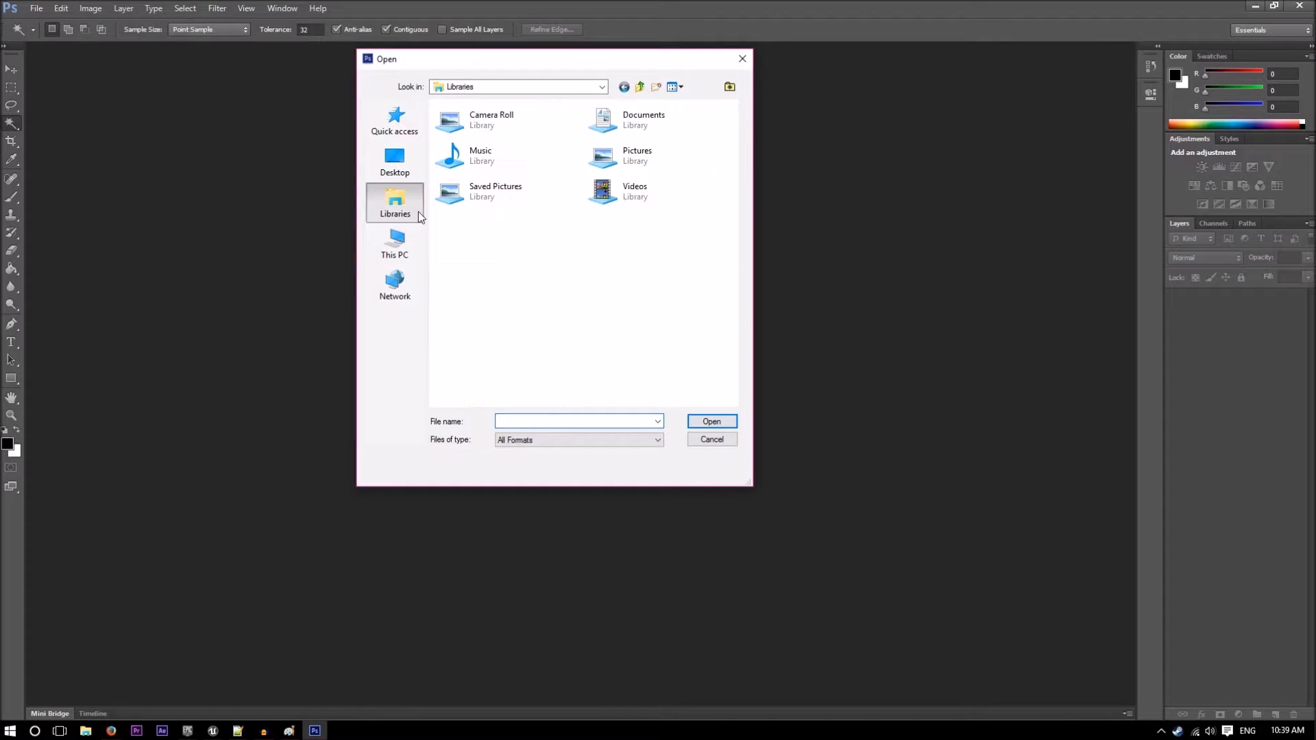
pyautogui.click(623, 163)
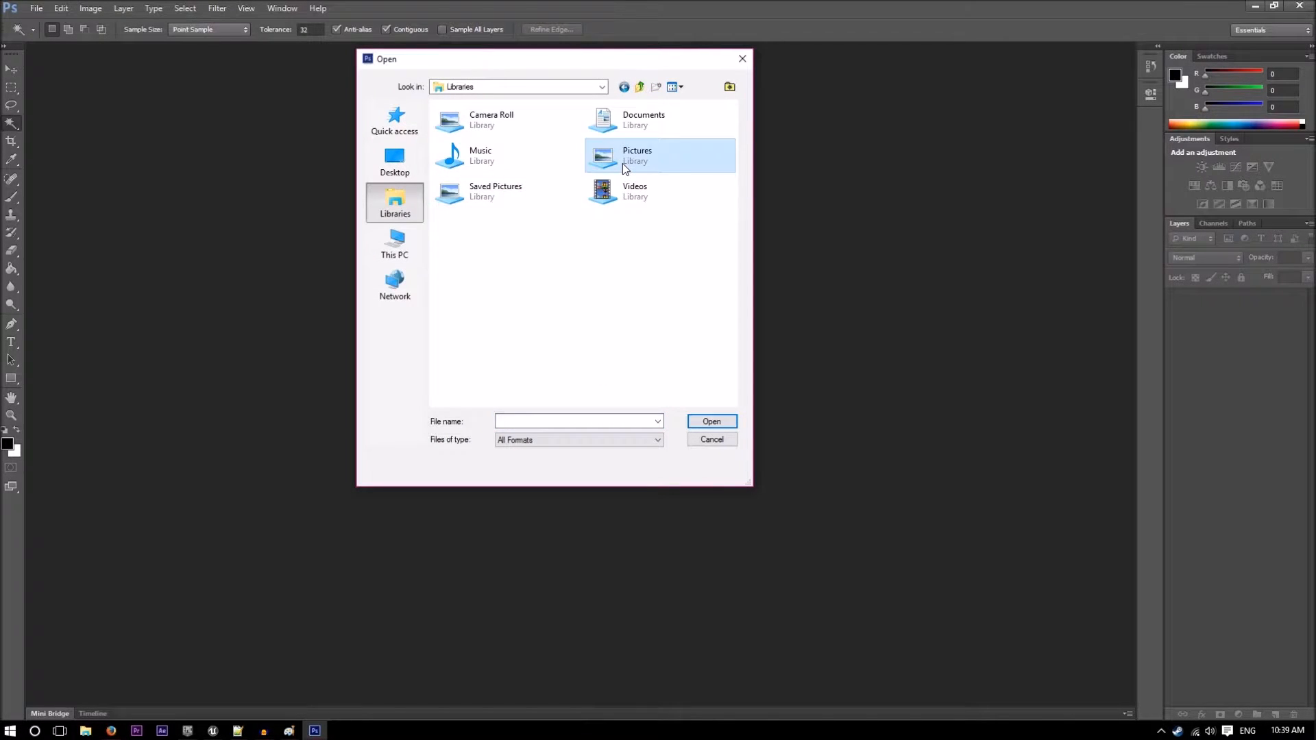
pyautogui.doubleClick(622, 163)
pyautogui.doubleClick(474, 355)
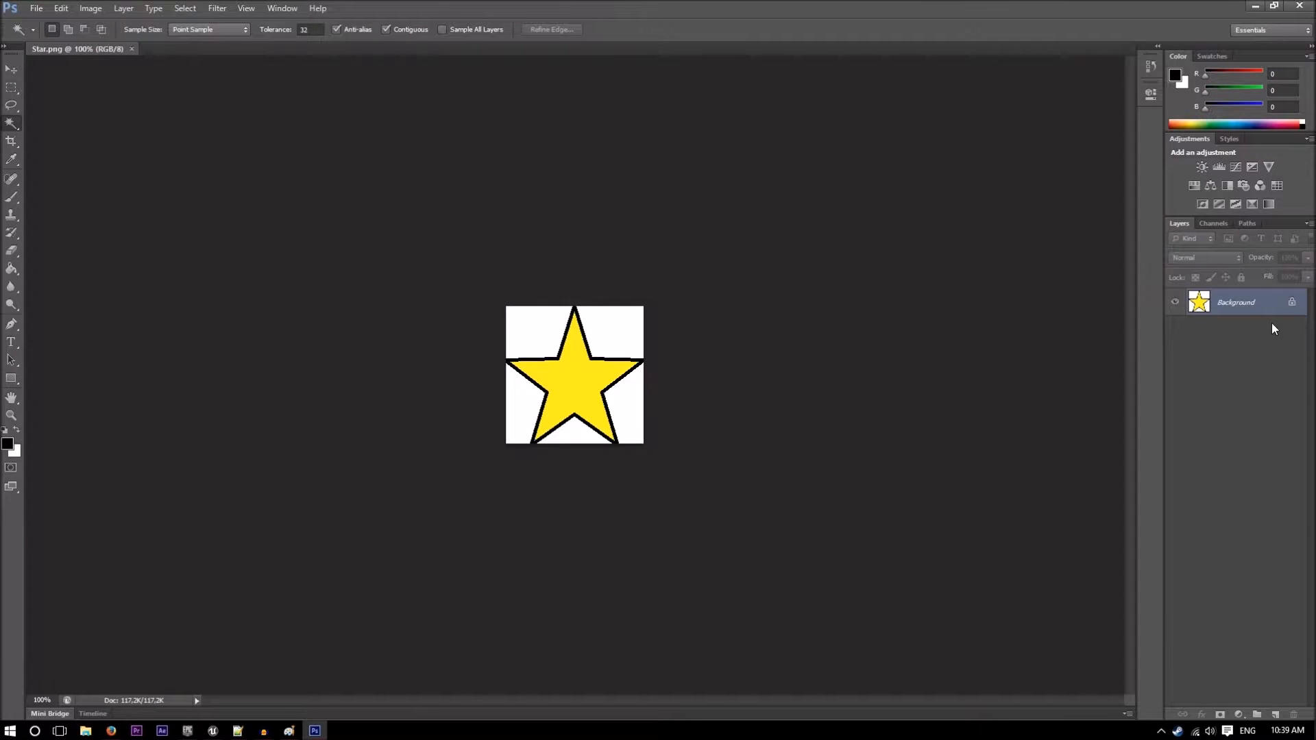
# - Add an empty layer and fill the white area above the star's left arm on the Background layer using Content-Aware, Normal mode, 100% opacity
pyautogui.click(1276, 715)
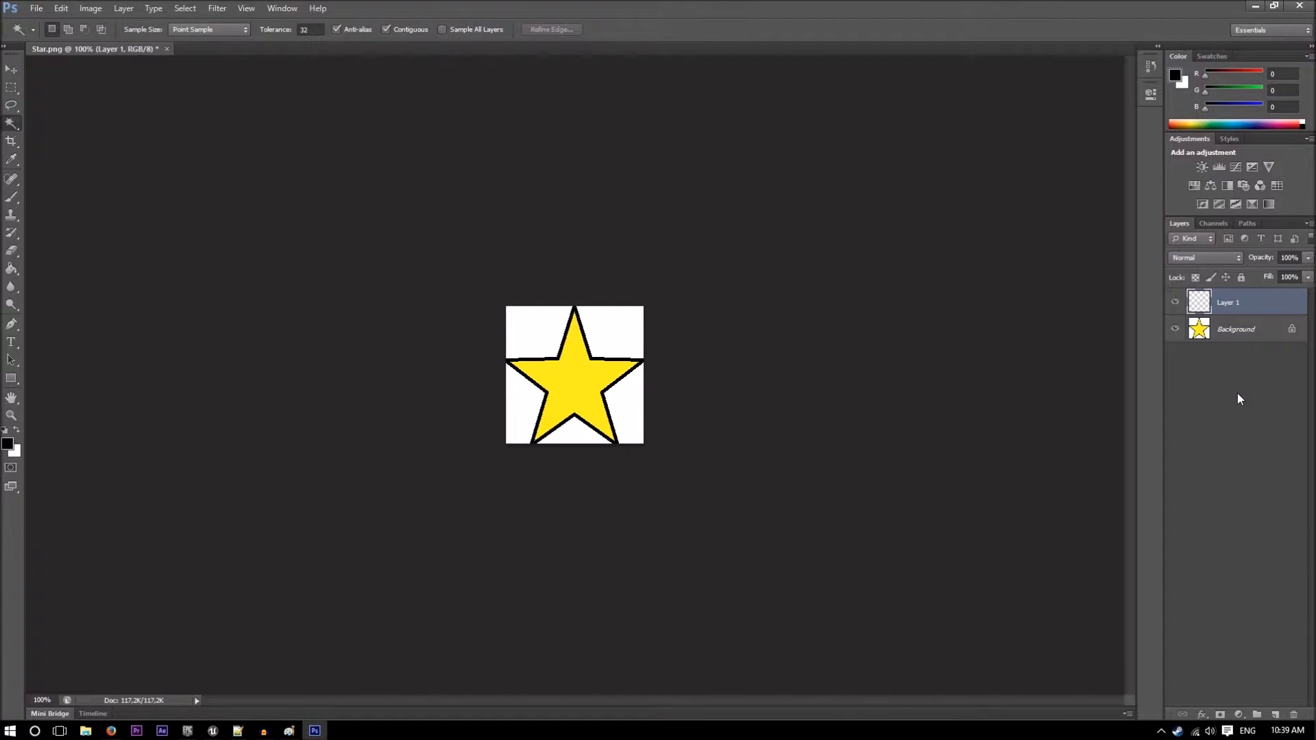
pyautogui.click(1237, 334)
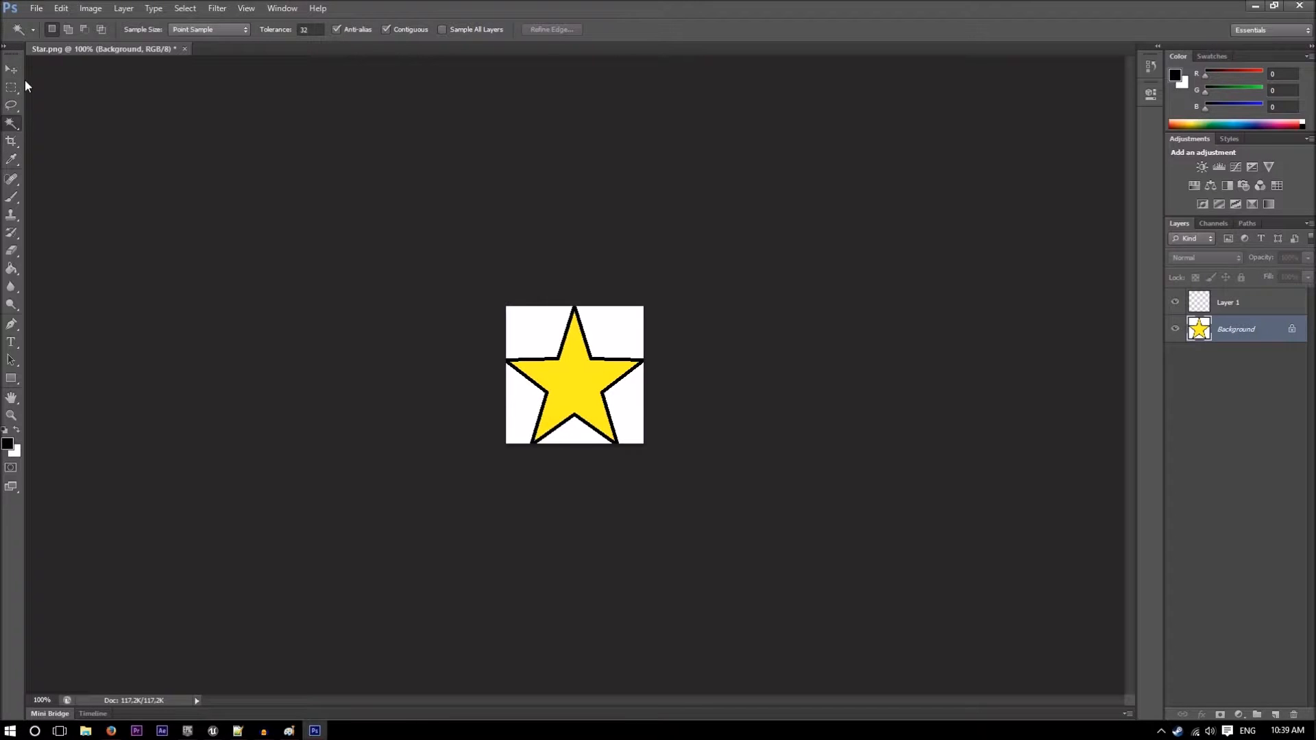
pyautogui.click(516, 327)
pyautogui.press('Delete')
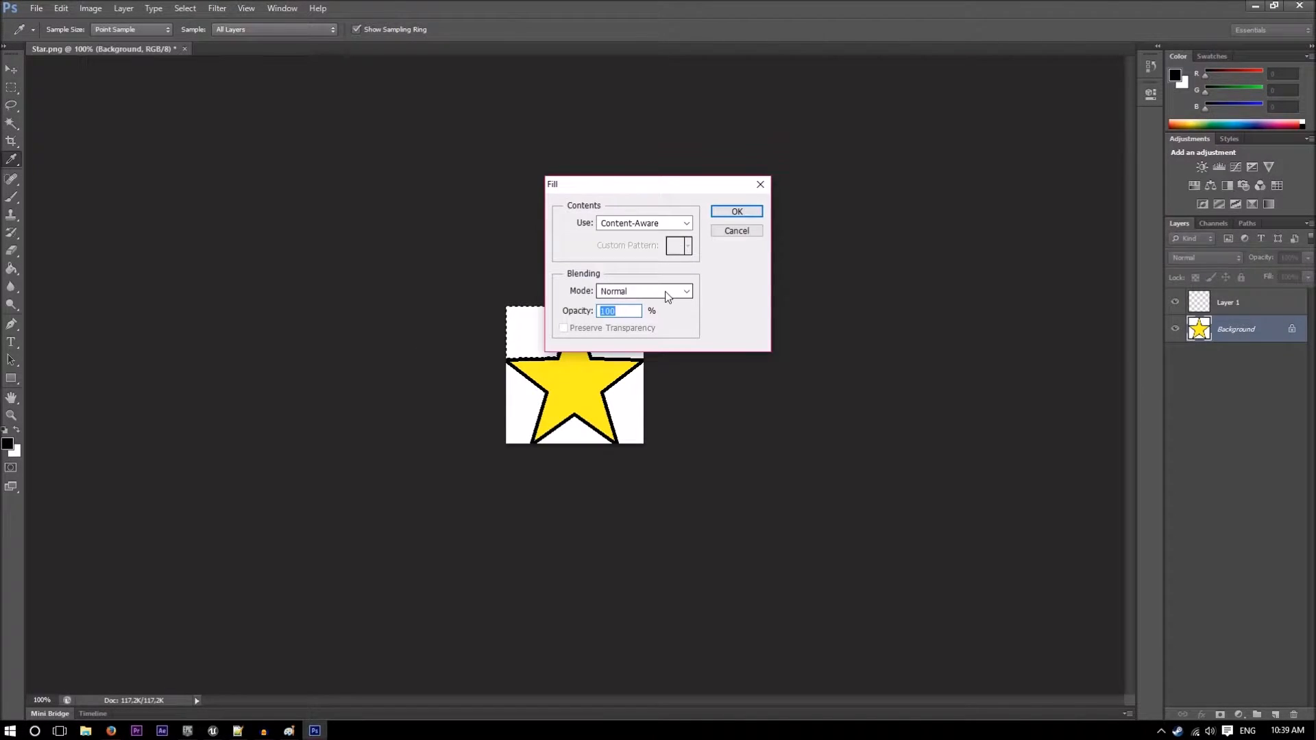
pyautogui.click(729, 213)
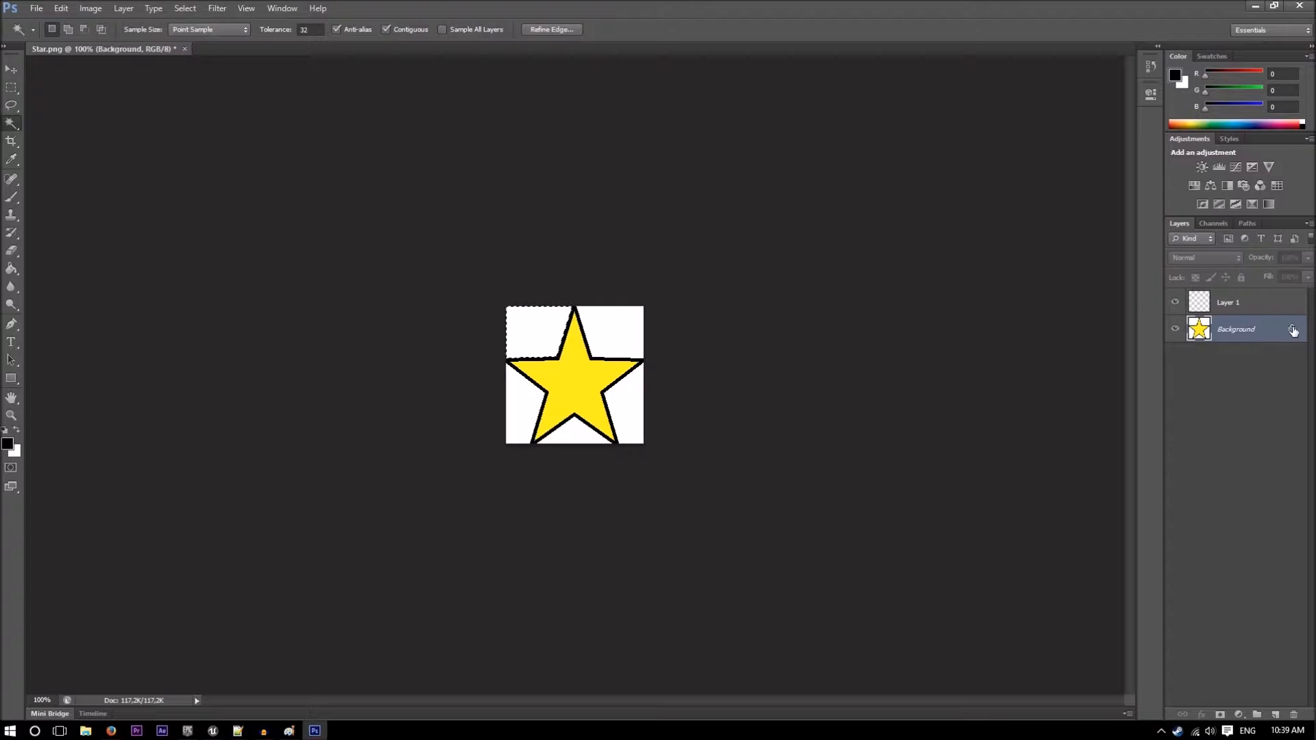
# - Duplicate the Background layer with the star, keeping the name Background copy
pyautogui.rightClick(1248, 332)
pyautogui.click(1237, 356)
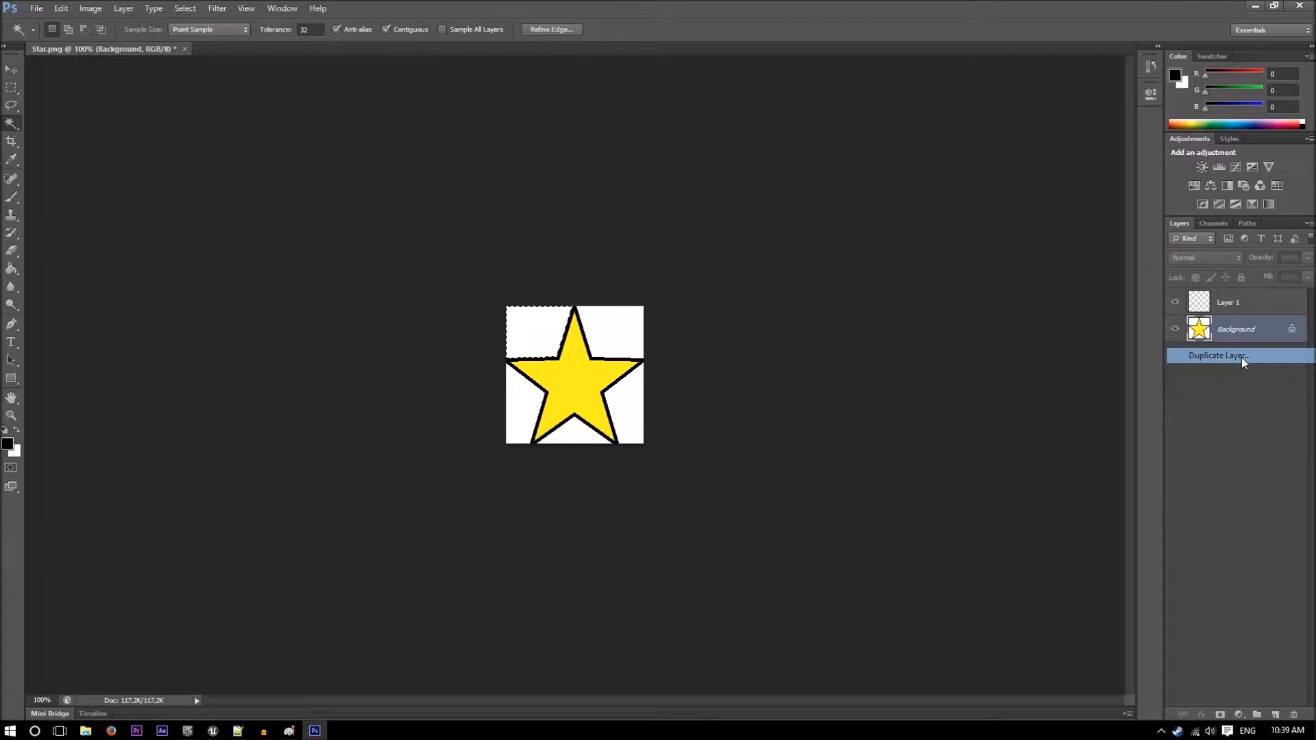
pyautogui.click(778, 225)
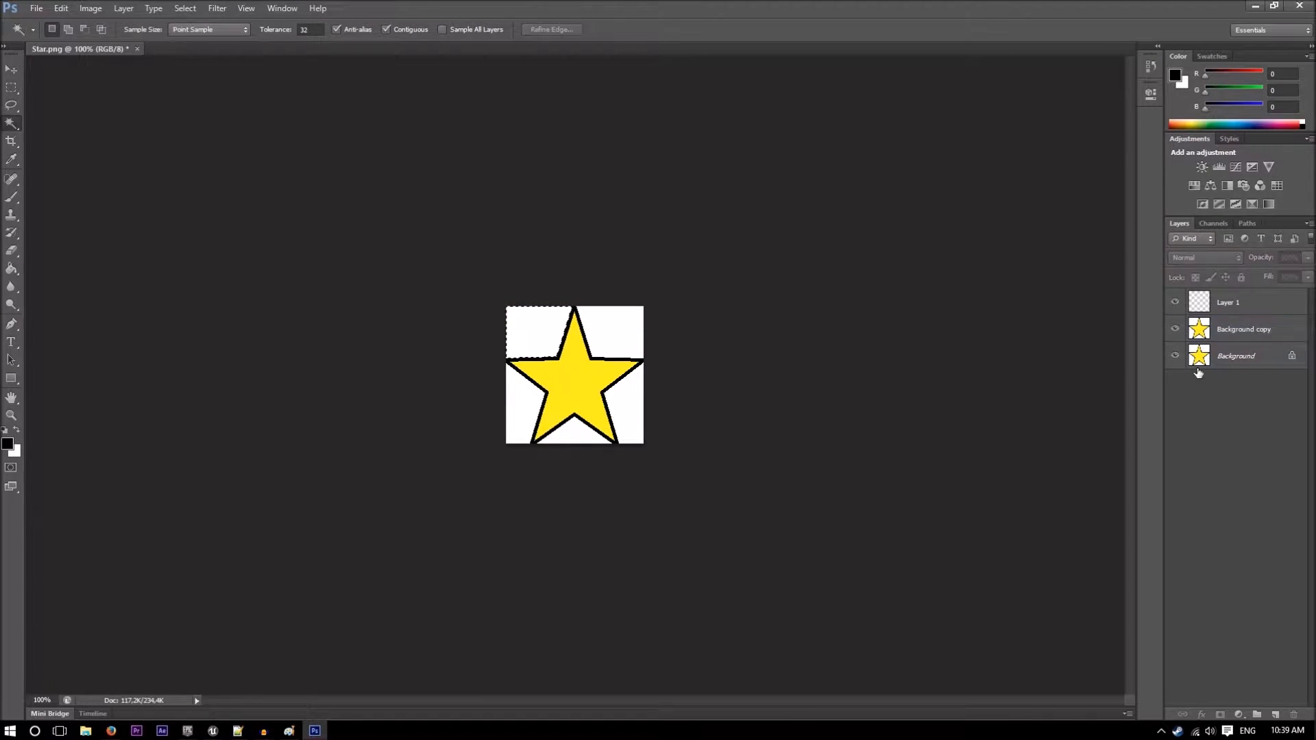
# - Try to clear the selected white area above the star's left arm on the original Background layer with Content-Aware fill, Normal mode, 100% opacity
pyautogui.click(1234, 355)
pyautogui.hotkey('shift', 'BackSpace')
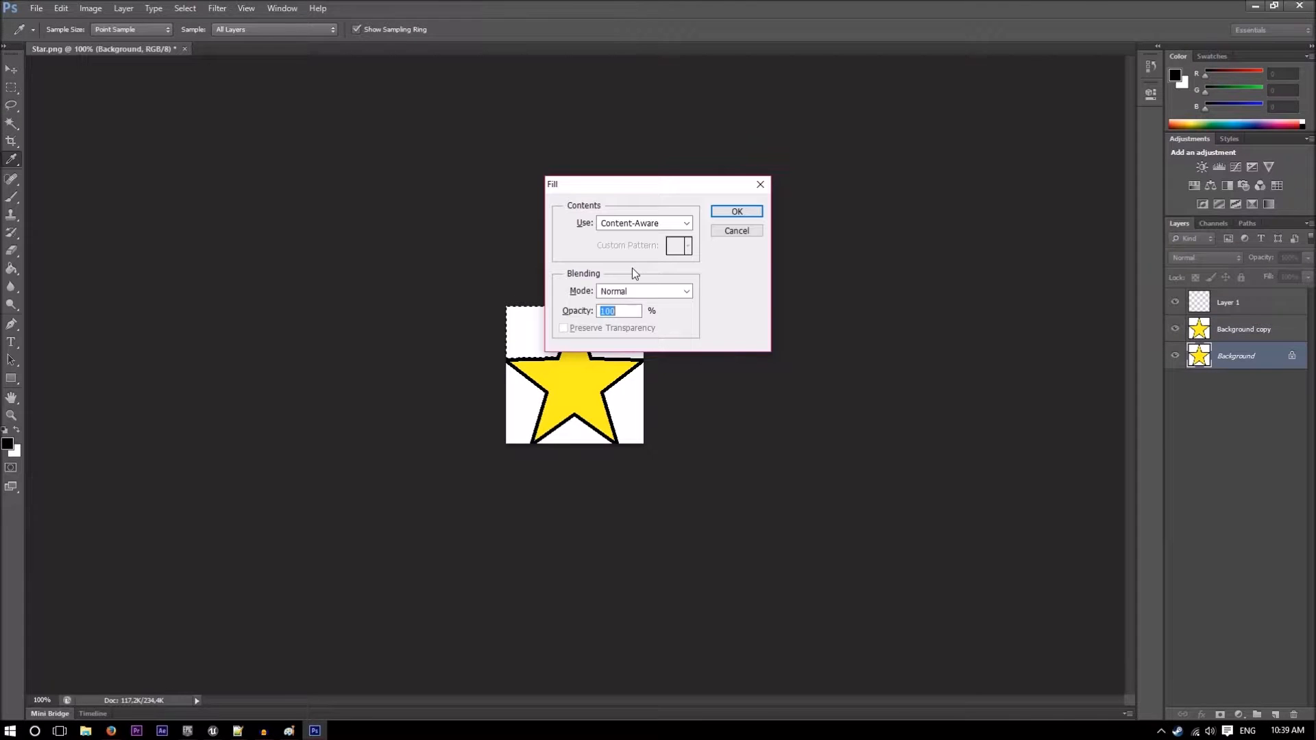
pyautogui.click(737, 211)
pyautogui.press('w')
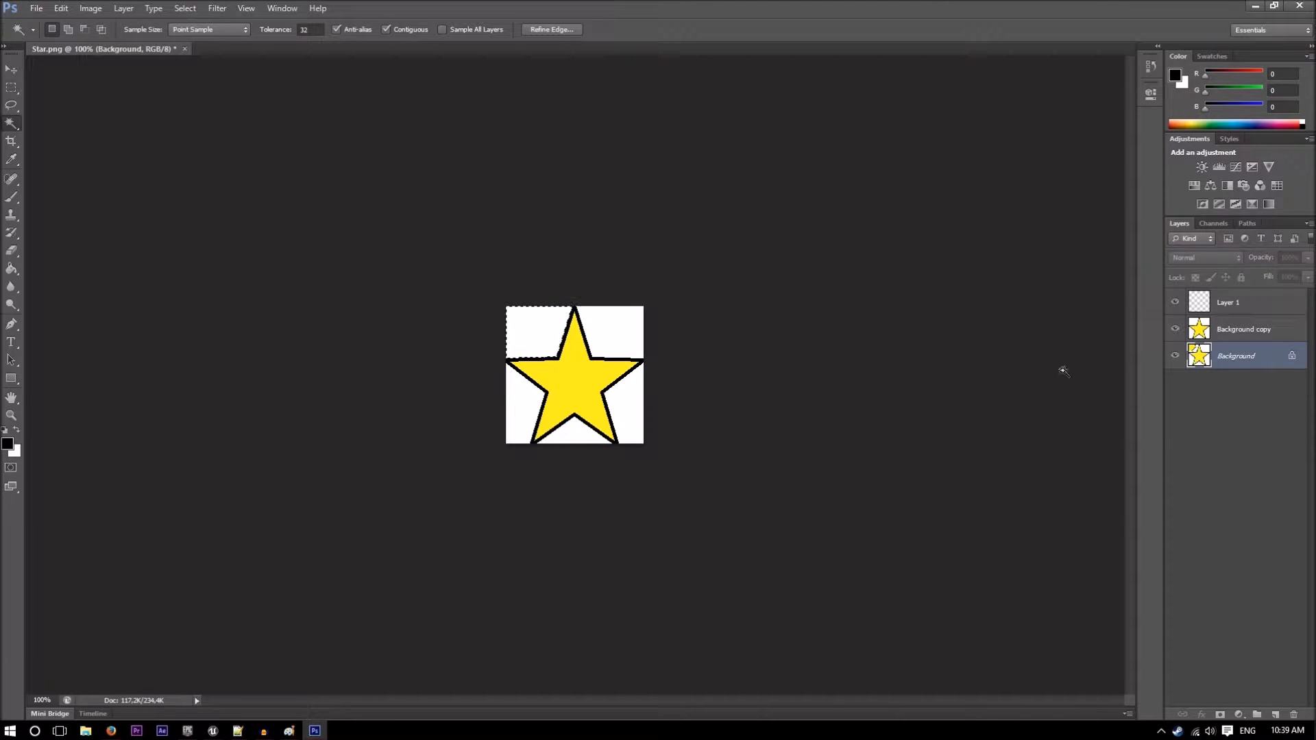
pyautogui.click(12, 72)
pyautogui.click(1241, 429)
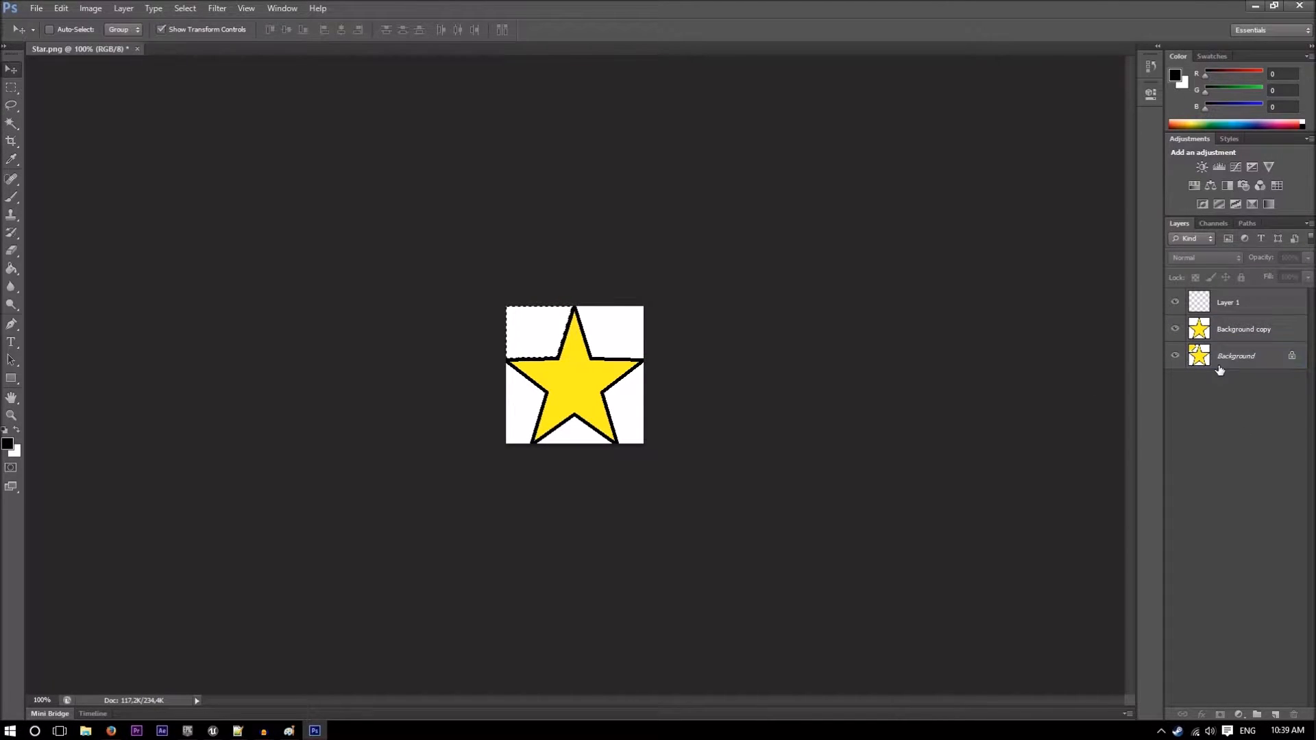
pyautogui.click(1228, 363)
pyautogui.hotkey('shift', 'BackSpace')
pyautogui.click(737, 212)
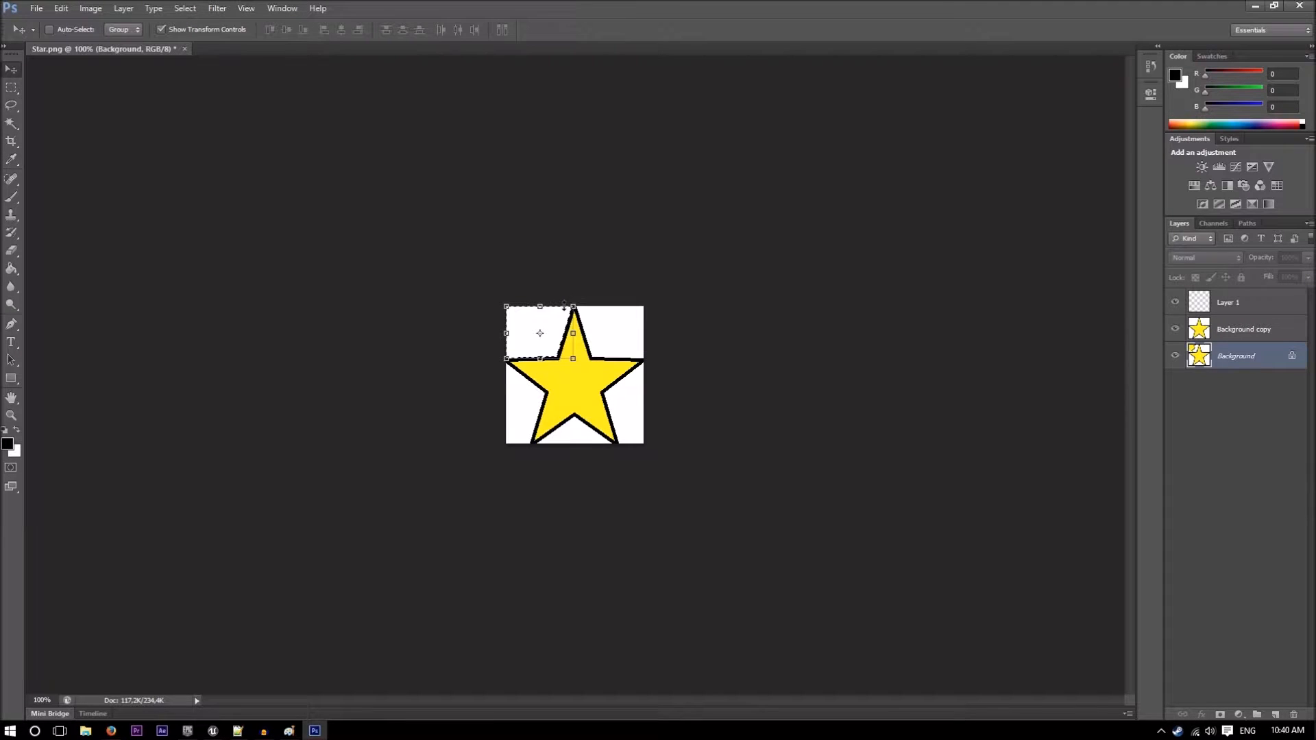
# - Hide the Background layer, make Background copy the active layer, and deselect the current area with the Magic Wand tool ready
pyautogui.click(1175, 356)
pyautogui.click(1218, 324)
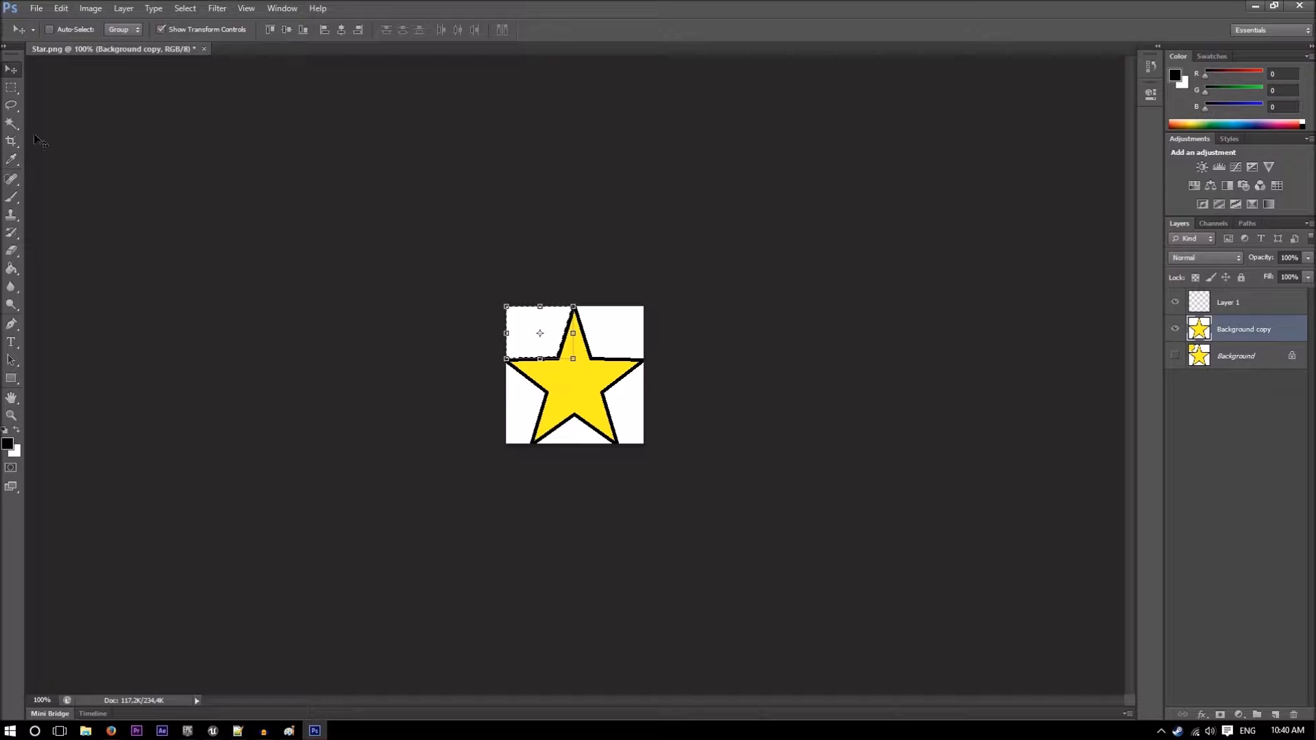
pyautogui.click(11, 124)
pyautogui.hotkey('ctrl', 'd')
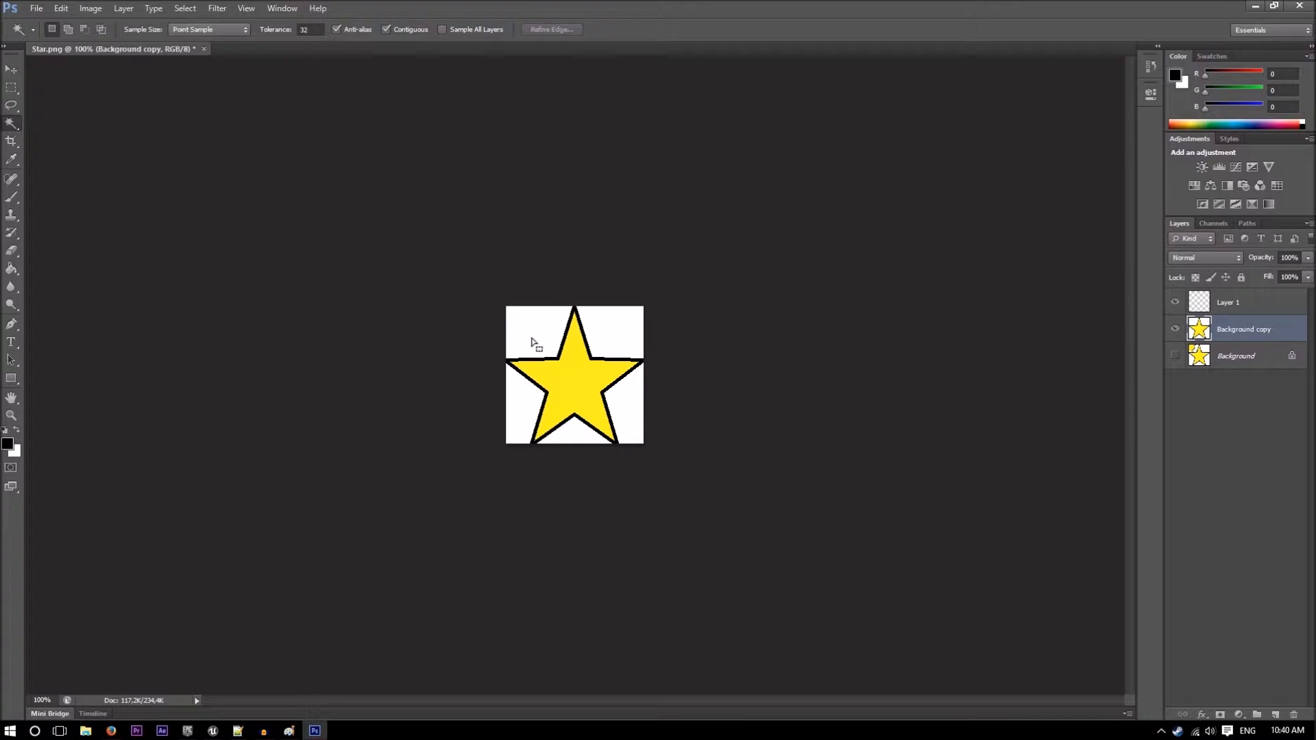
# - Select and delete each of the five white areas around the star on Background copy
pyautogui.click(538, 329)
pyautogui.press('Delete')
pyautogui.click(631, 342)
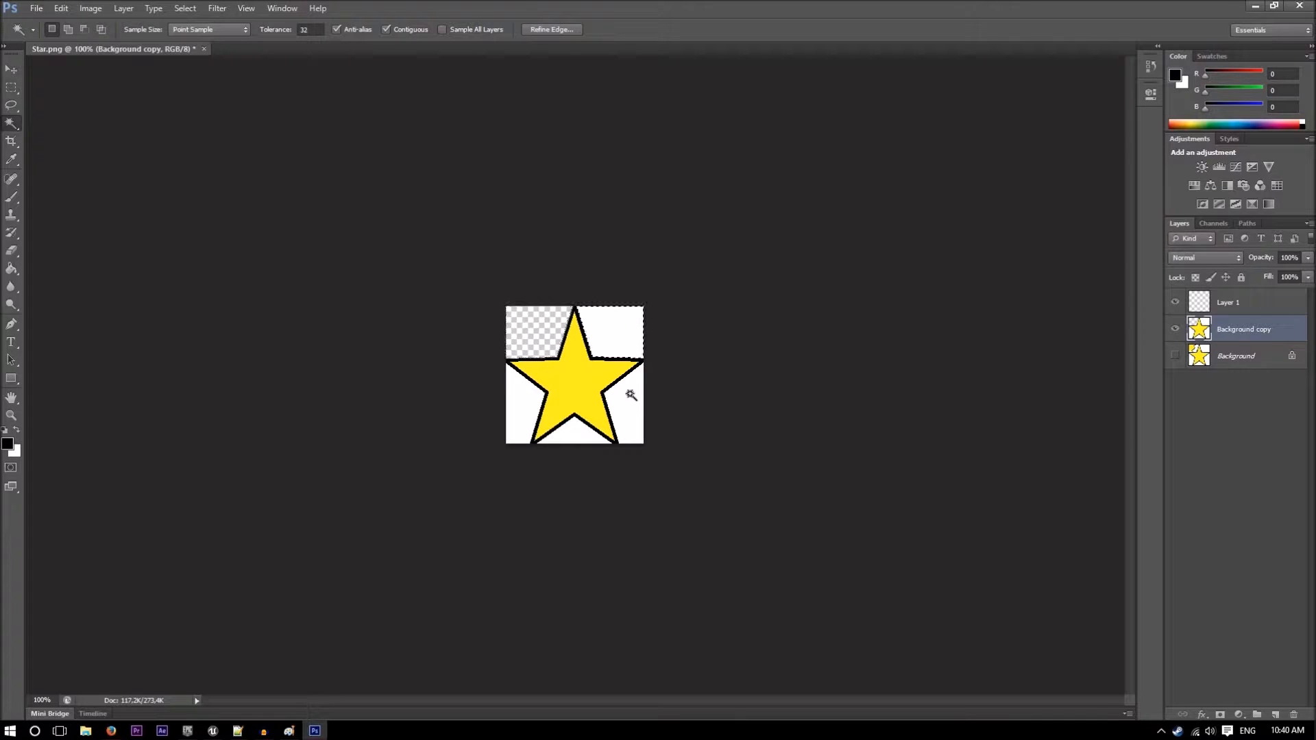
pyautogui.press('Delete')
pyautogui.click(631, 395)
pyautogui.press('Delete')
pyautogui.click(514, 401)
pyautogui.press('Delete')
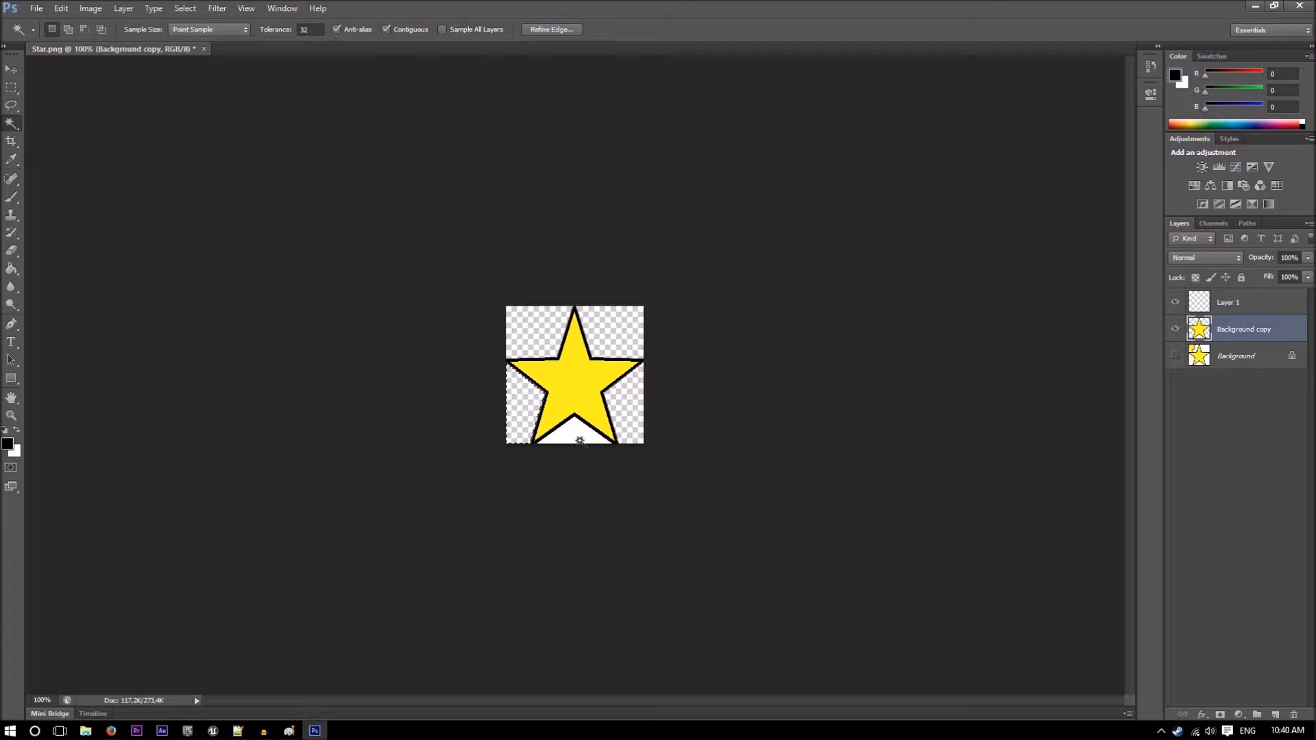
pyautogui.click(580, 439)
pyautogui.press('Delete')
# - Save the transparent star as Star.png in Pictures in PNG format, replacing the existing file, with Smallest / Slow compression and no interlacing
pyautogui.hotkey('ctrl', 's')
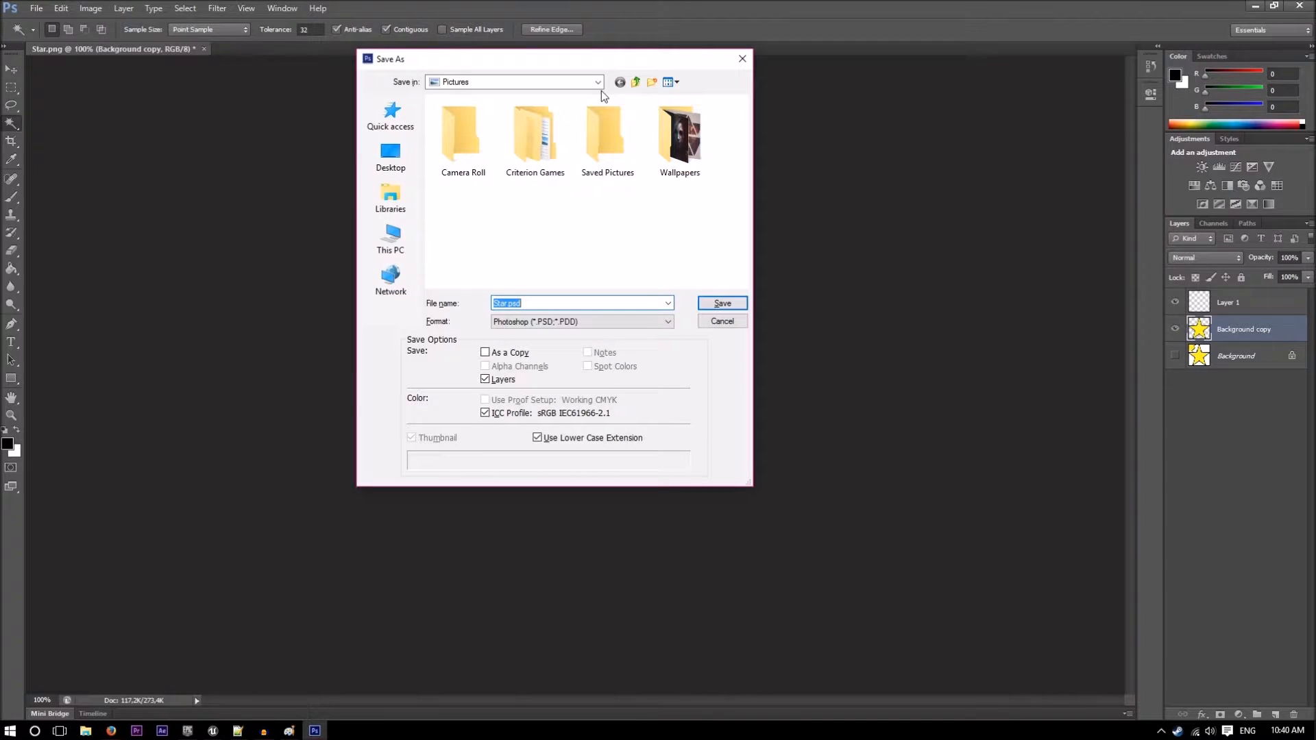
pyautogui.click(598, 322)
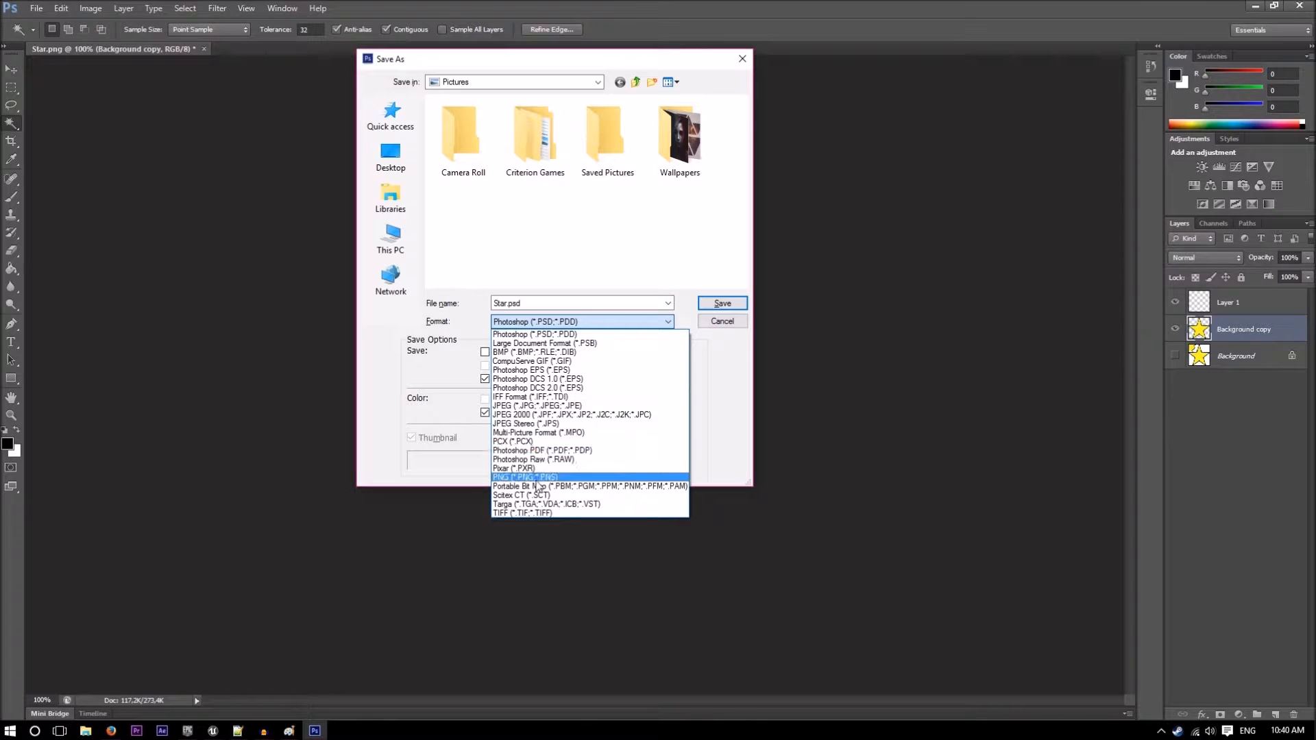
pyautogui.click(535, 478)
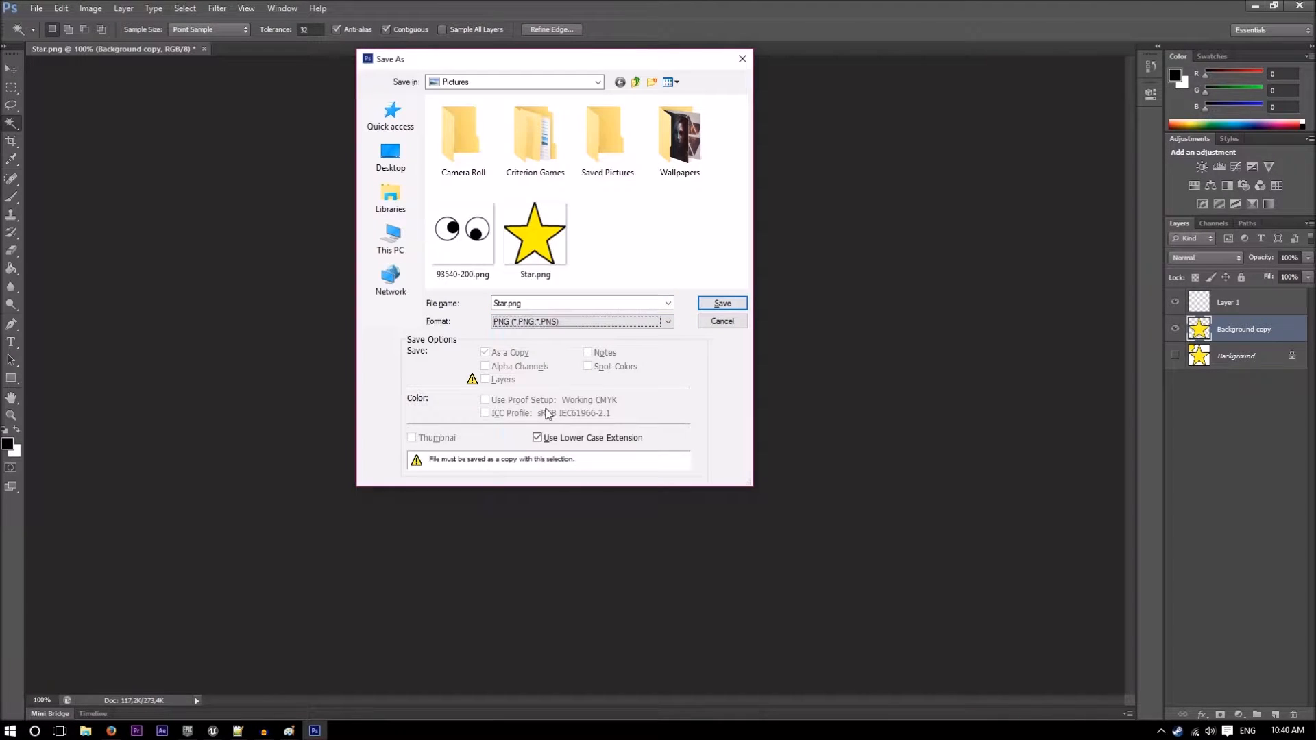
pyautogui.doubleClick(549, 240)
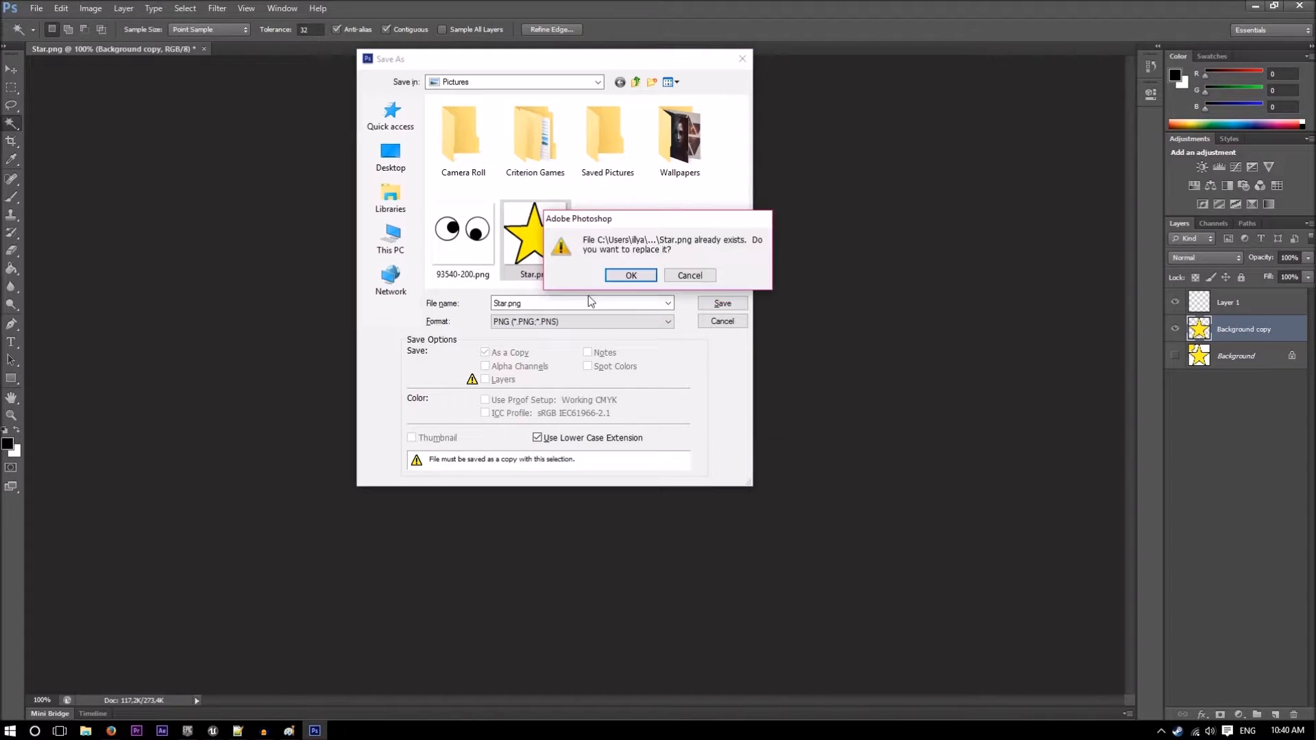
pyautogui.click(633, 276)
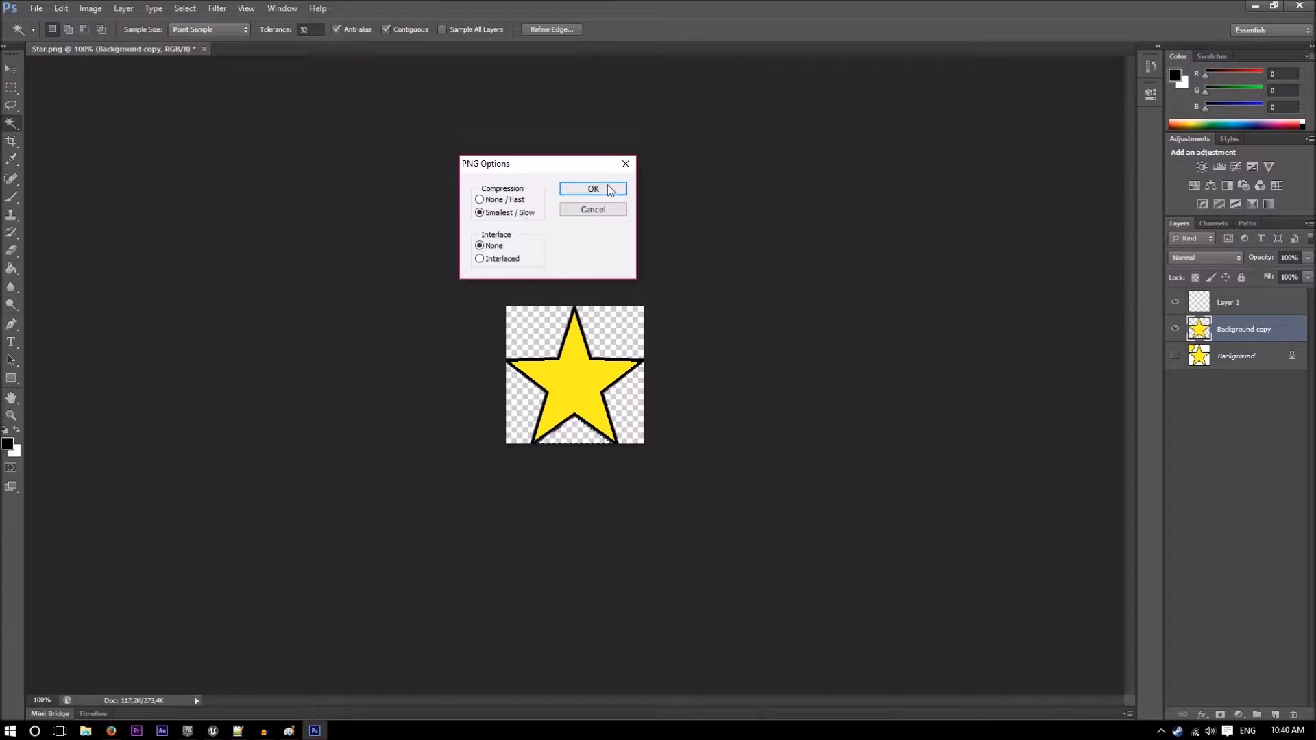
pyautogui.click(596, 189)
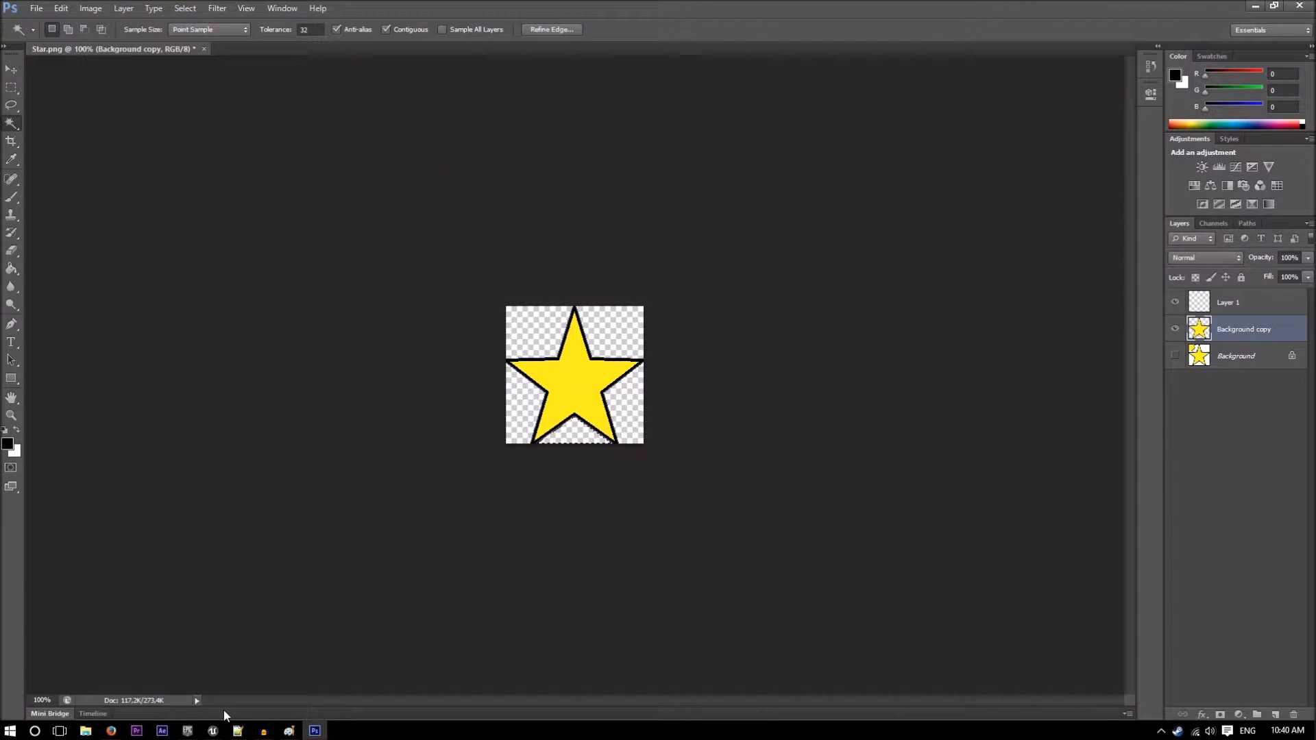
# - Switch to the Star texture in Unreal Editor, reimport it from the updated file, and save it
pyautogui.moveTo(217, 733)
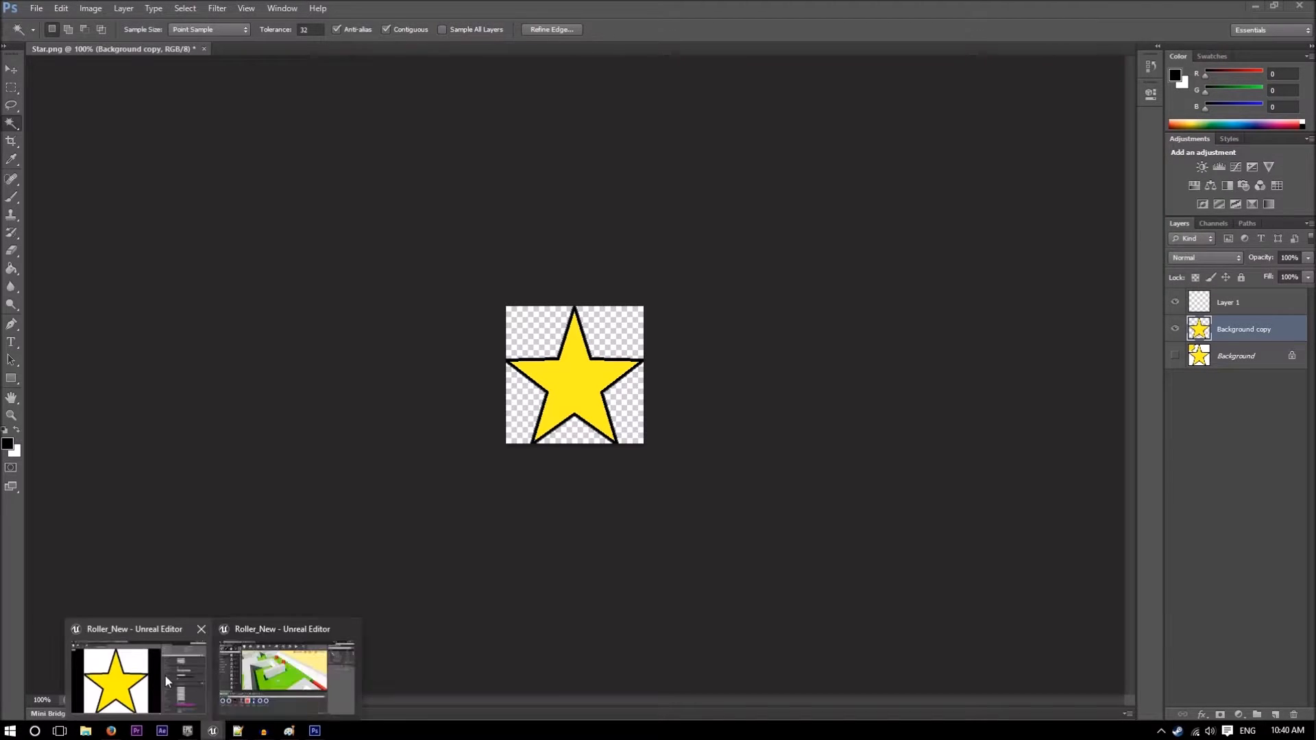
pyautogui.click(165, 675)
pyautogui.click(152, 51)
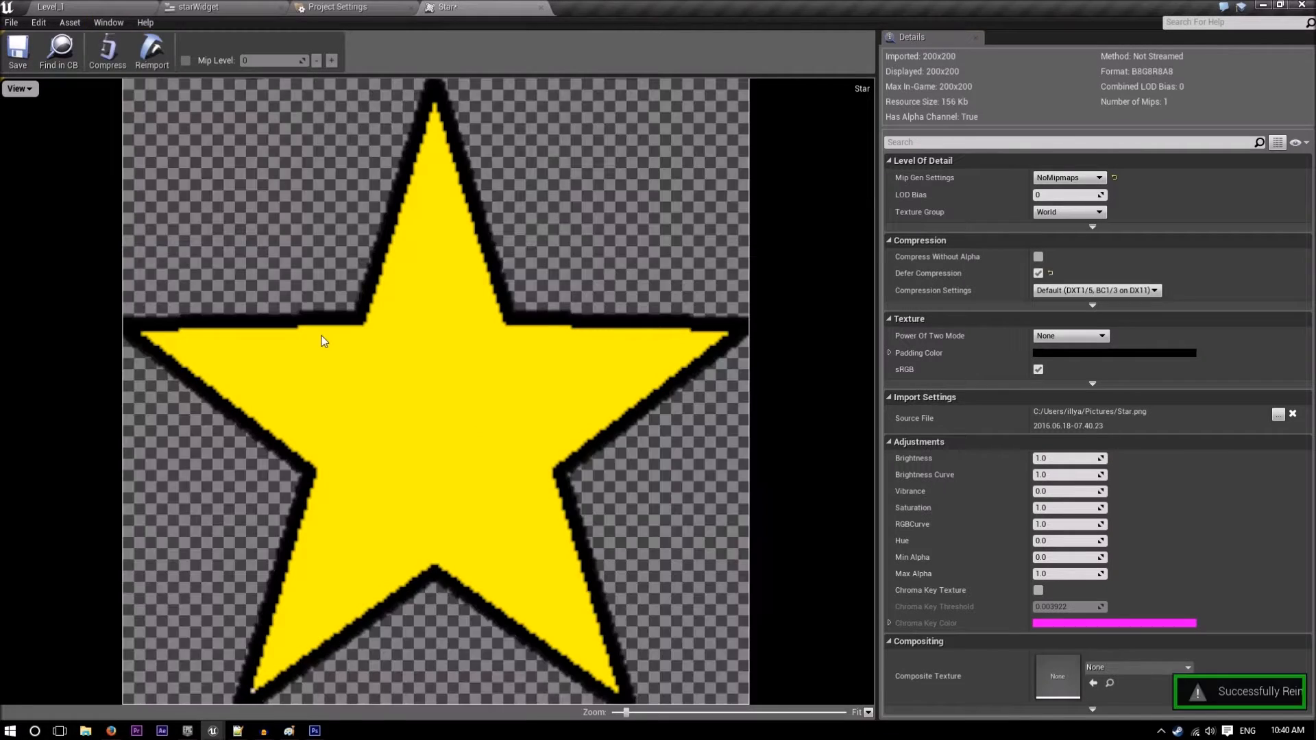
pyautogui.click(18, 52)
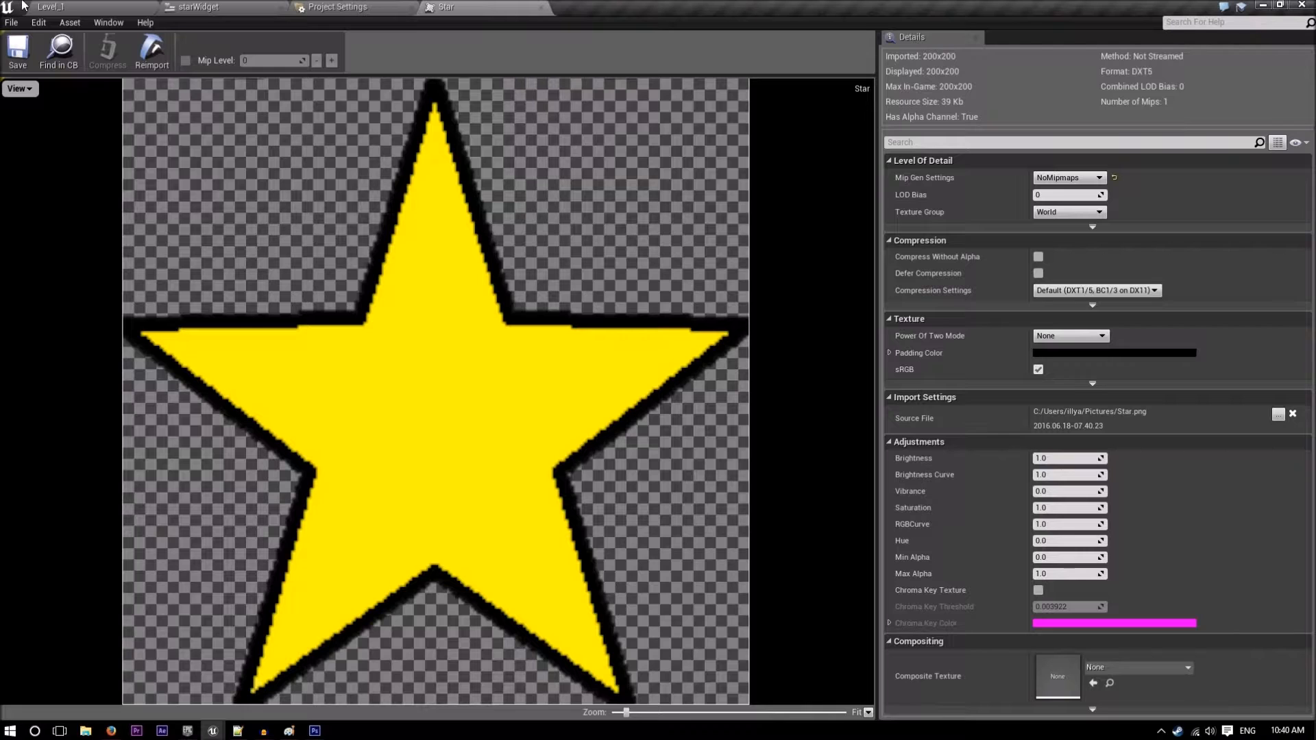
# - Add an Image to the Canvas Panel of starWidget, anchor it at the centre, and reset its X and Y position to 0
pyautogui.click(226, 7)
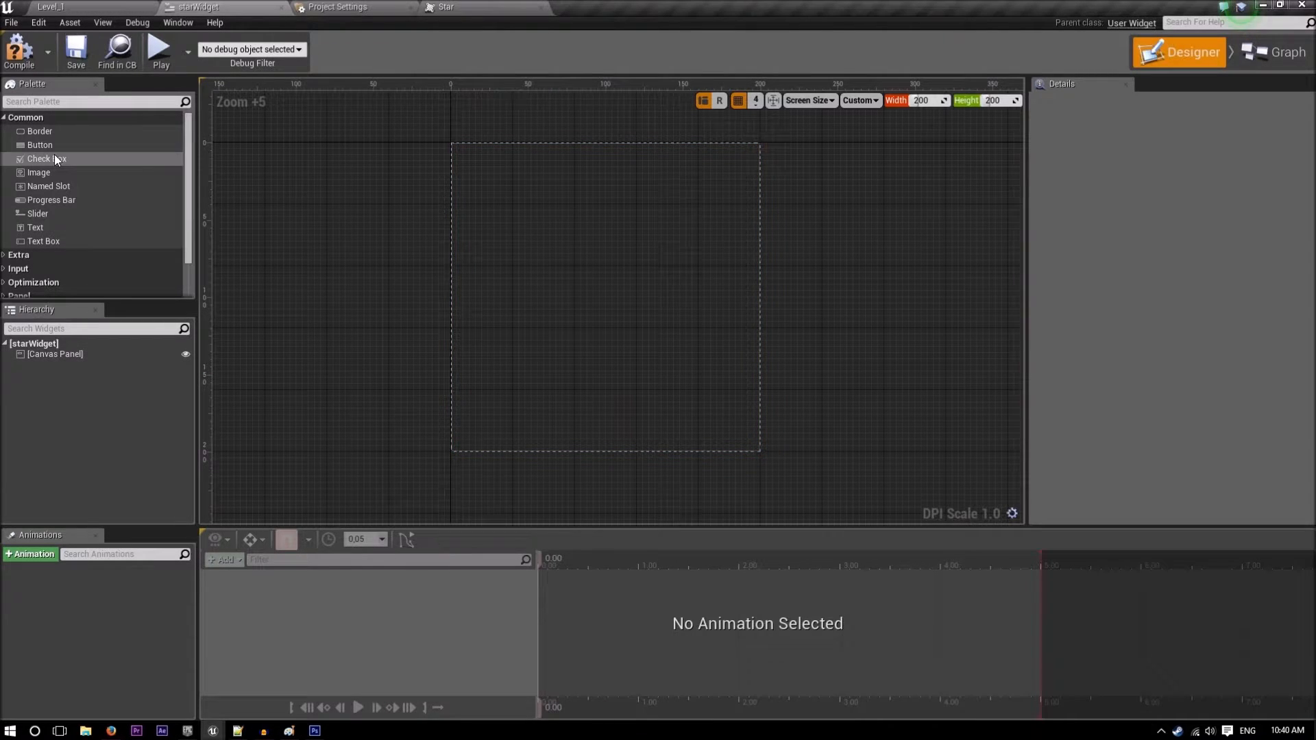
pyautogui.moveTo(50, 172); pyautogui.dragTo(53, 356)
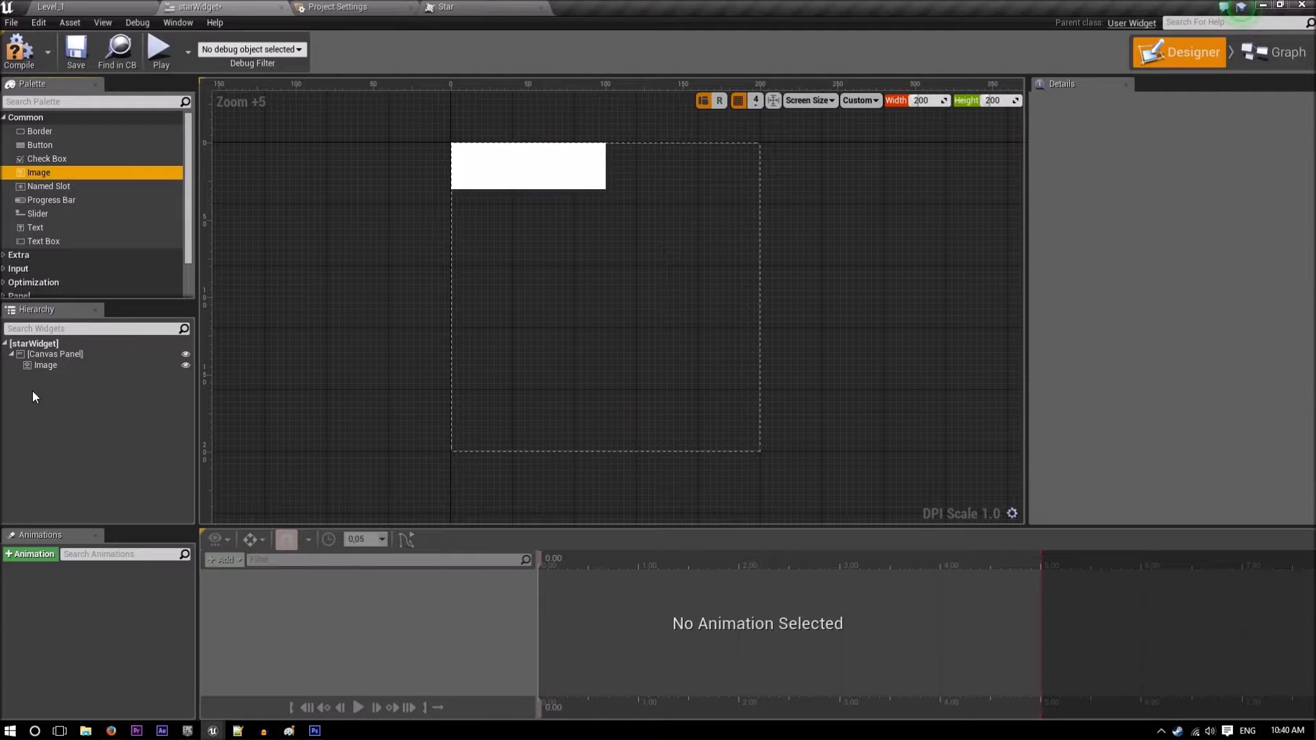
pyautogui.click(1165, 155)
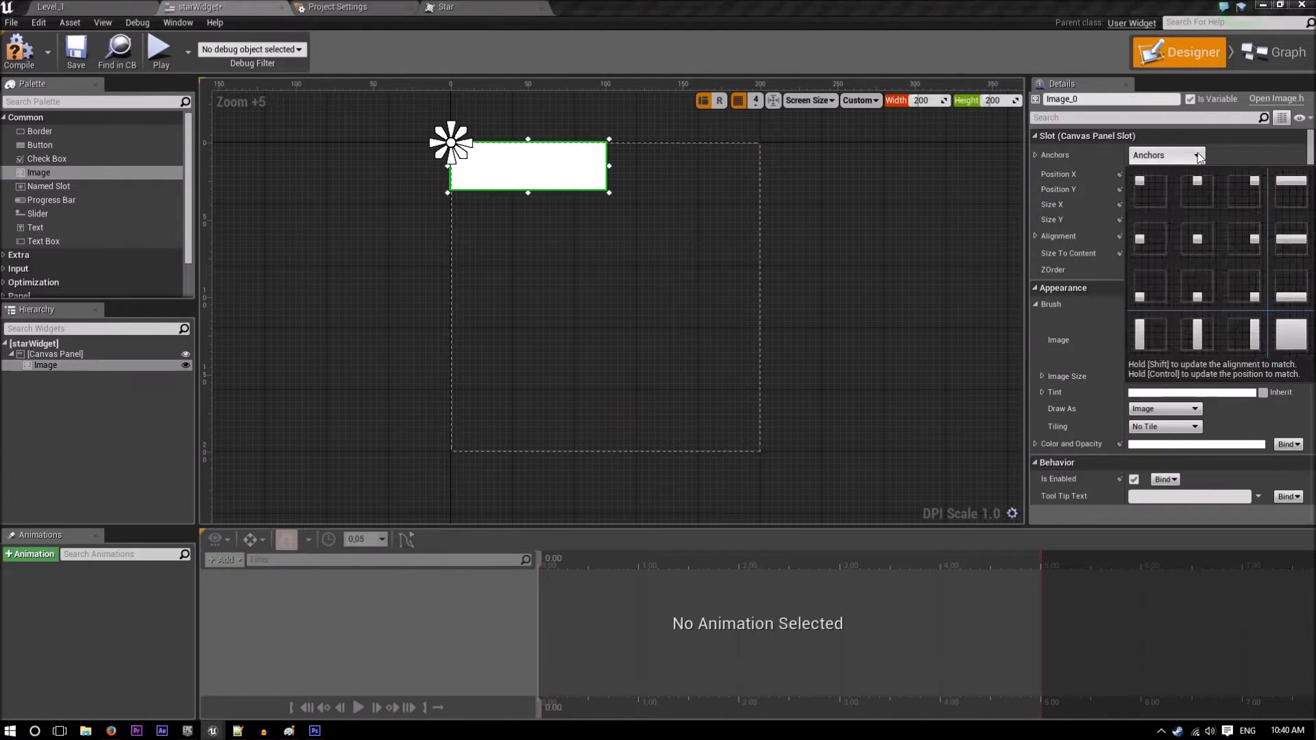
pyautogui.click(1193, 248)
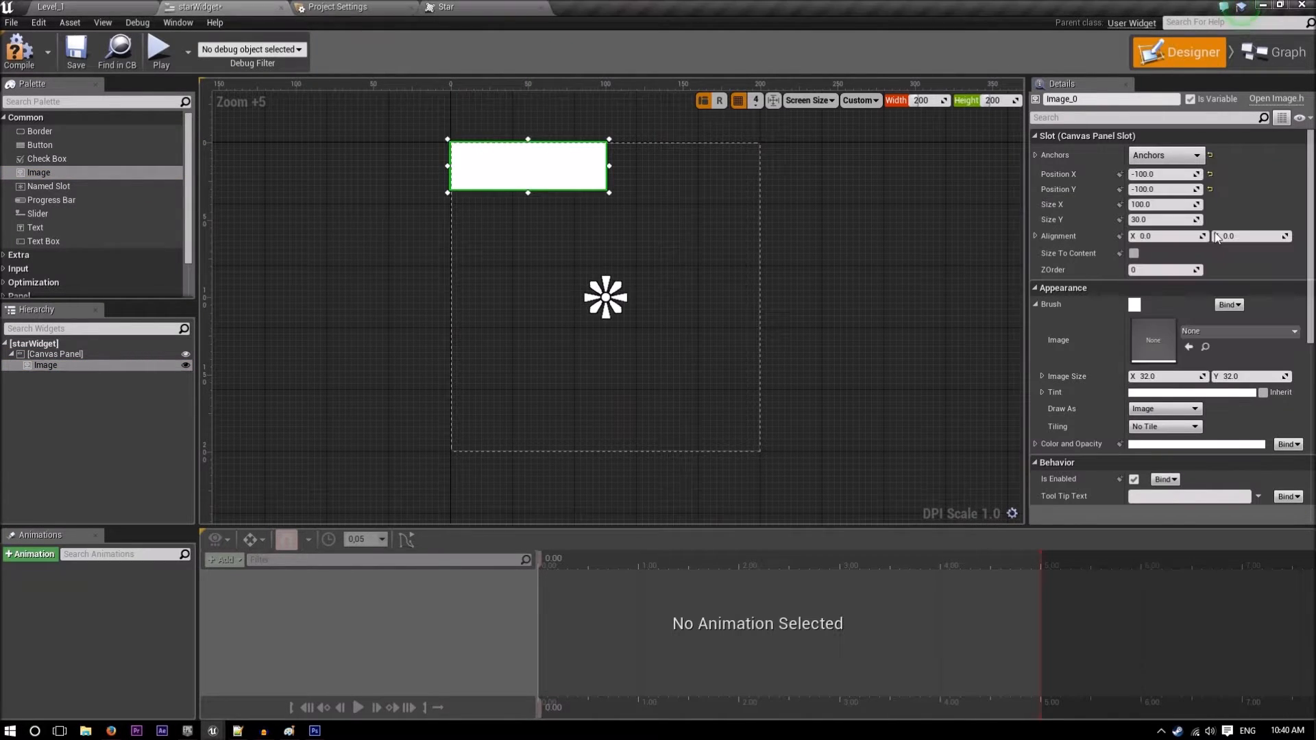
pyautogui.click(1210, 175)
pyautogui.click(1210, 190)
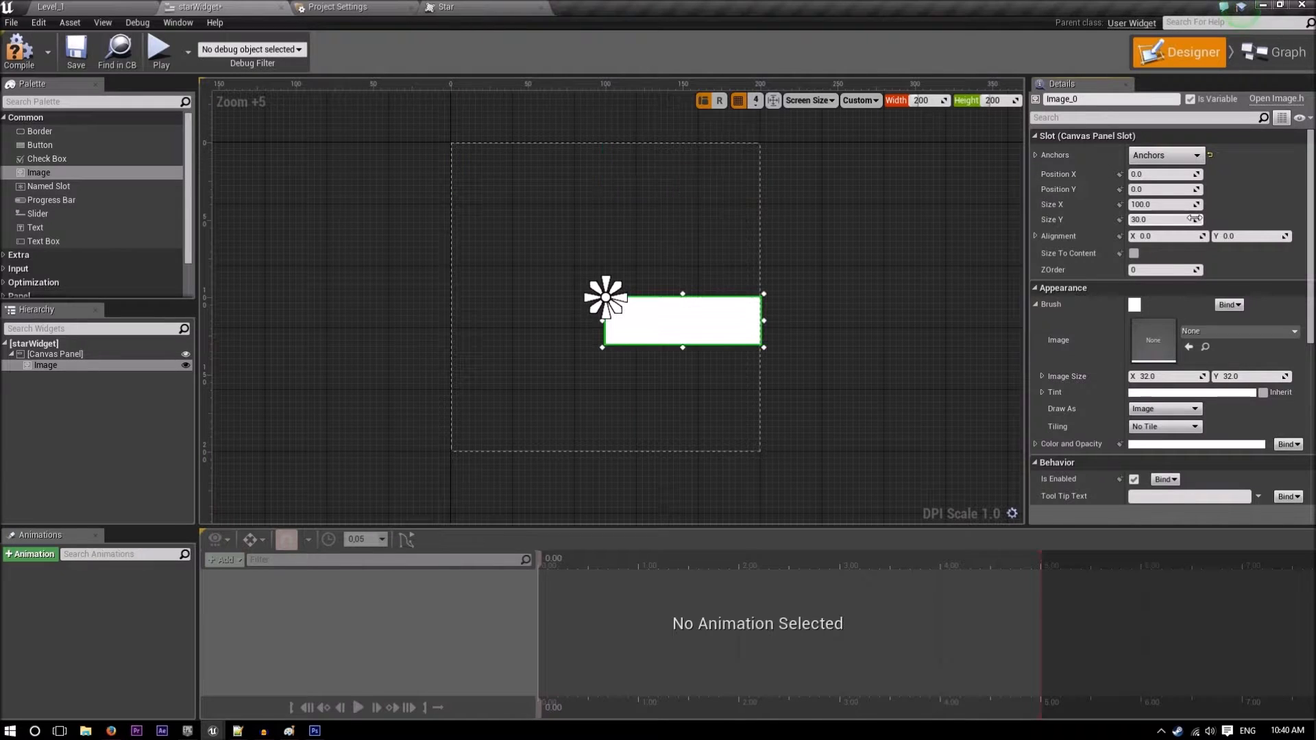
# - Set the image's alignment to 0.5 in both X and Y
pyautogui.click(1175, 240)
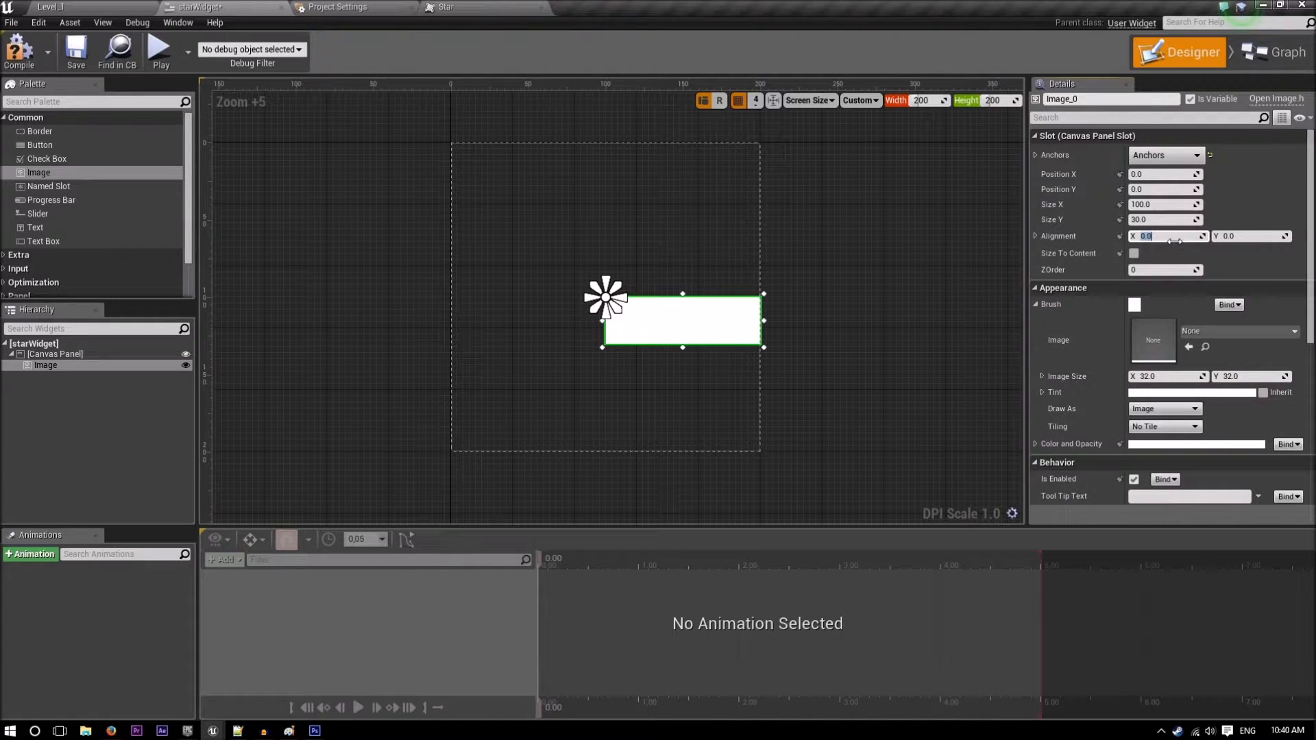
pyautogui.write('55')
pyautogui.press('Tab')
pyautogui.write('.5')
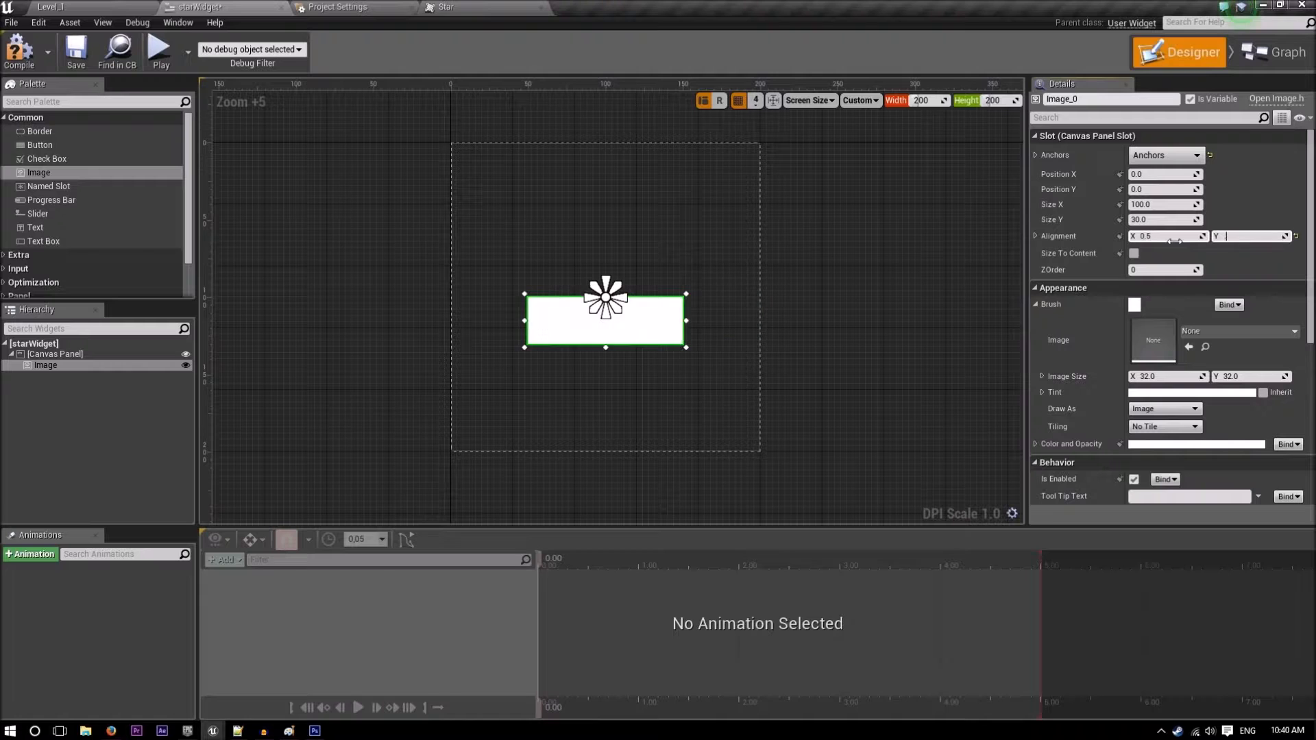
pyautogui.press('Tab')
# - Set the image's size to 200 by 200, leaving Size To Content disabled
pyautogui.press('space')
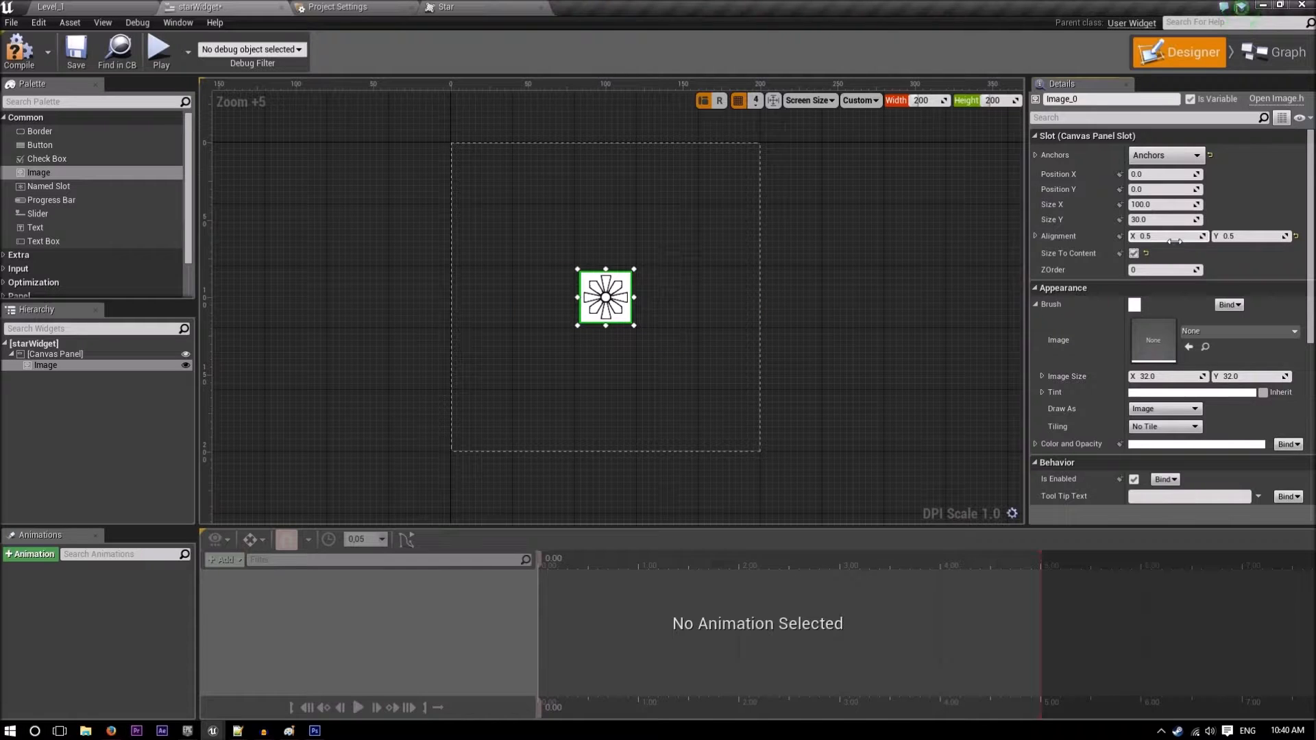
pyautogui.click(1154, 205)
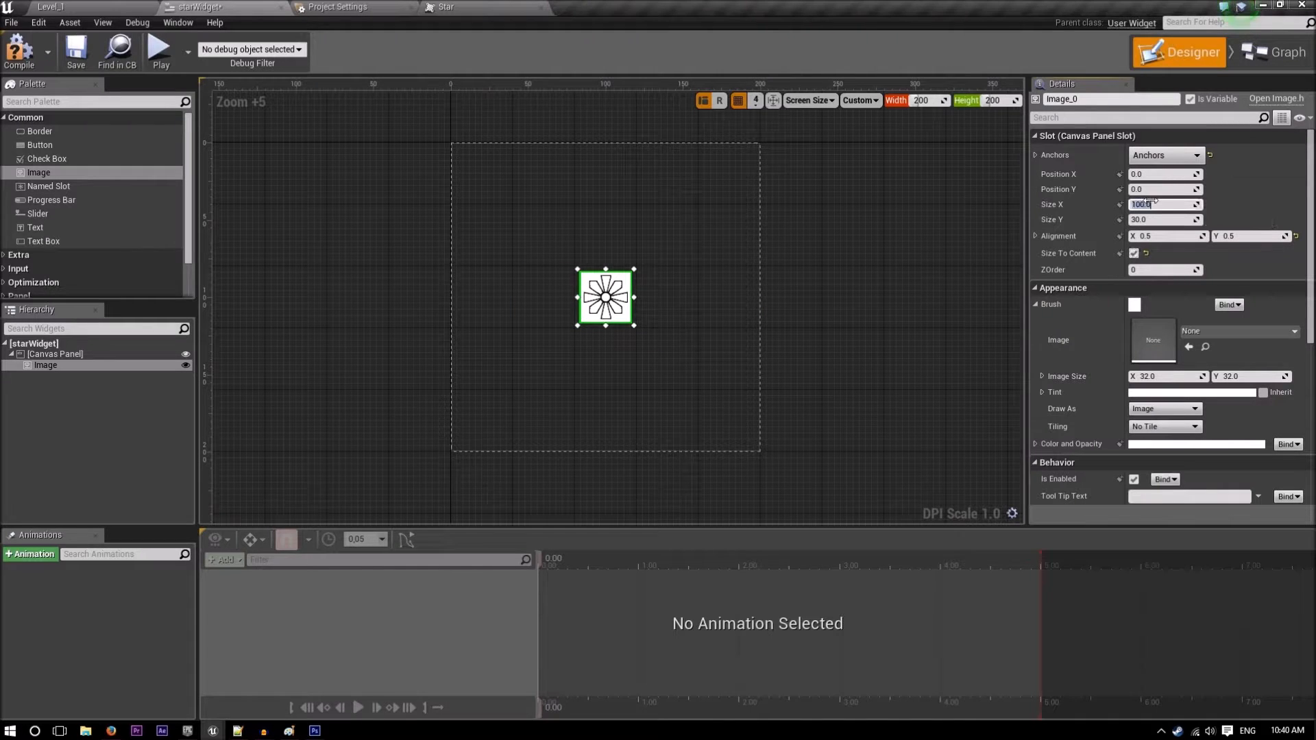
pyautogui.click(1134, 253)
pyautogui.click(1155, 204)
pyautogui.write('200')
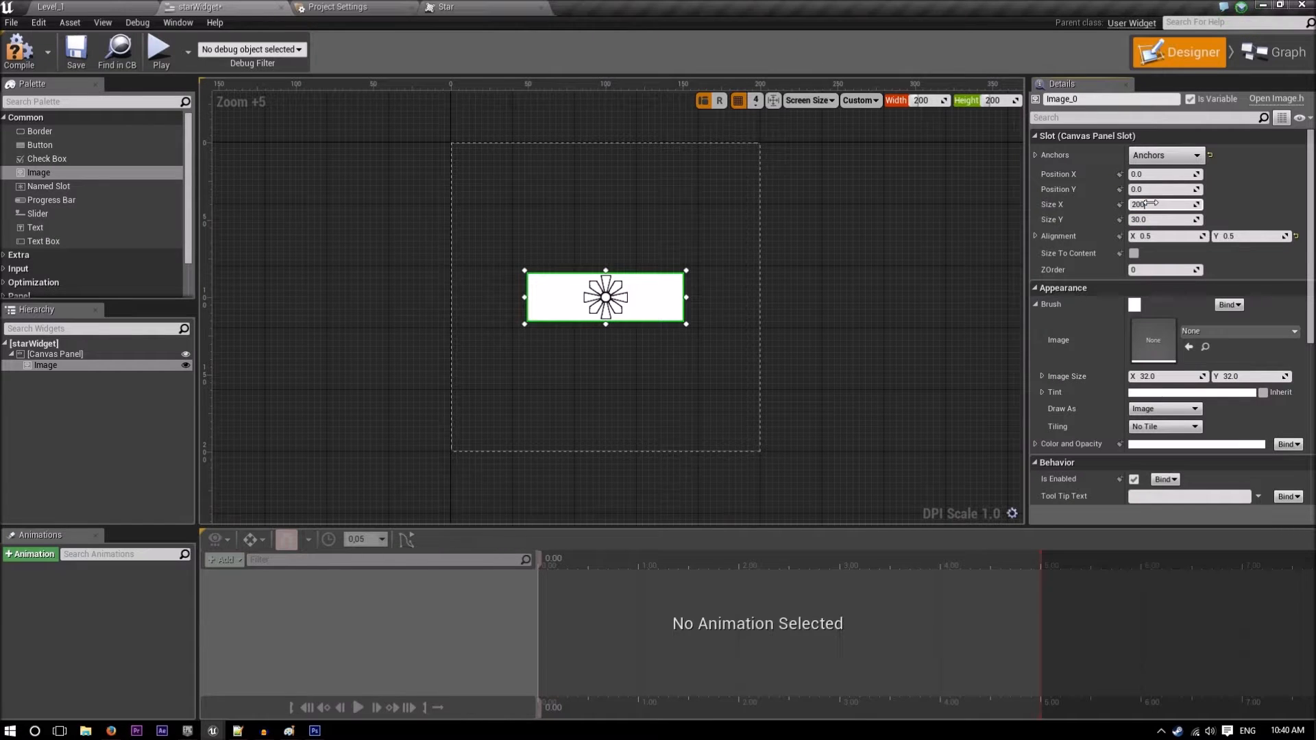
pyautogui.press('Tab')
pyautogui.write('200')
pyautogui.press('Return')
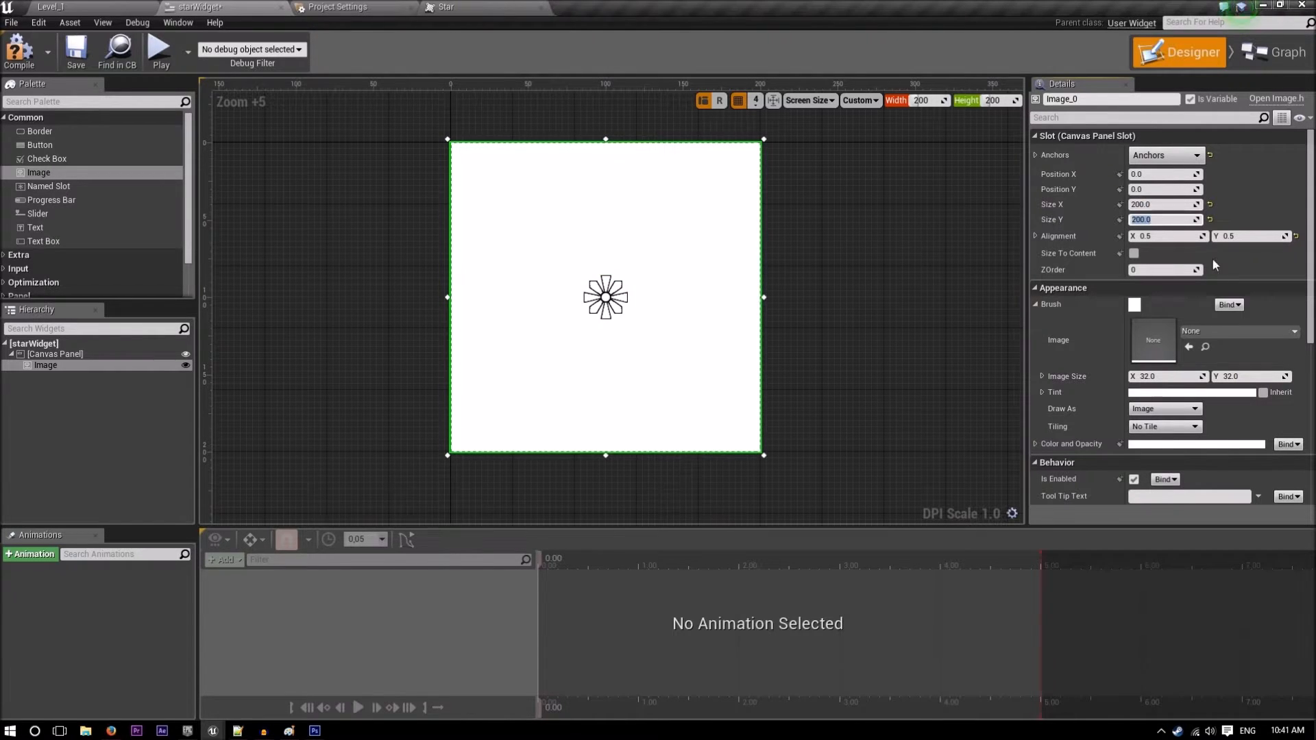
# - Assign the Star texture as the image's brush, and save and compile starWidget
pyautogui.click(1227, 331)
pyautogui.write('s')
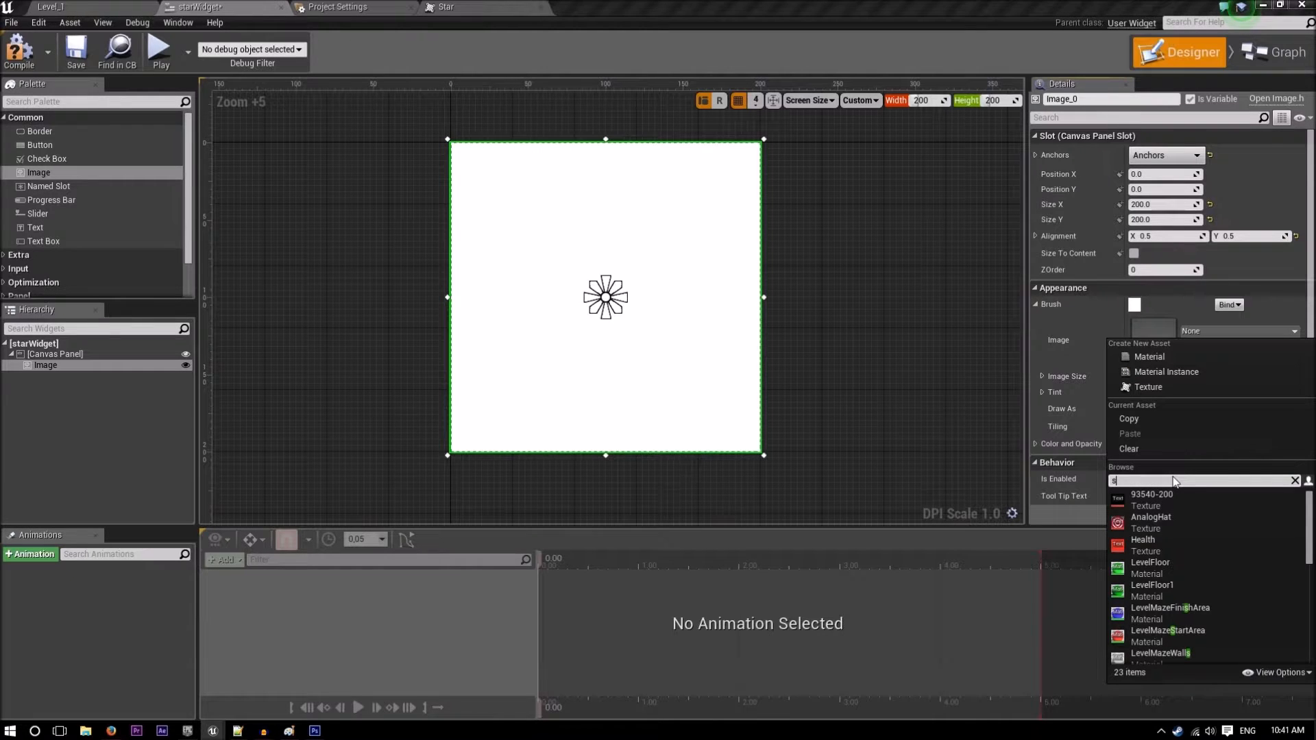
pyautogui.write('ta')
pyautogui.click(1141, 521)
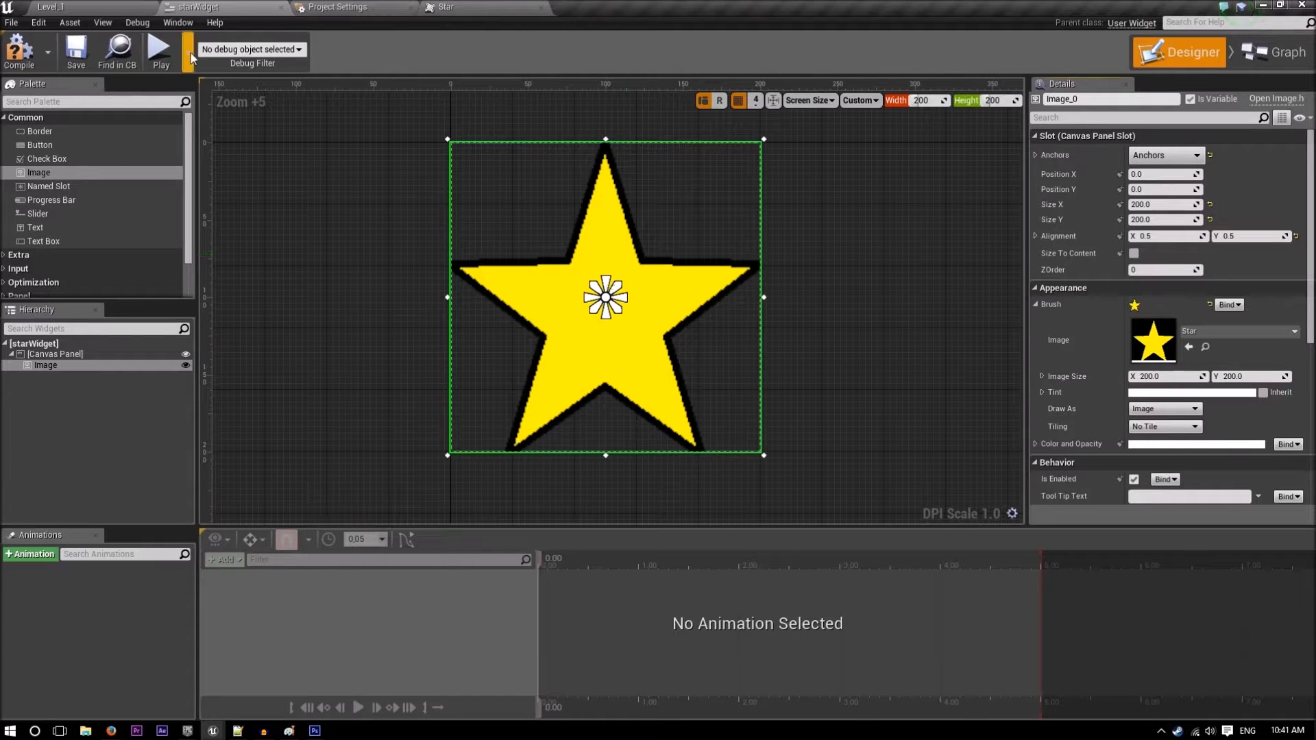
pyautogui.click(76, 53)
pyautogui.click(15, 55)
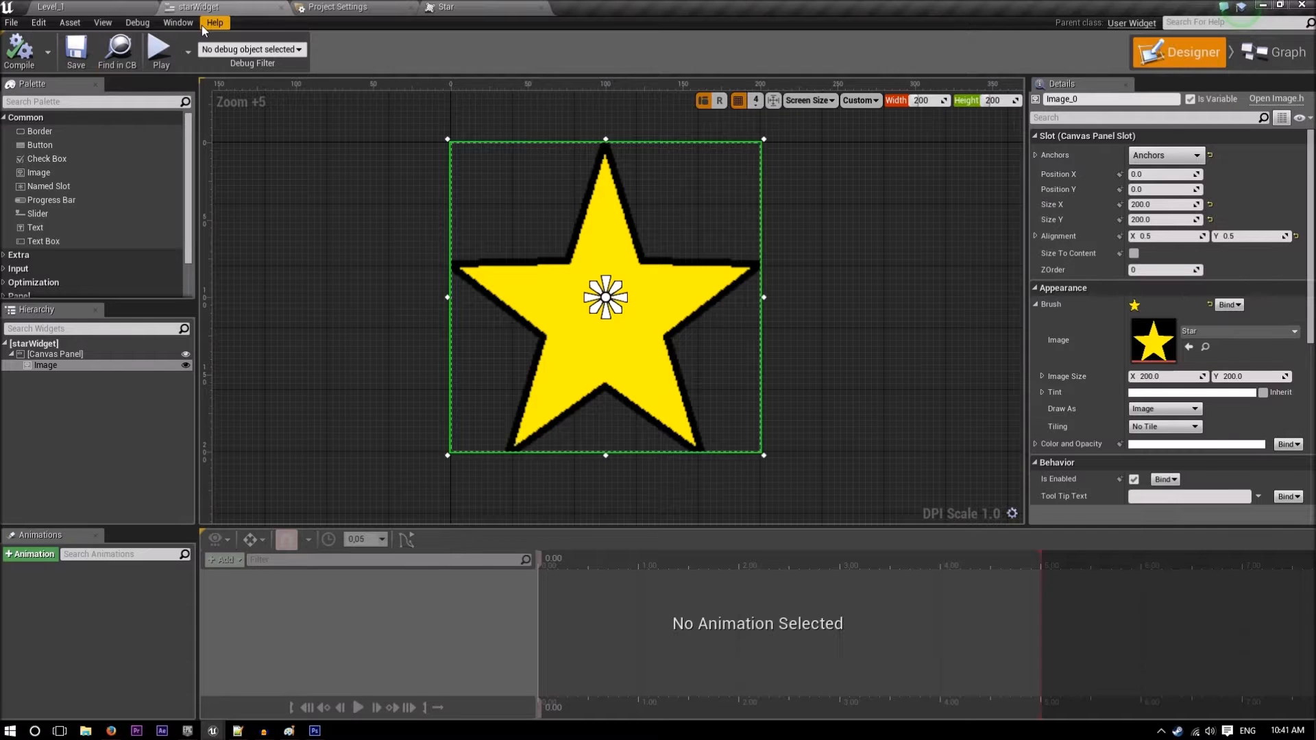
# - Open the PlayerMainHUD widget from the level's HUD content folder
pyautogui.click(81, 6)
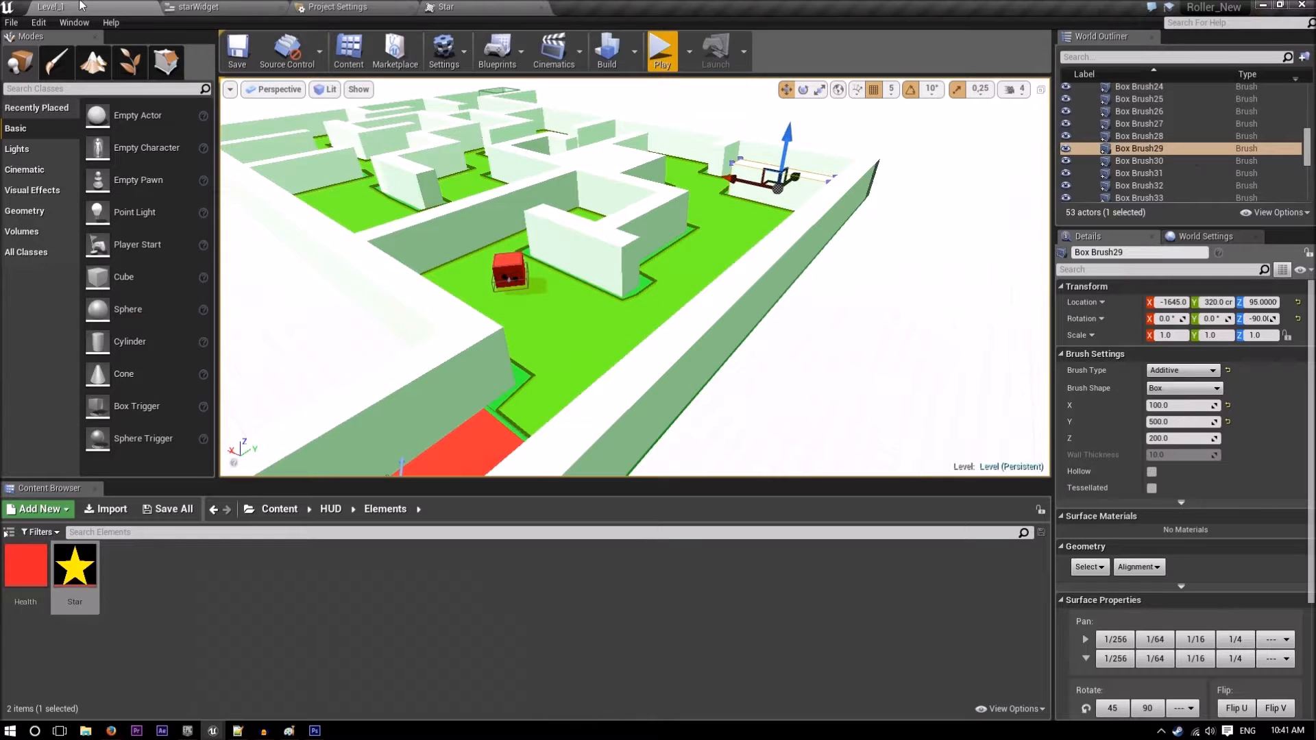
pyautogui.click(330, 509)
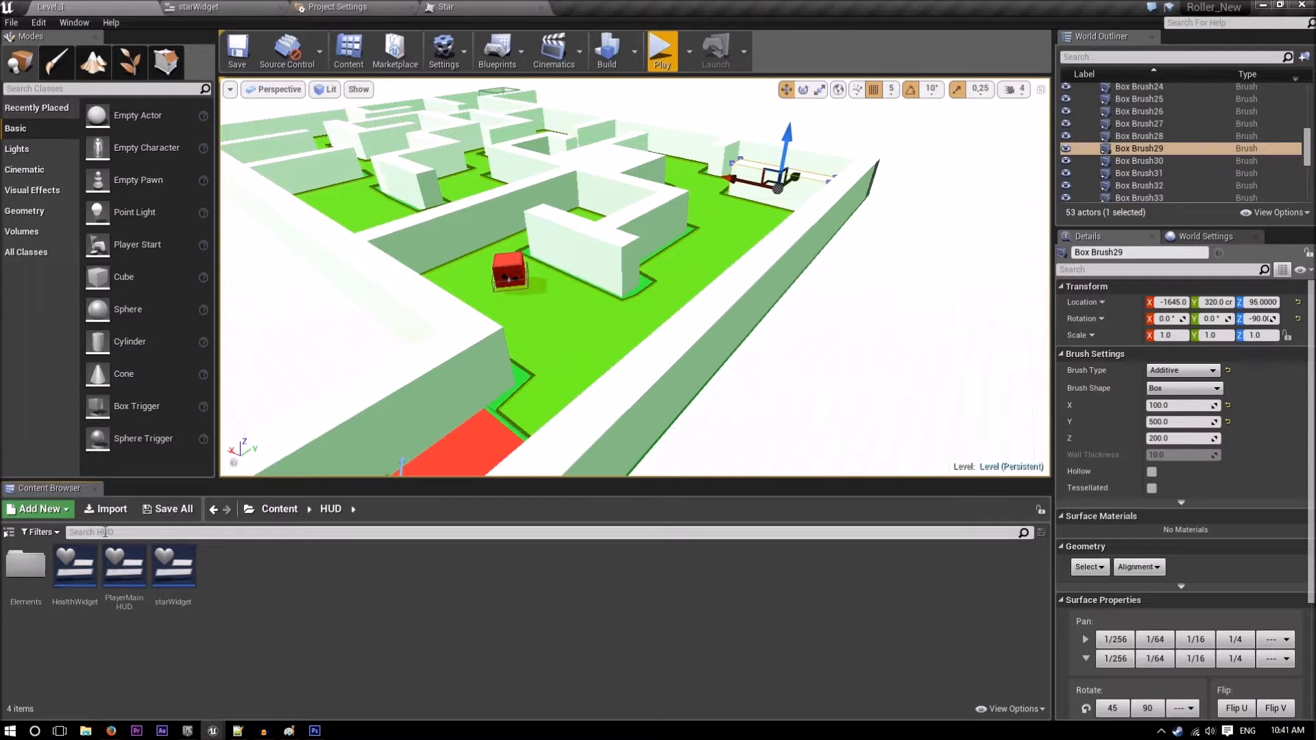
pyautogui.doubleClick(130, 572)
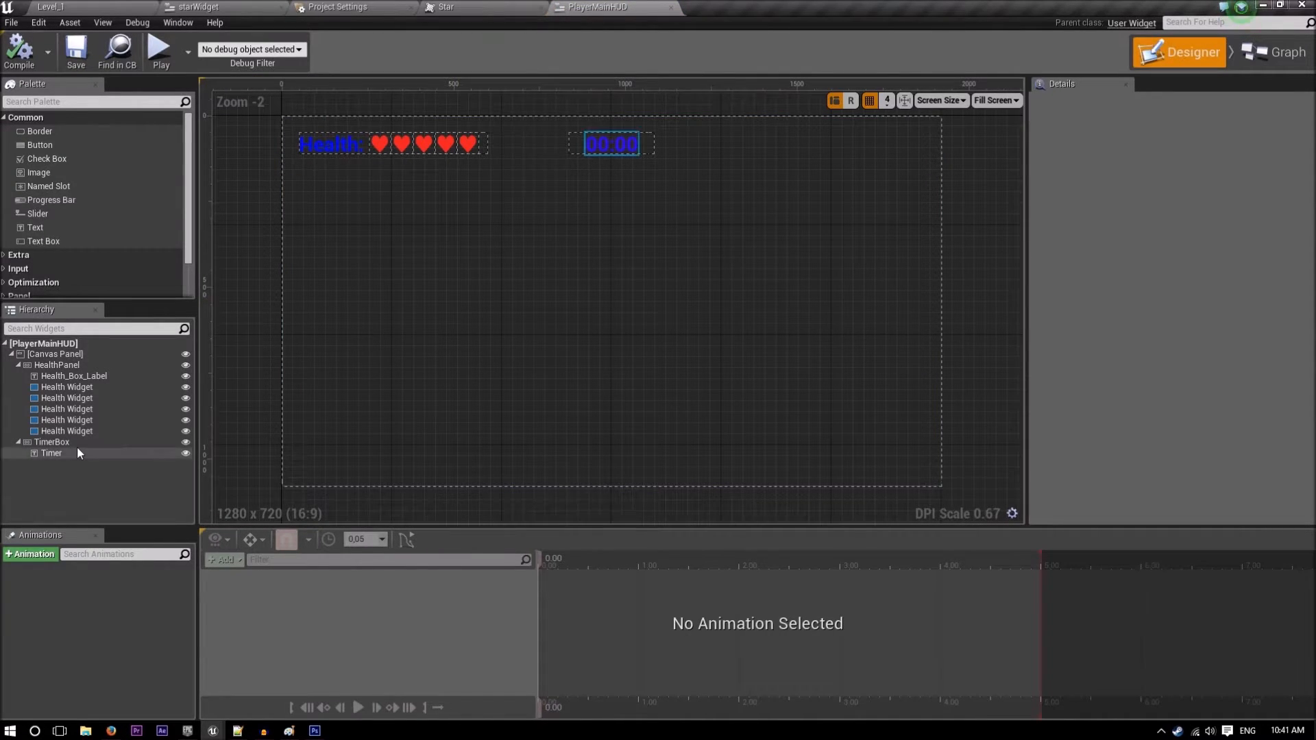
# - Add a Horizontal Box to PlayerMainHUD's Canvas Panel, below TimerBox in the hierarchy
pyautogui.scroll(-3, 82, 215)
pyautogui.scroll(2, 60, 196)
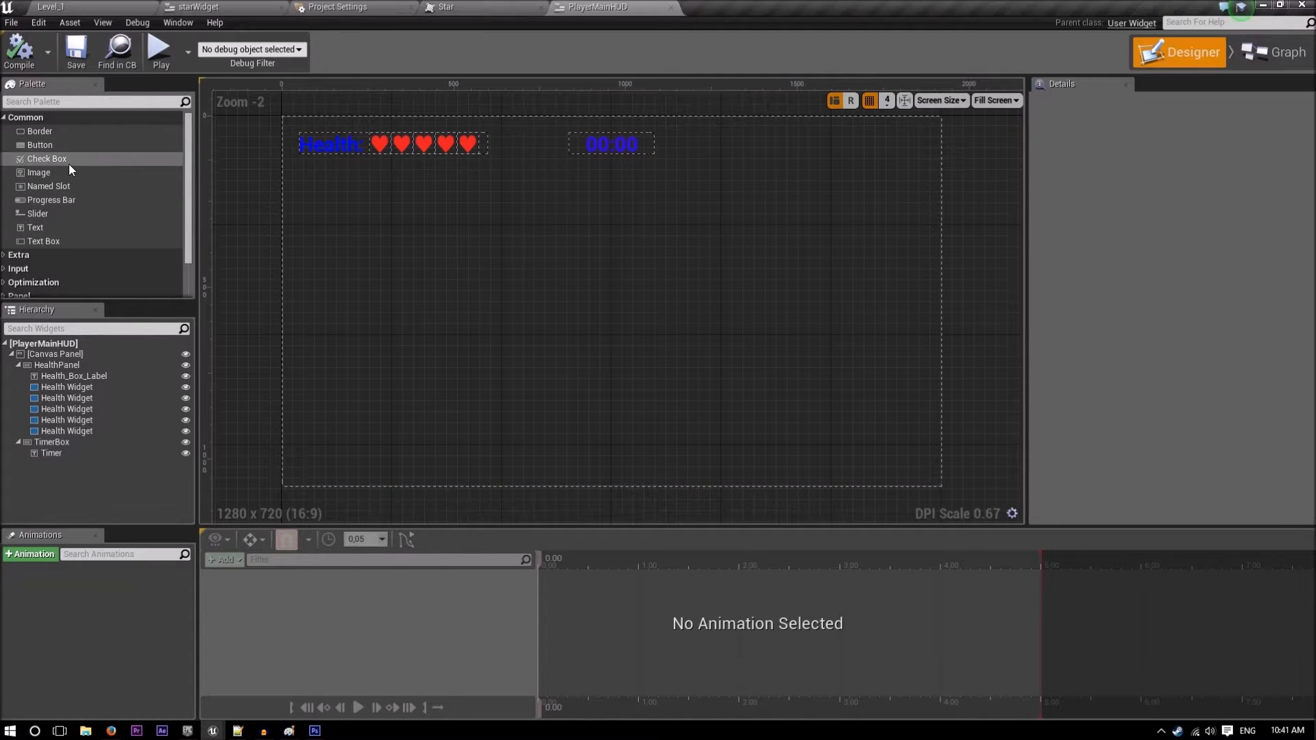
pyautogui.scroll(-2, 48, 207)
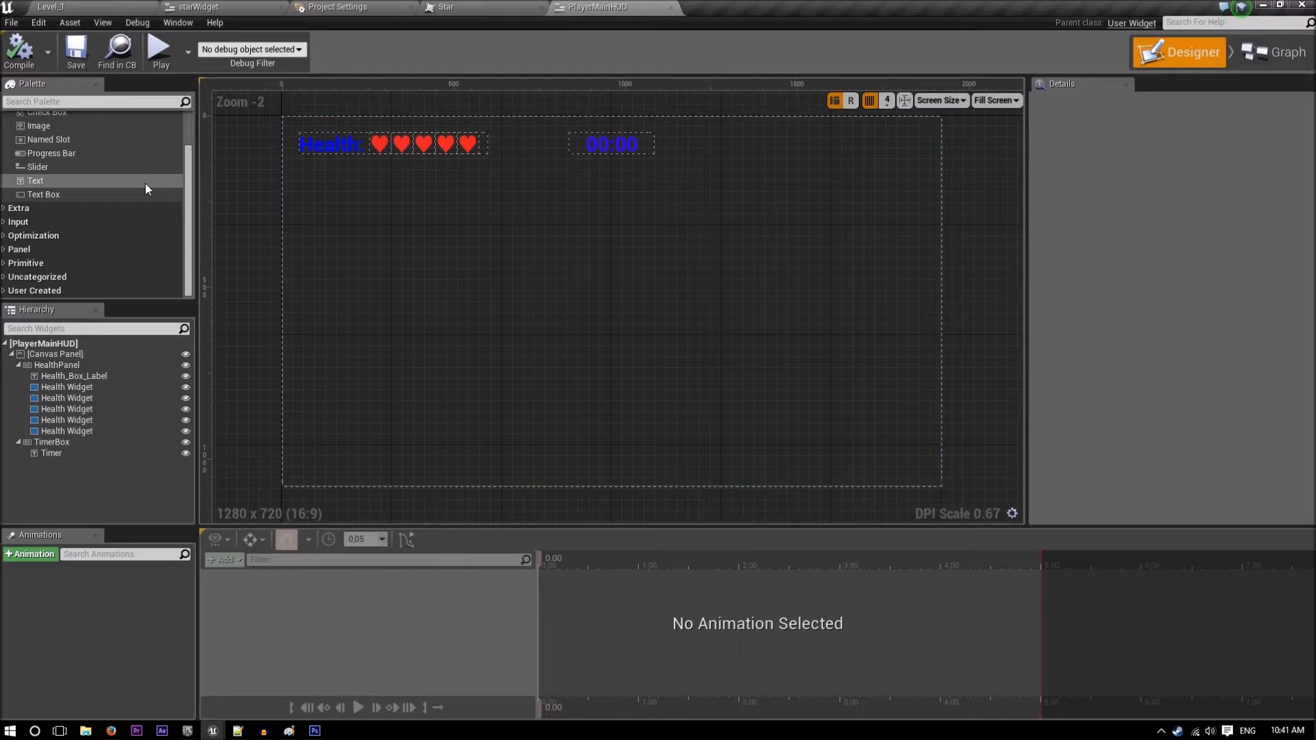
pyautogui.click(5, 251)
pyautogui.scroll(-2, 84, 265)
pyautogui.scroll(-1, 83, 264)
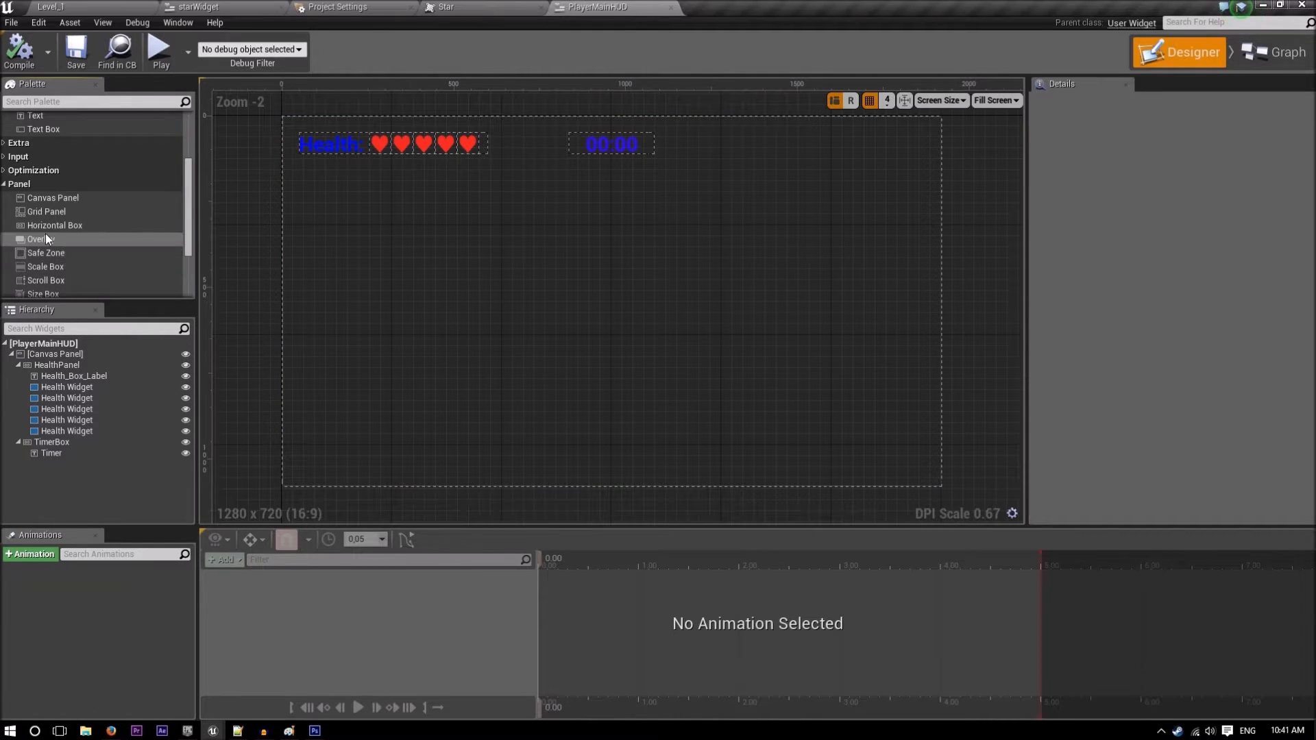
pyautogui.moveTo(45, 227); pyautogui.dragTo(51, 354)
pyautogui.click(83, 465)
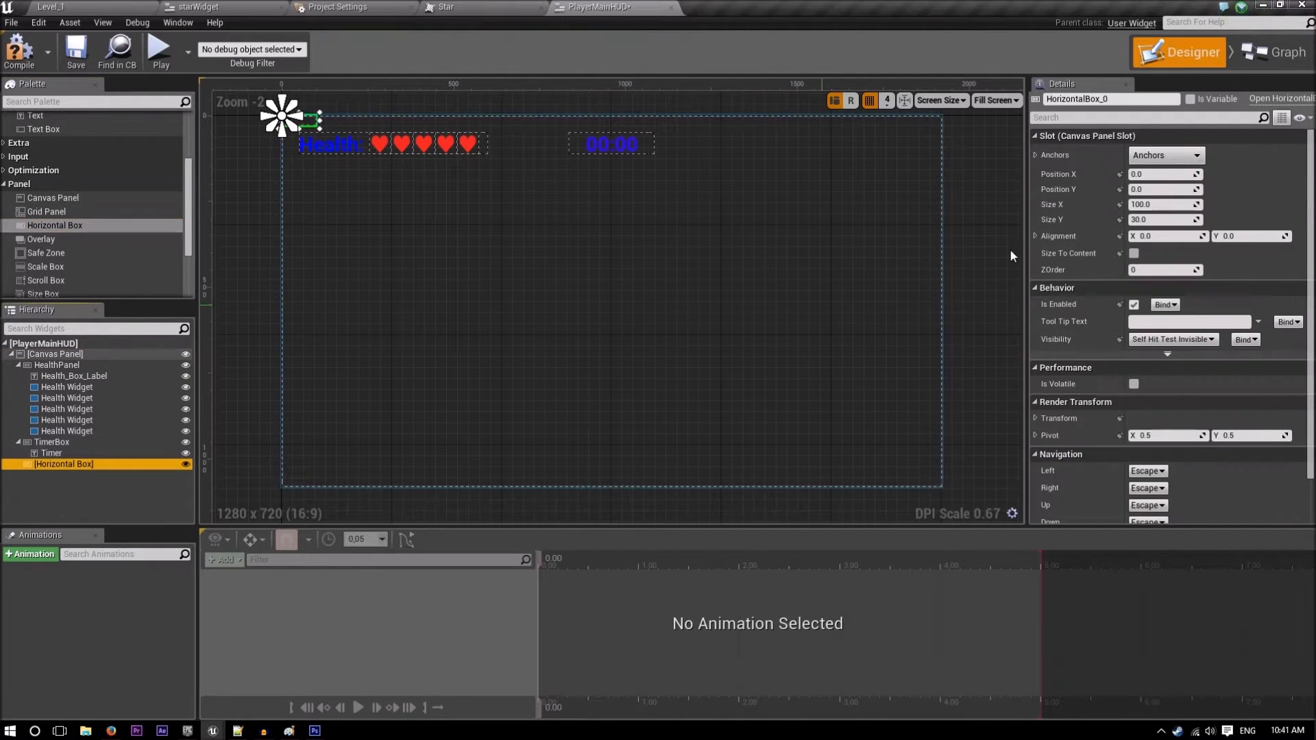
# - Anchor the new Horizontal Box to the canvas's top-right corner and reset its X position to 0
pyautogui.click(1167, 158)
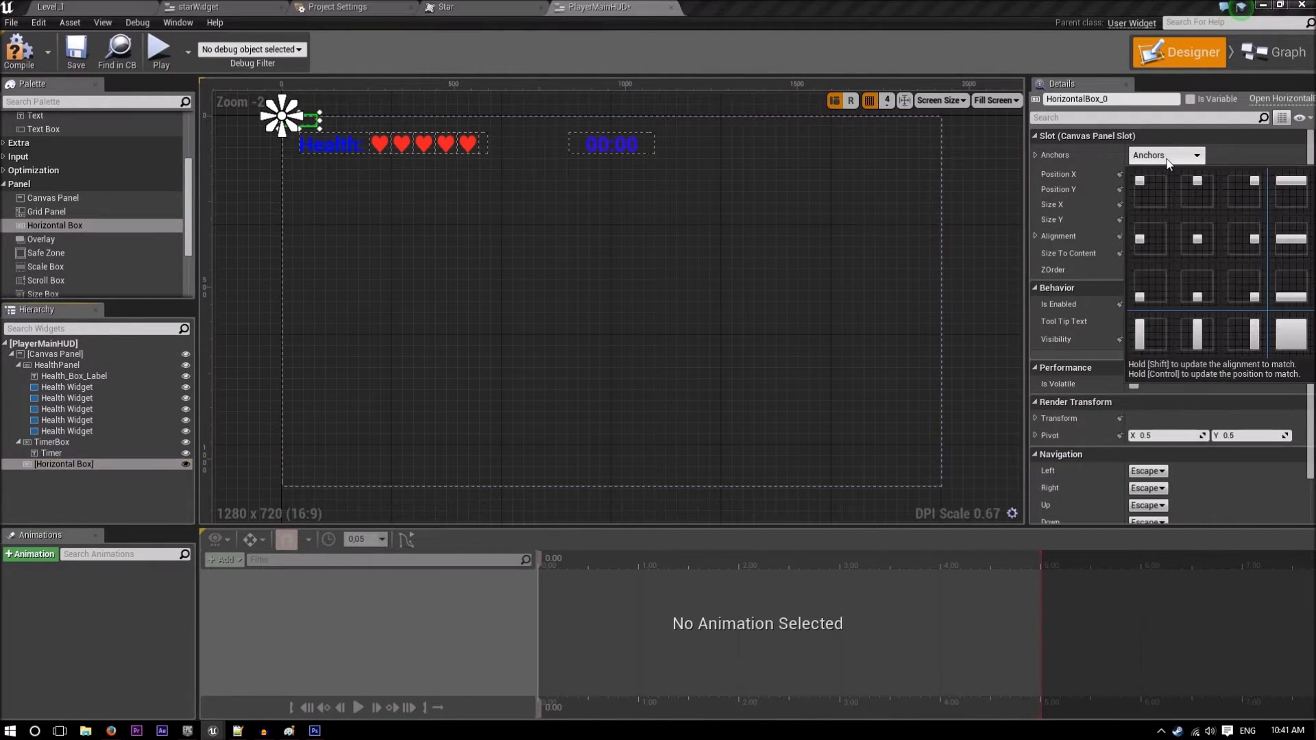
pyautogui.keyDown('ctrl'); pyautogui.click(1245, 188); pyautogui.keyUp('ctrl')
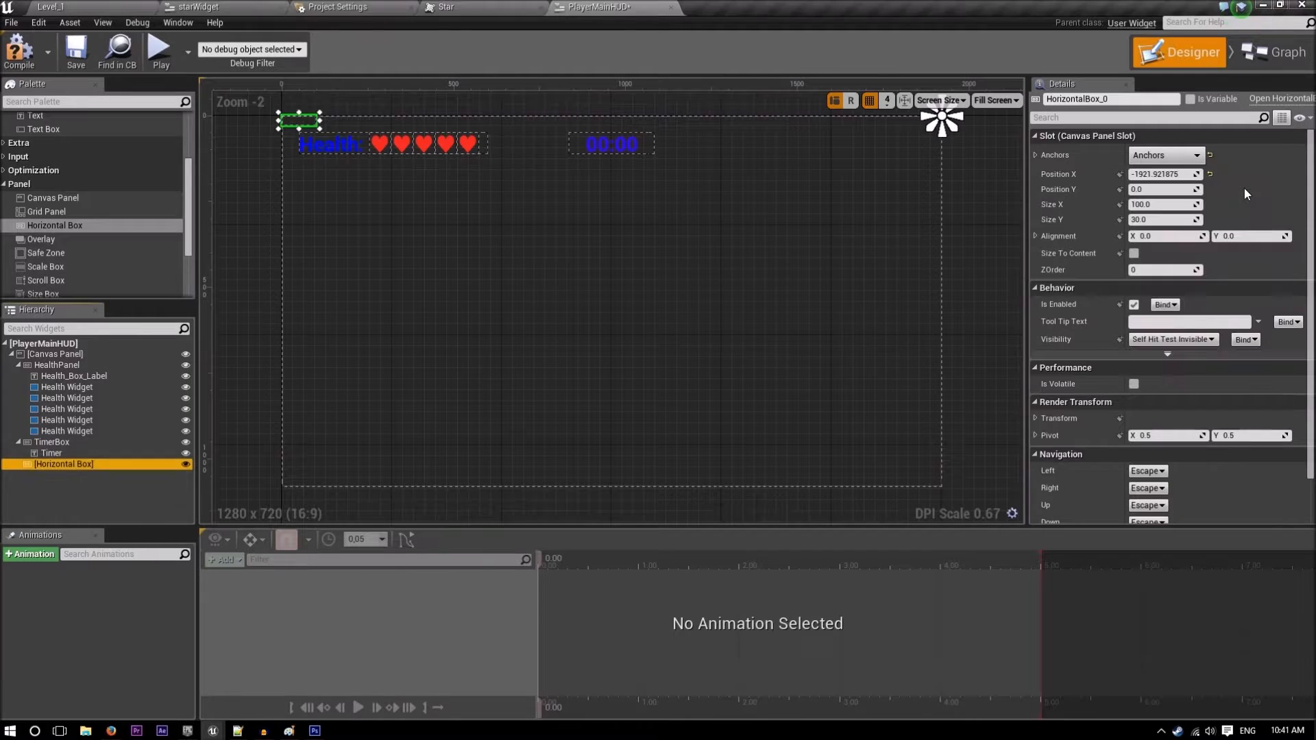
pyautogui.click(1213, 175)
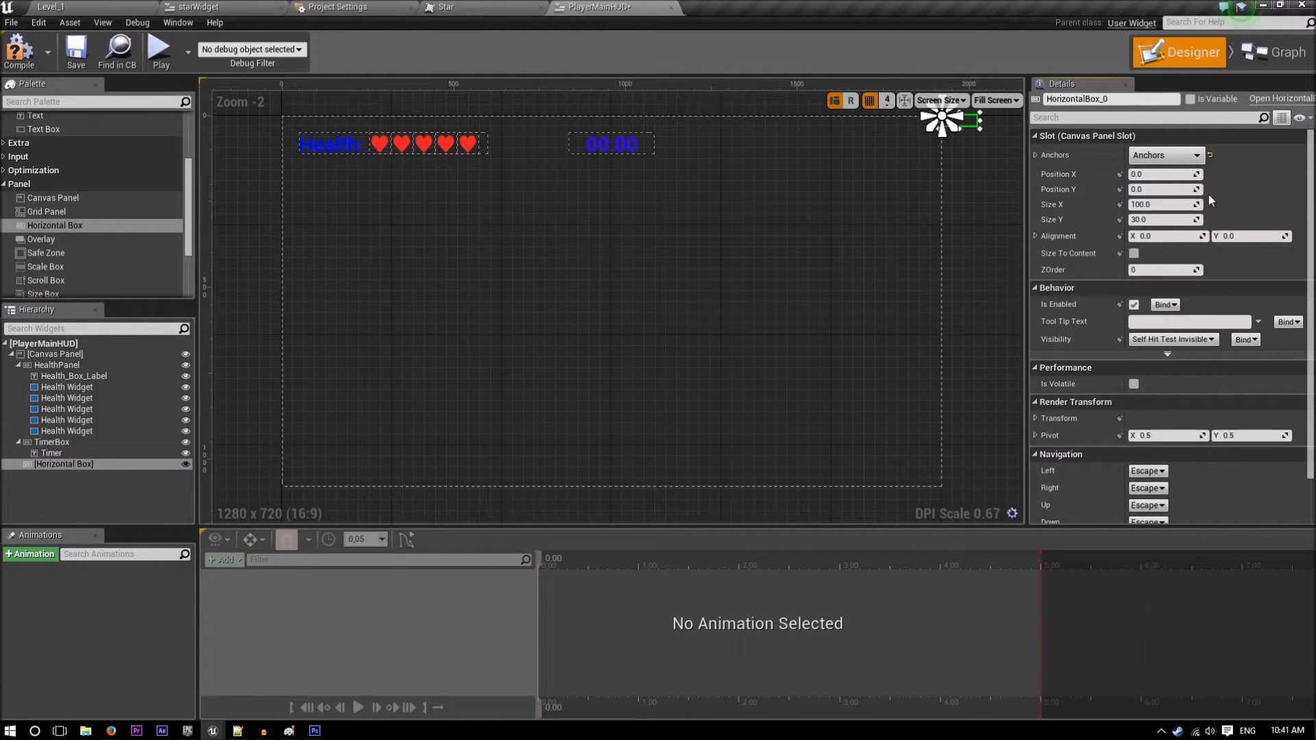
# - Set the Horizontal Box's alignment to X 1.0 and Y 0.0, leaving Size To Content disabled
pyautogui.click(1166, 237)
pyautogui.write('1')
pyautogui.press('Tab')
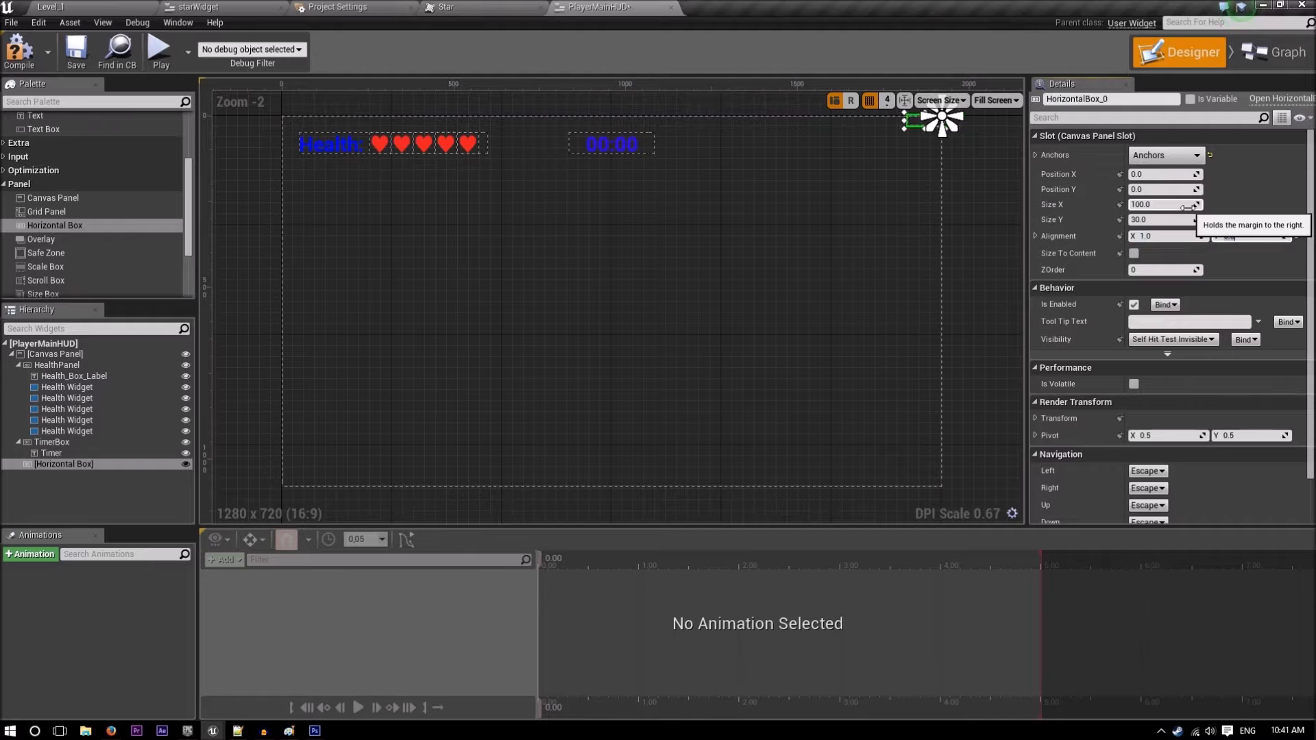
pyautogui.write('1')
pyautogui.press('Tab')
pyautogui.press('space')
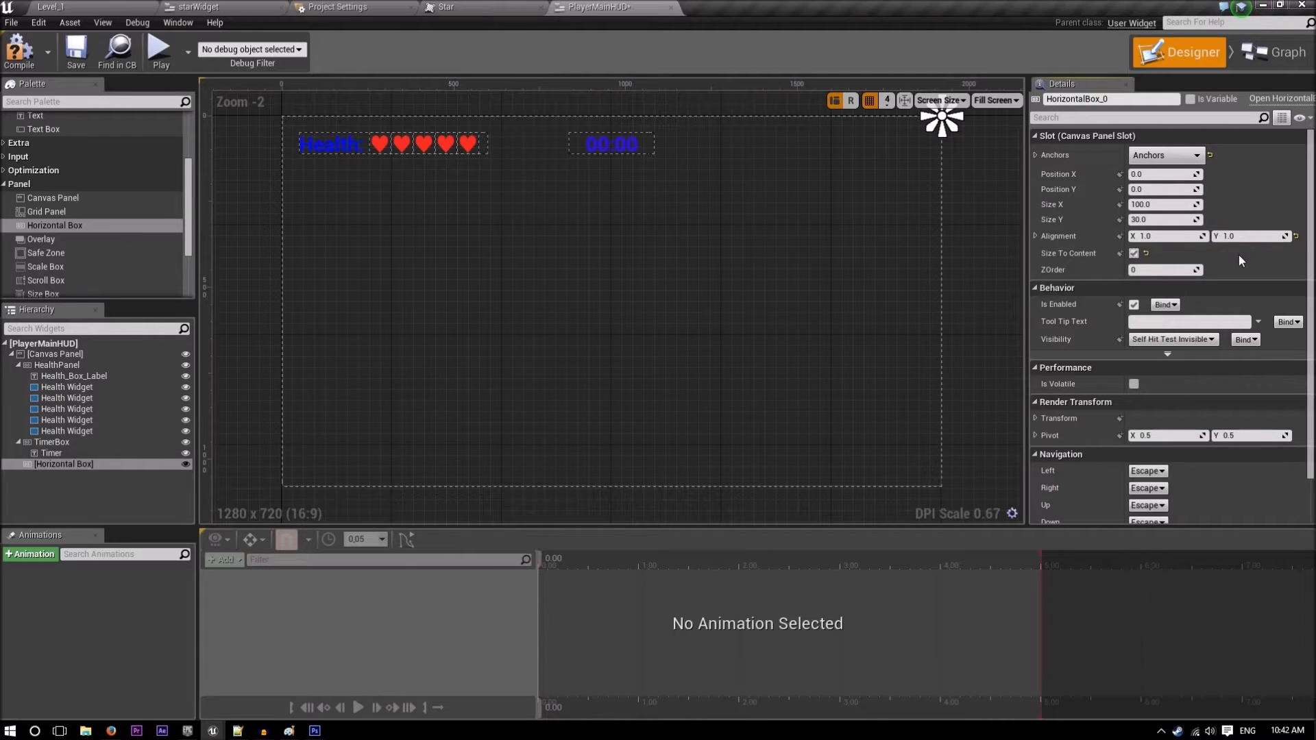
pyautogui.click(1251, 234)
pyautogui.click(1134, 253)
# - Position the Horizontal Box at X -50 and Y 50, and save PlayerMainHUD
pyautogui.click(1157, 174)
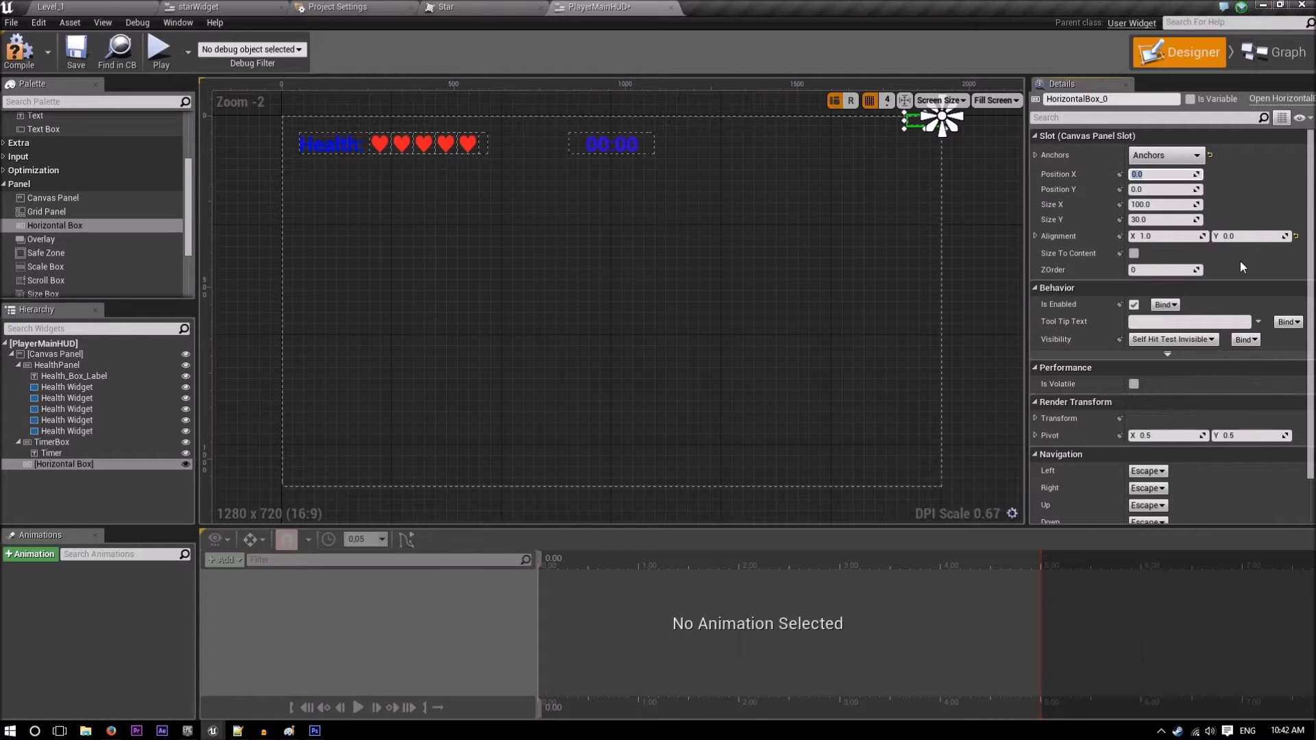
pyautogui.write('-50')
pyautogui.press('Tab')
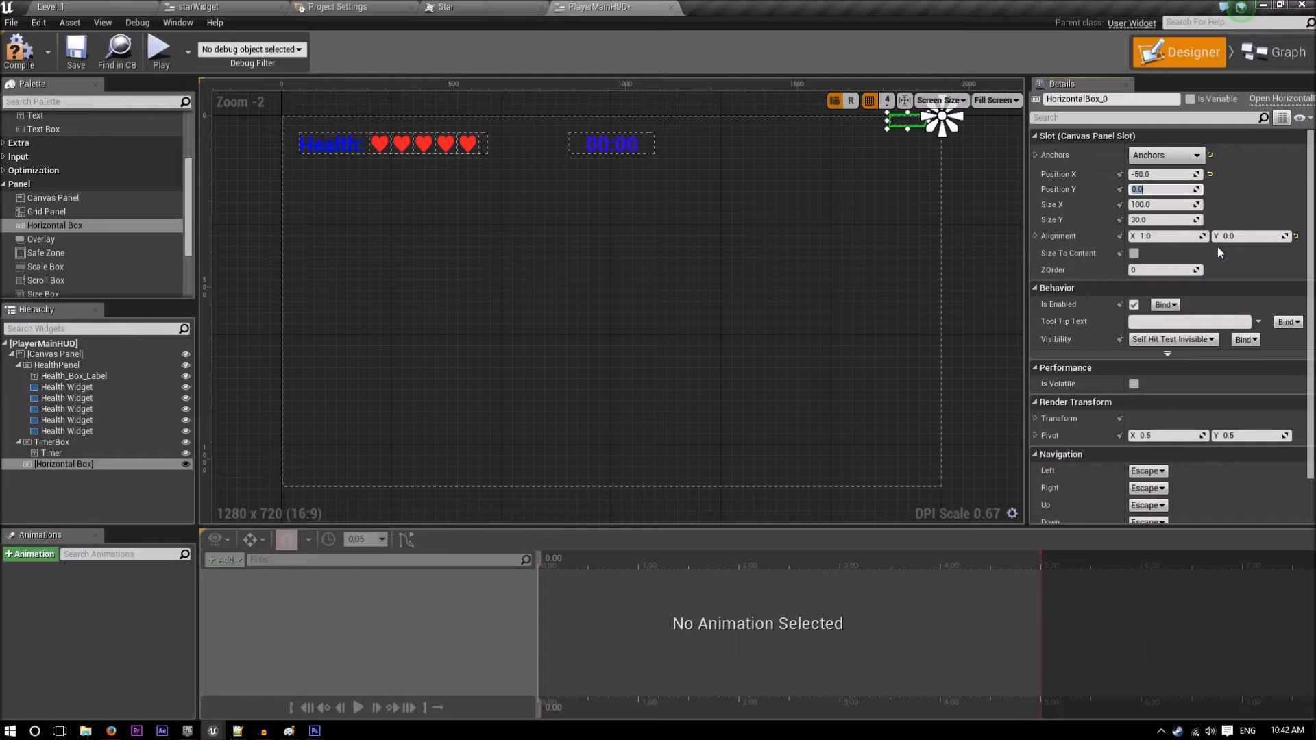
pyautogui.write('50')
pyautogui.press('Return')
pyautogui.hotkey('ctrl', 's')
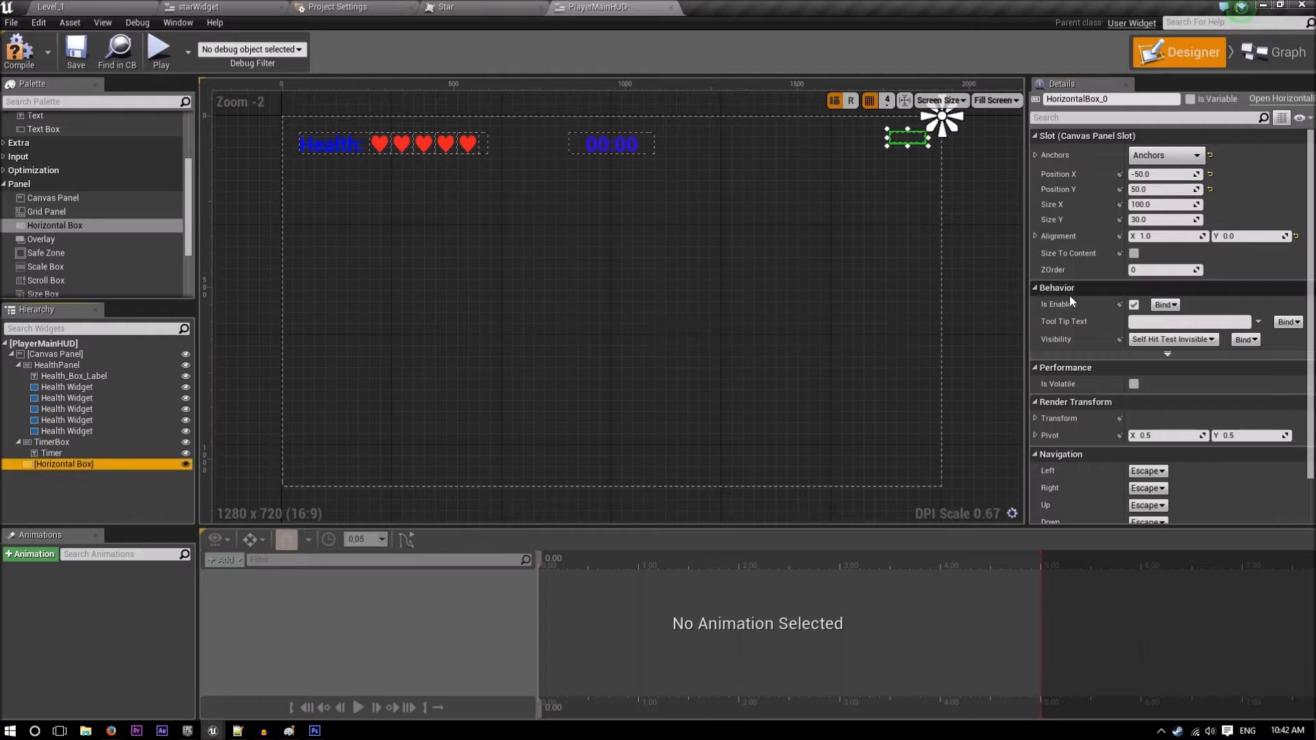
# - Set the Horizontal Box's size to 500 by 200
pyautogui.moveTo(1157, 207)
pyautogui.mouseDown()
pyautogui.moveTo(1193, 206)
pyautogui.moveTo(1160, 203)
pyautogui.mouseUp()
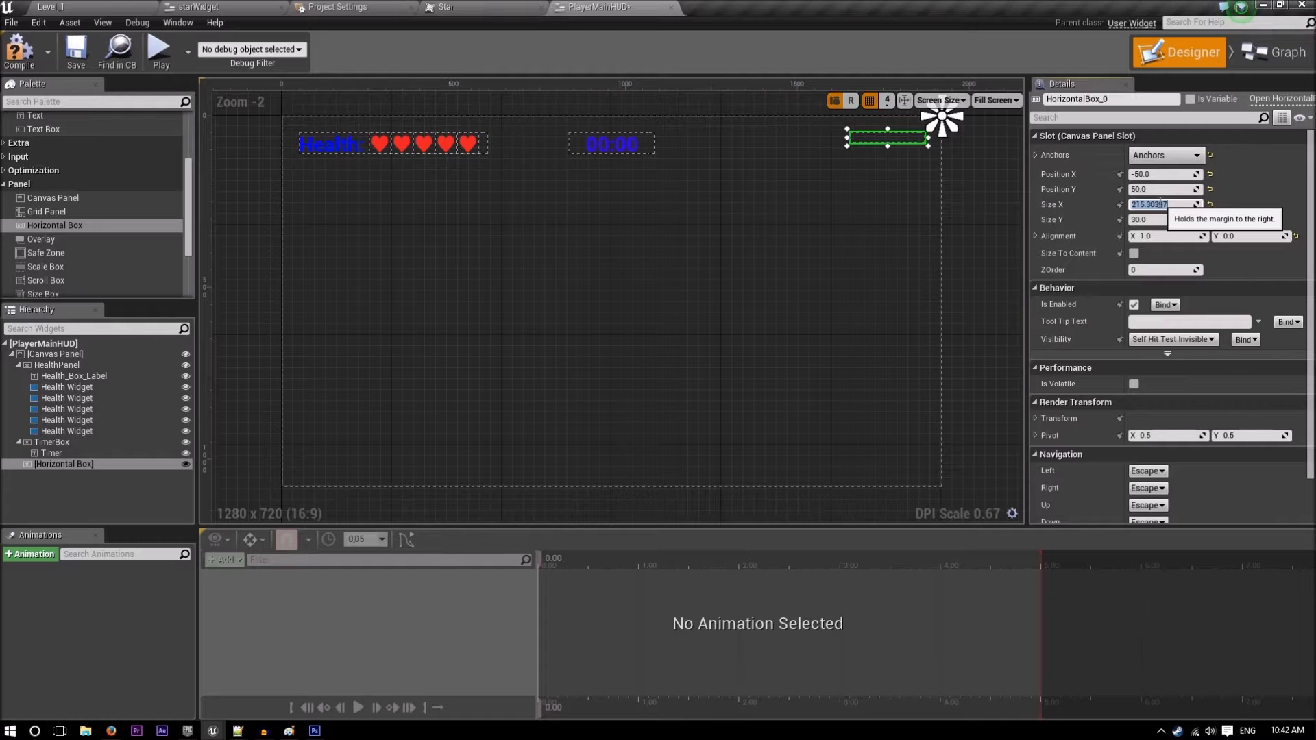
pyautogui.write('500')
pyautogui.press('Return')
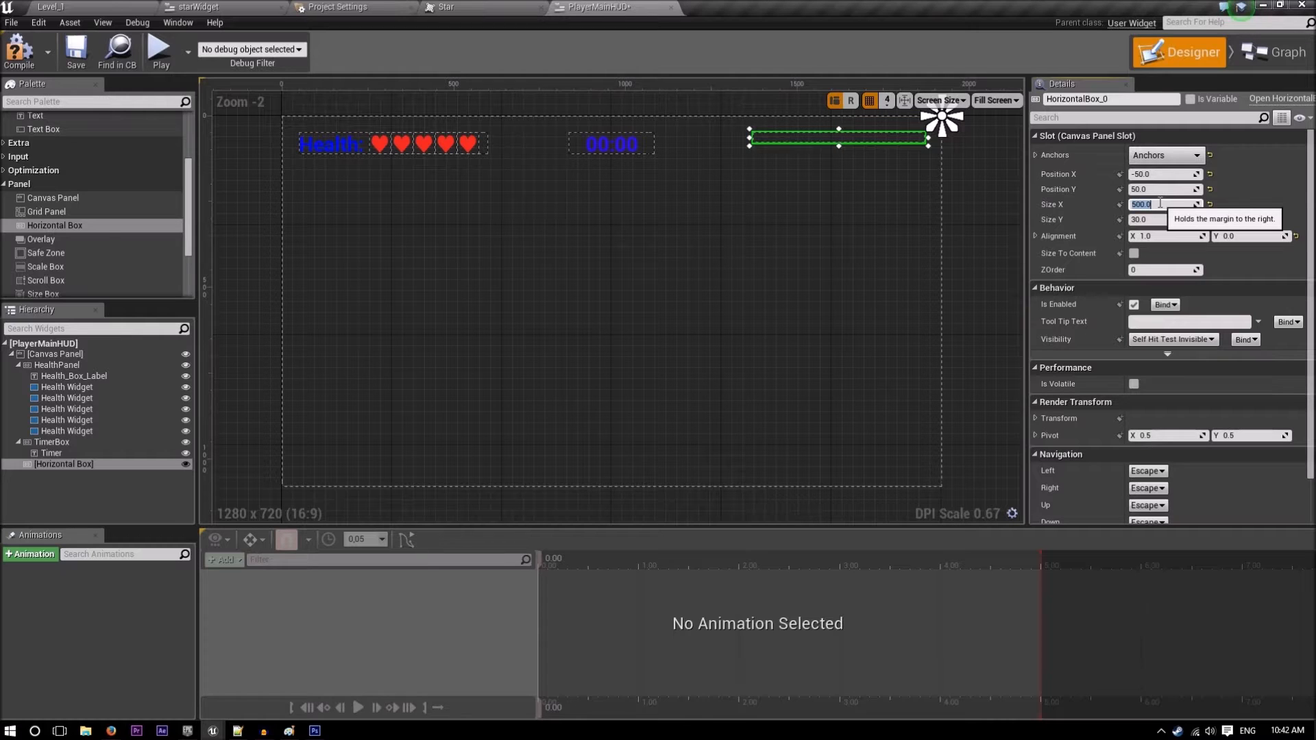
pyautogui.press('Tab')
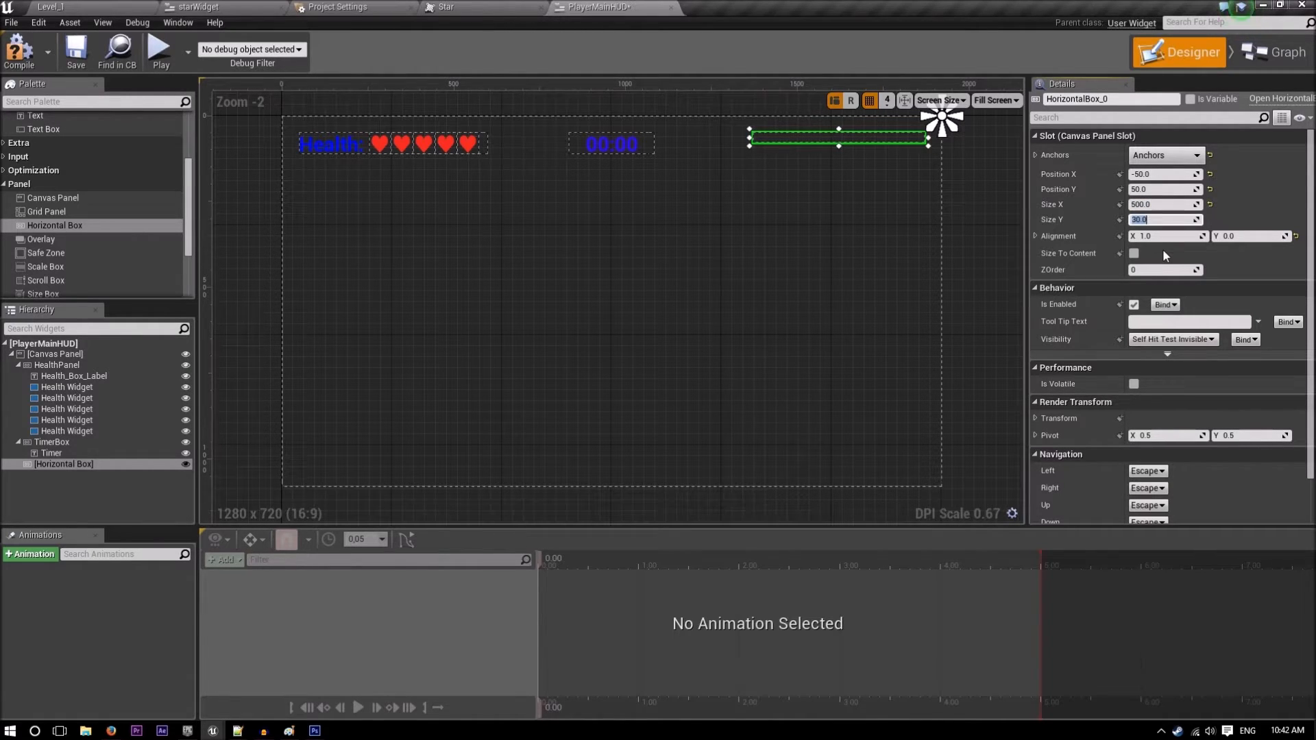
pyautogui.write('200')
pyautogui.press('Return')
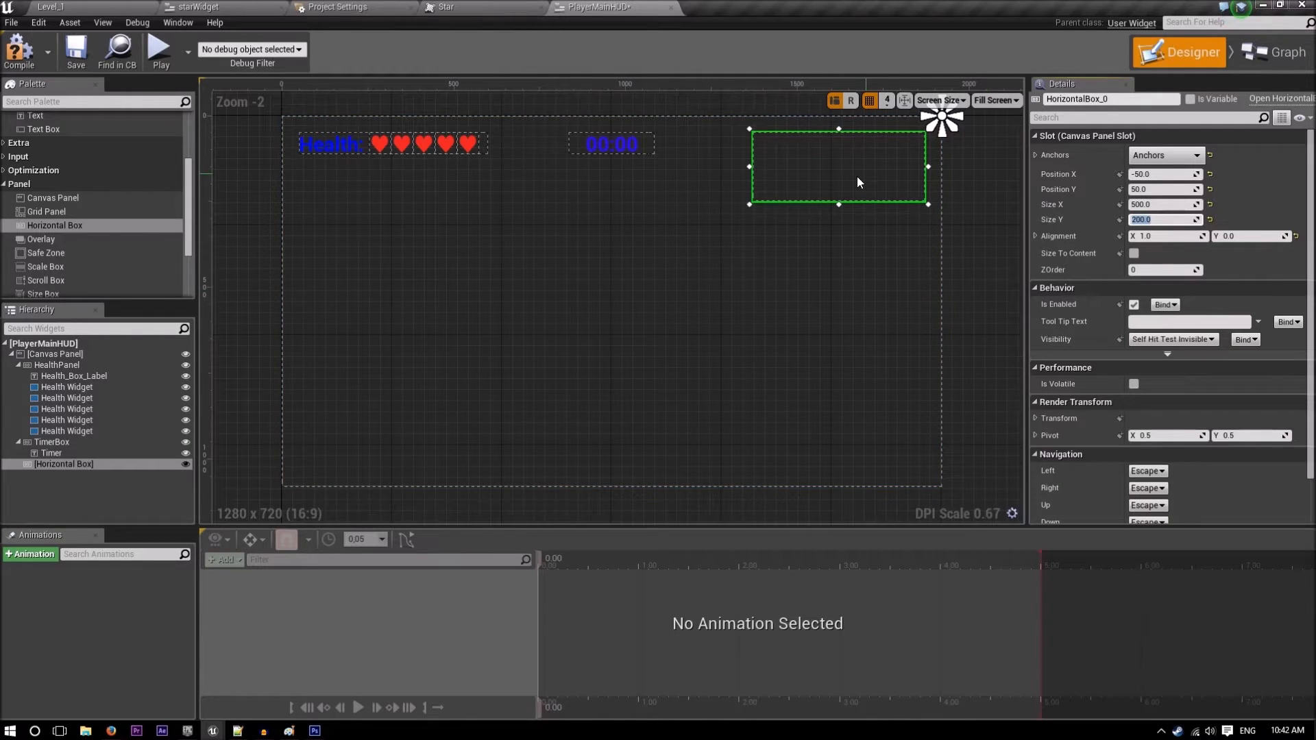
# - Place three user-created Star Widgets inside the new Horizontal Box
pyautogui.moveTo(802, 262); pyautogui.dragTo(517, 360, button='right')
pyautogui.scroll(1, 483, 392)
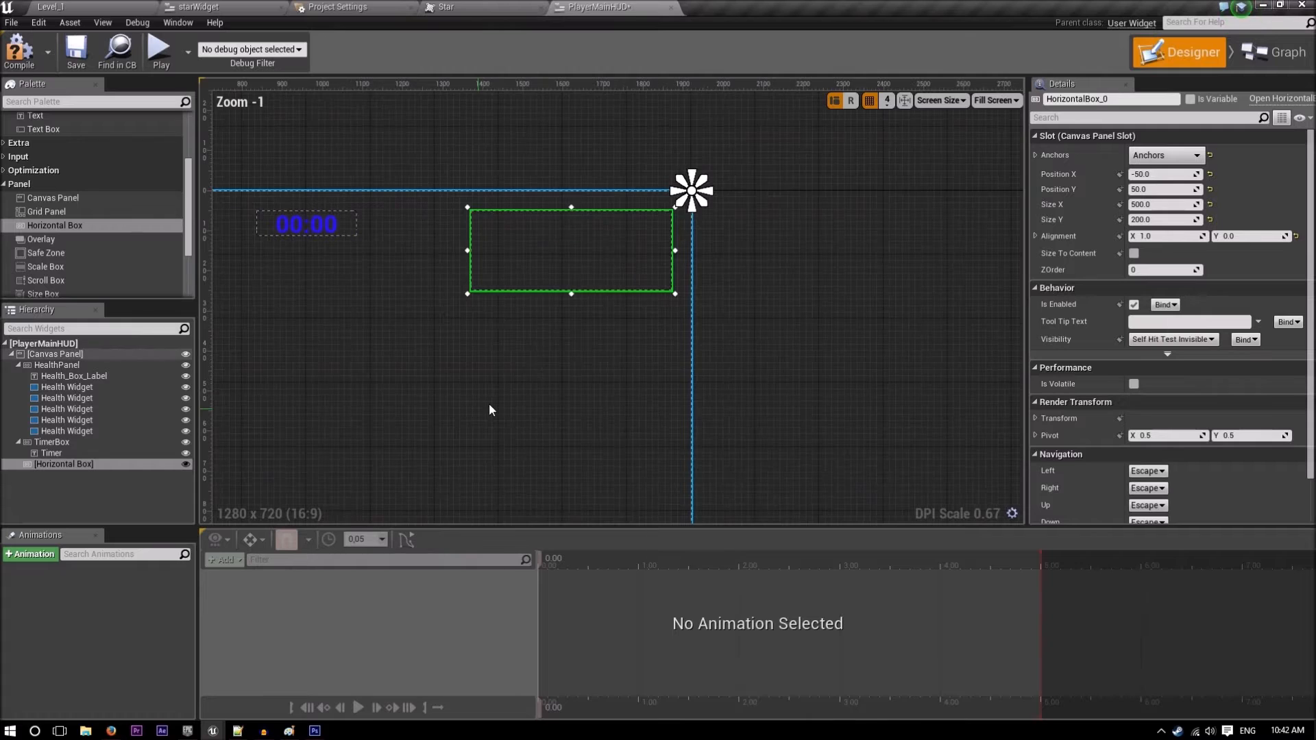
pyautogui.scroll(-4, 94, 264)
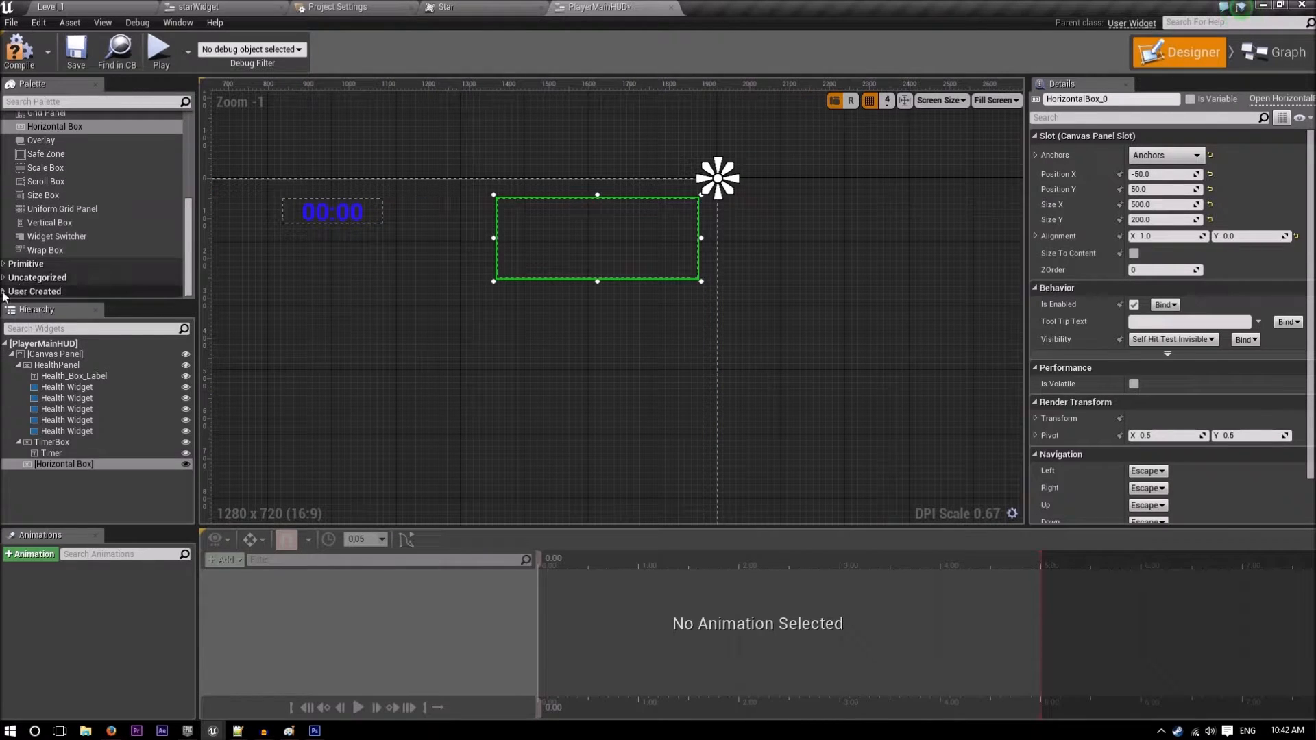
pyautogui.click(4, 294)
pyautogui.scroll(-3, 93, 255)
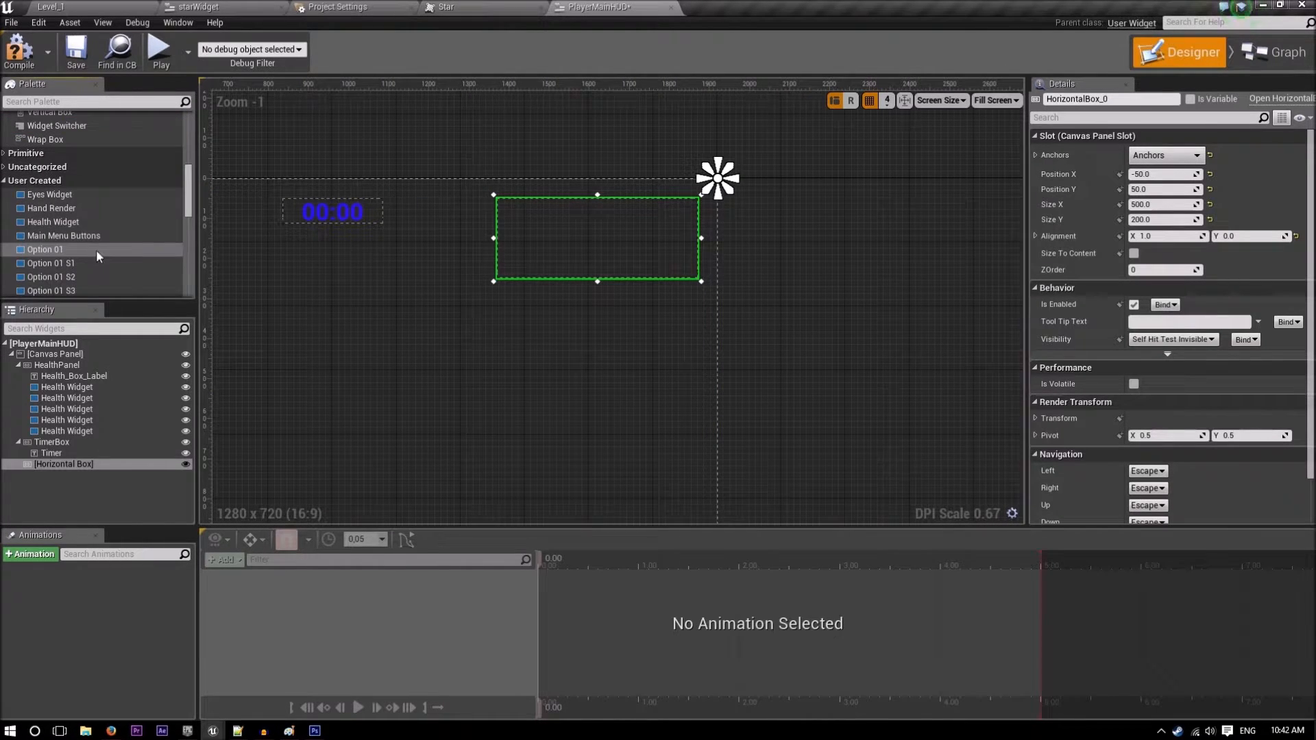
pyautogui.scroll(-5, 83, 233)
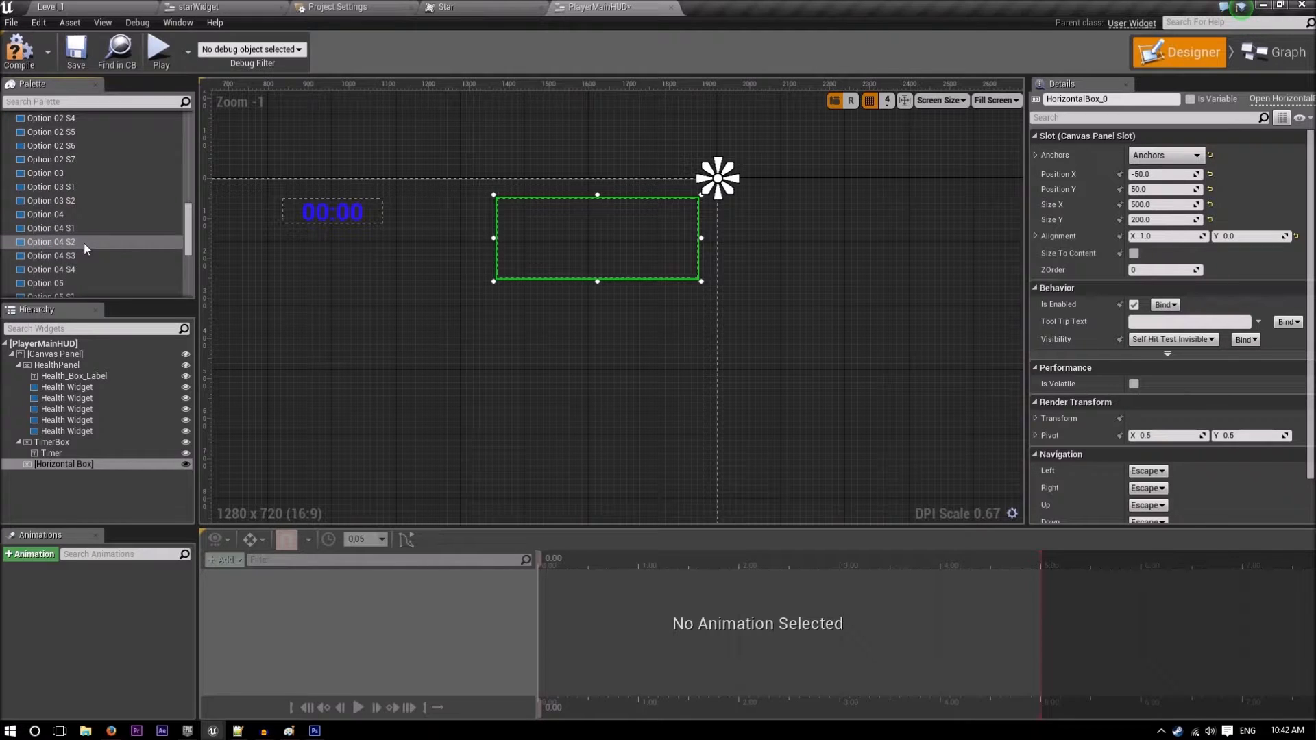
pyautogui.scroll(-5, 88, 259)
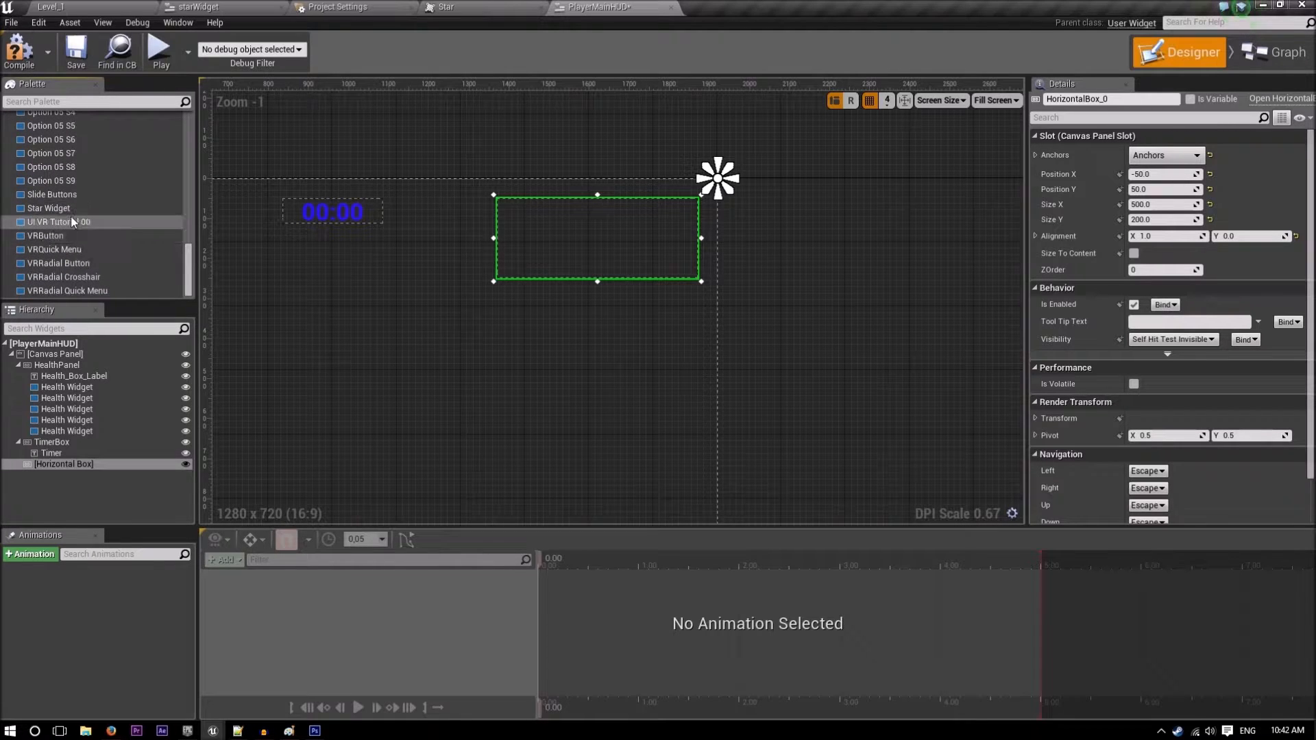
pyautogui.moveTo(59, 208); pyautogui.dragTo(55, 464)
pyautogui.click(60, 199)
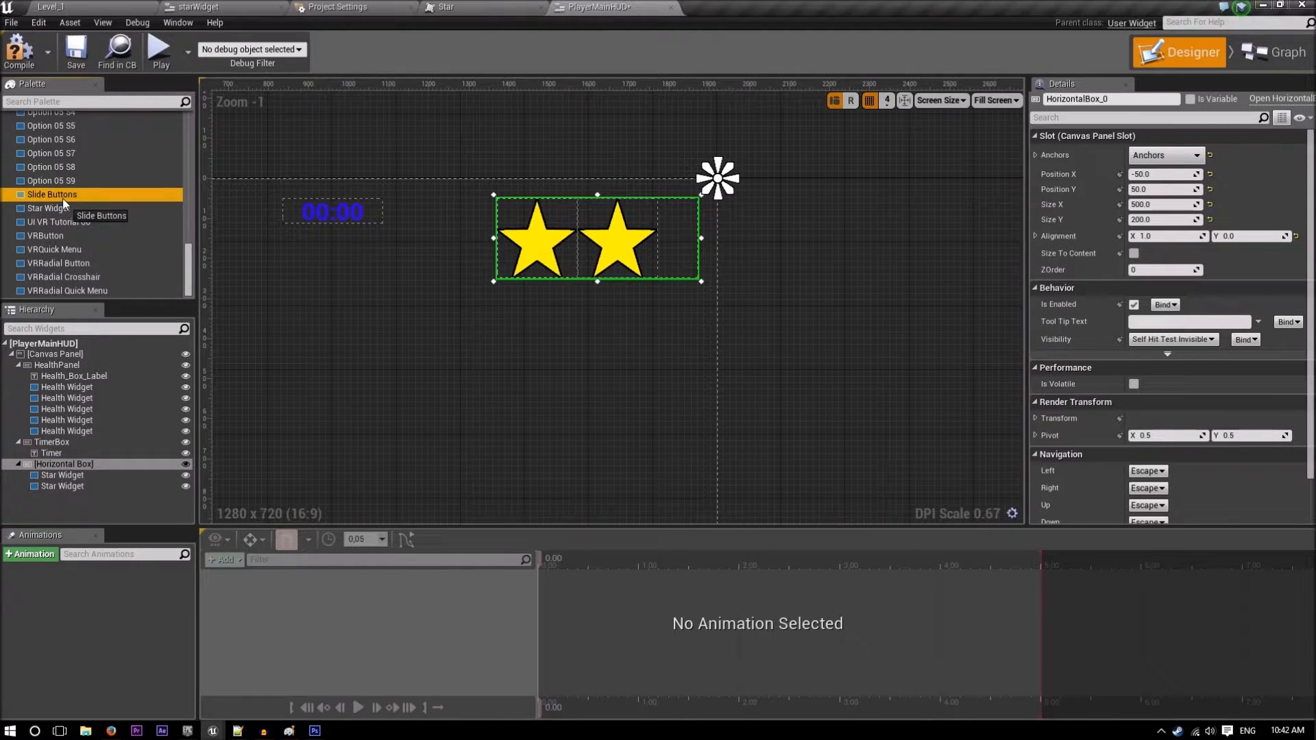
pyautogui.moveTo(59, 207); pyautogui.dragTo(74, 465)
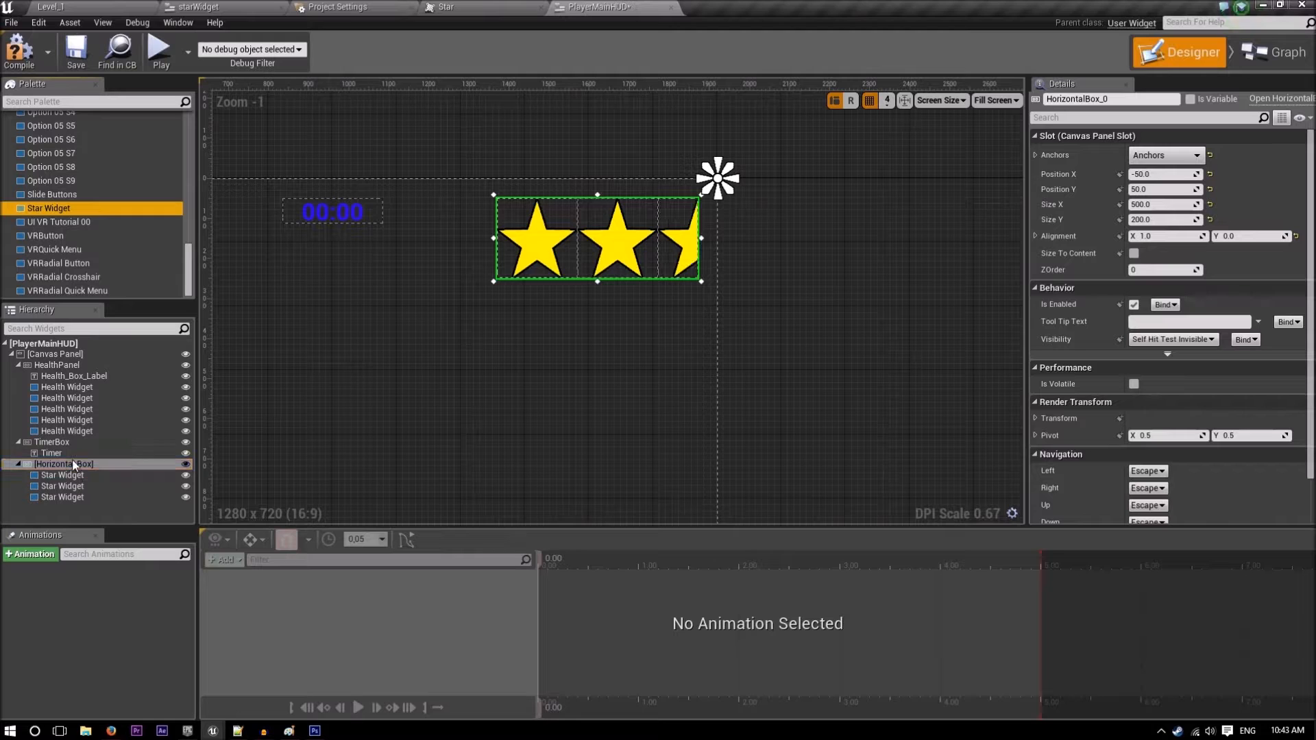
# - Align the first and third Star Widgets to the horizontal centre and vertical bottom of their slots
pyautogui.click(81, 475)
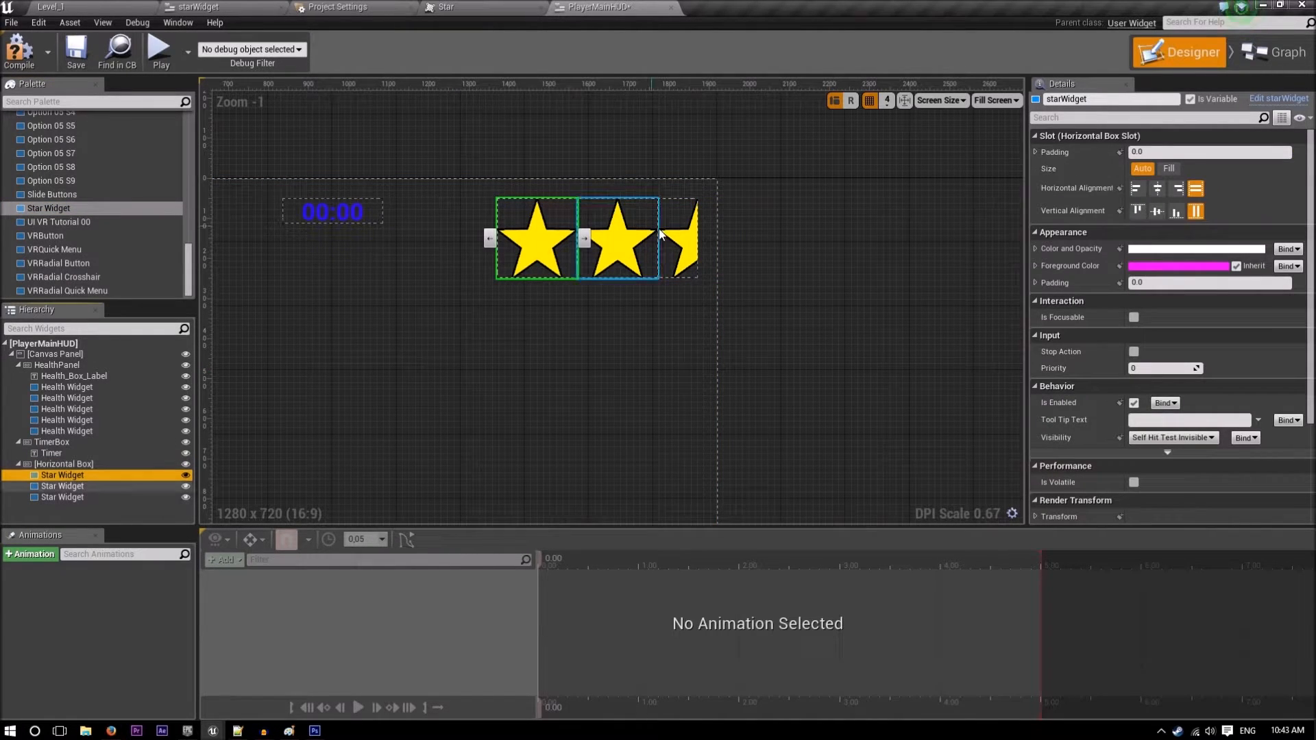
pyautogui.keyDown('ctrl'); pyautogui.click(679, 249); pyautogui.keyUp('ctrl')
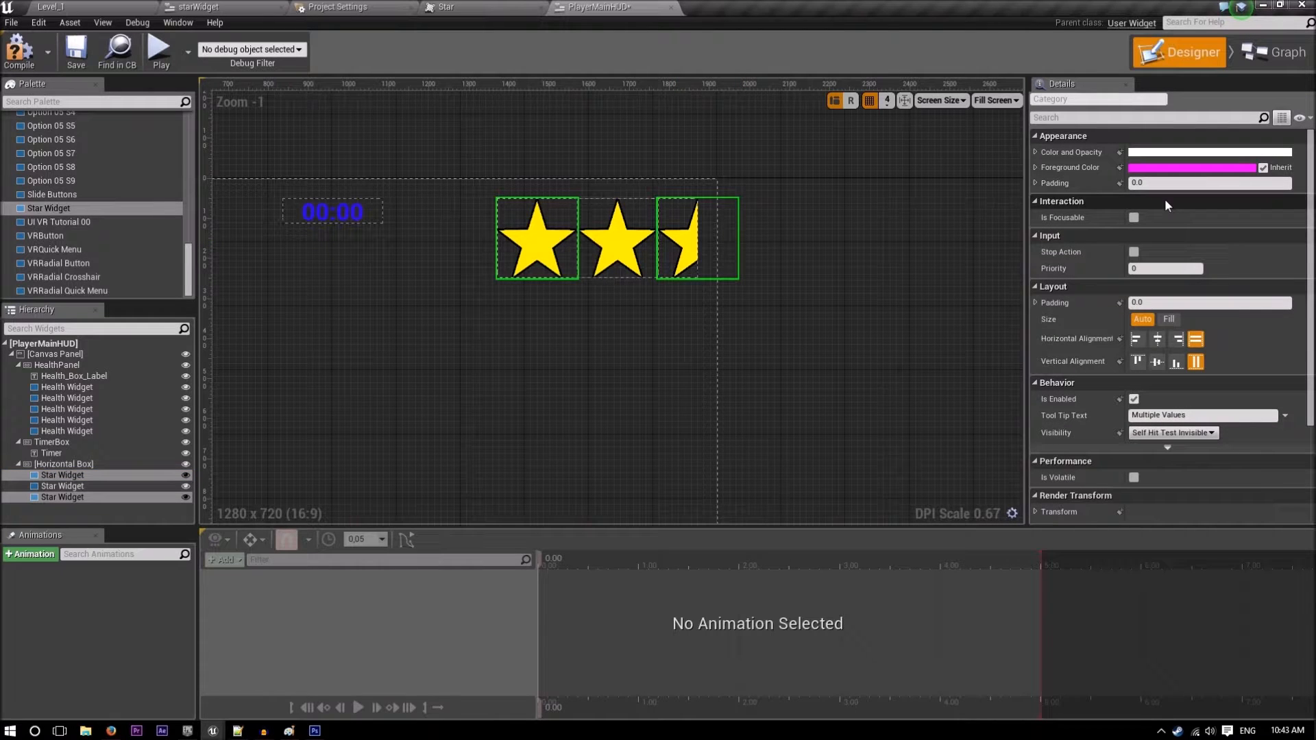
pyautogui.click(1158, 339)
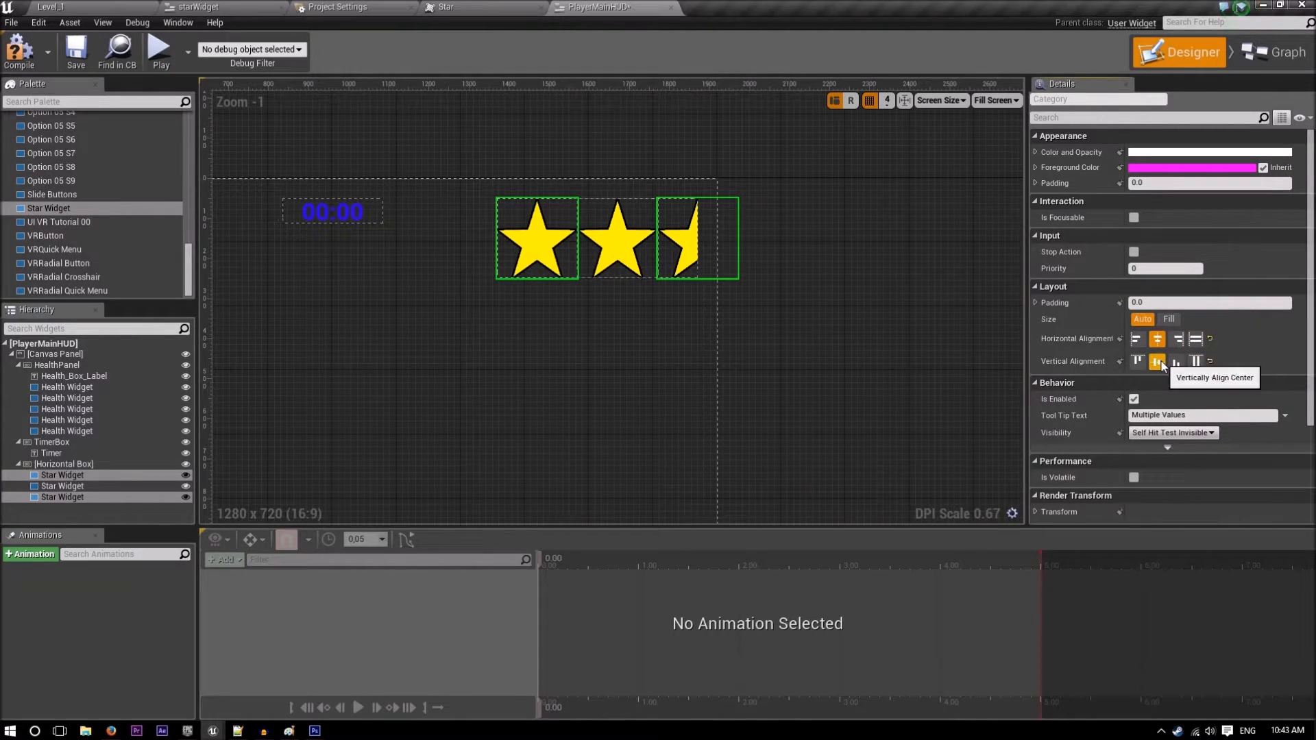
pyautogui.click(1159, 363)
pyautogui.click(1177, 362)
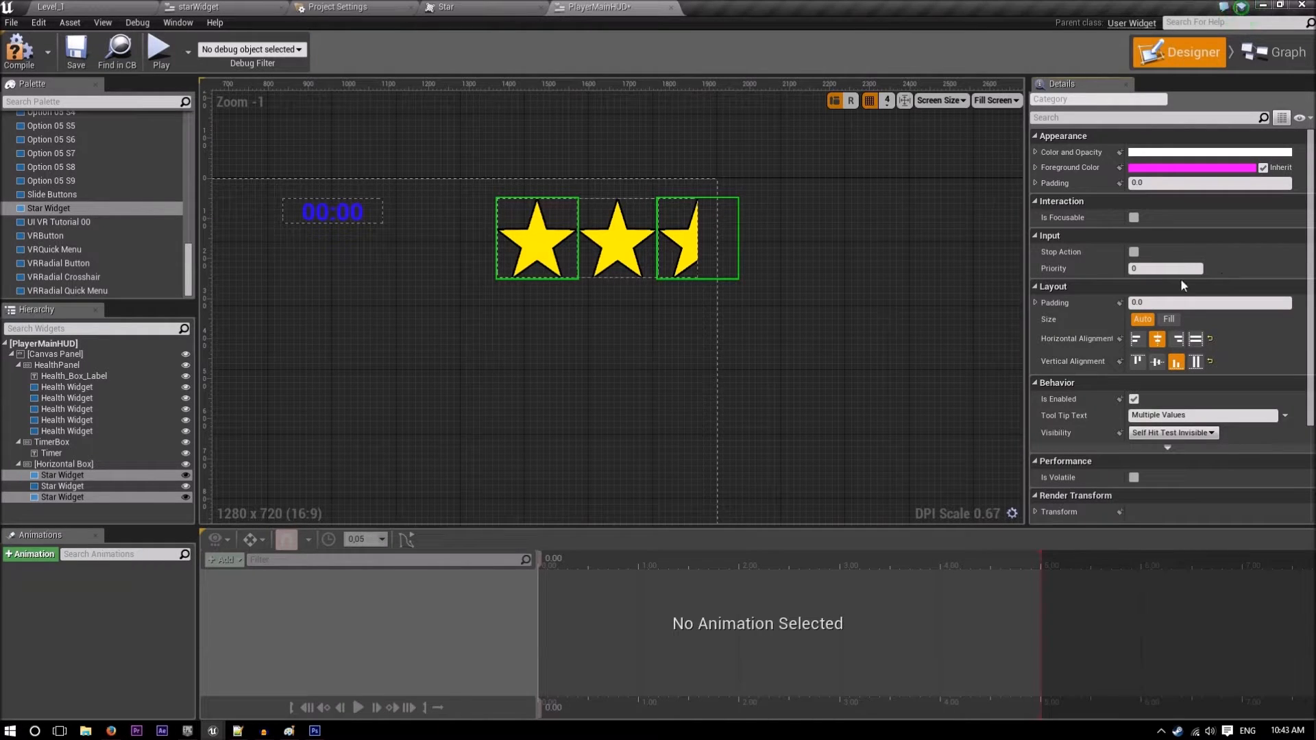
# - Set the first and third Star Widgets' slot size to Fill with a value of 0.5, keeping them horizontally centred
pyautogui.click(1174, 321)
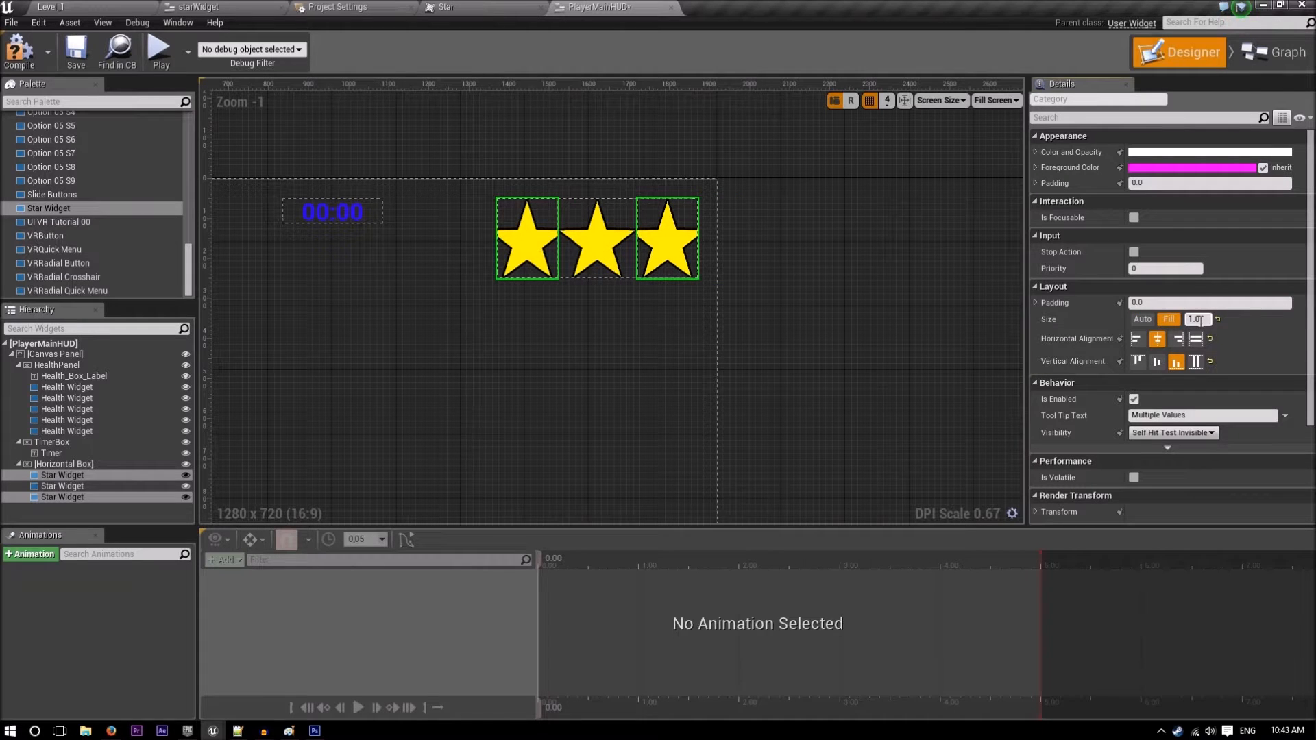
pyautogui.click(1201, 319)
pyautogui.write('0.5')
pyautogui.click(1172, 342)
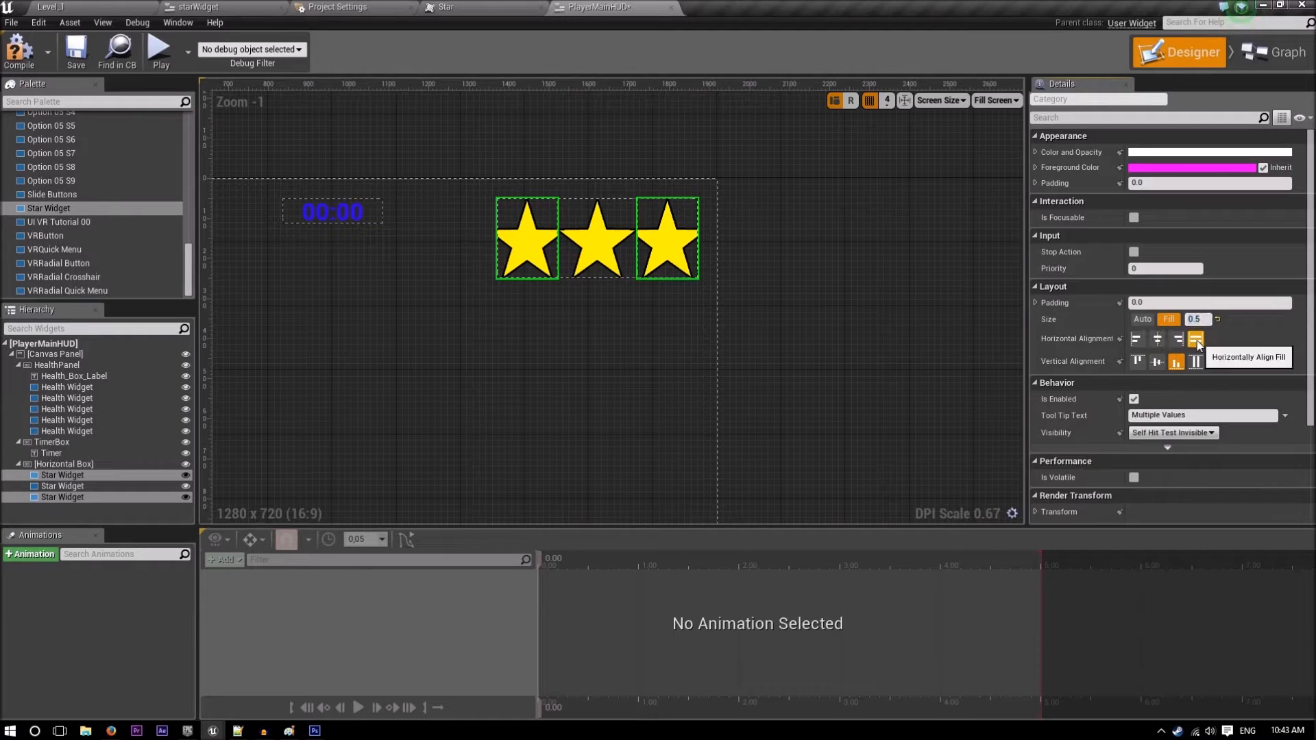
pyautogui.click(1157, 339)
# - Try vertical centre alignment on the third Star Widget alone and return it to bottom alignment
pyautogui.click(677, 248)
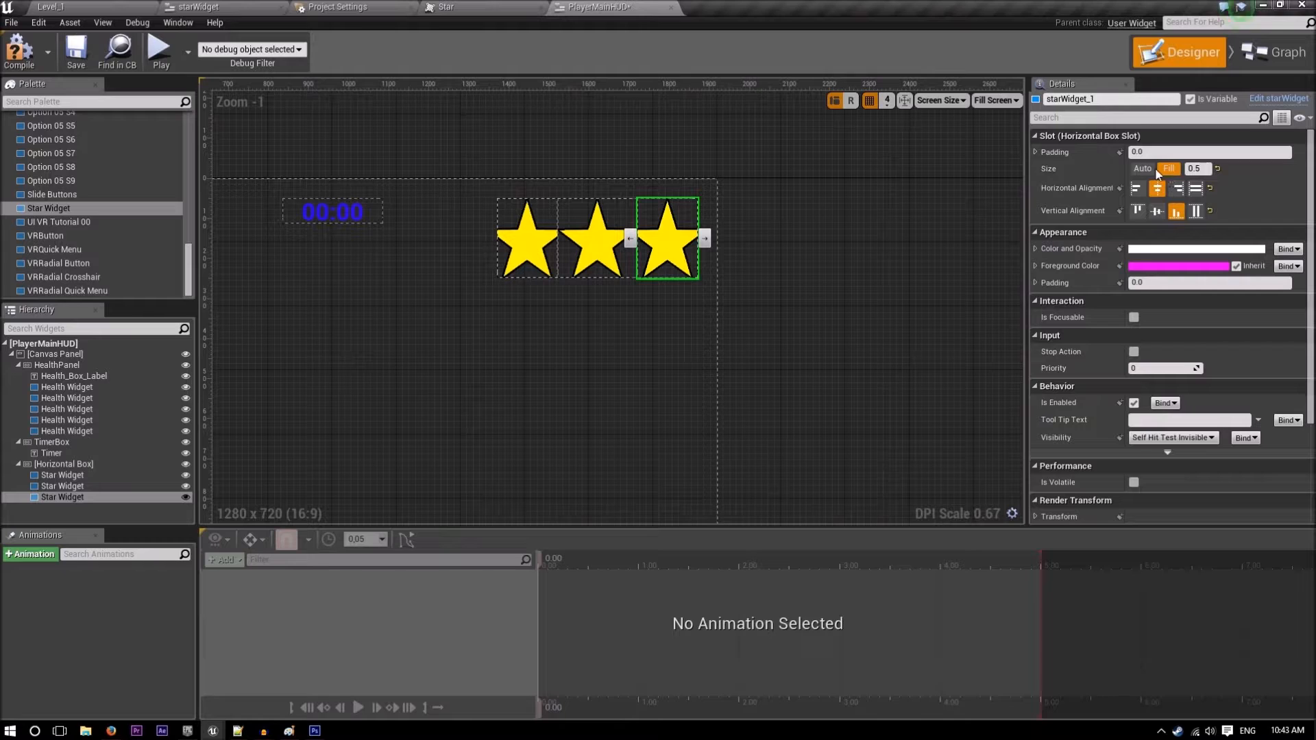
pyautogui.click(1157, 211)
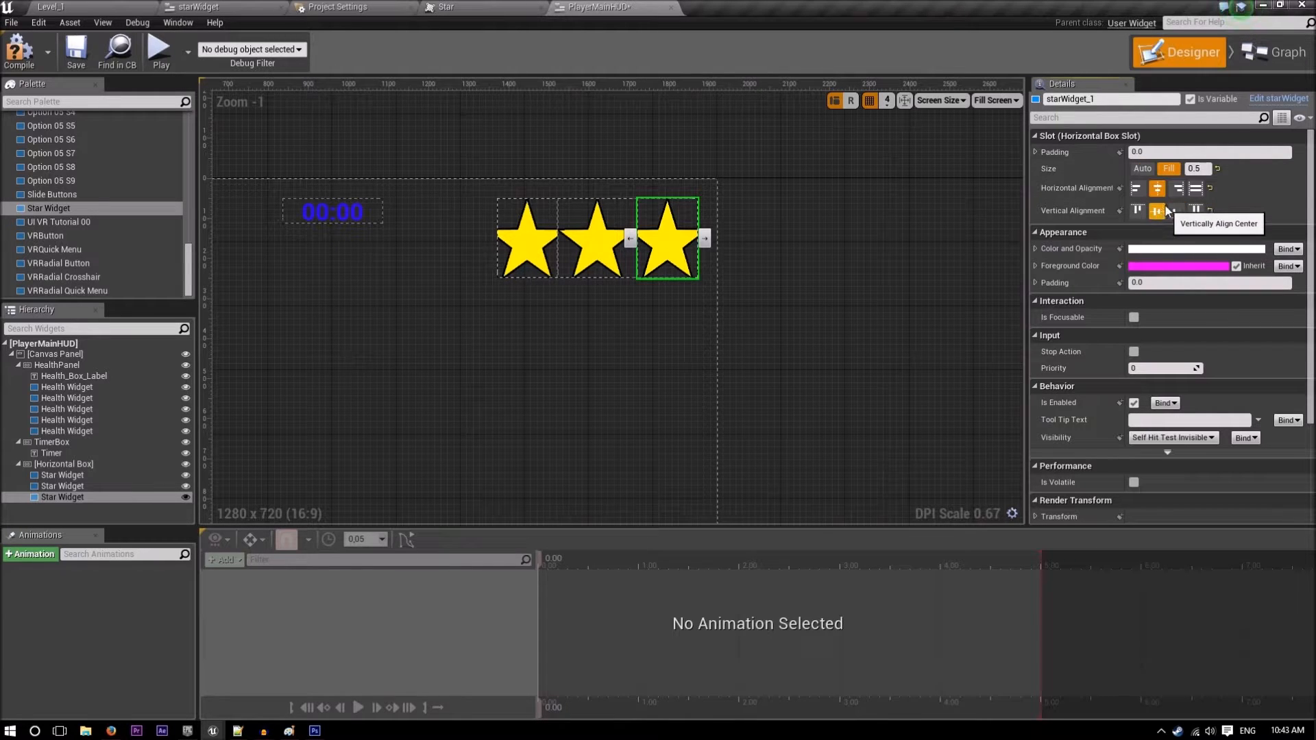
pyautogui.click(1177, 211)
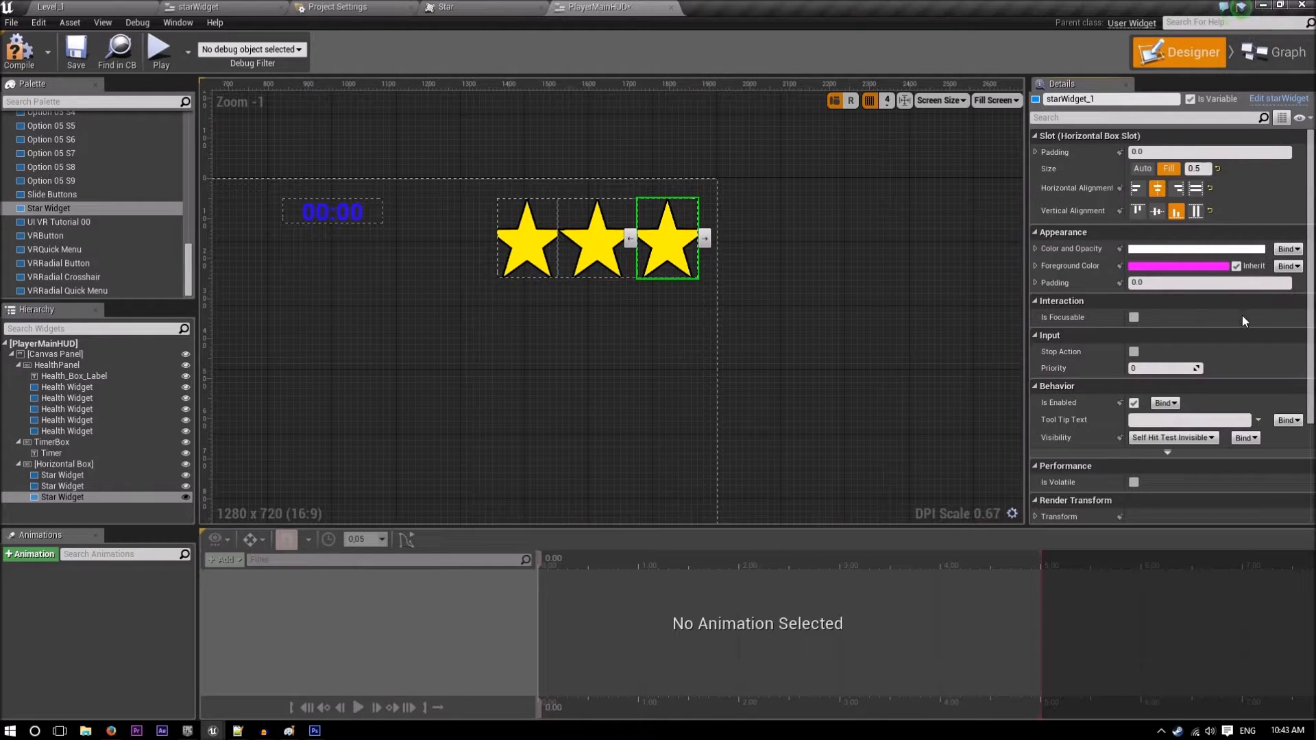
# - Set the third Star Widget's render transform scale to 0.5 in X and 0.5 in Y
pyautogui.scroll(-3, 1179, 350)
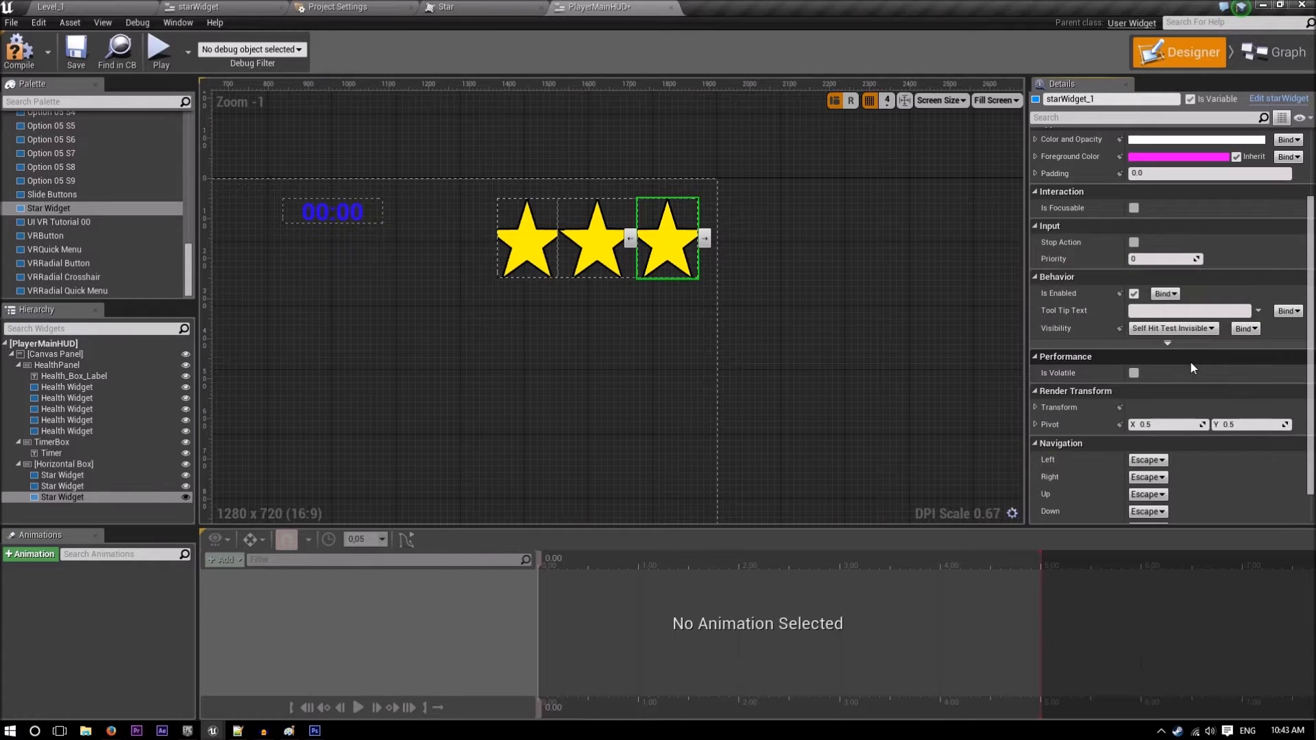
pyautogui.scroll(2, 1191, 368)
pyautogui.scroll(1, 1192, 364)
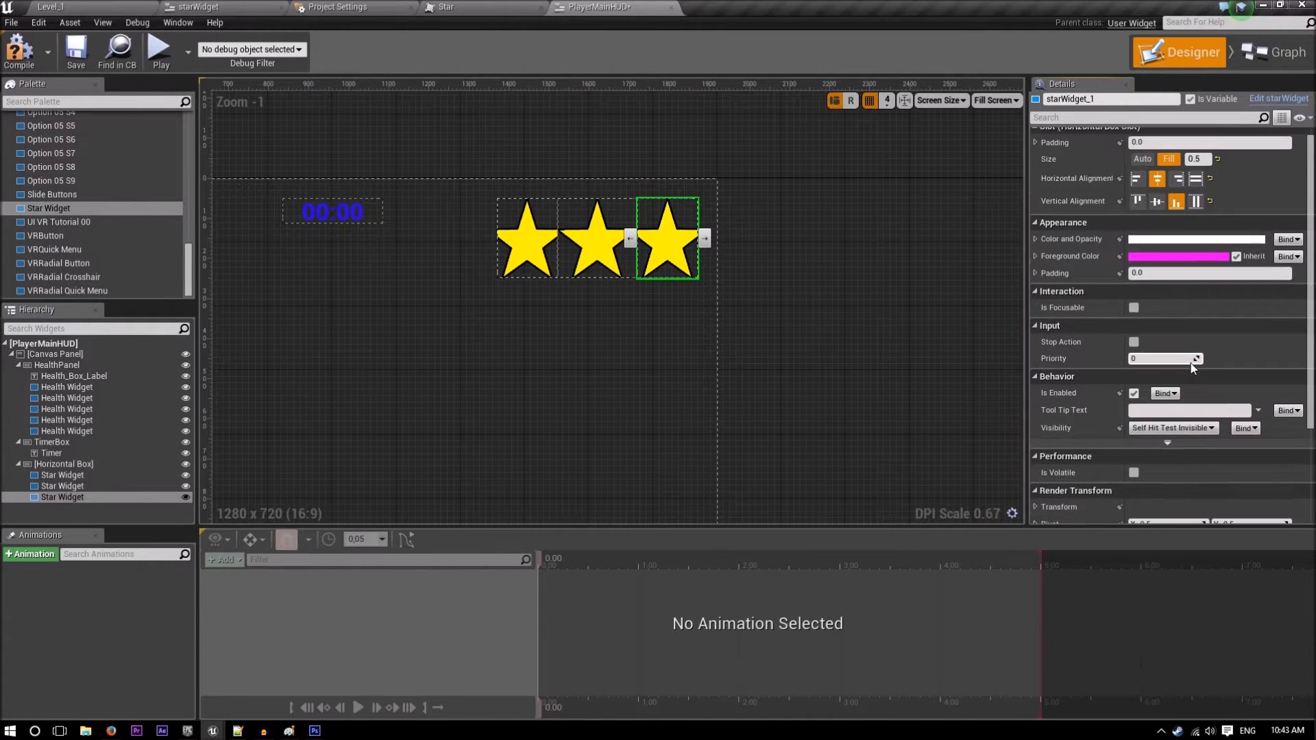
pyautogui.scroll(-1, 1065, 505)
pyautogui.click(1035, 474)
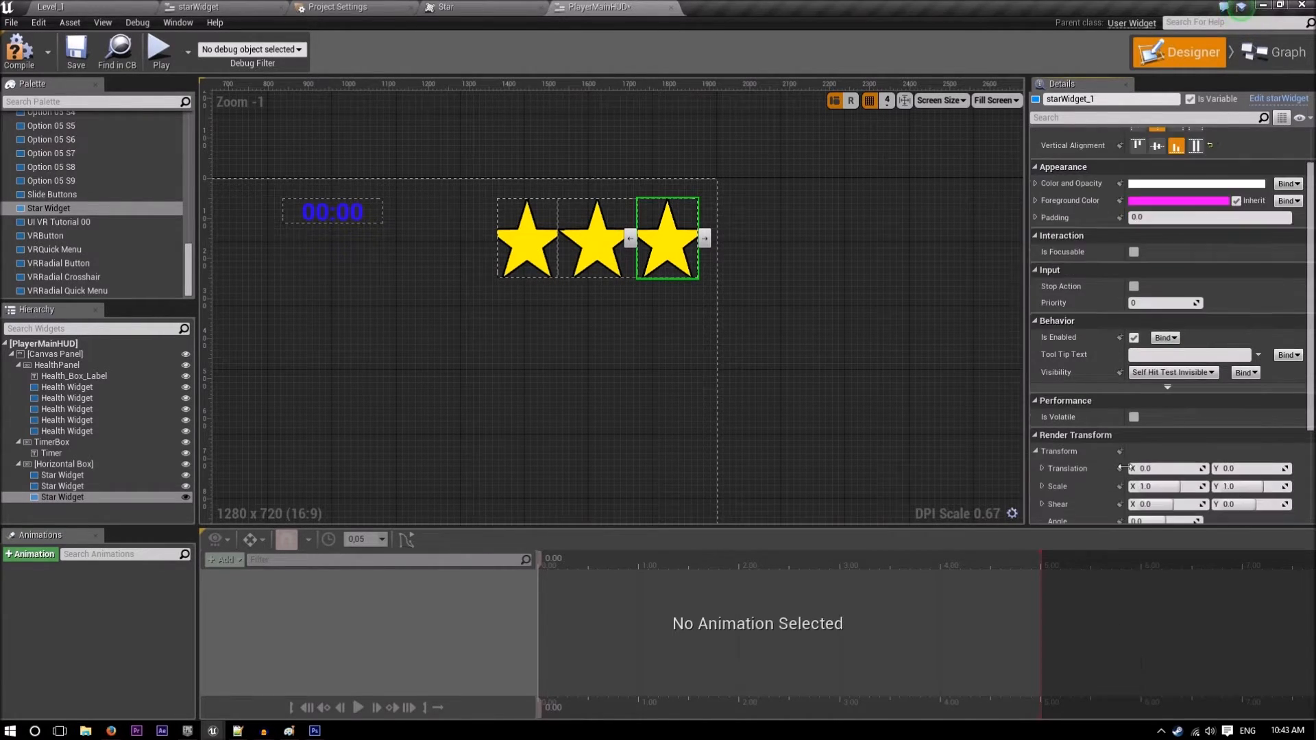
pyautogui.scroll(-2, 1131, 453)
pyautogui.moveTo(1168, 439); pyautogui.dragTo(1152, 439)
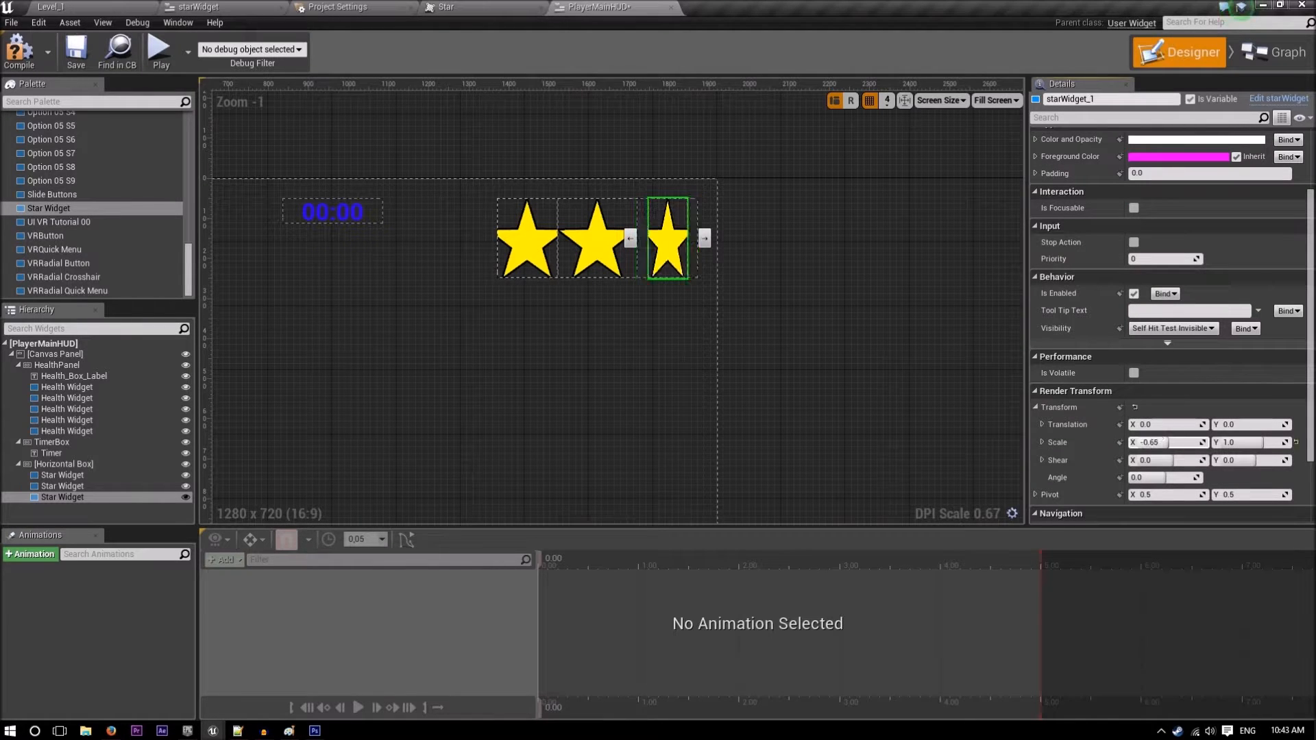
pyautogui.click(1167, 442)
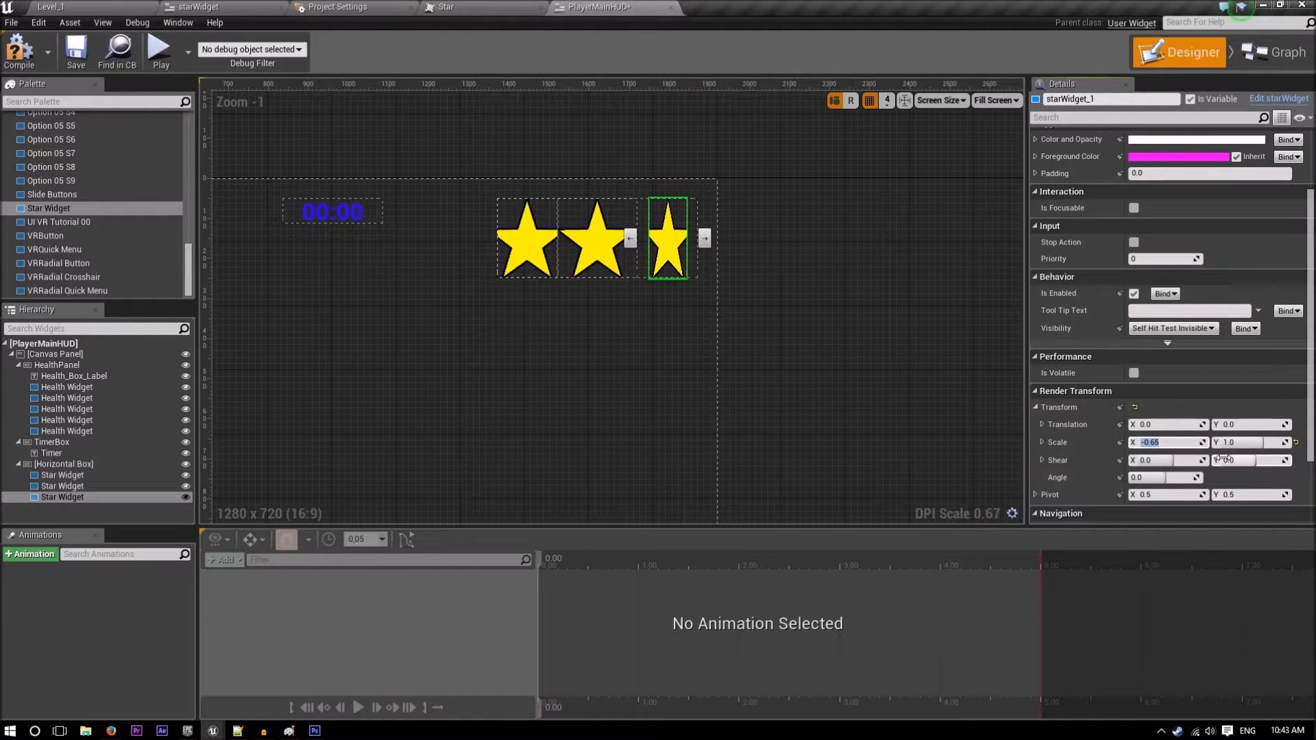
pyautogui.write('0.5')
pyautogui.press('Tab')
pyautogui.press('BackSpace')
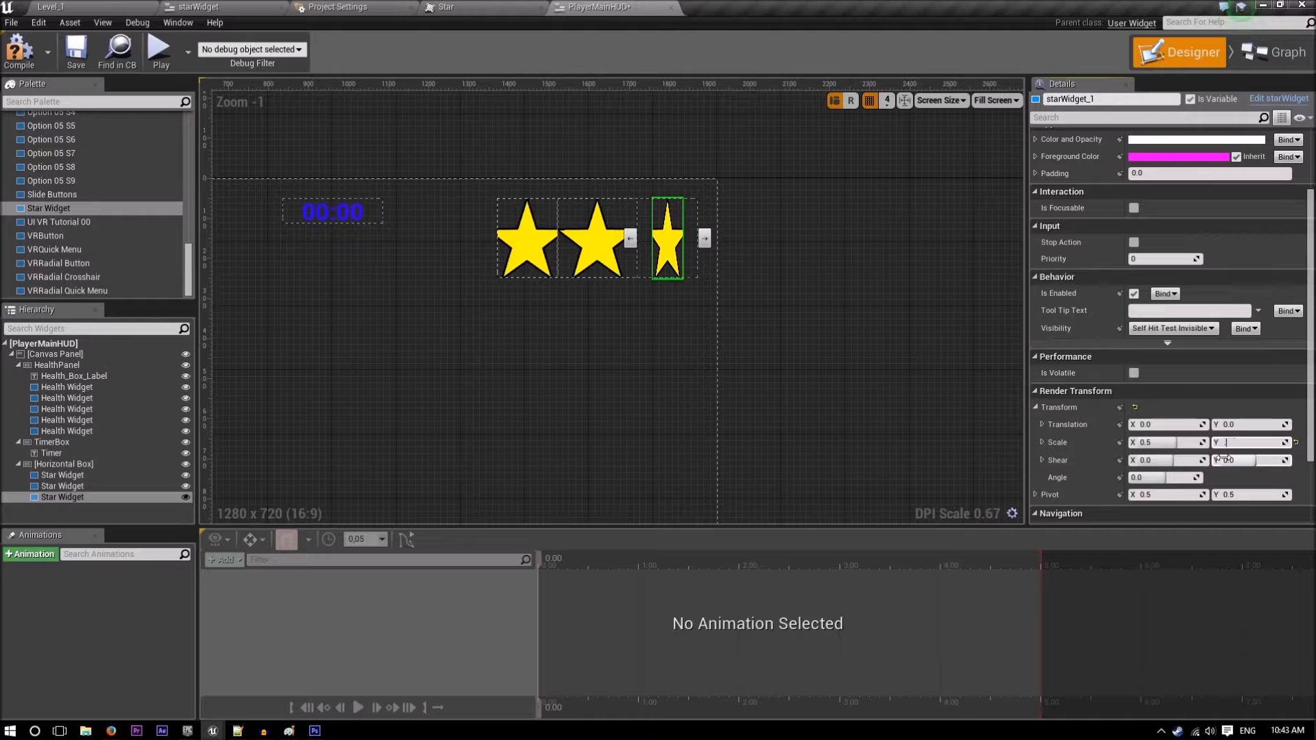
pyautogui.write('.5')
pyautogui.press('Return')
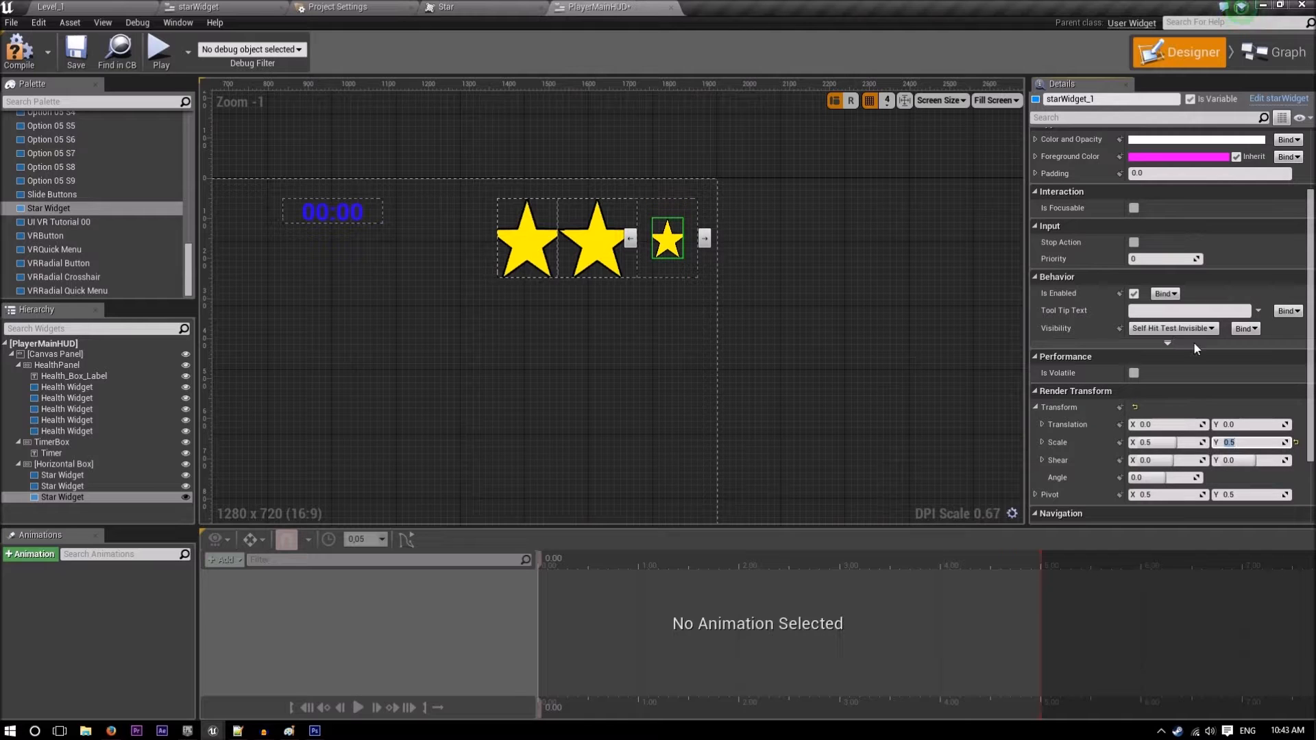
# - Set the slot size of the third and first Star Widgets to Auto
pyautogui.scroll(3, 1234, 371)
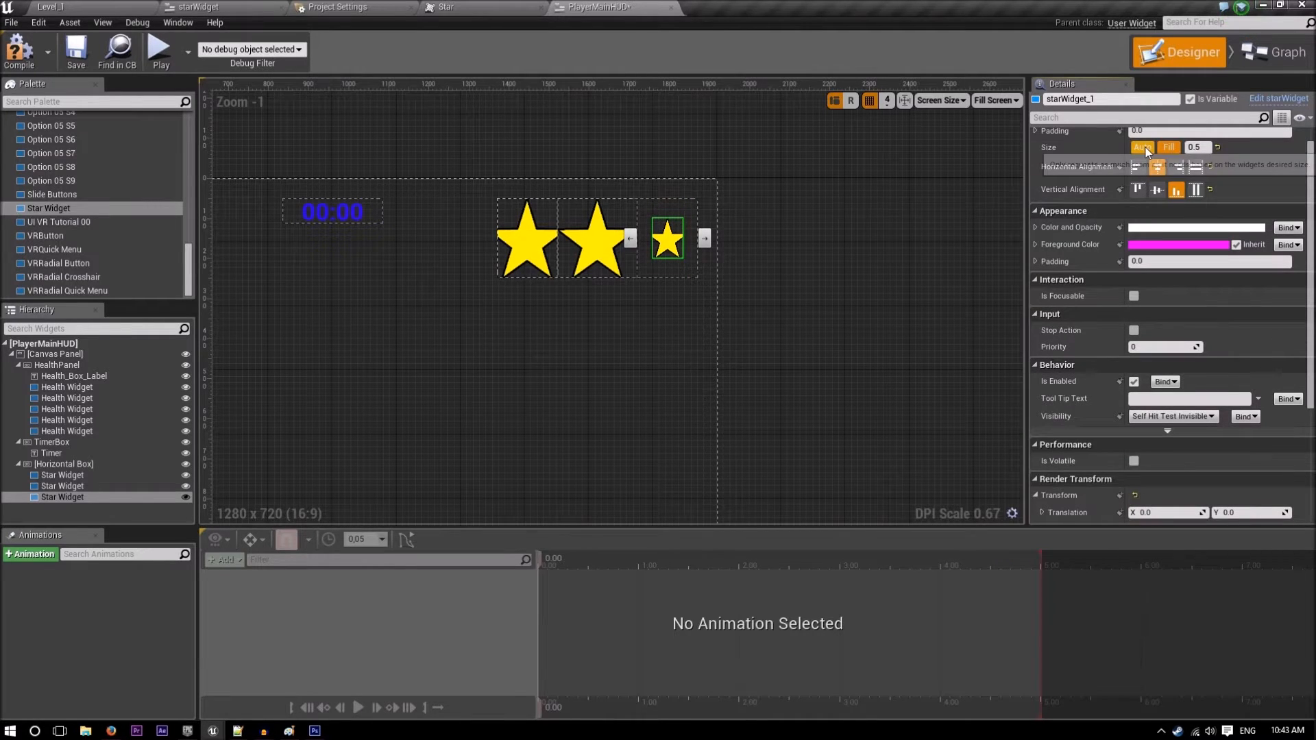
pyautogui.click(1142, 147)
pyautogui.click(444, 223)
pyautogui.click(518, 240)
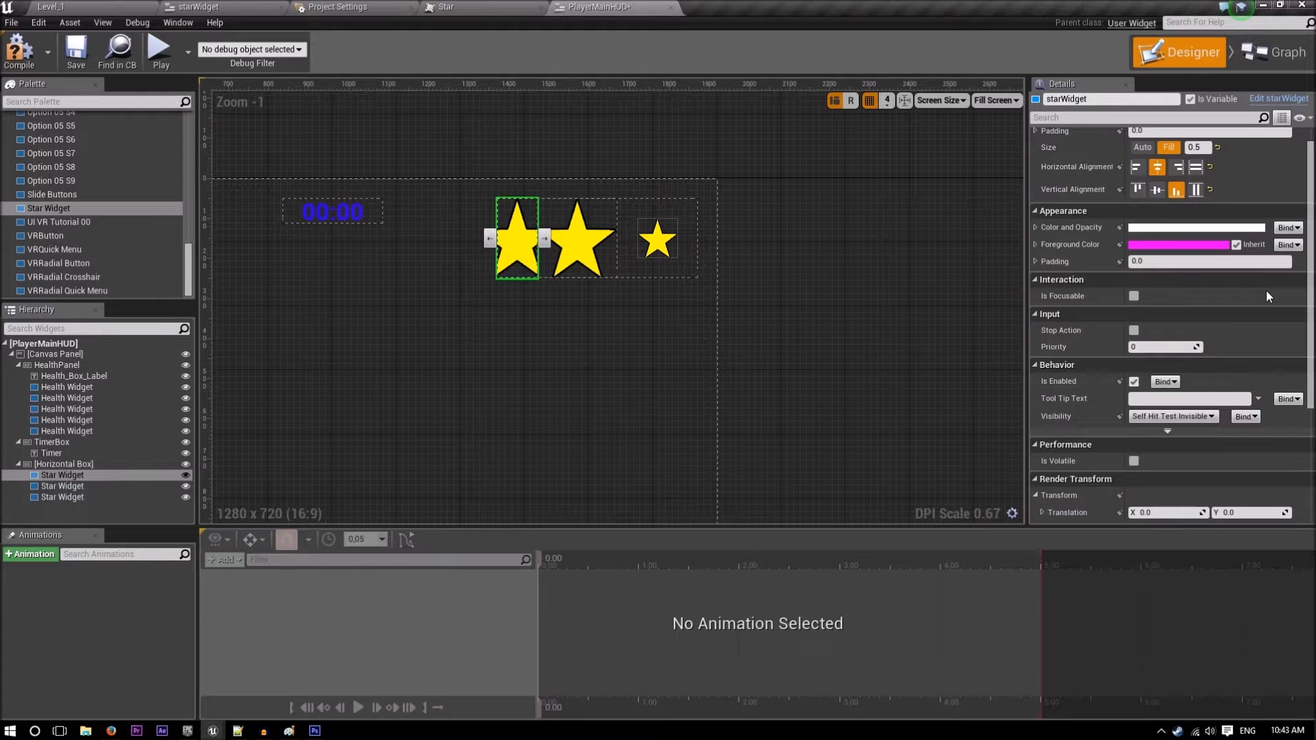
pyautogui.scroll(1, 1144, 152)
pyautogui.click(1143, 168)
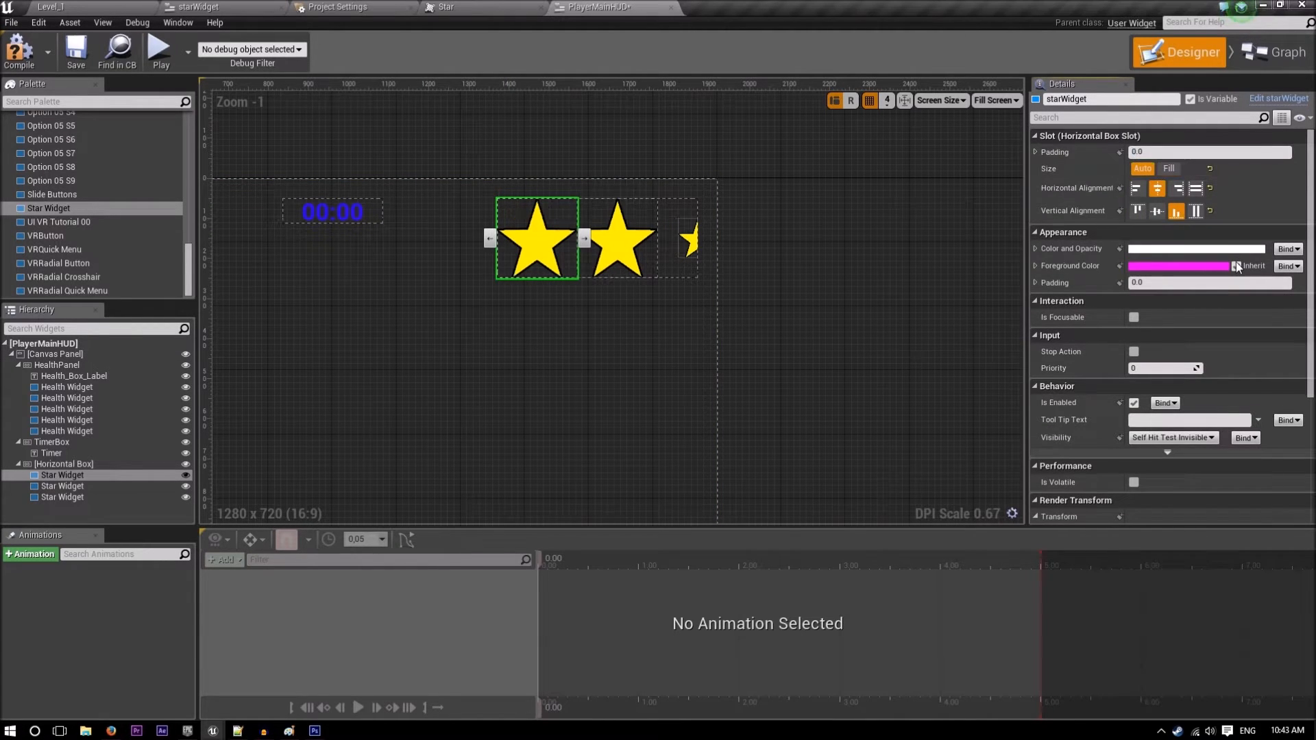
# - Set the first Star Widget's render transform scale to 0.5 in X and 0.5 in Y
pyautogui.scroll(-4, 1217, 329)
pyautogui.scroll(-4, 1215, 329)
pyautogui.click(1169, 376)
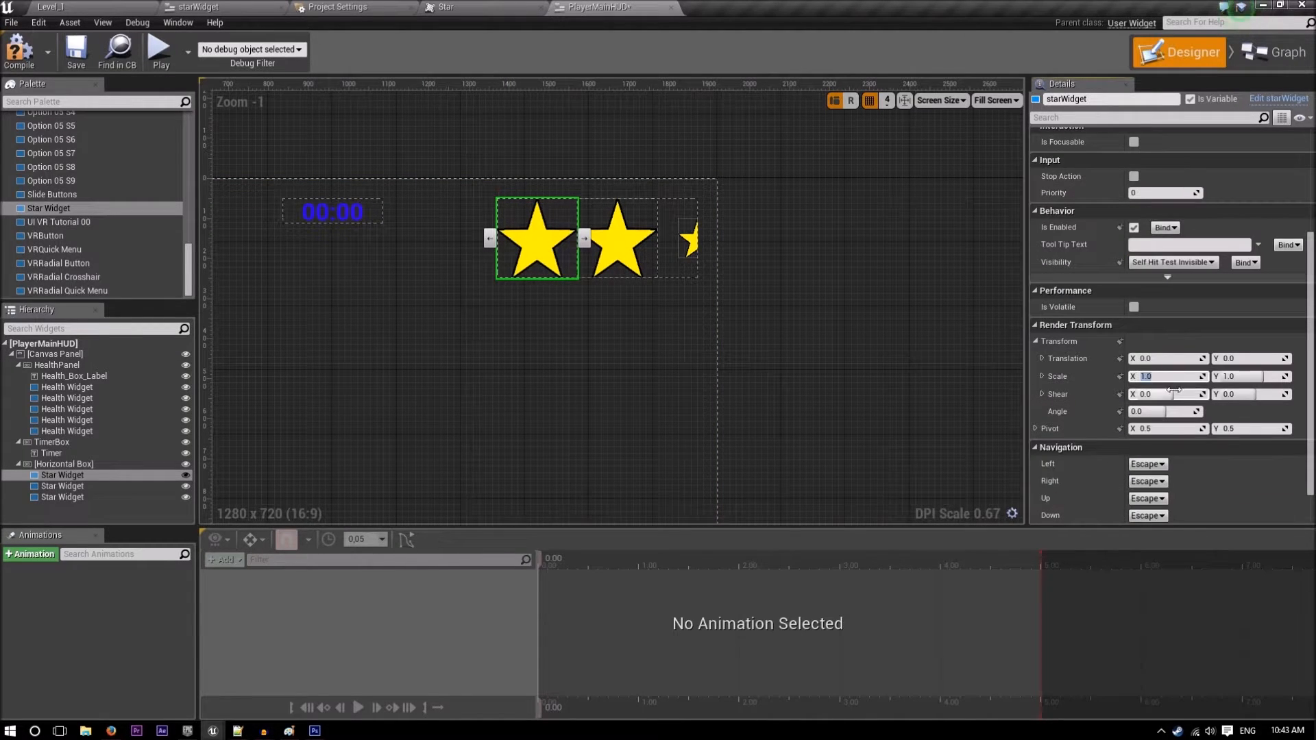
pyautogui.write('0.5')
pyautogui.press('Tab')
pyautogui.write('0.5')
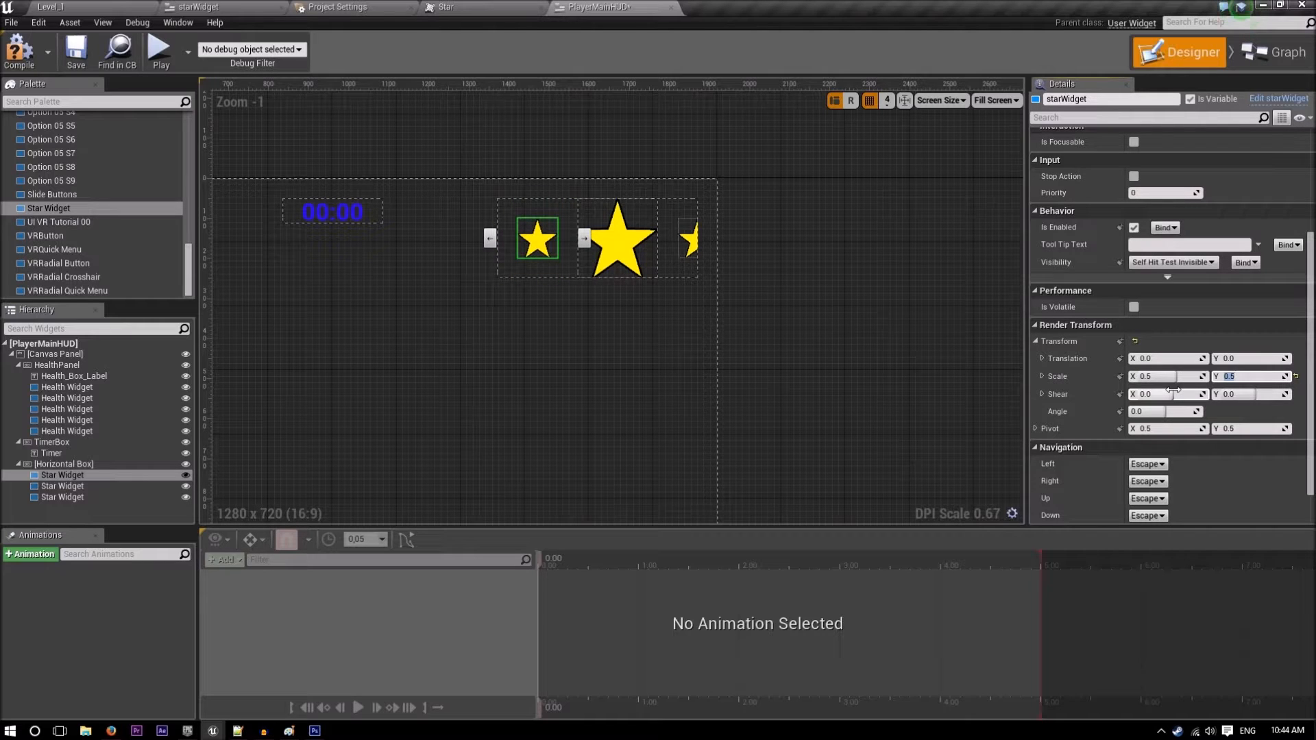
# - Set the first Star Widget's horizontal alignment to Fill, trying vertical Fill before returning it to bottom alignment
pyautogui.scroll(8, 1282, 291)
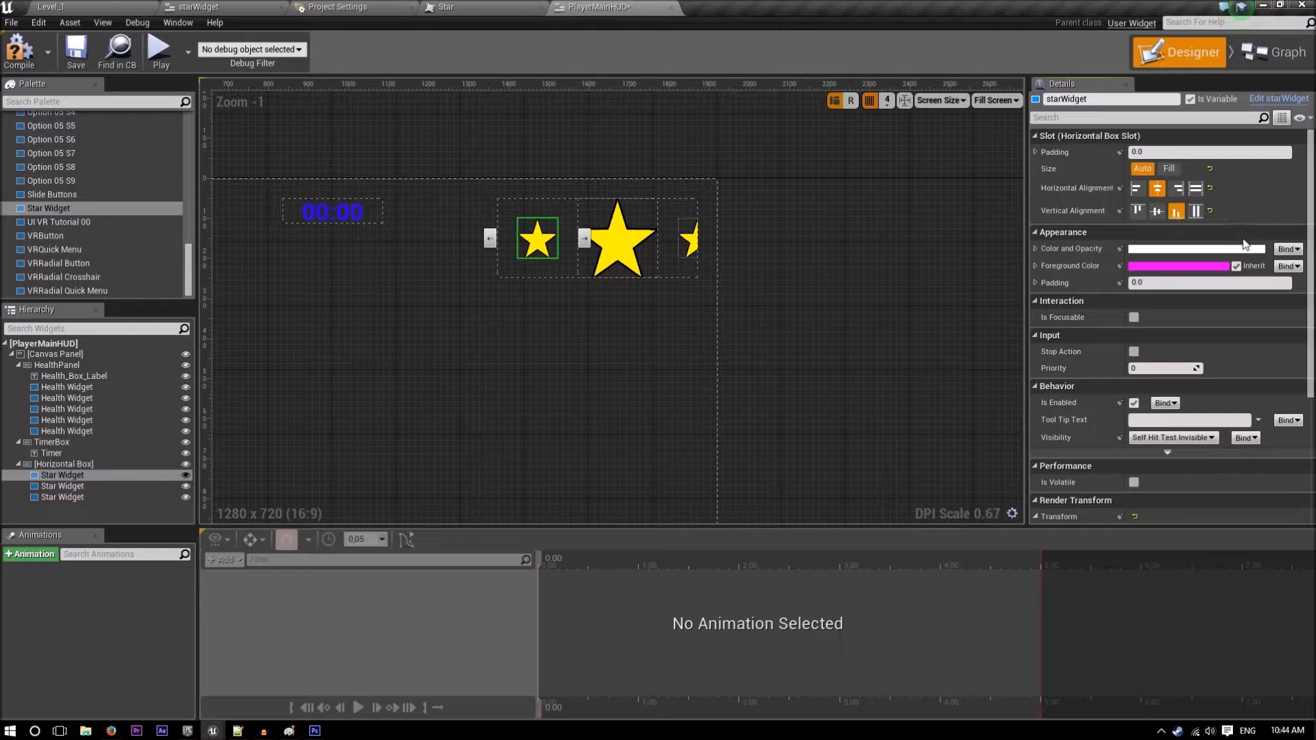
pyautogui.click(1196, 212)
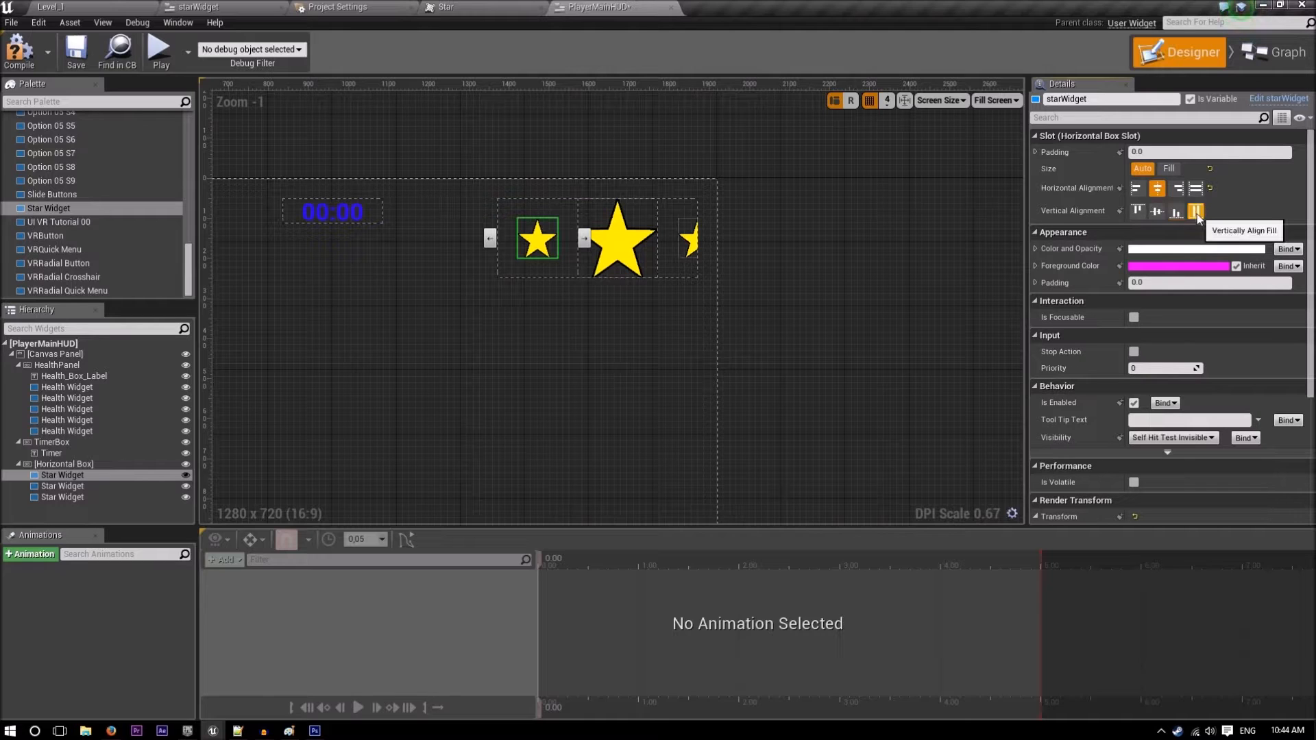
pyautogui.click(1196, 189)
pyautogui.click(1177, 212)
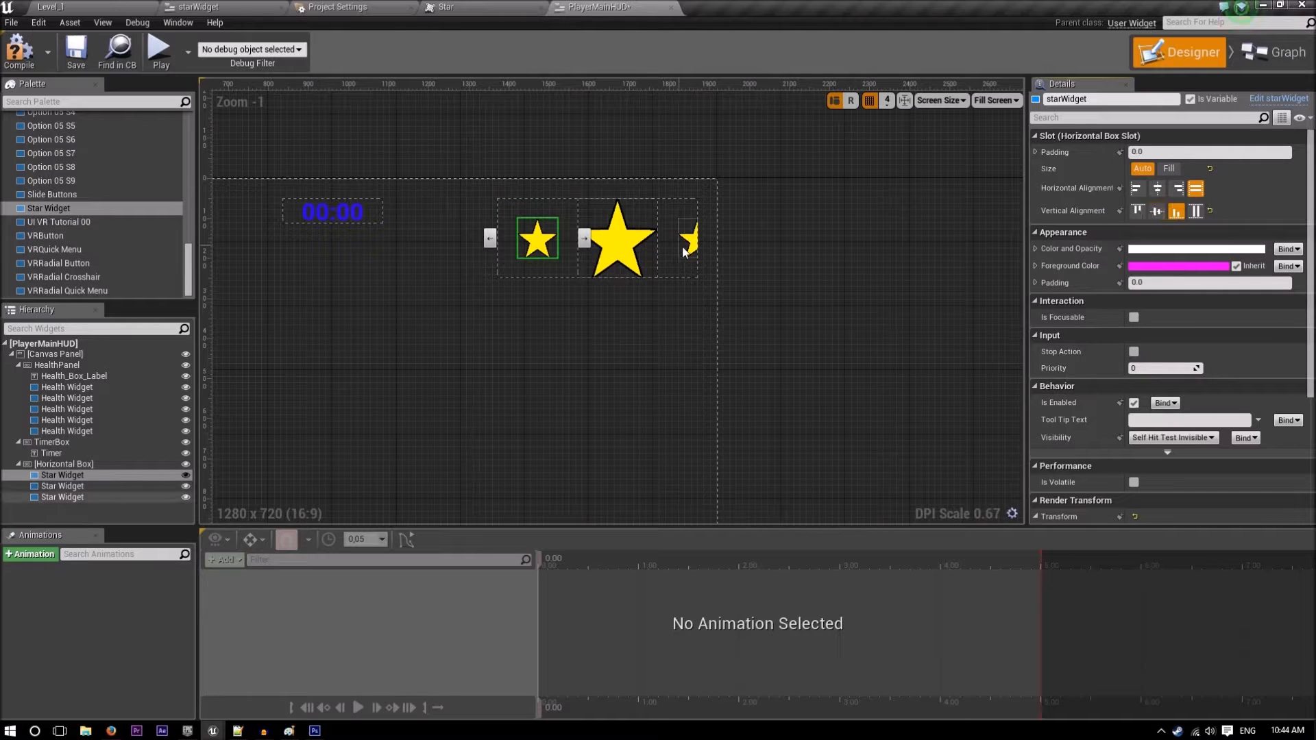
# - Align the middle Star Widget to the horizontal centre and vertical bottom of its slot, with slot size Auto
pyautogui.click(619, 243)
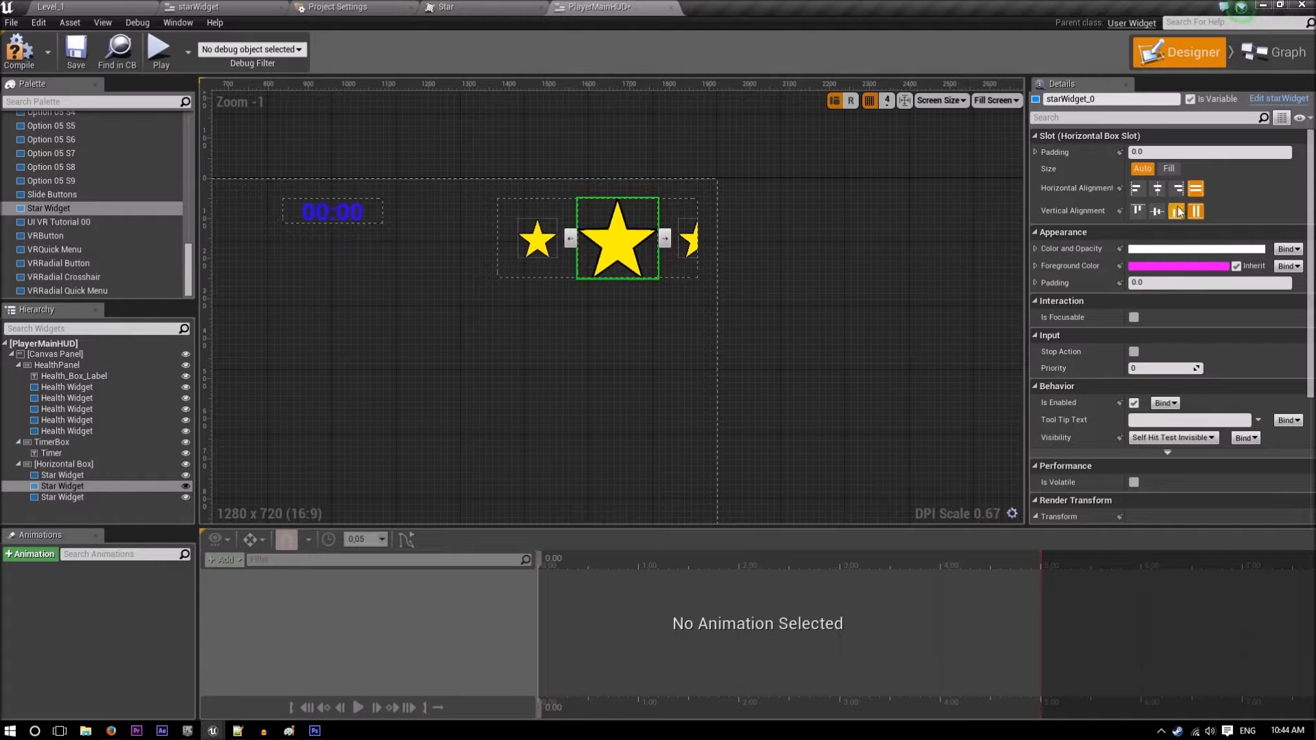
pyautogui.click(1169, 169)
pyautogui.click(1142, 168)
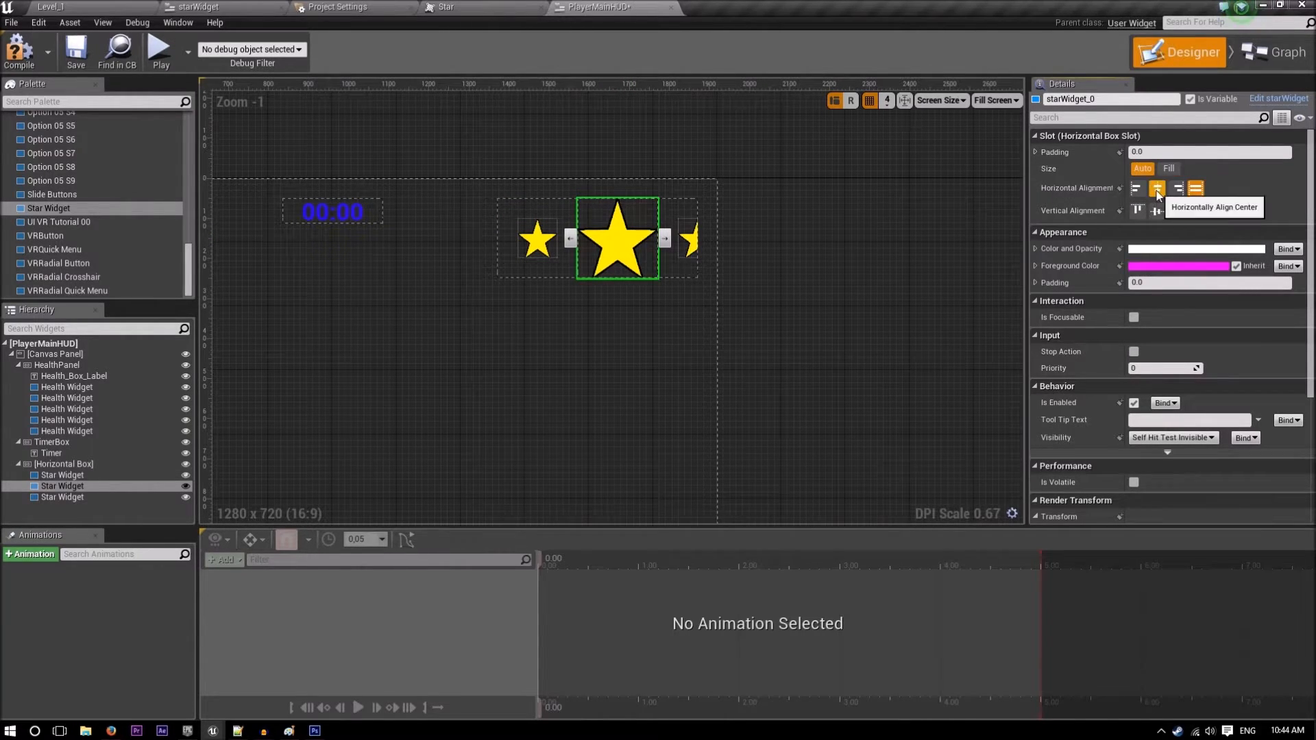
pyautogui.click(1158, 214)
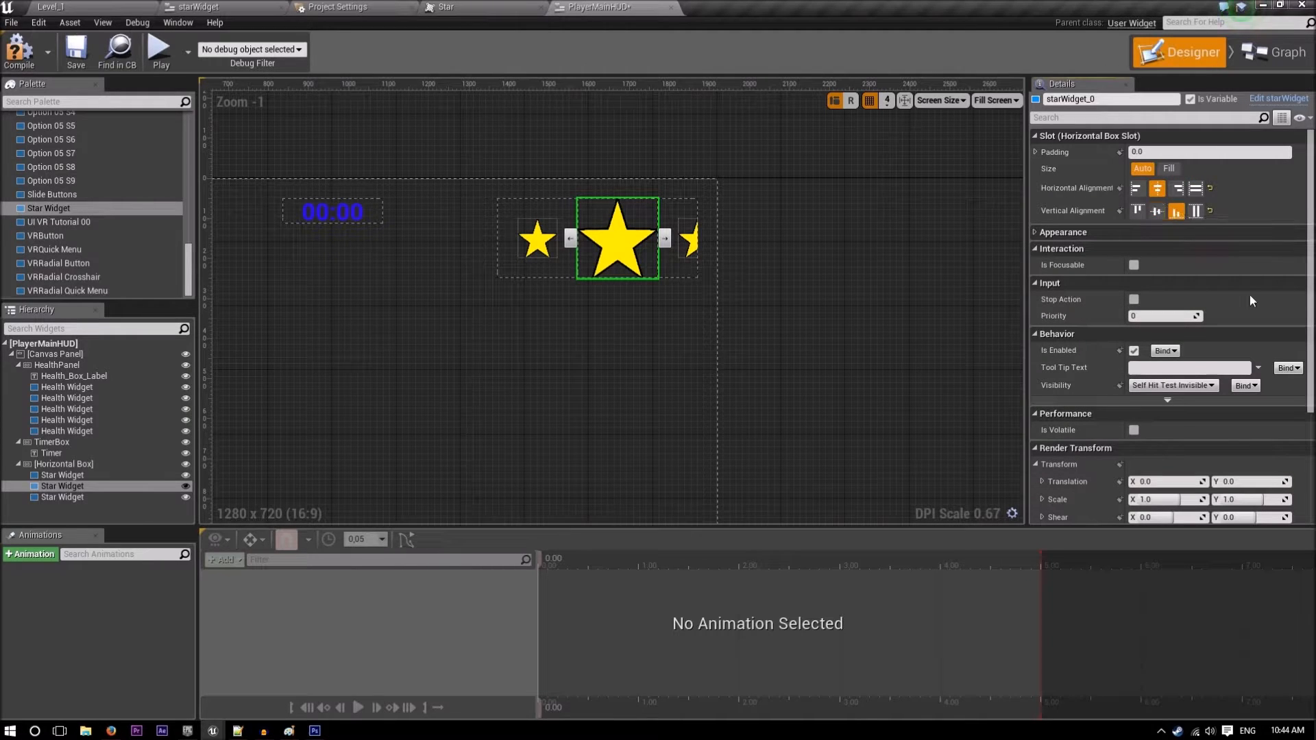
# - Set the middle Star Widget's render transform scale to 0.8 in X and 0.8 in Y
pyautogui.scroll(-3, 1241, 322)
pyautogui.scroll(-2, 1196, 349)
pyautogui.click(1159, 370)
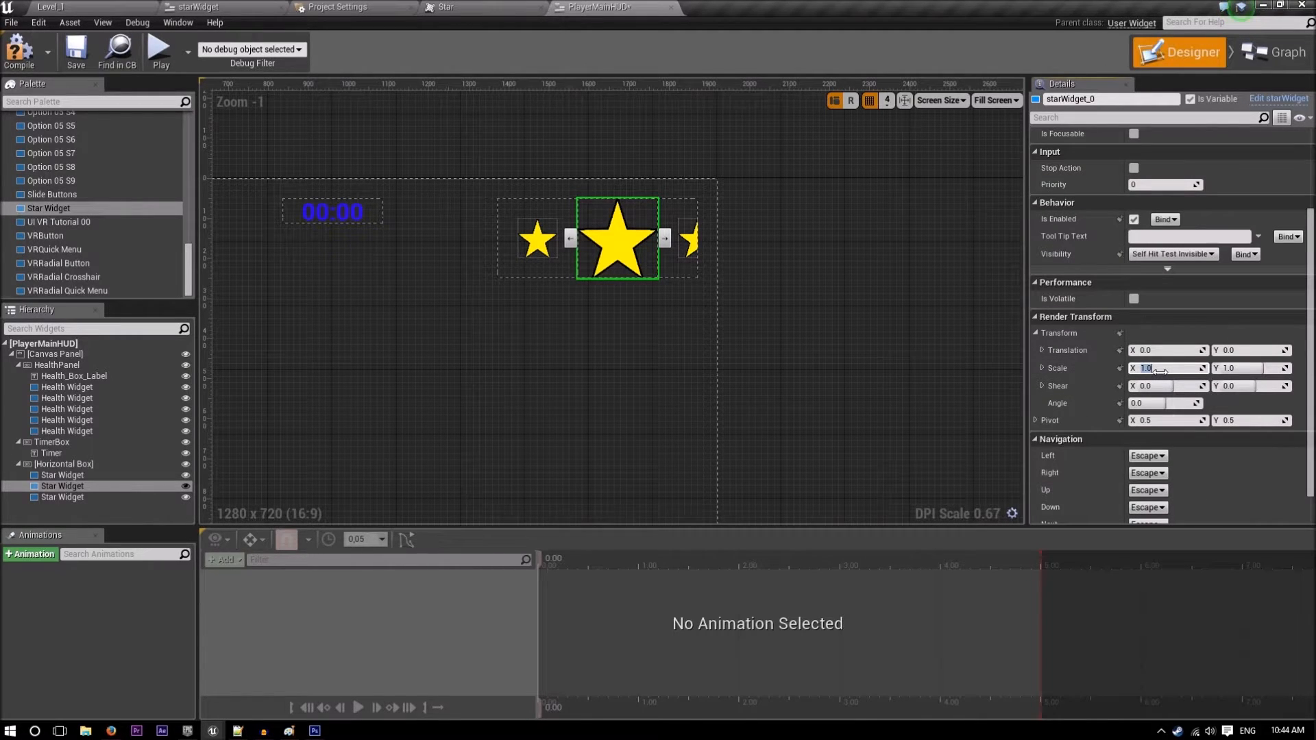
pyautogui.write('0.8')
pyautogui.press('Tab')
pyautogui.write('0.8')
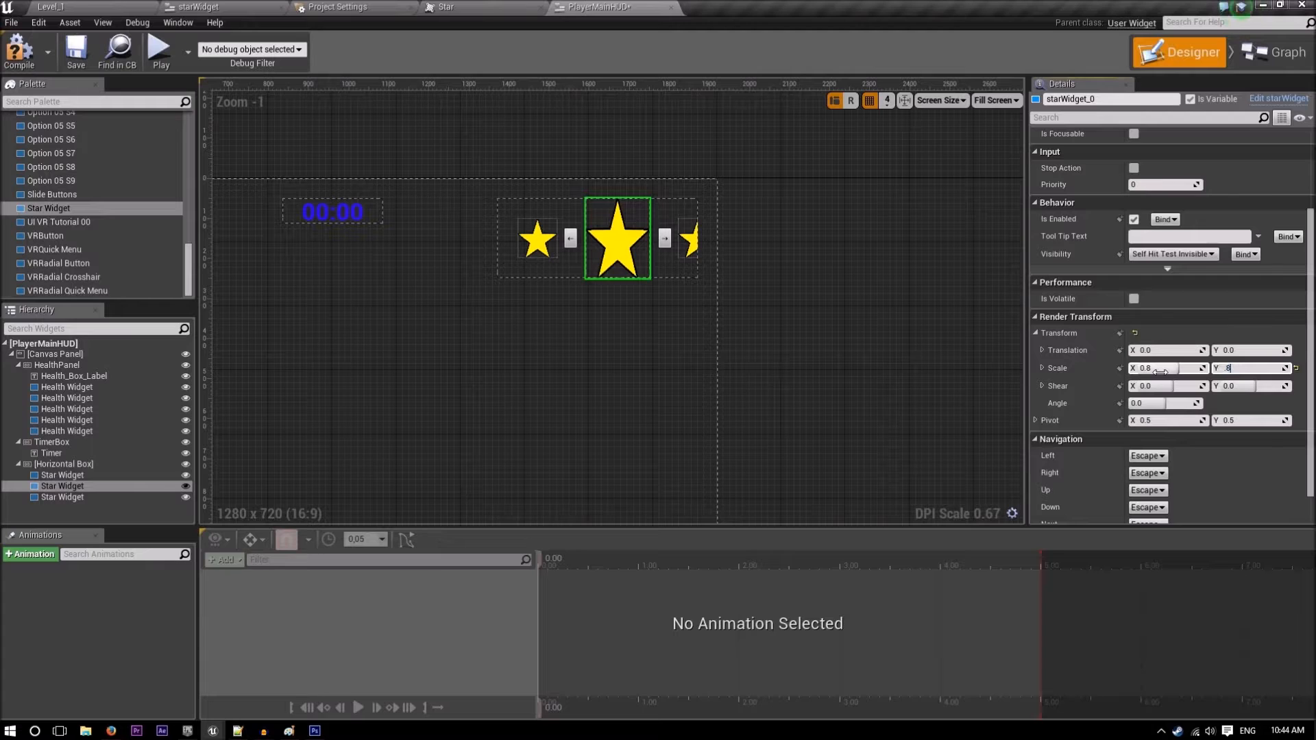
pyautogui.press('Return')
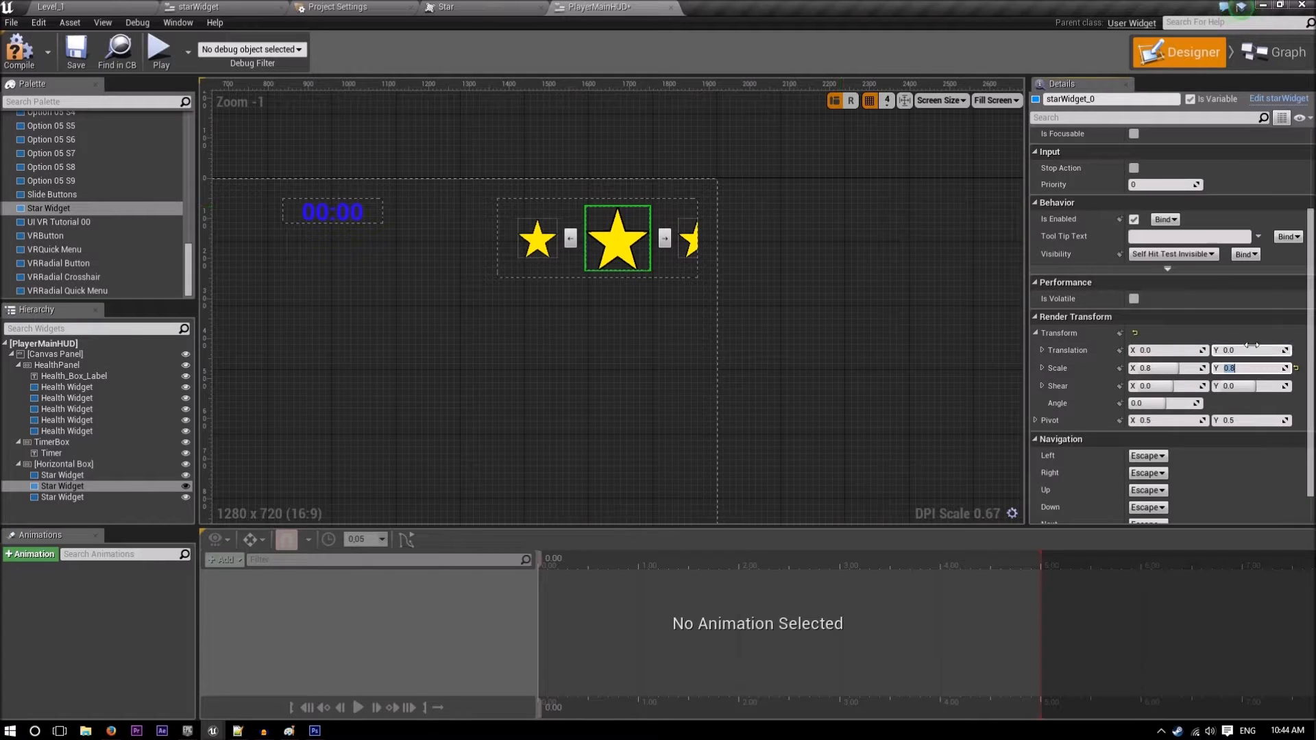
# - Widen the stars' Horizontal Box leftward to a Size X of about 642, and save the HUD widget
pyautogui.scroll(6, 1169, 358)
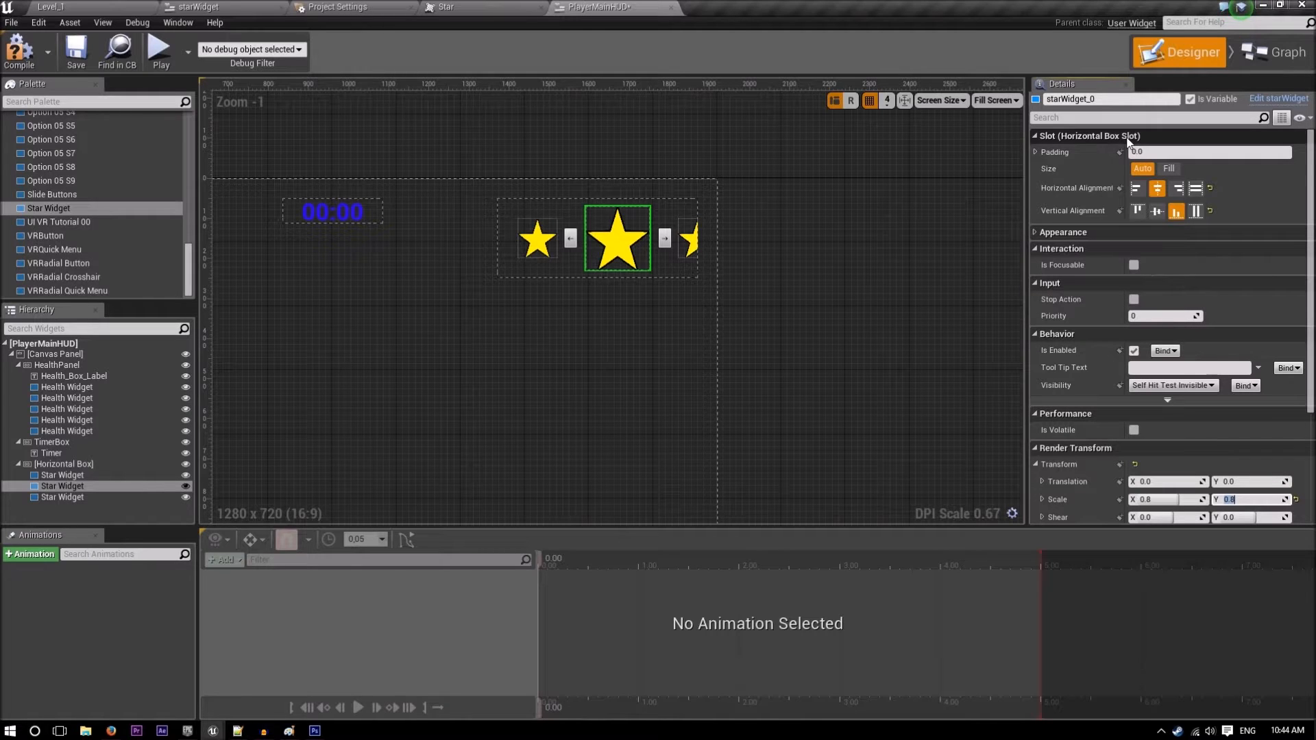
pyautogui.click(499, 238)
pyautogui.moveTo(495, 237); pyautogui.dragTo(437, 236)
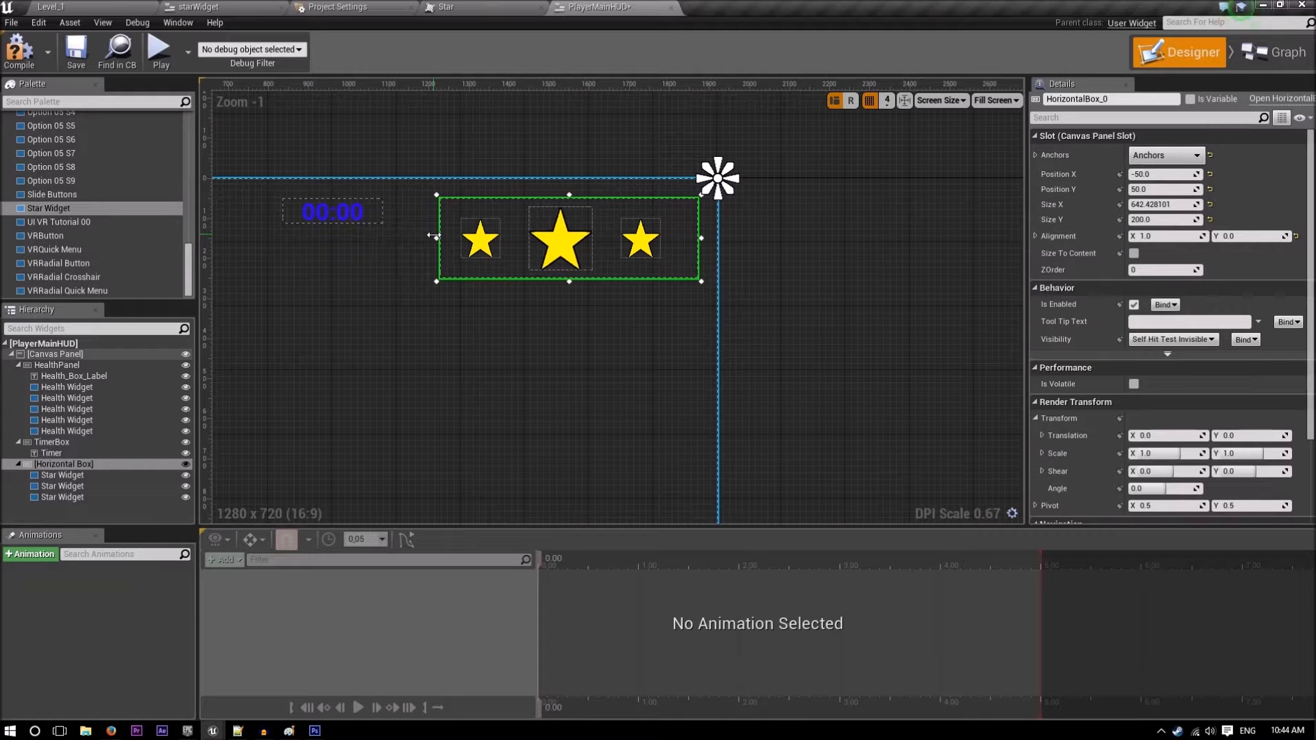
pyautogui.click(573, 426)
pyautogui.hotkey('ctrl', 's')
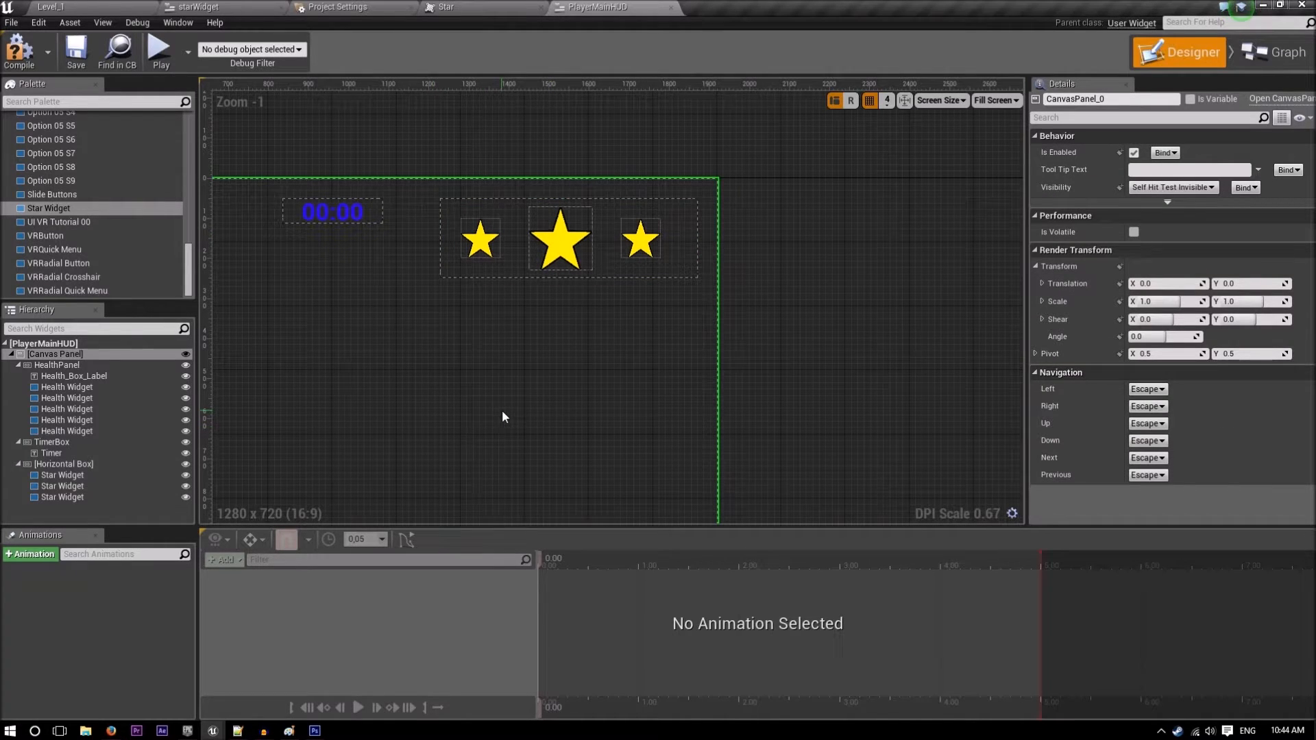
pyautogui.click(8, 31)
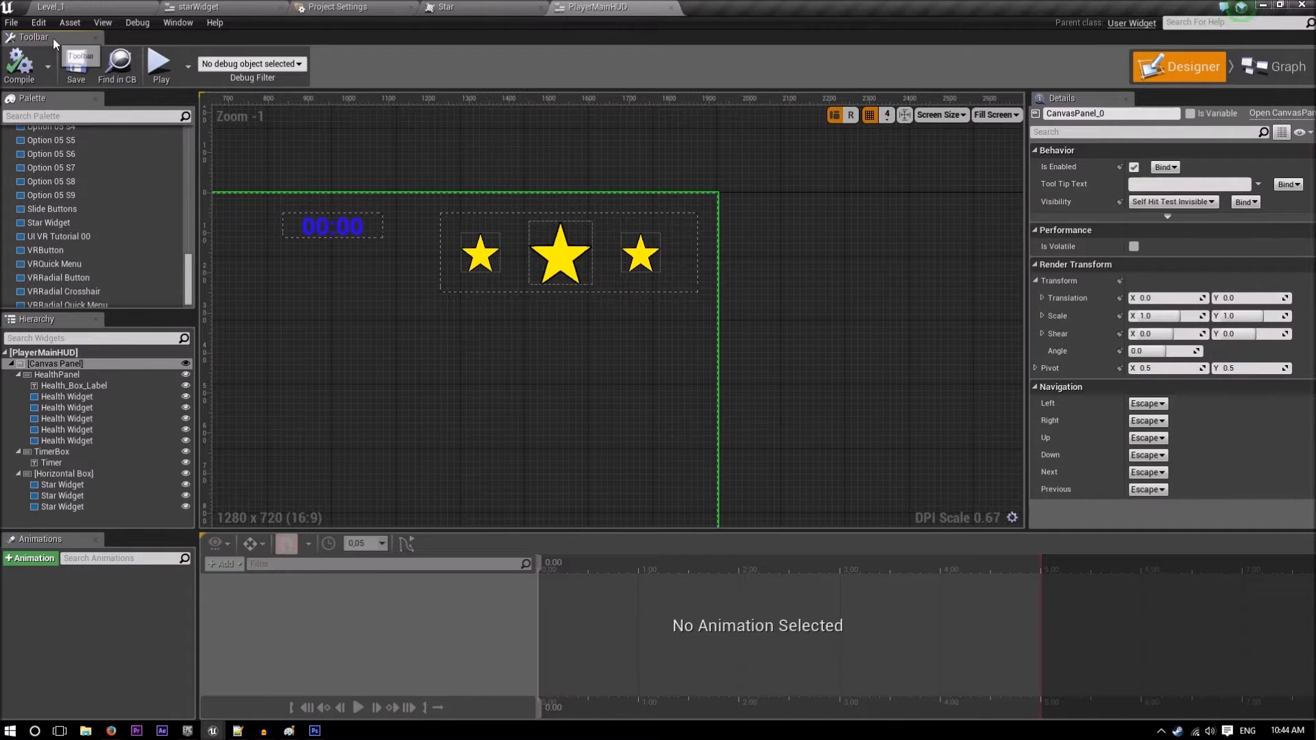
pyautogui.rightClick(54, 38)
pyautogui.click(83, 56)
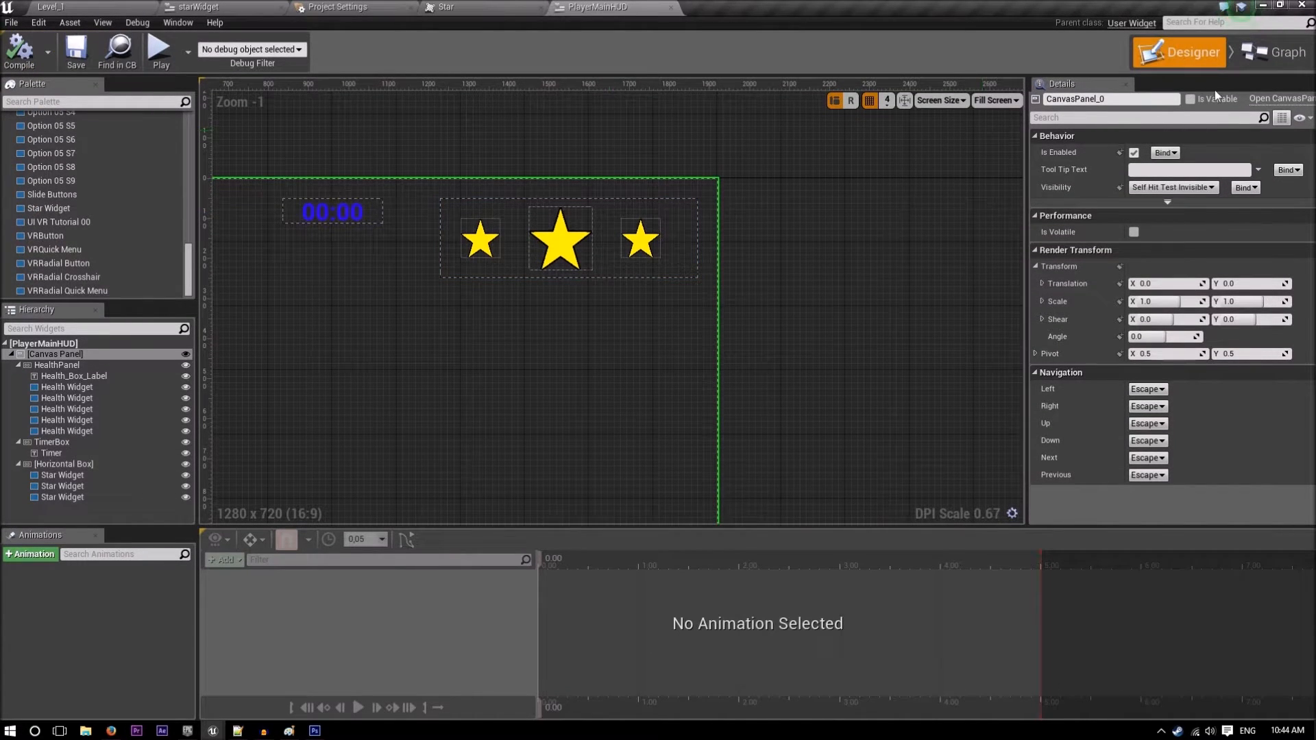
# - Open the HUD's Event Graph and examine the Event Construct chain from the health widget lookup through the ForLoop to Set Visibility
pyautogui.click(1285, 61)
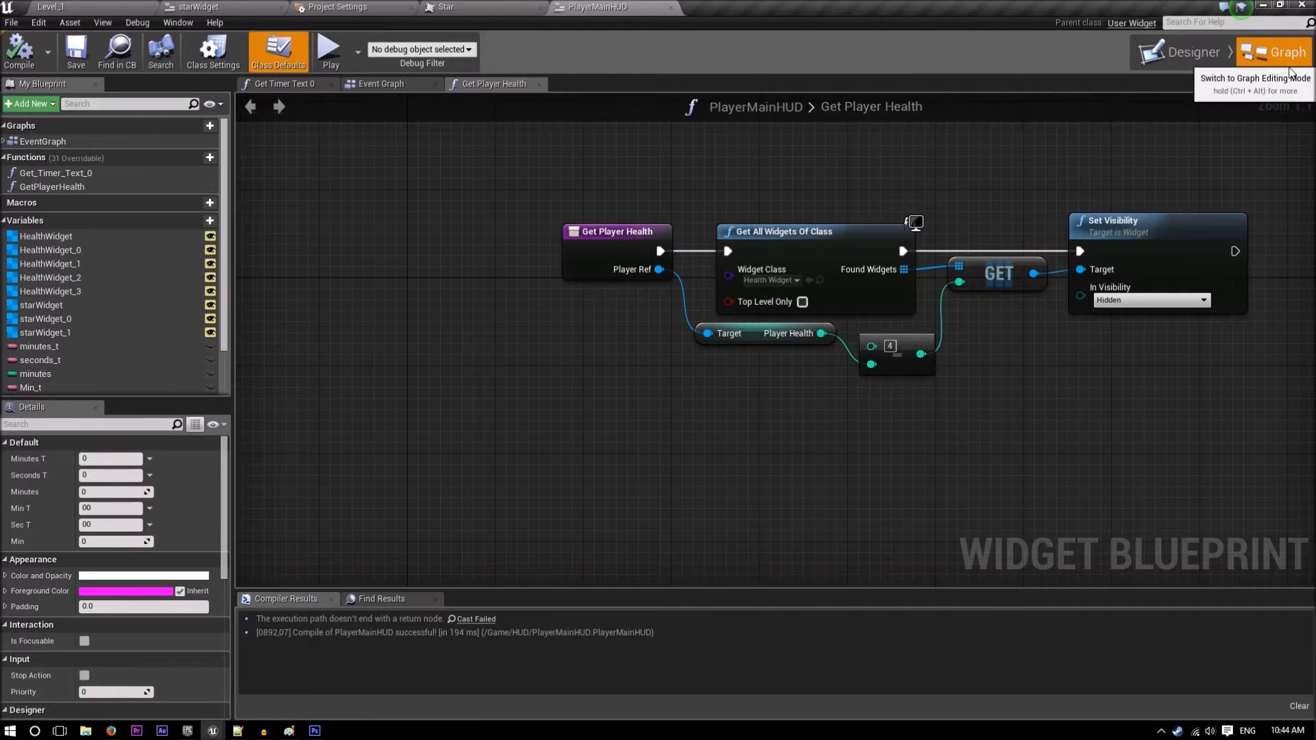
pyautogui.click(414, 87)
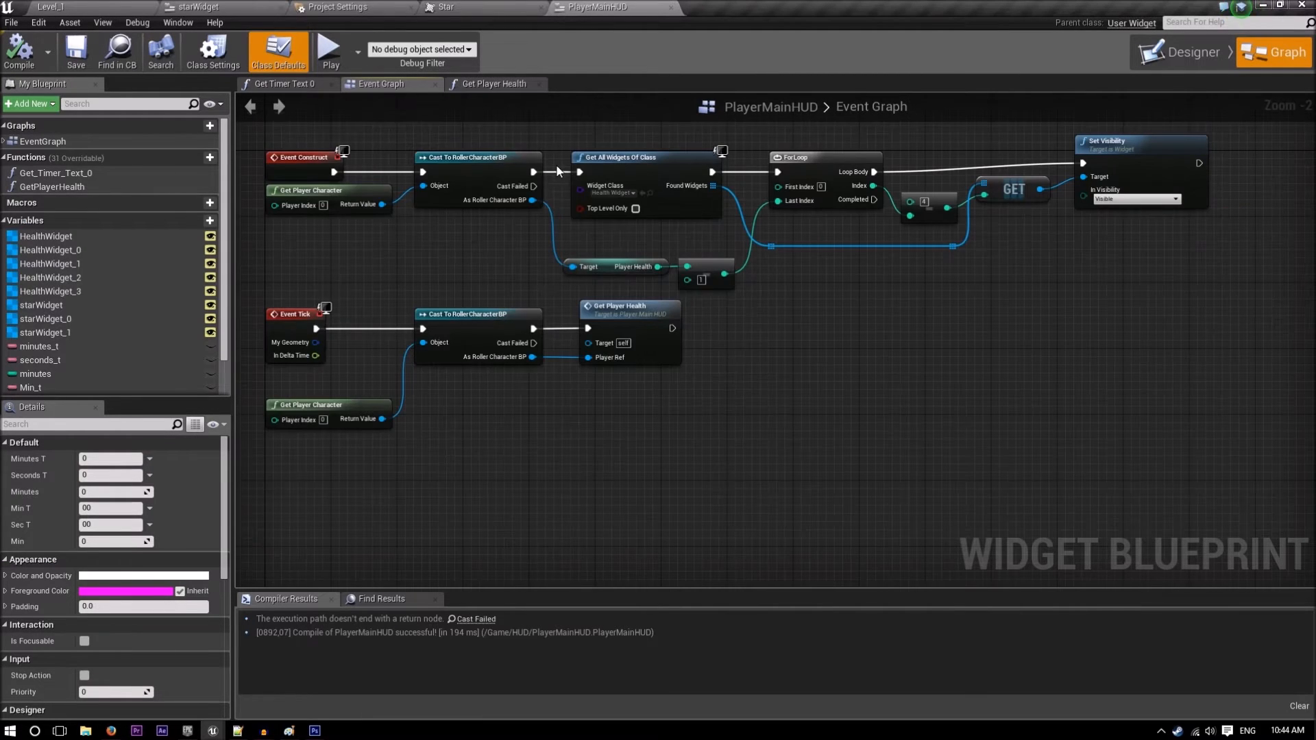
pyautogui.scroll(1, 422, 181)
pyautogui.scroll(1, 504, 236)
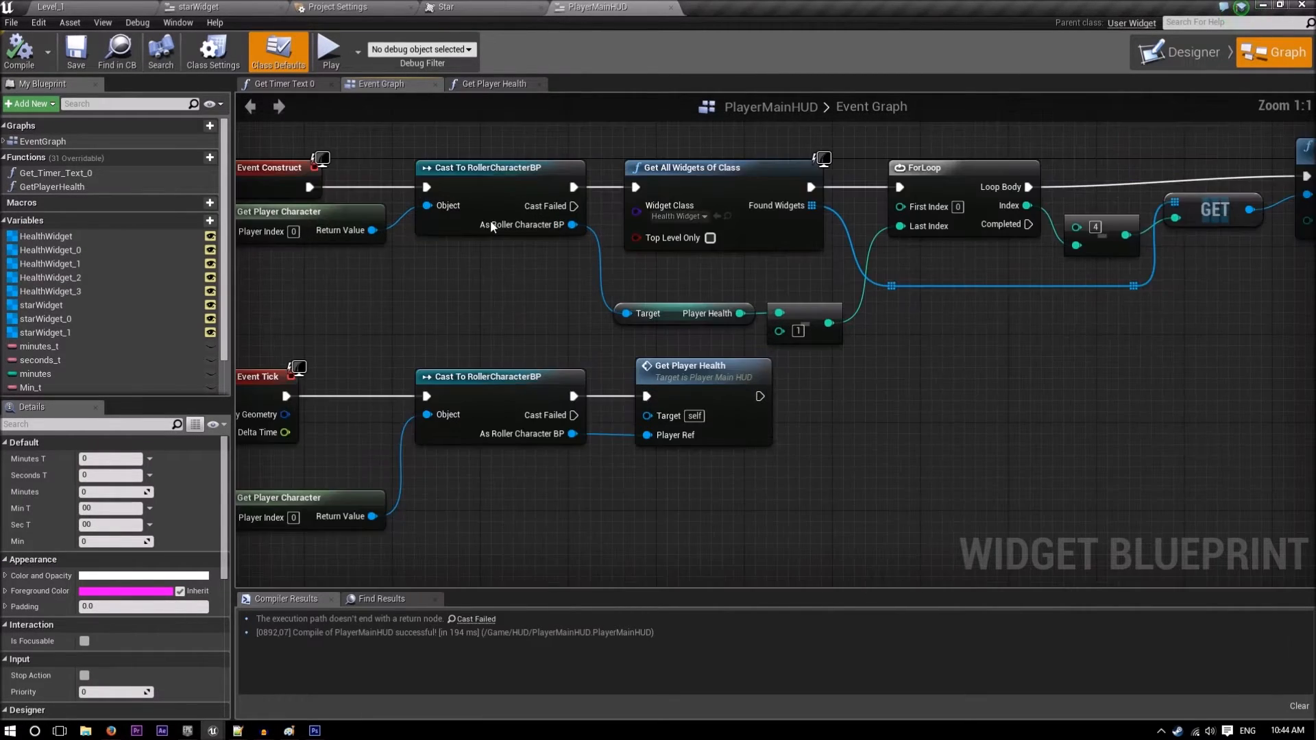
pyautogui.moveTo(499, 223); pyautogui.dragTo(401, 257, button='right')
pyautogui.moveTo(844, 318); pyautogui.dragTo(596, 313, button='right')
pyautogui.click(617, 204)
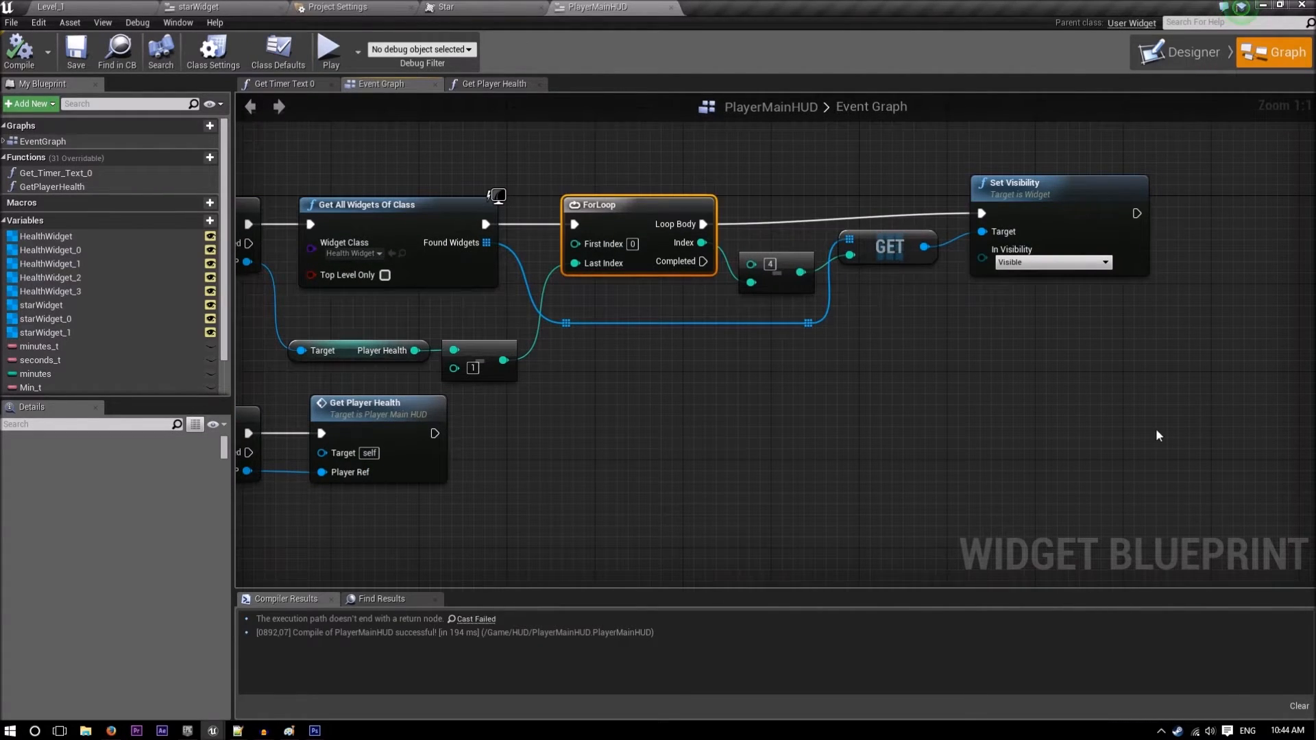
pyautogui.moveTo(1133, 435); pyautogui.dragTo(958, 444, button='right')
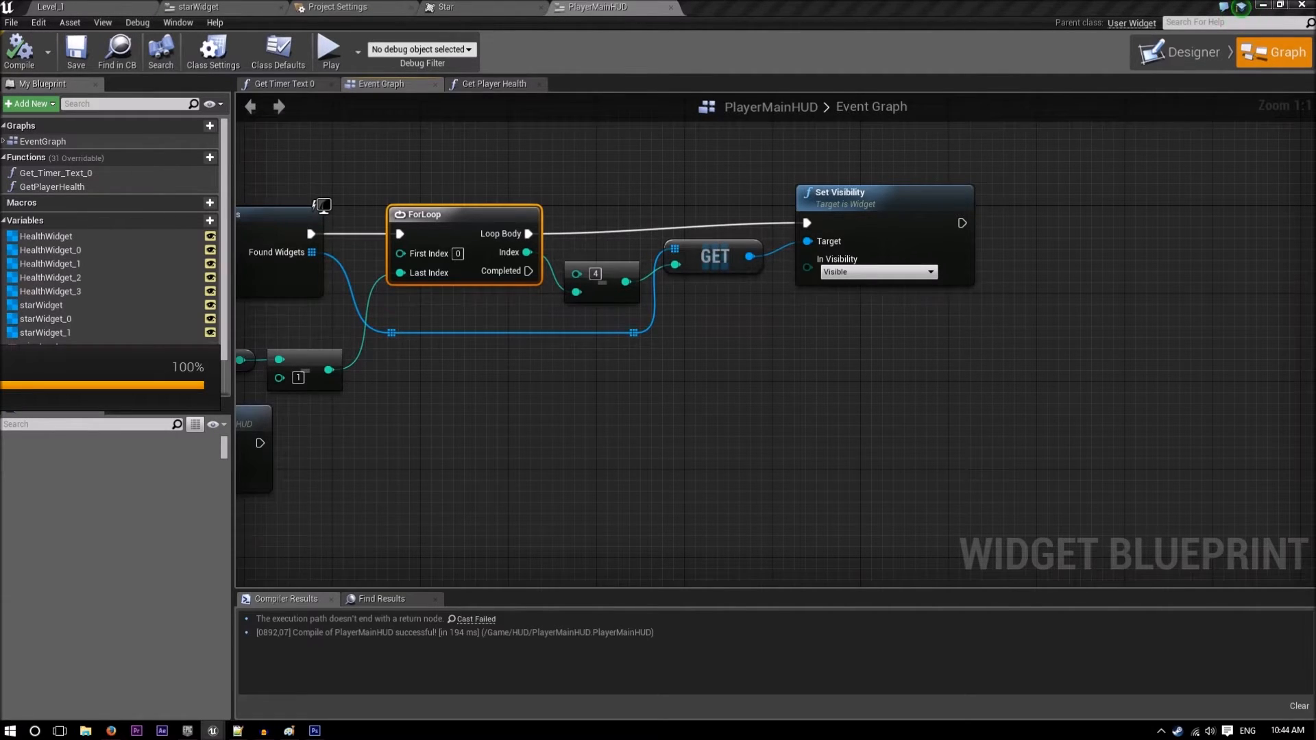
pyautogui.click(306, 155)
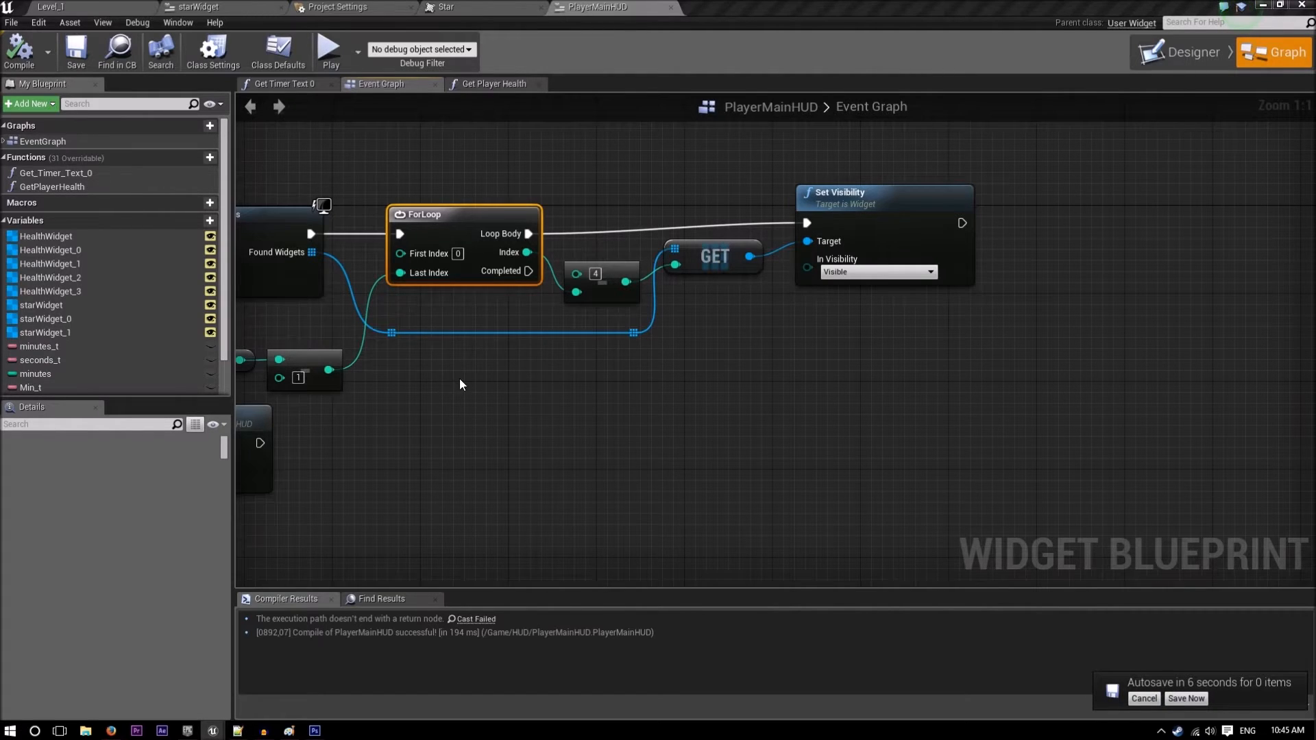
pyautogui.moveTo(459, 384); pyautogui.dragTo(465, 385, button='right')
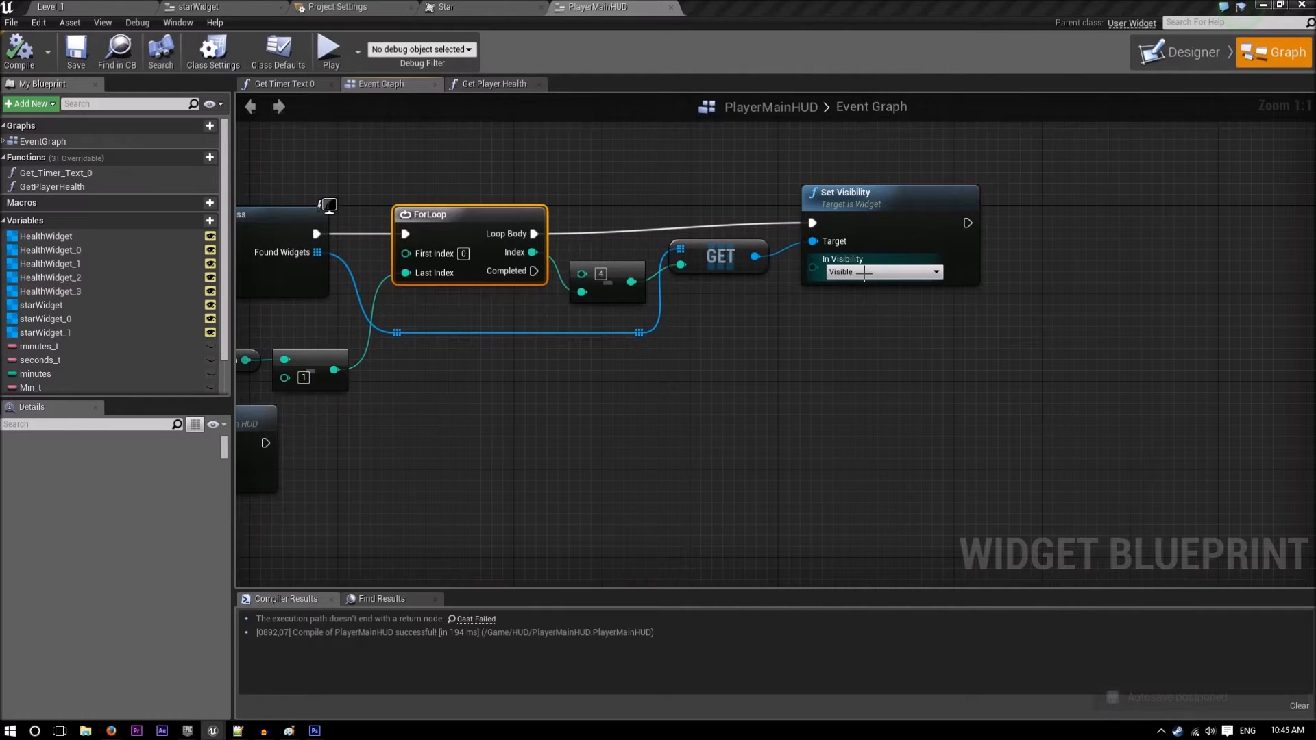
# - Add a Get All Widgets Of Class node connected to the Set Visibility node's execution output and align it with that node
pyautogui.moveTo(986, 332)
pyautogui.mouseDown(button='right')
pyautogui.moveTo(1090, 374)
pyautogui.moveTo(1282, 363)
pyautogui.moveTo(617, 368)
pyautogui.moveTo(594, 382)
pyautogui.moveTo(550, 369)
pyautogui.mouseUp(button='right')
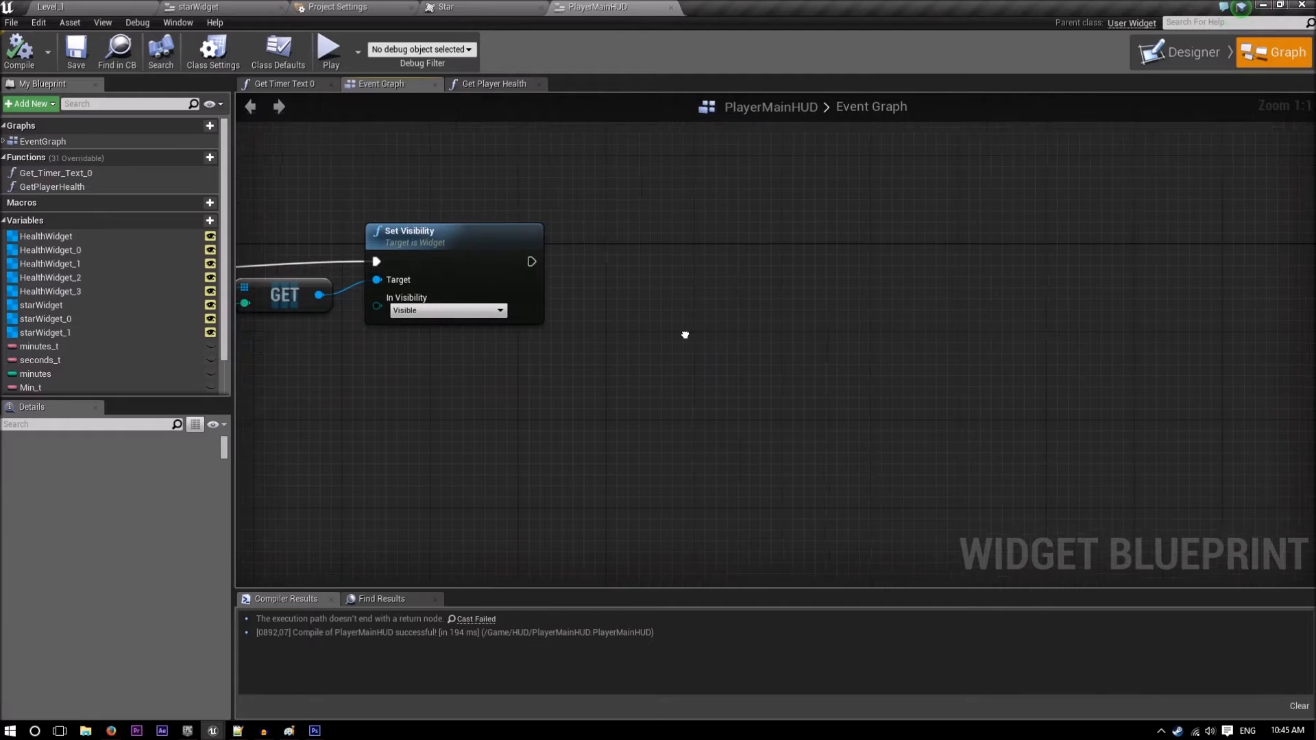
pyautogui.moveTo(529, 263); pyautogui.dragTo(582, 259)
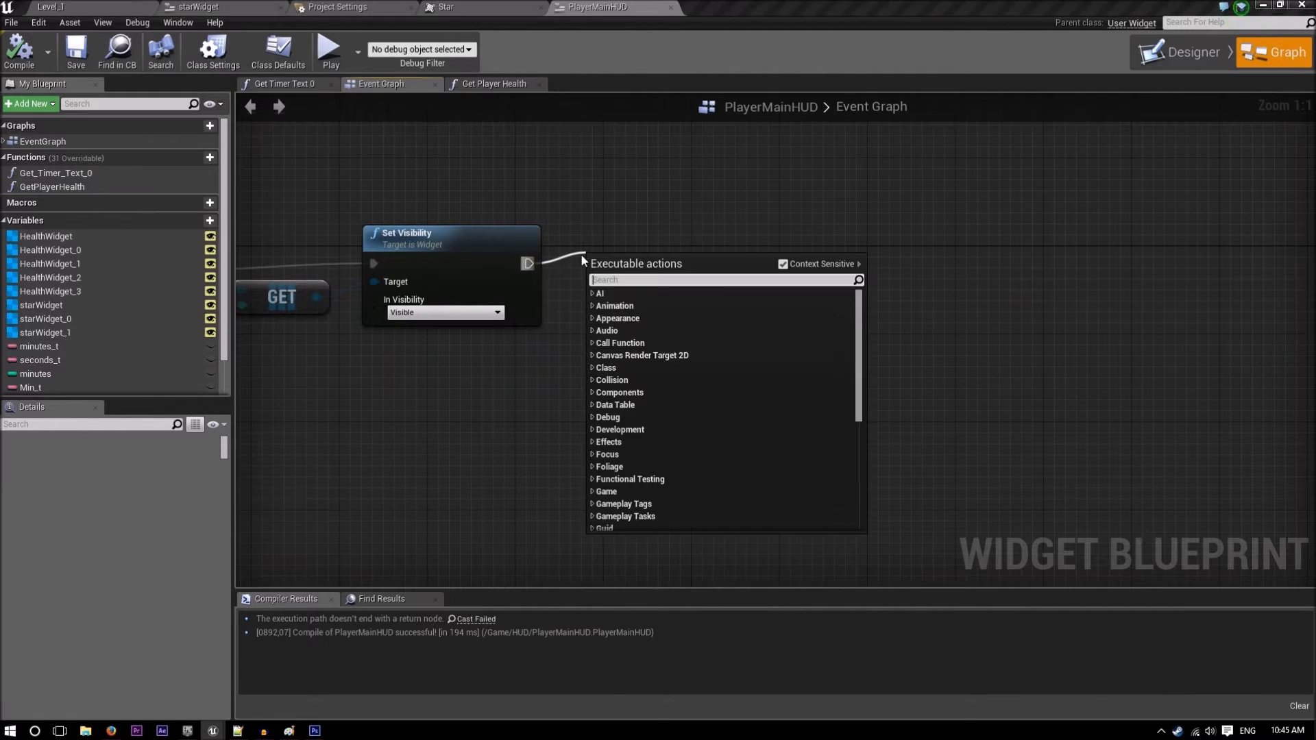
pyautogui.write('get all')
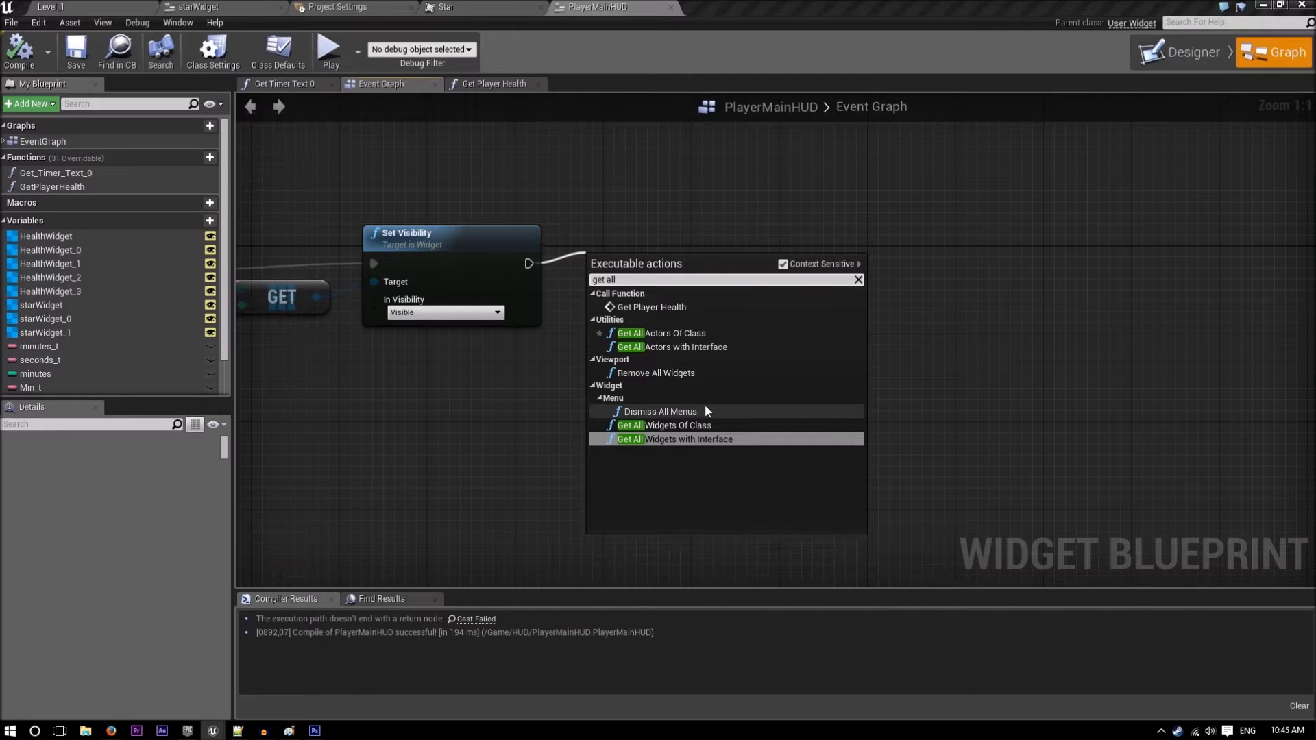
pyautogui.click(685, 249)
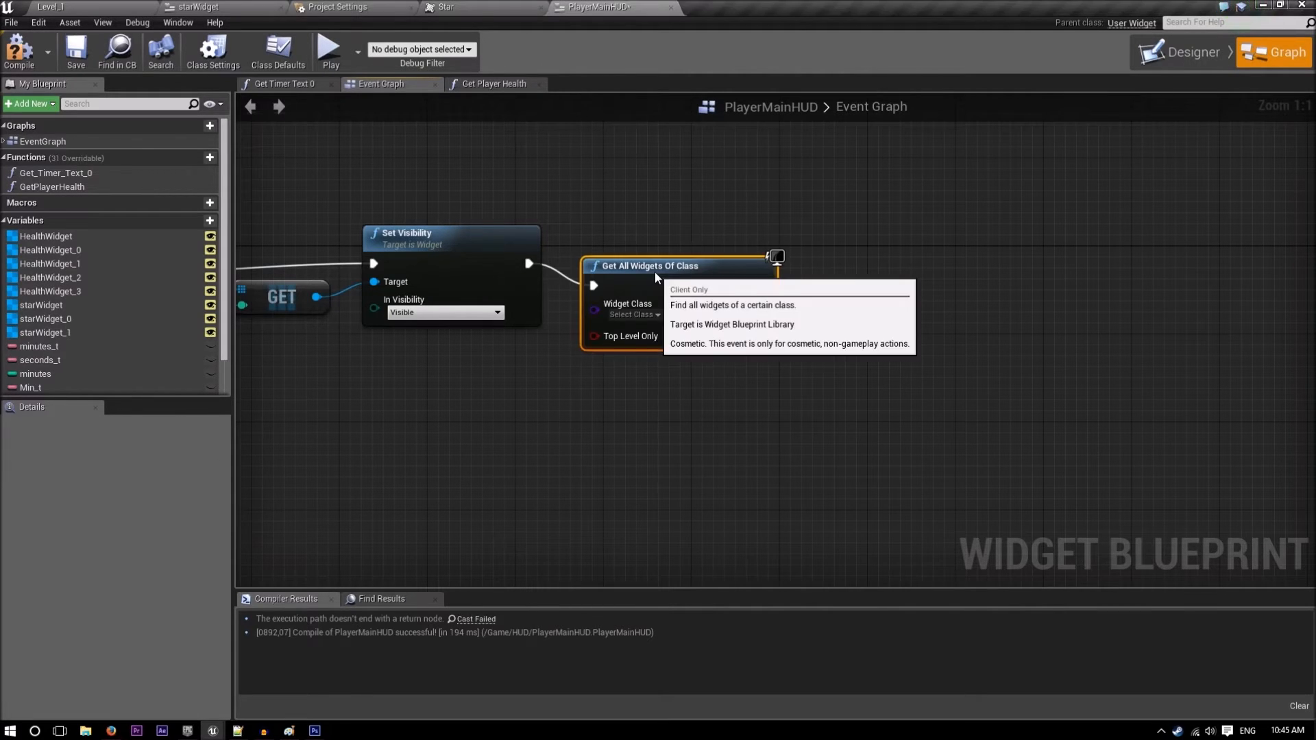
pyautogui.moveTo(655, 273); pyautogui.dragTo(678, 251)
# - Set the Get All Widgets Of Class node's Widget Class to Star Widget and disable Top Level Only
pyautogui.click(657, 293)
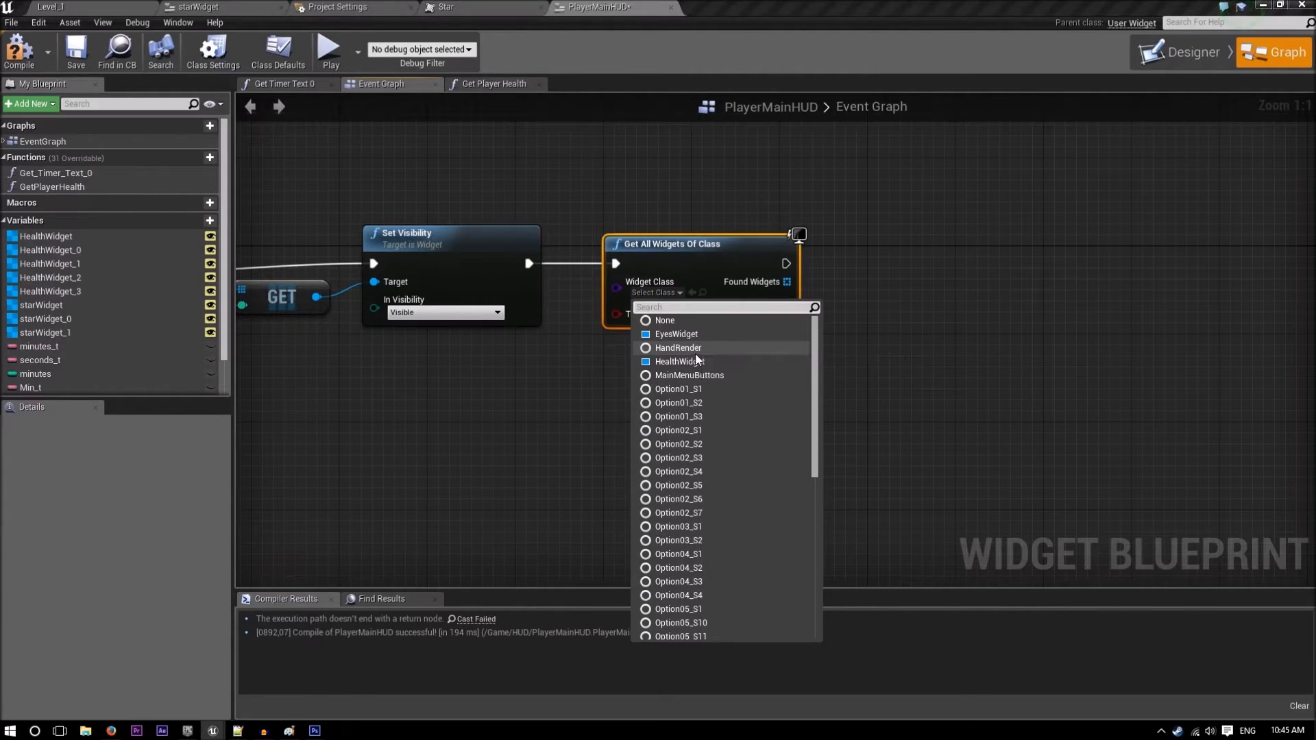
pyautogui.write('star')
pyautogui.click(694, 340)
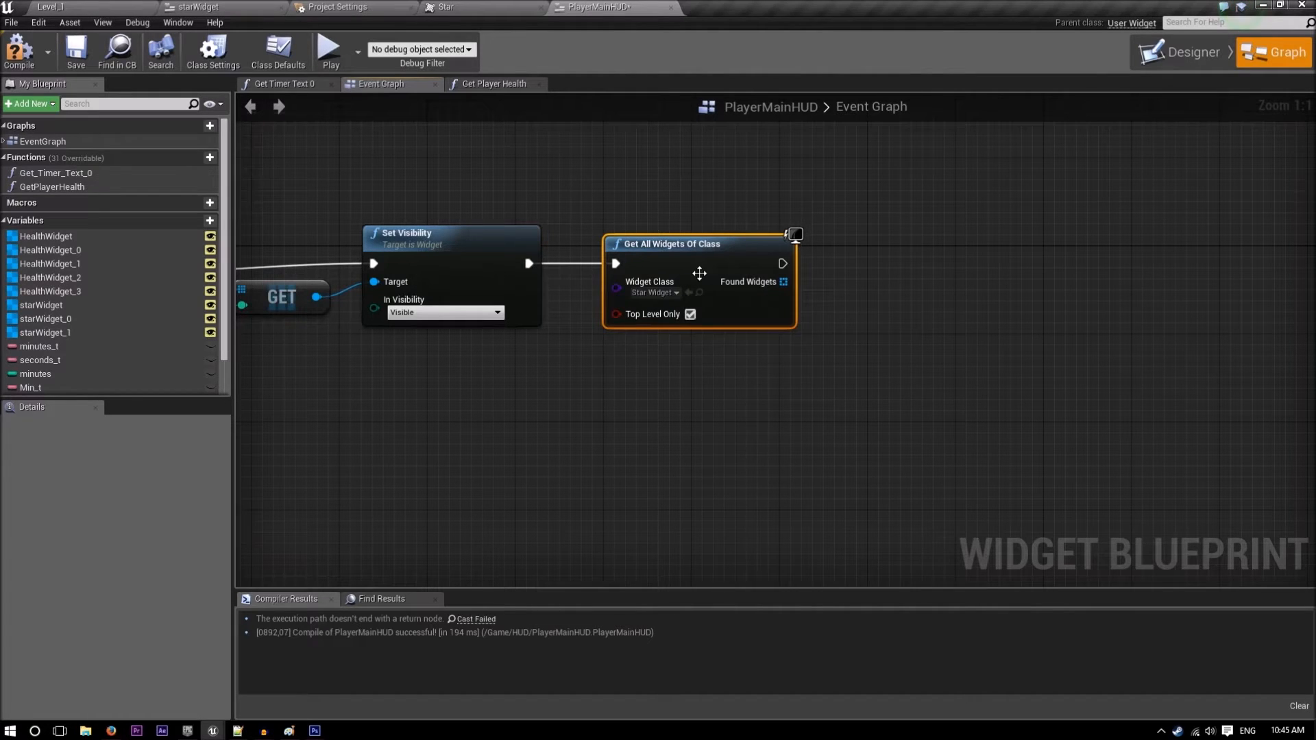
pyautogui.click(690, 314)
pyautogui.moveTo(734, 274); pyautogui.dragTo(712, 274)
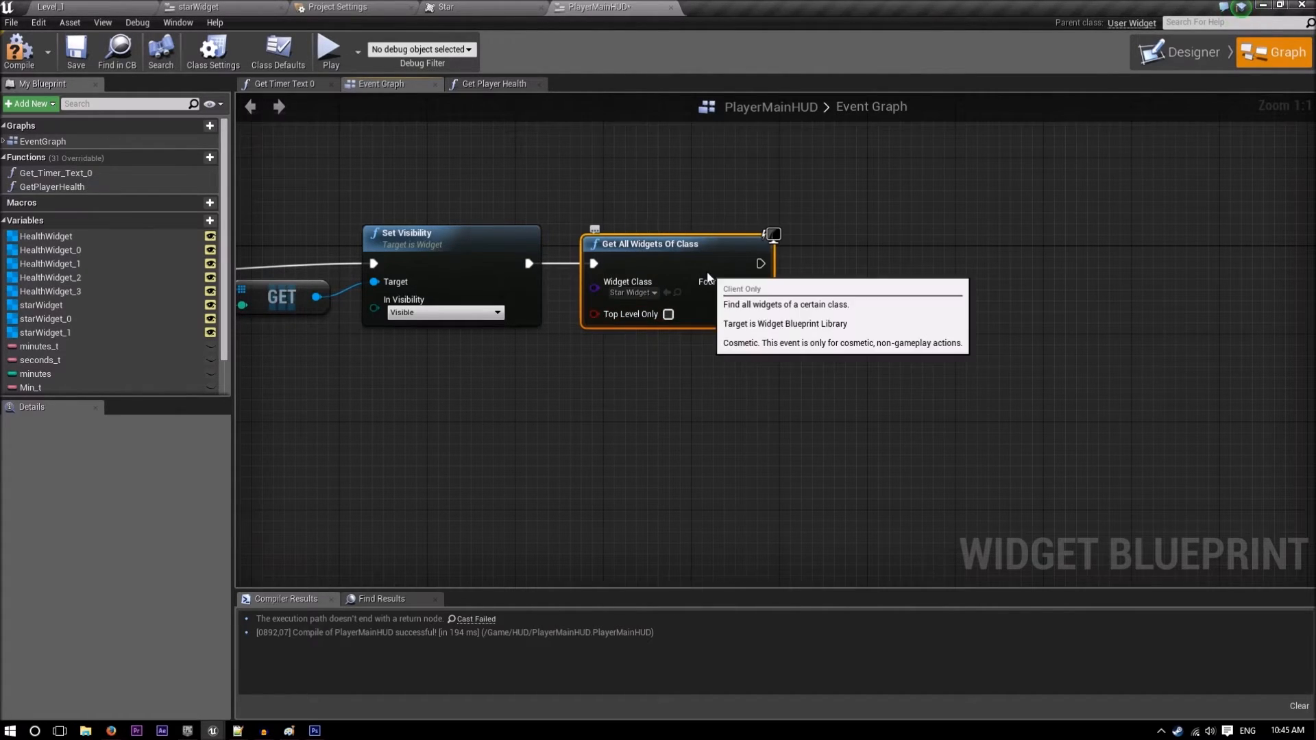
pyautogui.moveTo(805, 340); pyautogui.dragTo(750, 336, button='right')
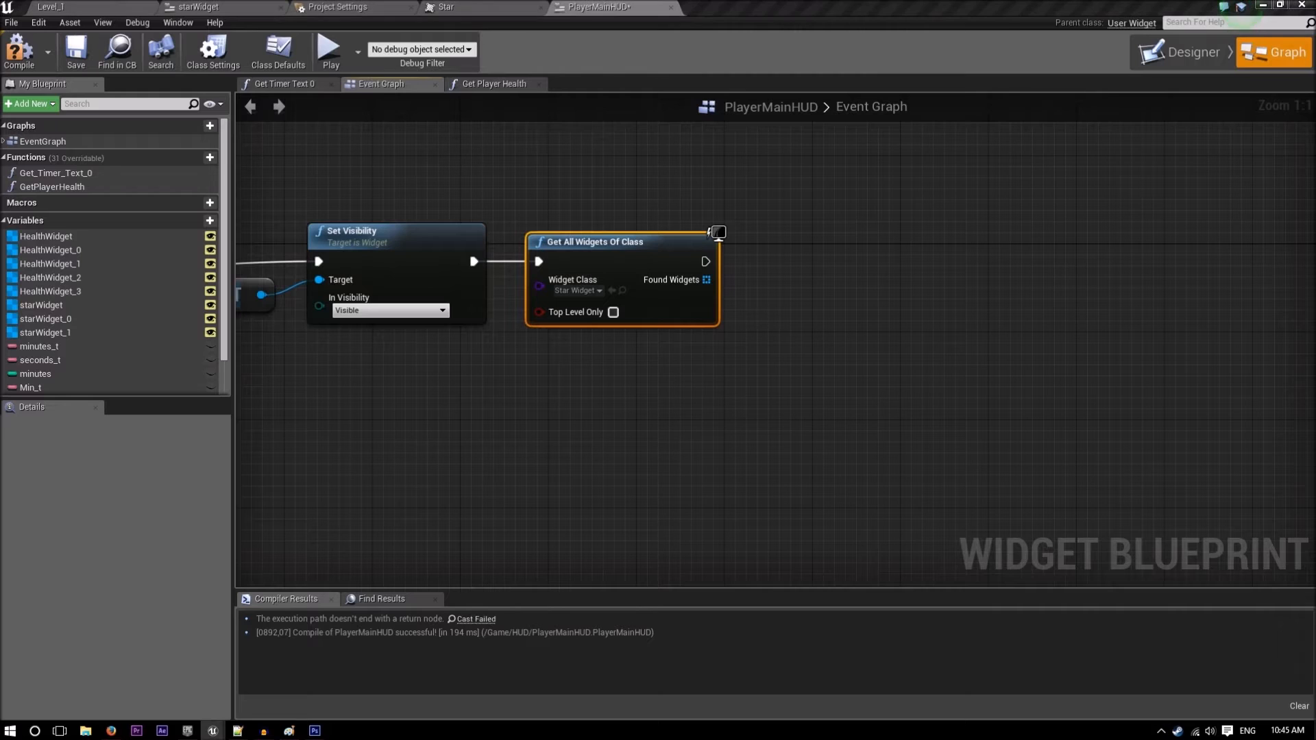
pyautogui.moveTo(707, 279); pyautogui.dragTo(714, 279)
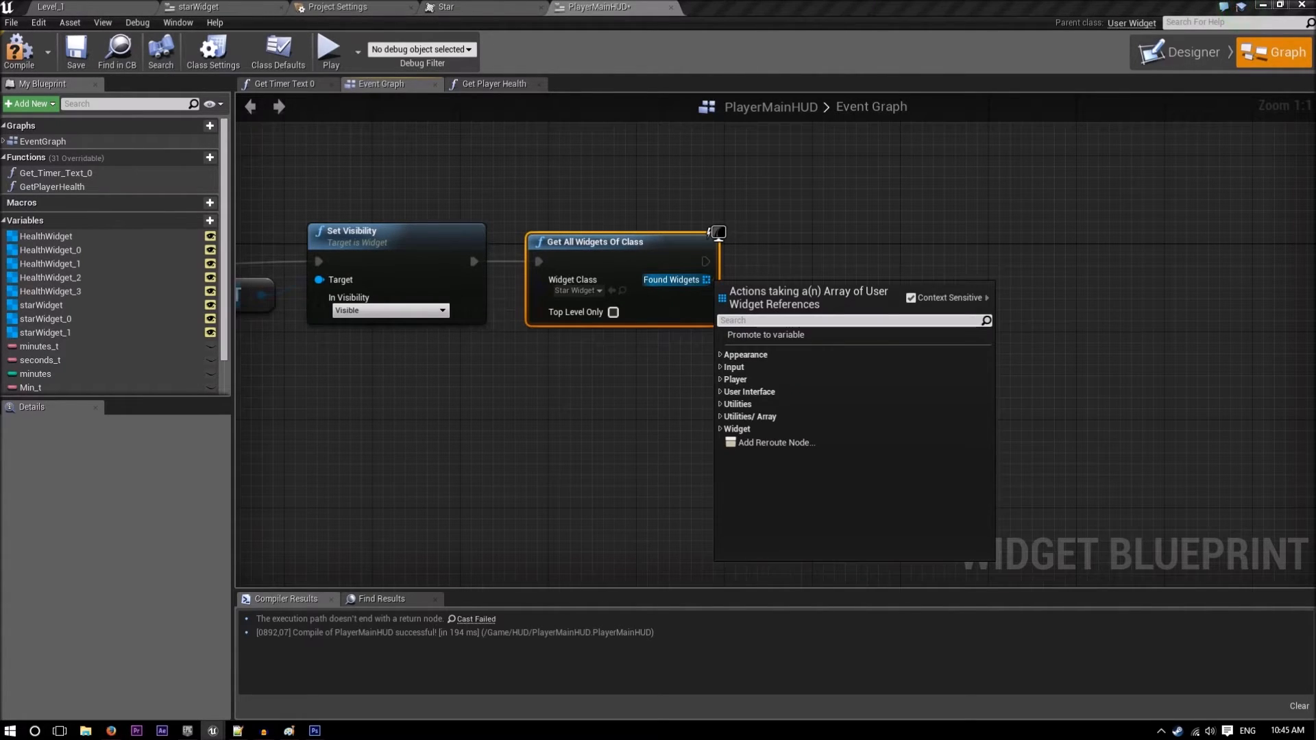
pyautogui.press('Escape')
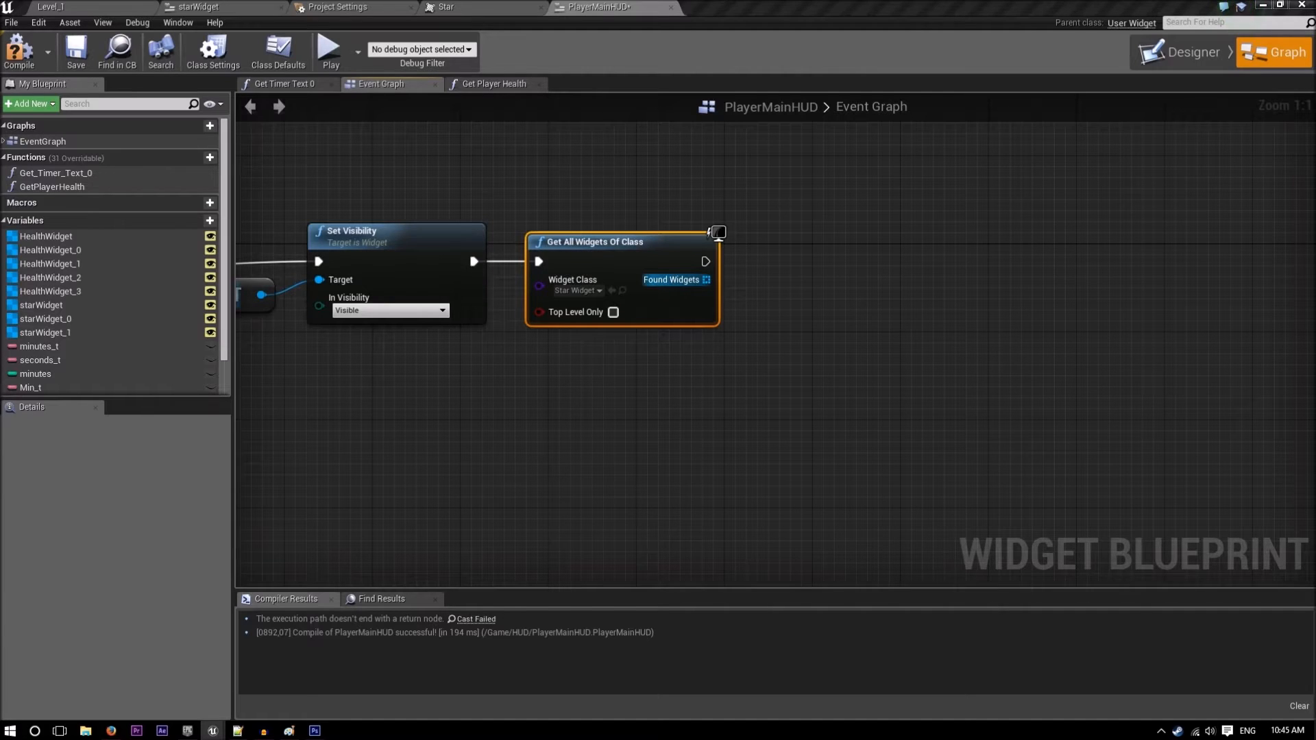
# - Create a new variable named starWidgets in the HUD blueprint
pyautogui.click(210, 220)
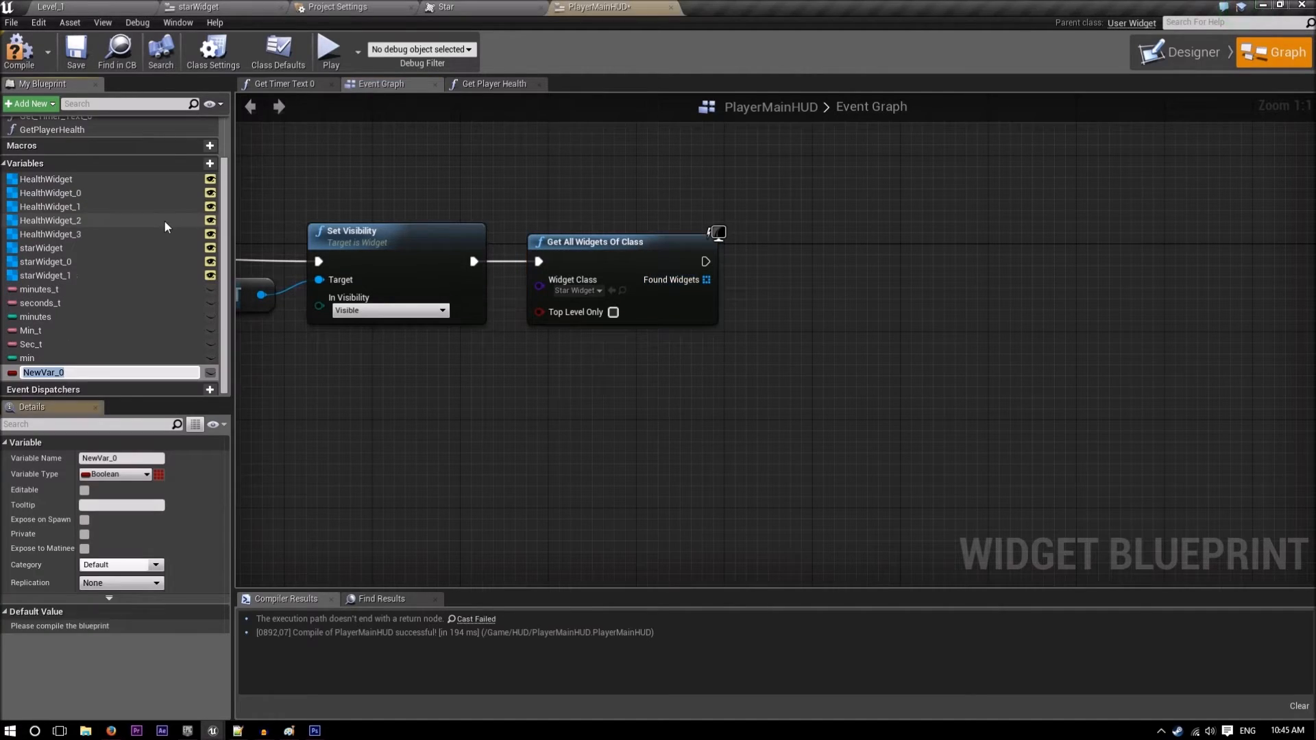
pyautogui.write('star')
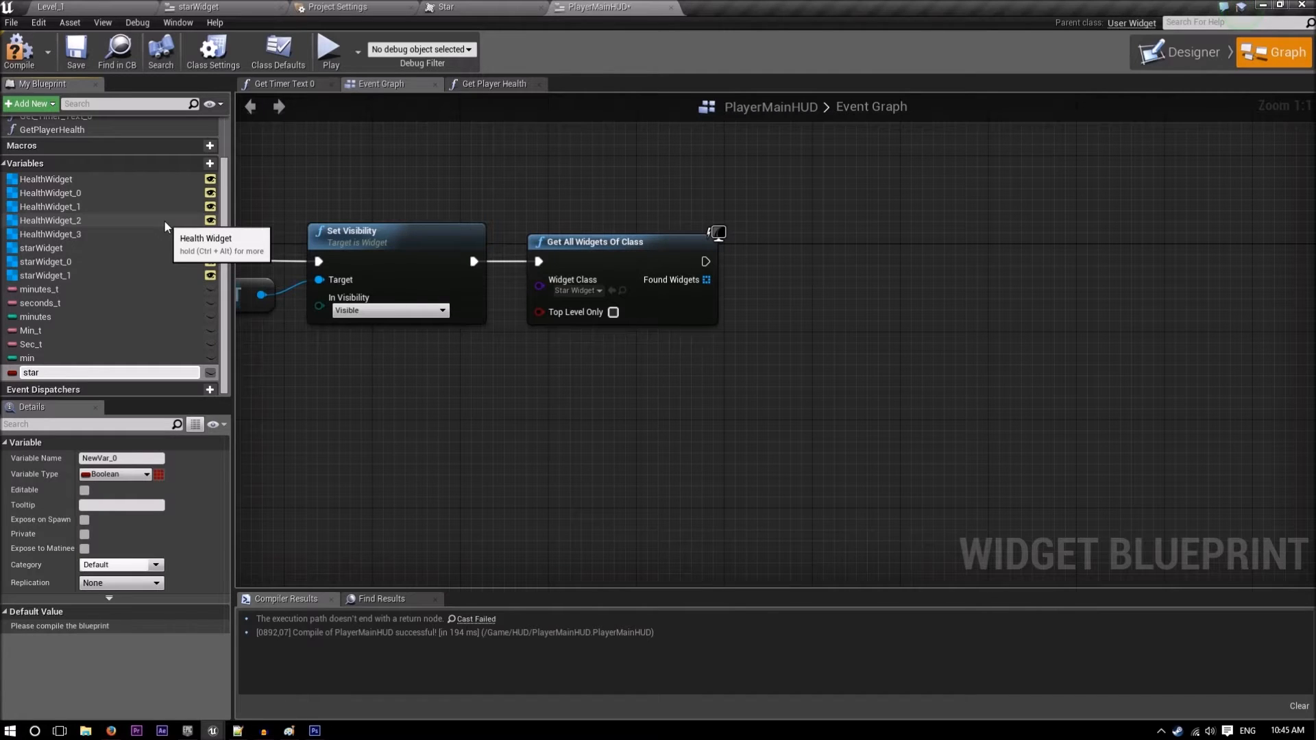
pyautogui.write('Widgets')
pyautogui.press('Return')
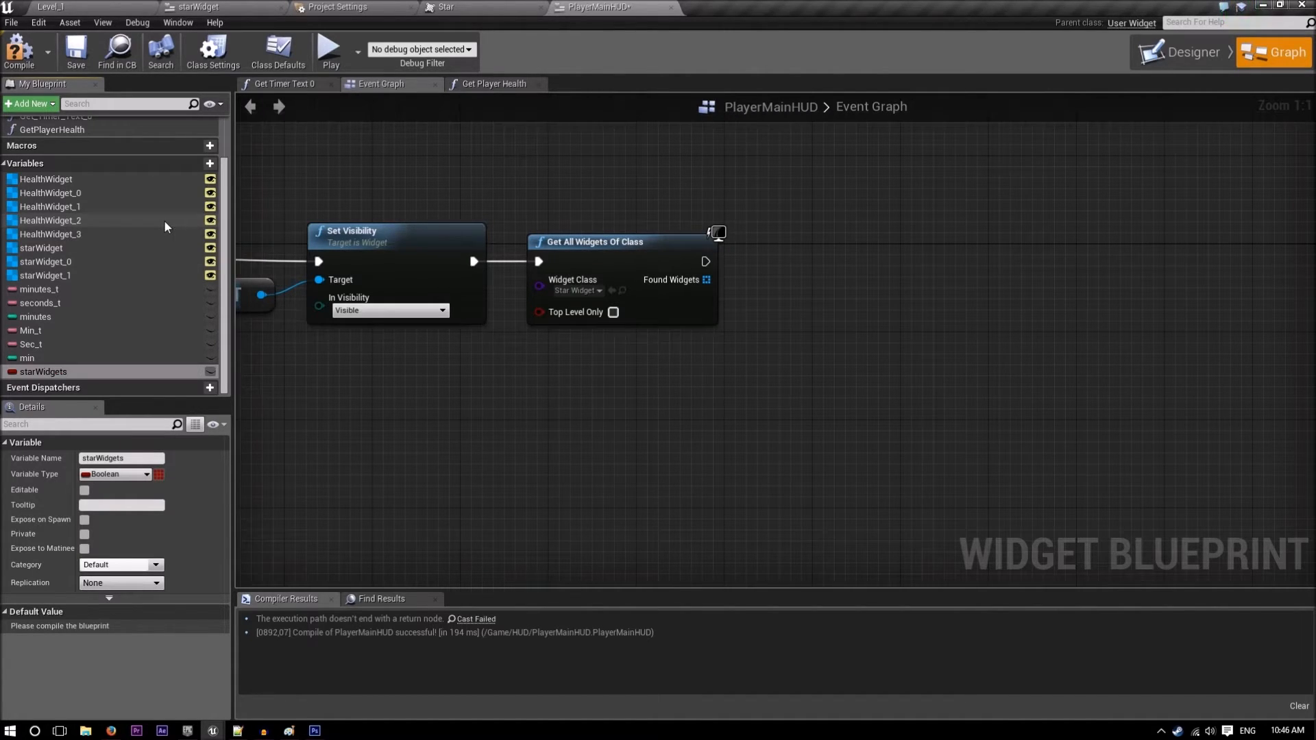
# - Set the starWidgets variable's type to Star Widget reference and make it an array
pyautogui.click(116, 474)
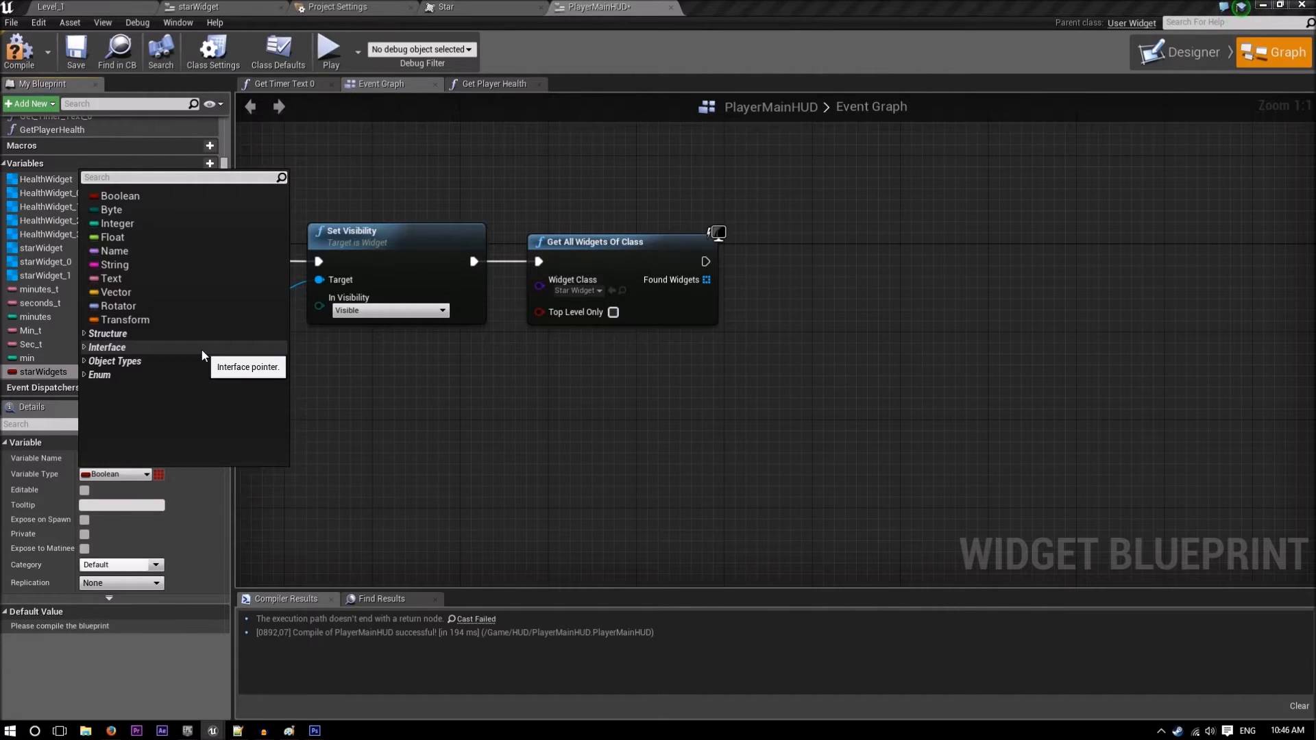
pyautogui.write('sta')
pyautogui.moveTo(203, 355)
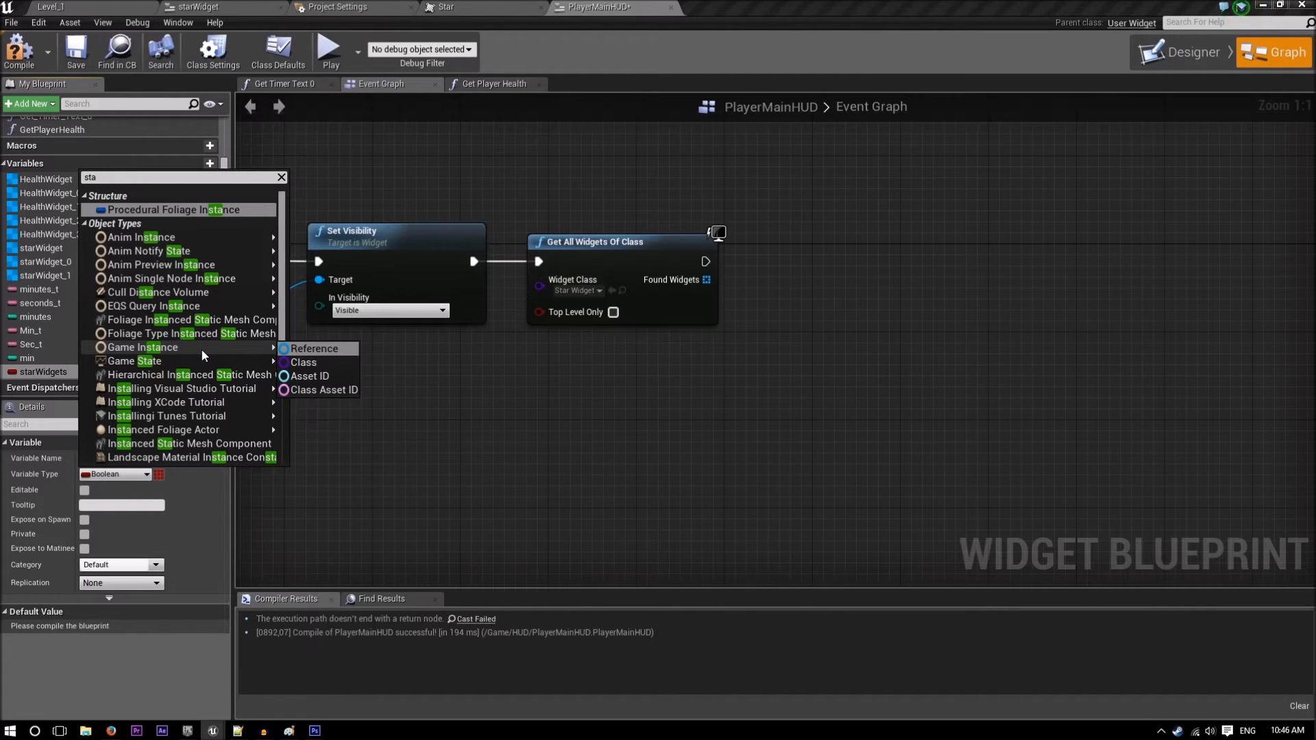
pyautogui.press('BackSpace')
pyautogui.press('BackSpace')
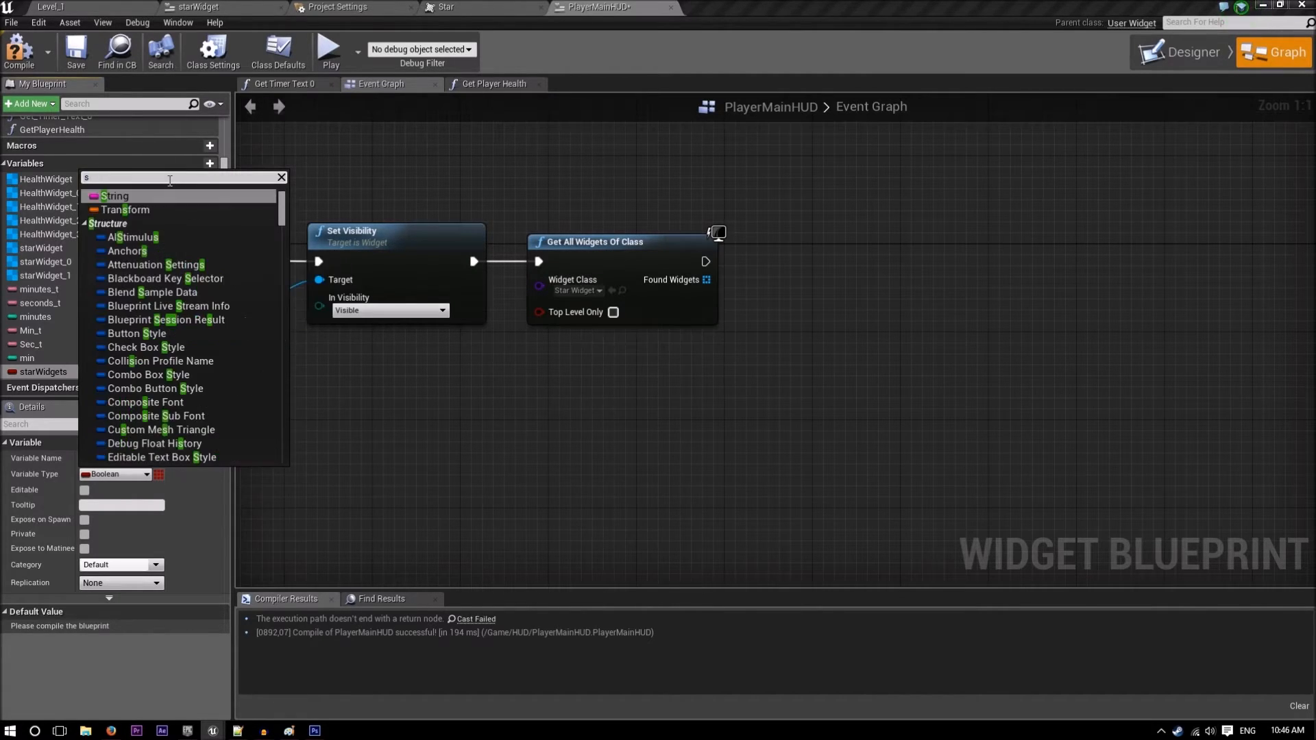
pyautogui.write('tar')
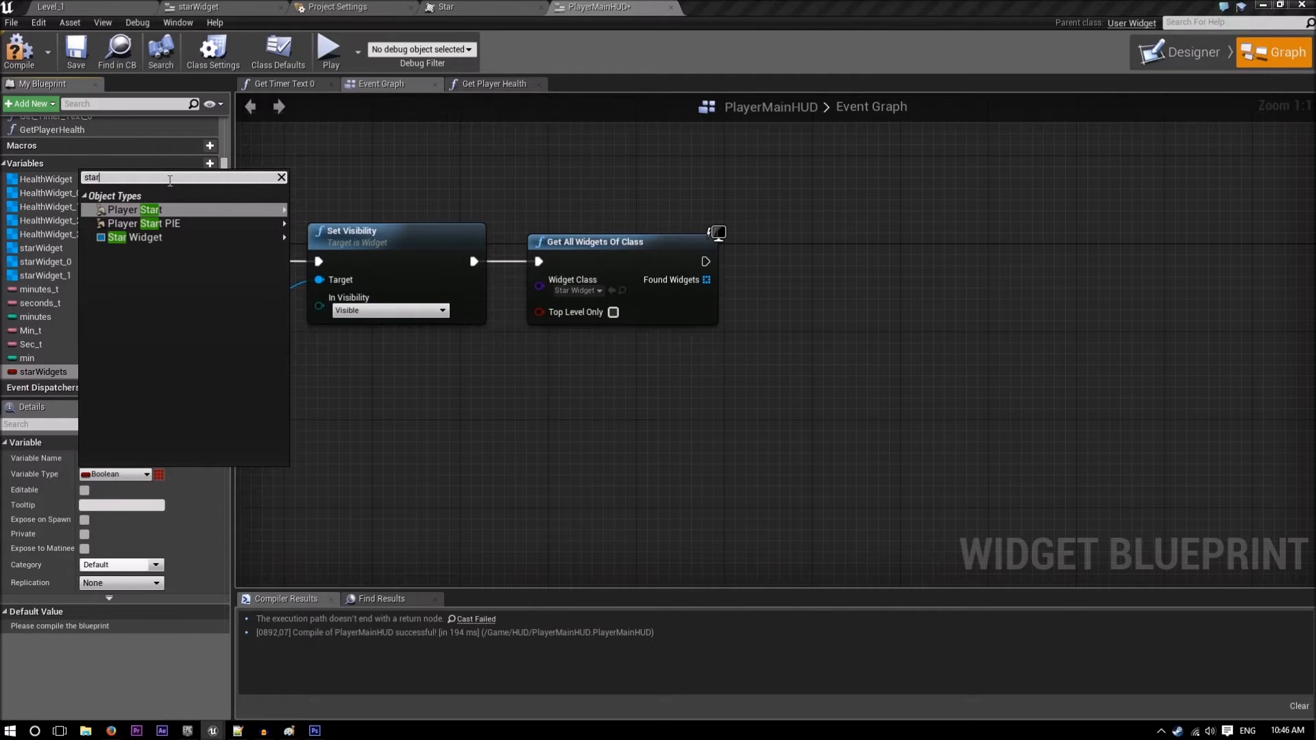
pyautogui.moveTo(194, 237)
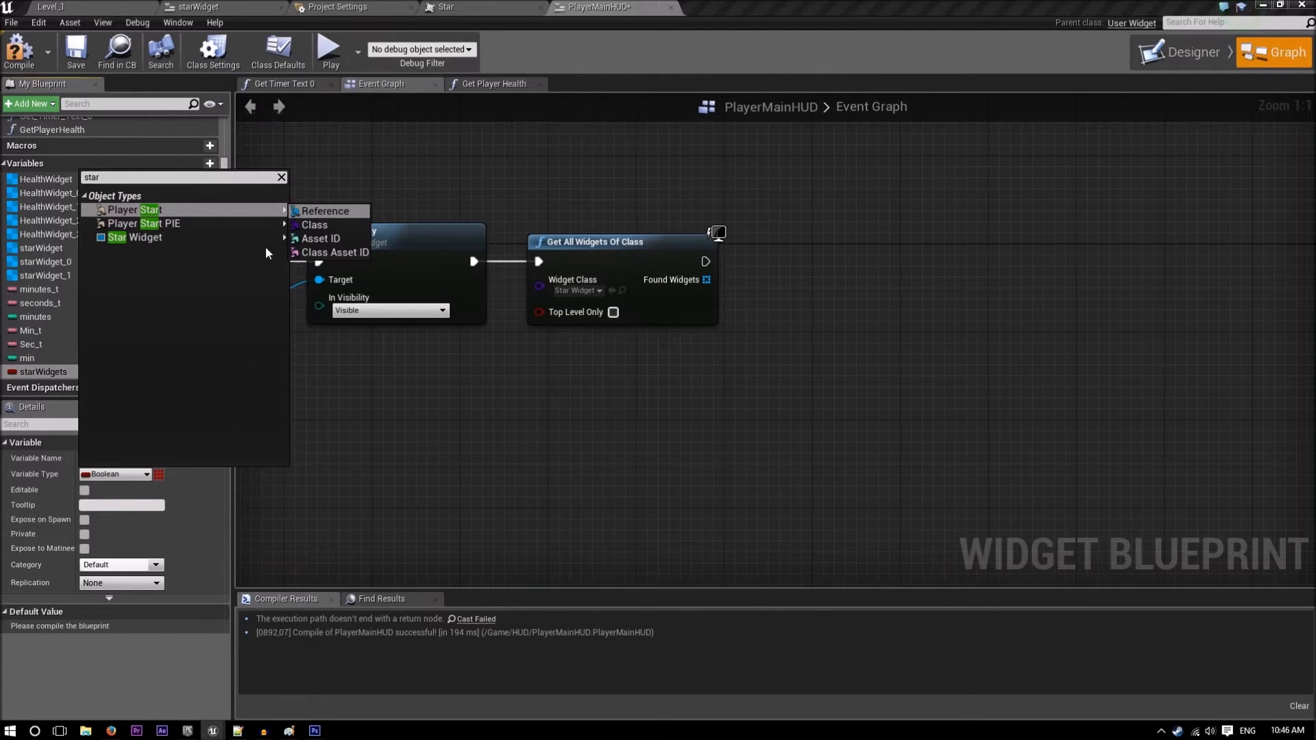
pyautogui.click(332, 238)
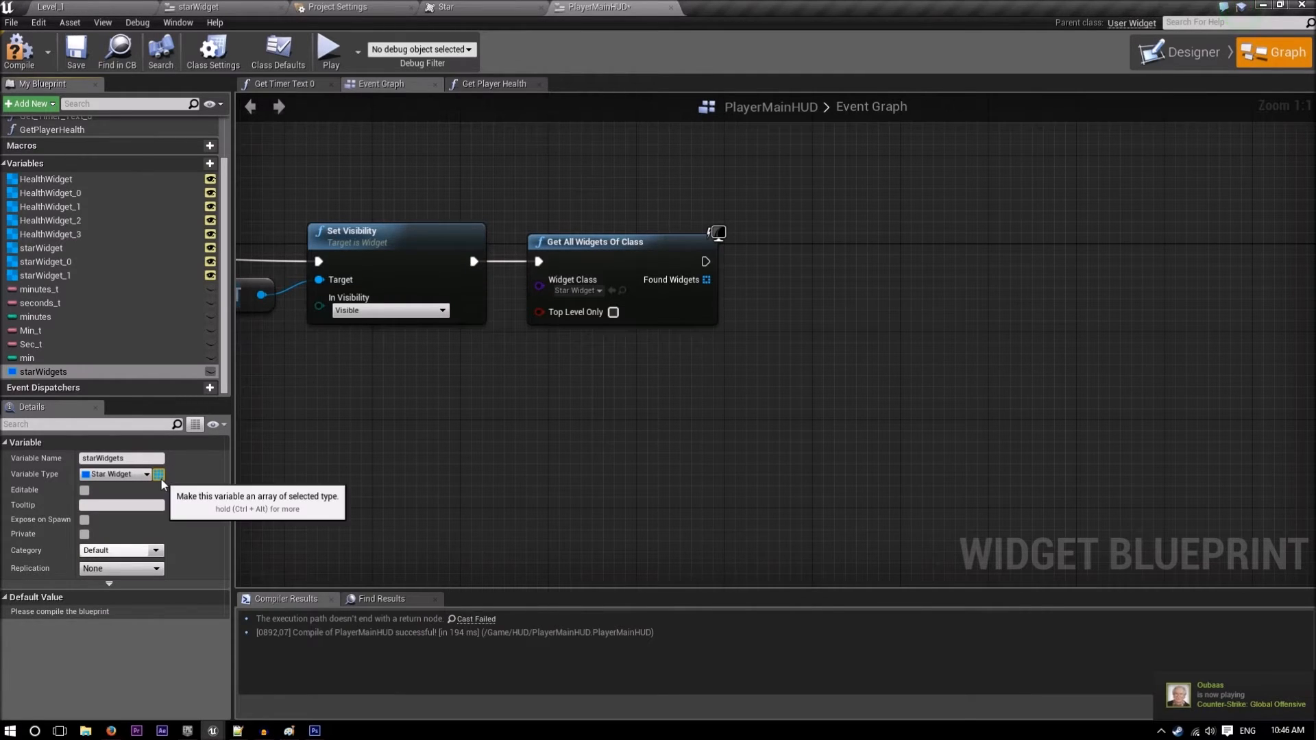
pyautogui.click(159, 475)
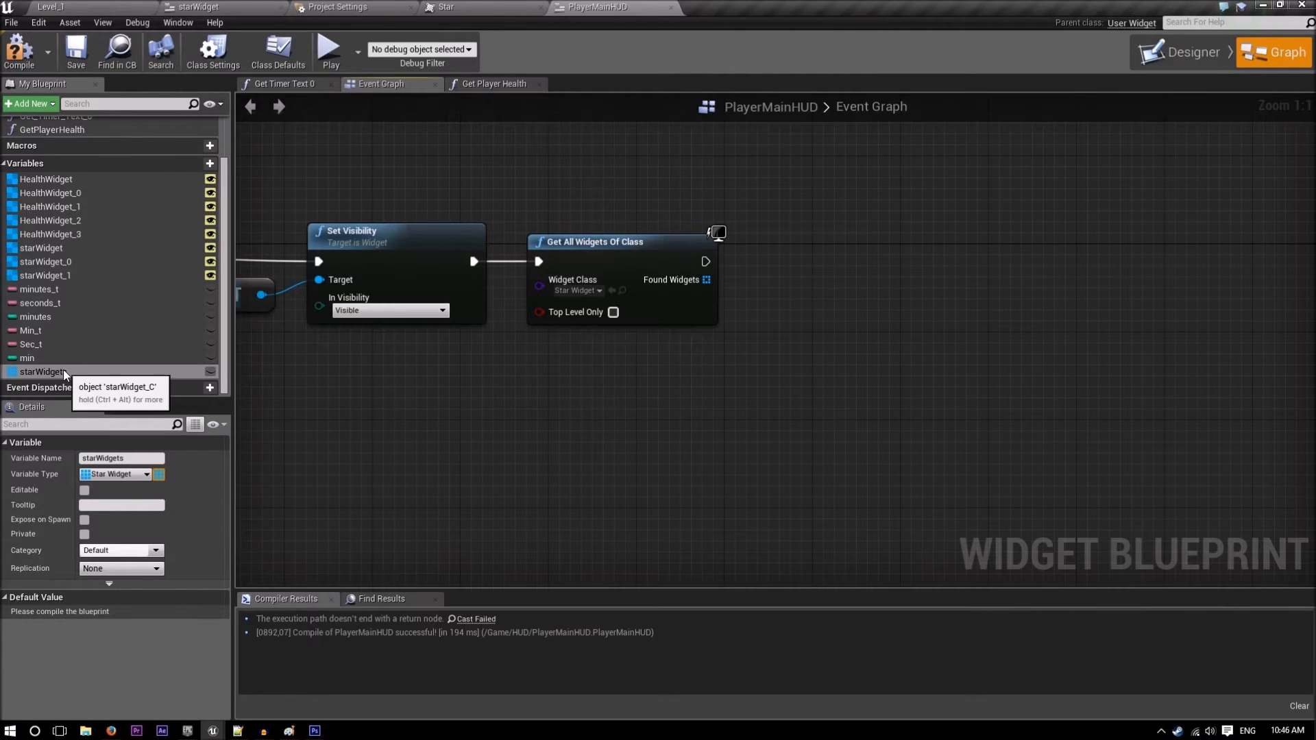
# - Try to connect Found Widgets to a starWidgets setter placed after Get All Widgets Of Class, and delete the setter
pyautogui.keyDown('alt'); pyautogui.moveTo(65, 372); pyautogui.dragTo(796, 259); pyautogui.keyUp('alt')
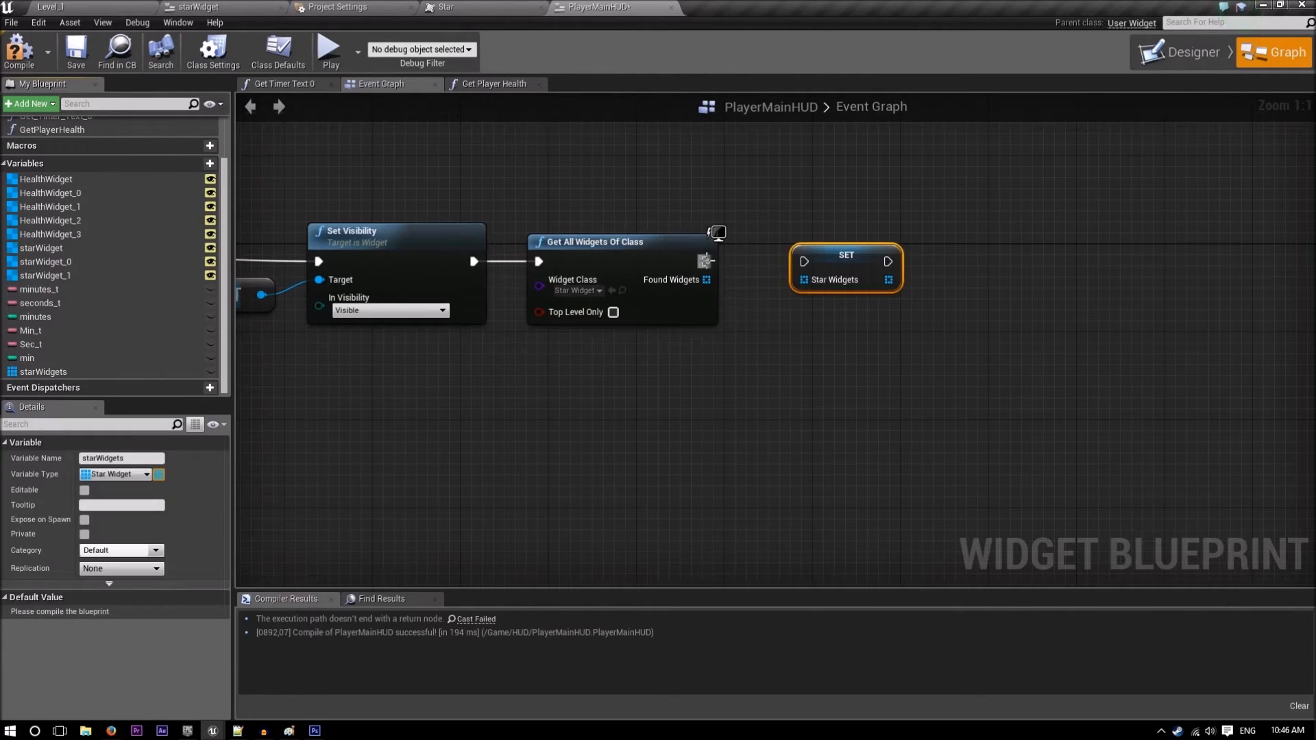
pyautogui.moveTo(706, 261); pyautogui.dragTo(804, 261)
pyautogui.moveTo(714, 281); pyautogui.dragTo(822, 279)
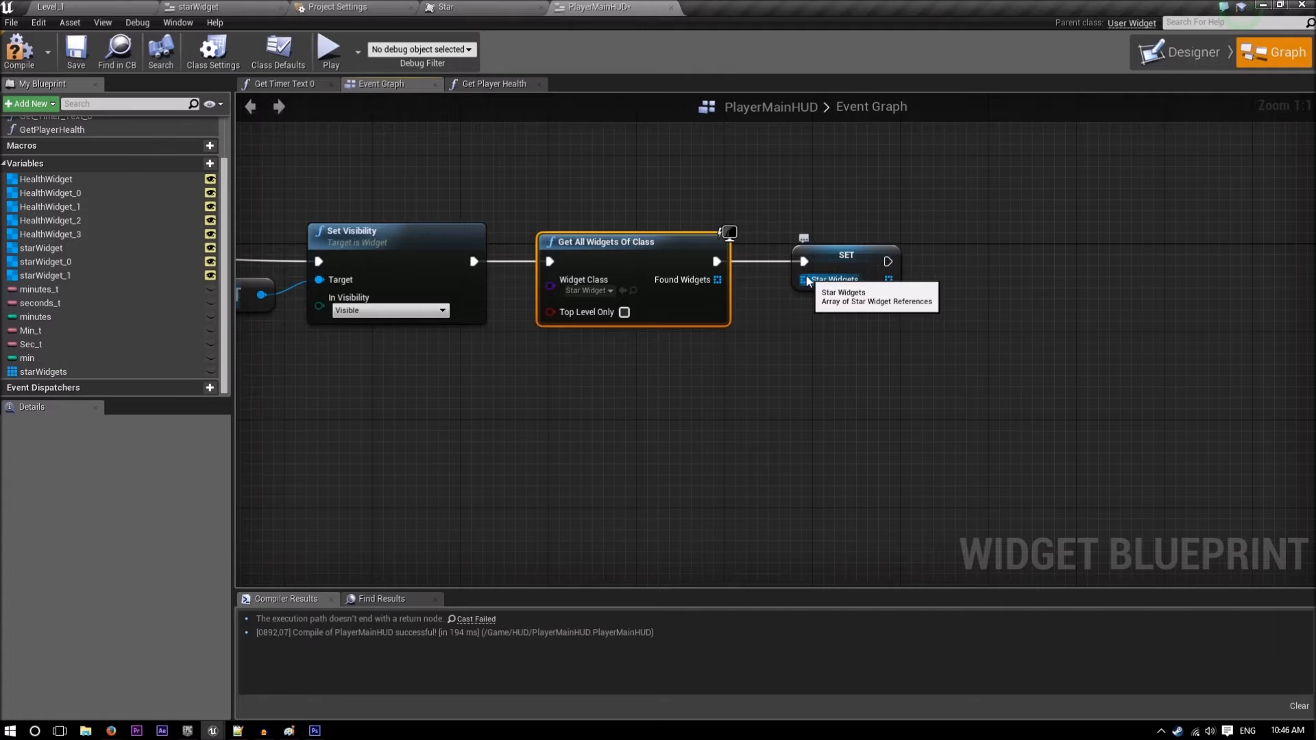
pyautogui.moveTo(806, 281); pyautogui.dragTo(720, 278)
pyautogui.click(850, 260)
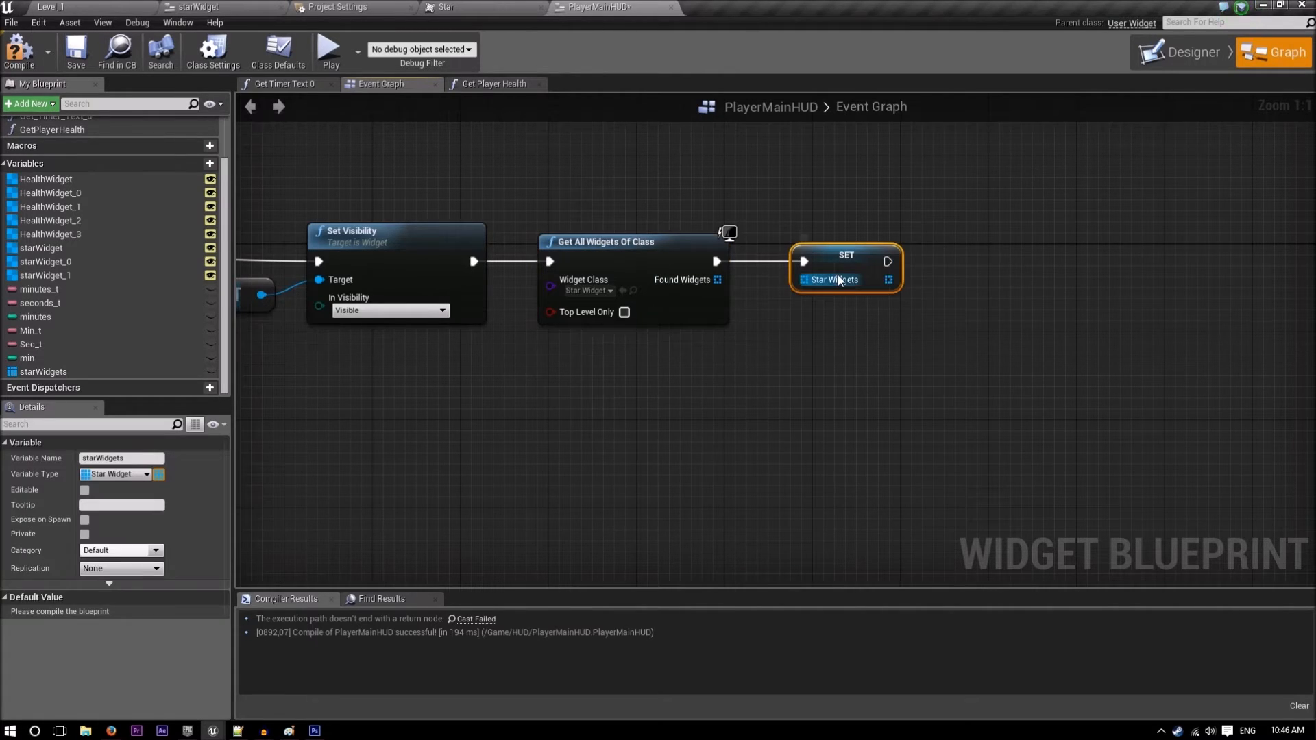
pyautogui.press('Delete')
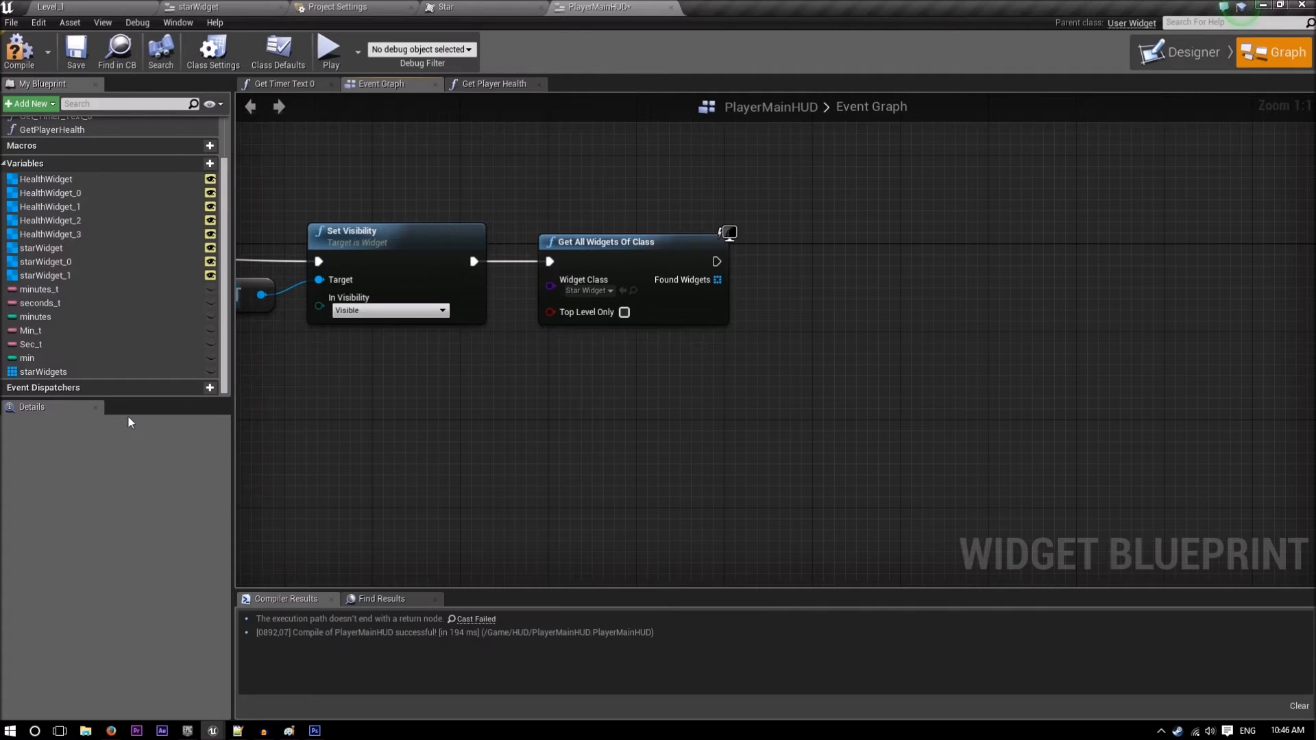
# - Change the starWidgets array variable's type to User Widget reference
pyautogui.click(80, 374)
pyautogui.click(111, 474)
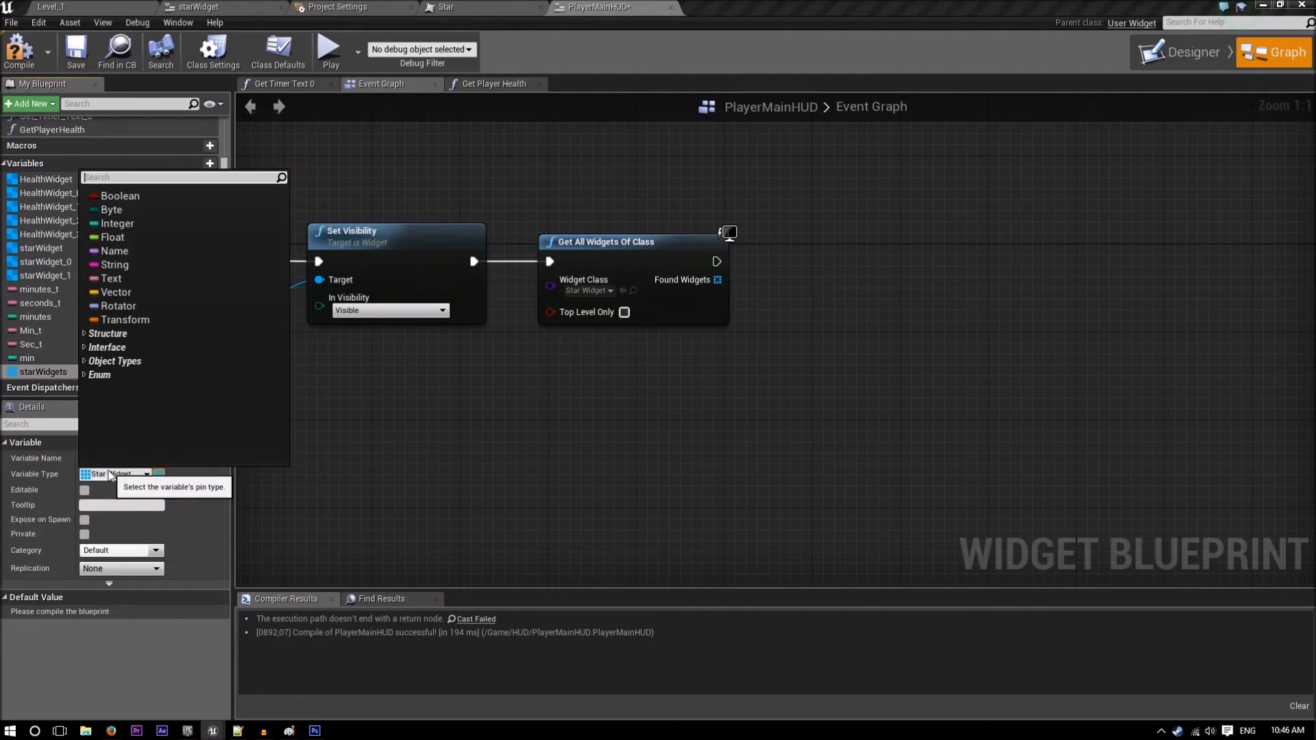
pyautogui.write('user wid')
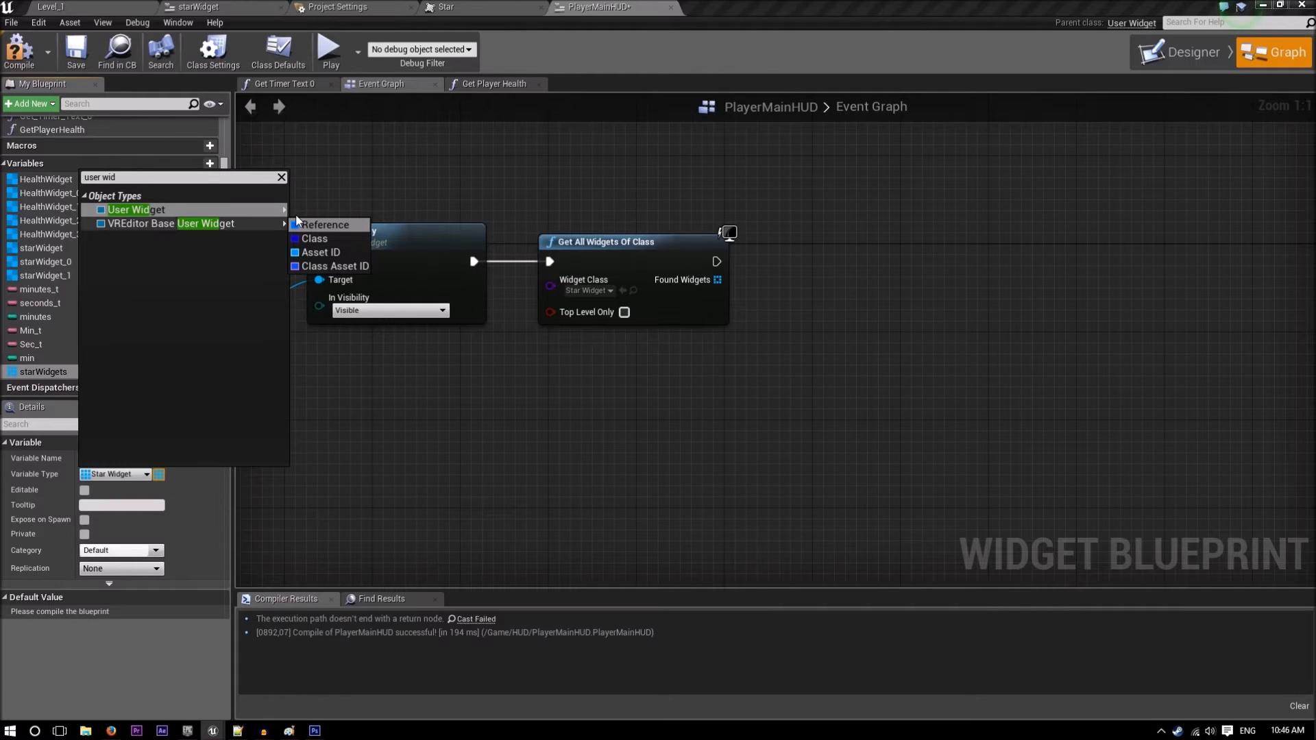
pyautogui.click(306, 225)
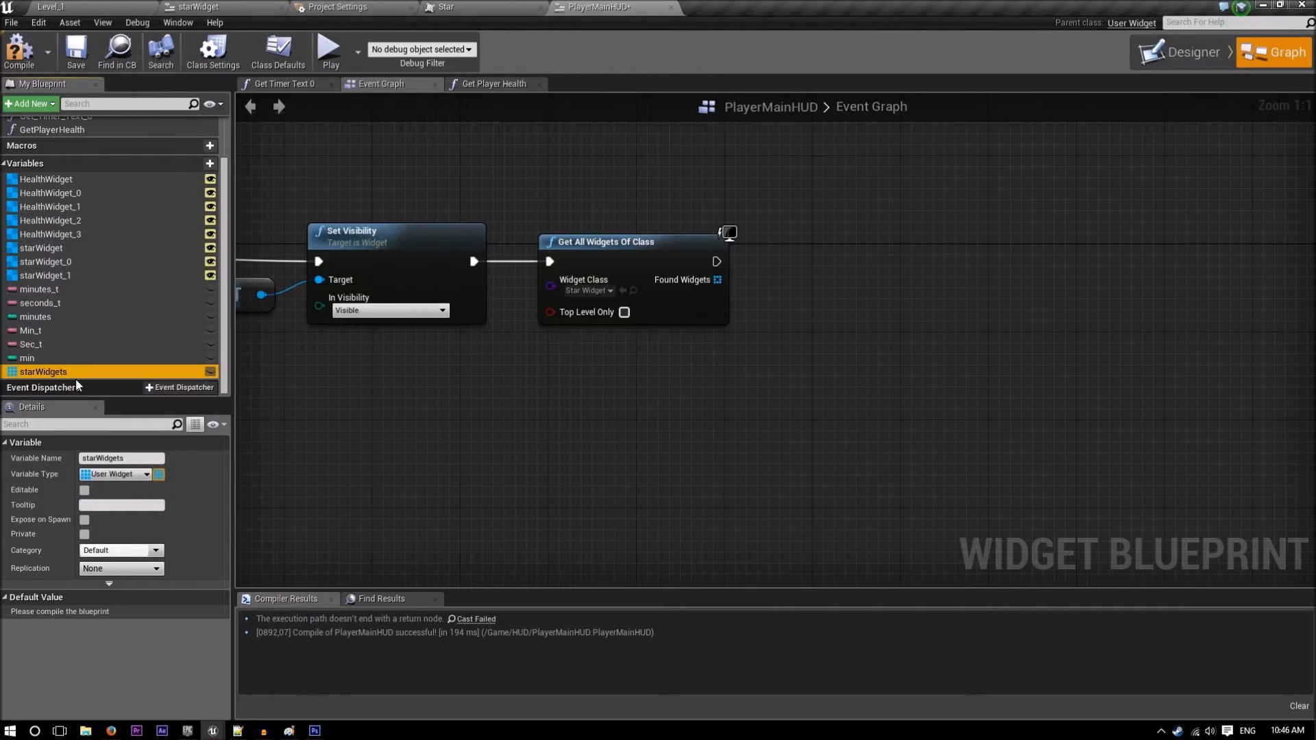
# - Store the Found Widgets output of Get All Widgets Of Class in starWidgets with a connected SET node
pyautogui.keyDown('alt'); pyautogui.moveTo(69, 372); pyautogui.dragTo(718, 281); pyautogui.keyUp('alt')
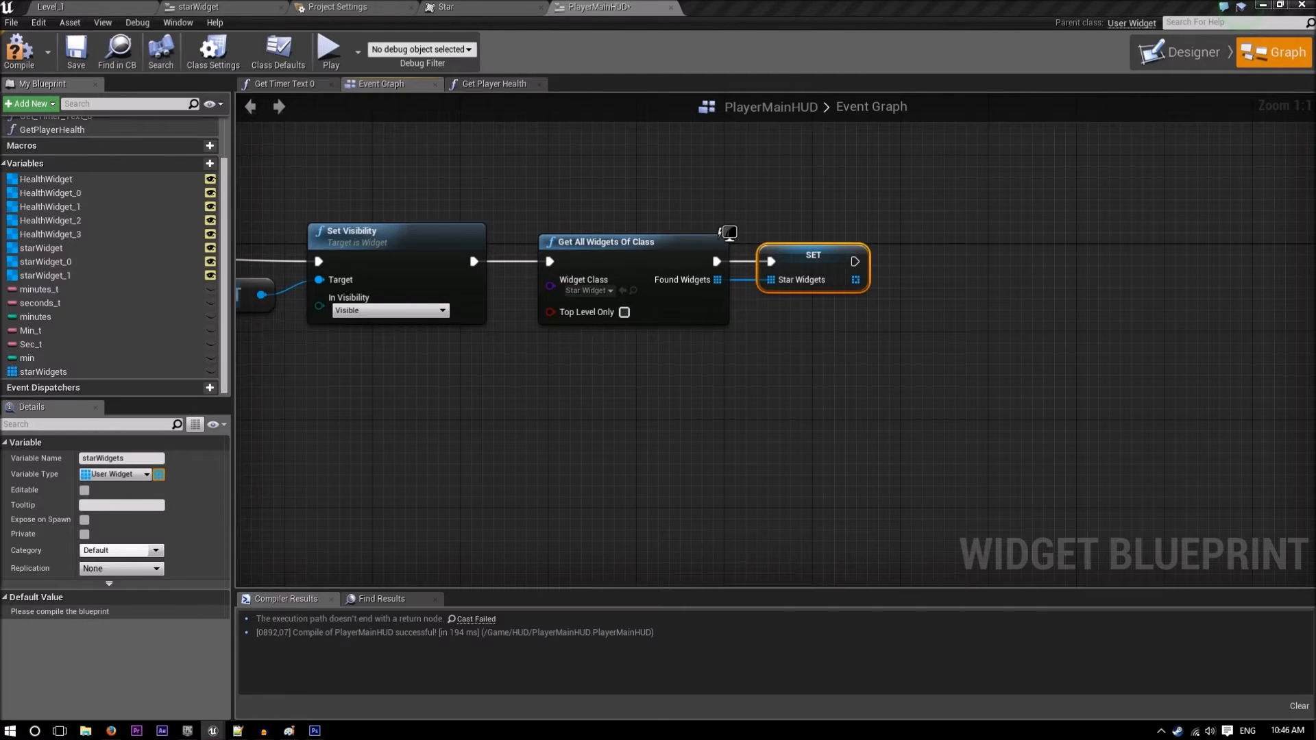
pyautogui.moveTo(868, 275); pyautogui.dragTo(880, 263)
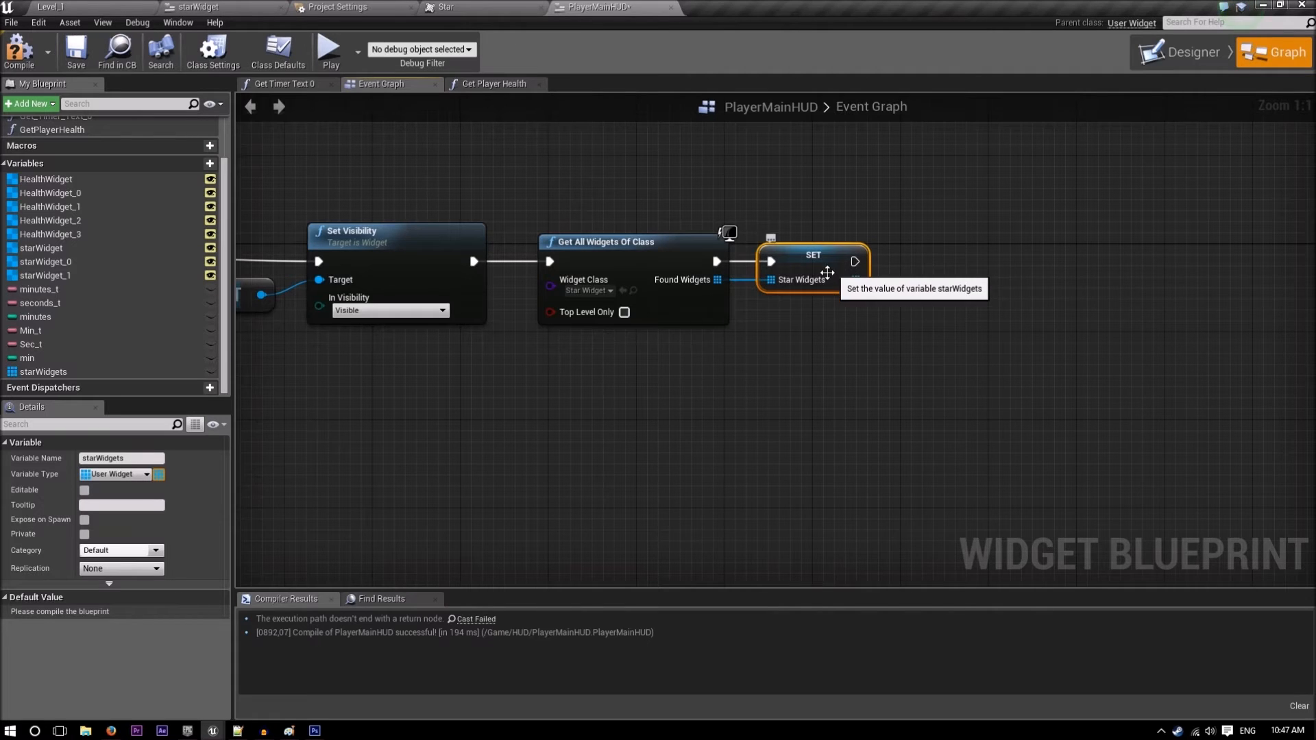
pyautogui.moveTo(830, 276); pyautogui.dragTo(819, 287)
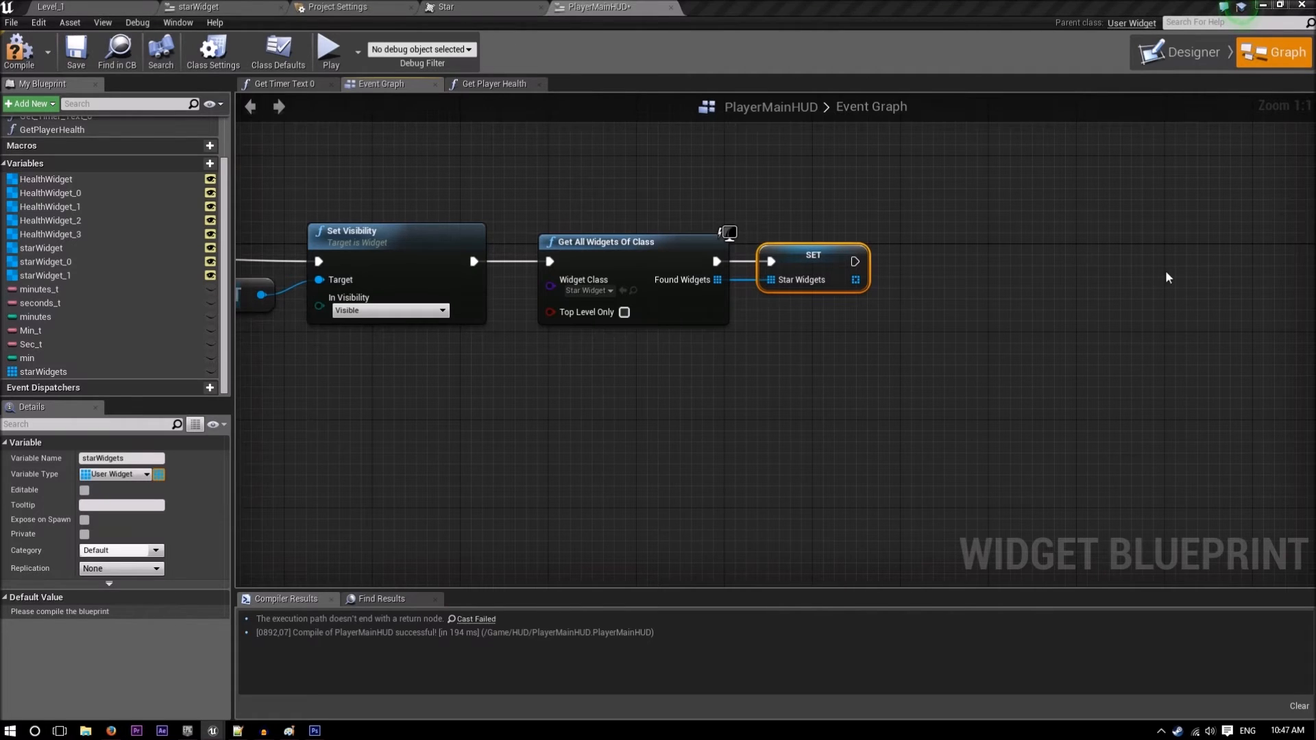
# - Add a ForLoop after the starWidgets SET node, align it with the chain, and set its Last Index to 2
pyautogui.moveTo(880, 288); pyautogui.dragTo(588, 262, button='right')
pyautogui.moveTo(511, 252); pyautogui.dragTo(567, 242)
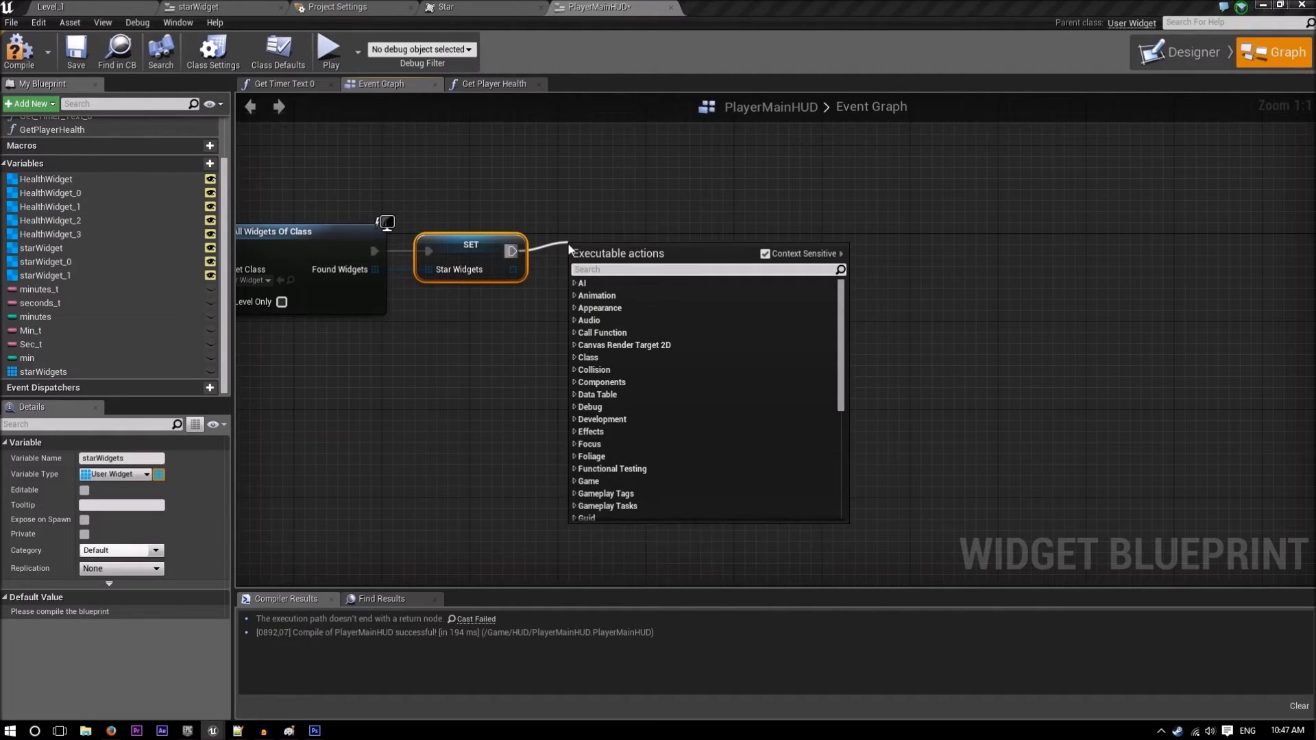
pyautogui.write('for')
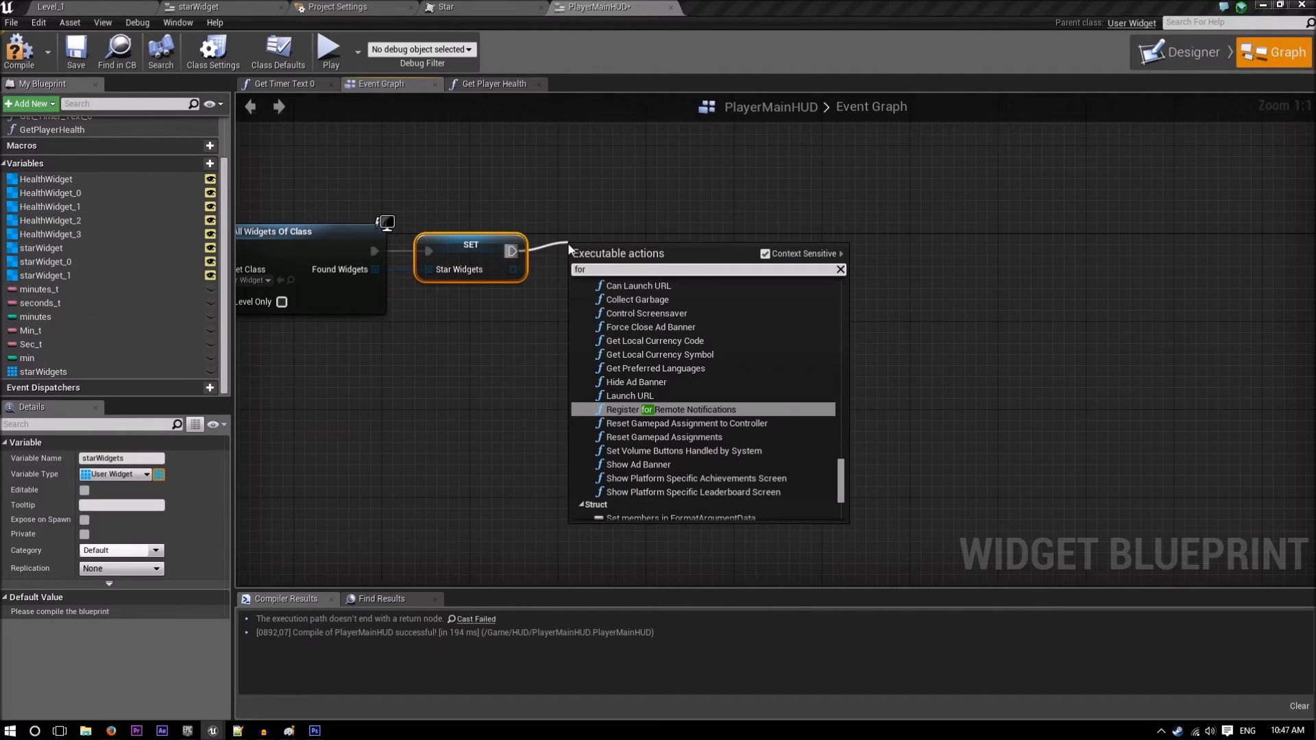
pyautogui.write(' loop')
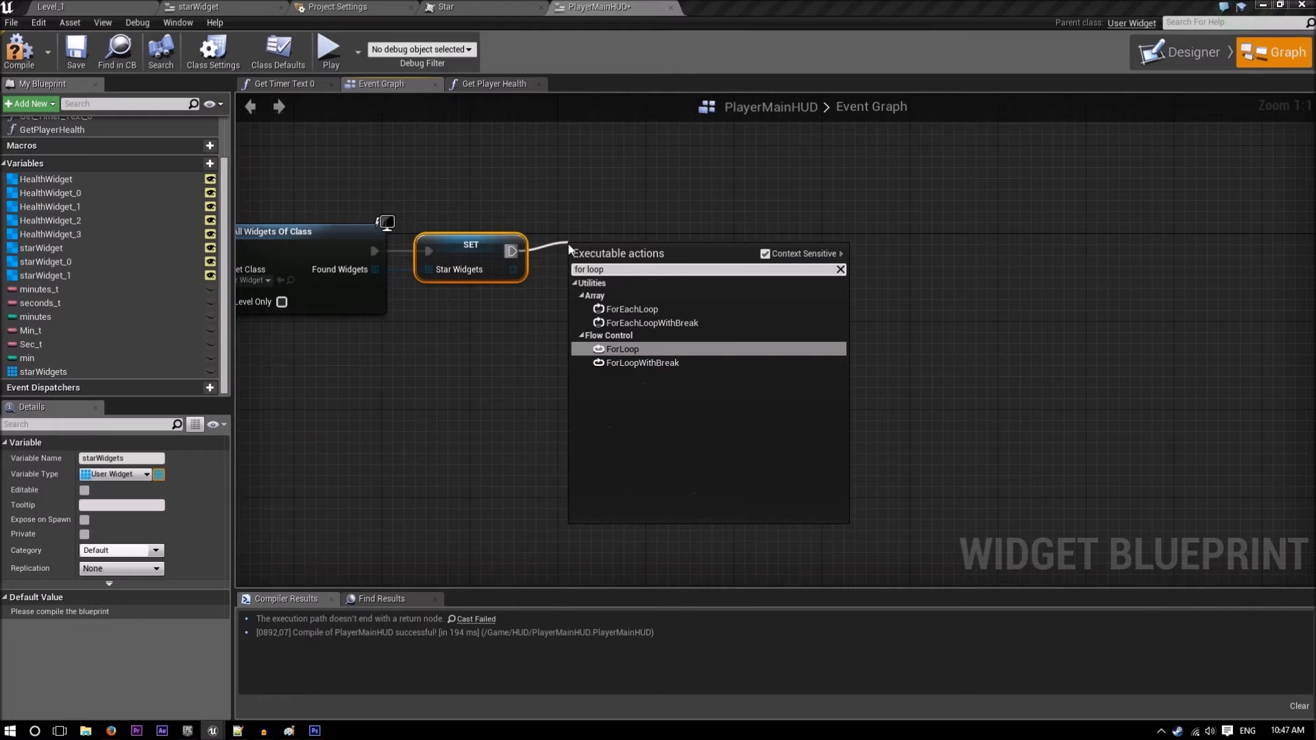
pyautogui.press('Return')
pyautogui.moveTo(614, 247); pyautogui.dragTo(606, 227)
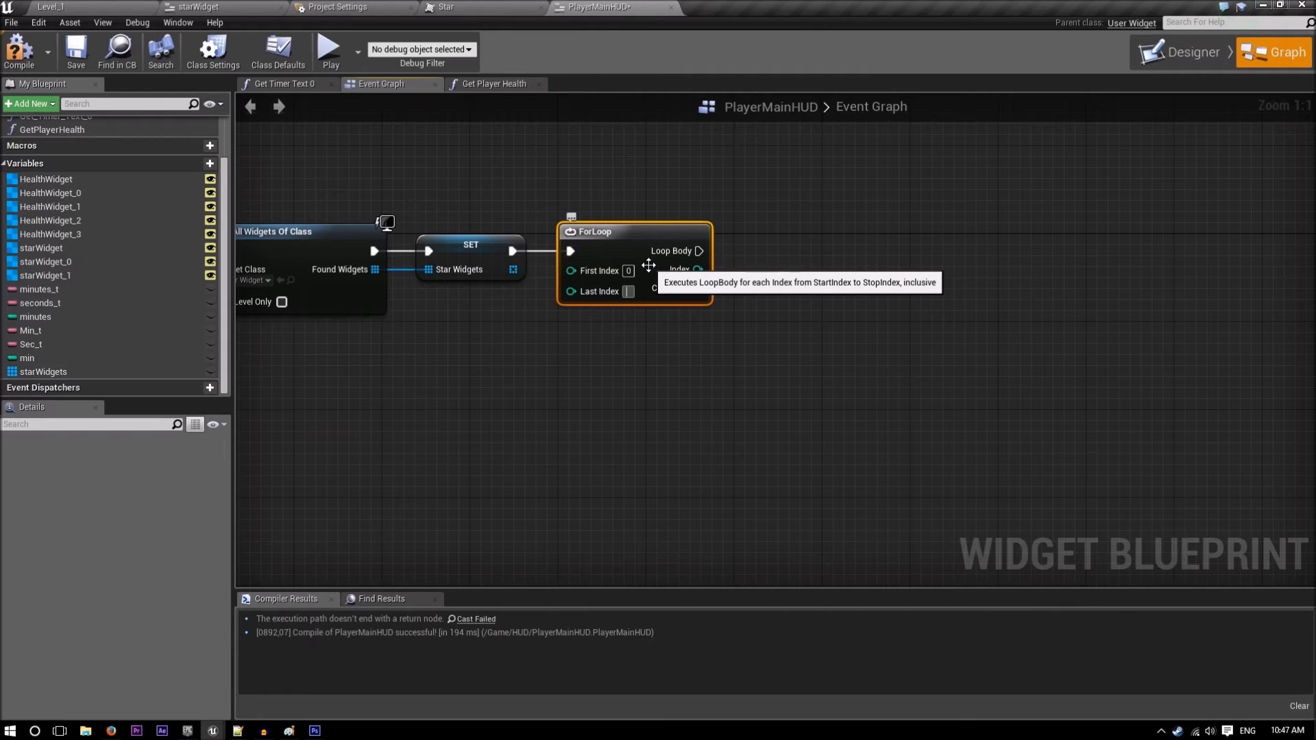
pyautogui.write('2')
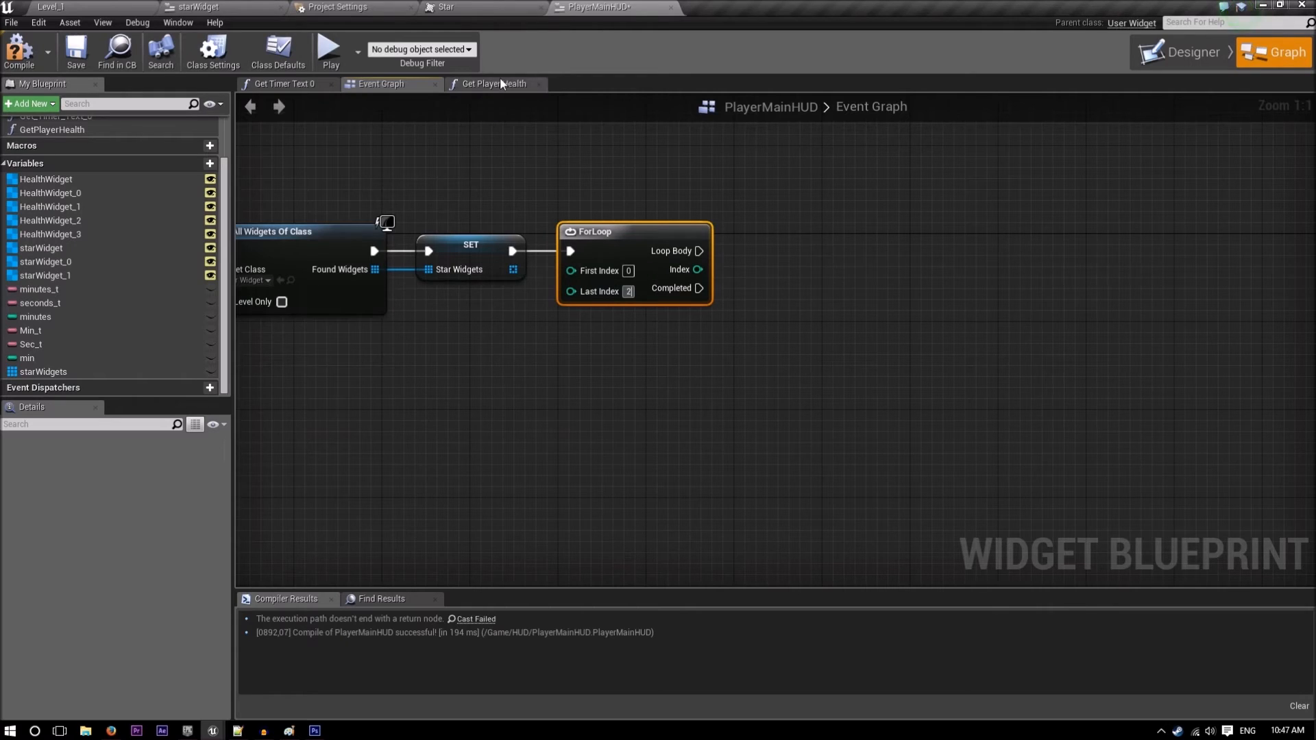
# - In the Designer, narrow the Horizontal Box holding the three stars to about 616 wide, and return to the graph
pyautogui.click(1170, 46)
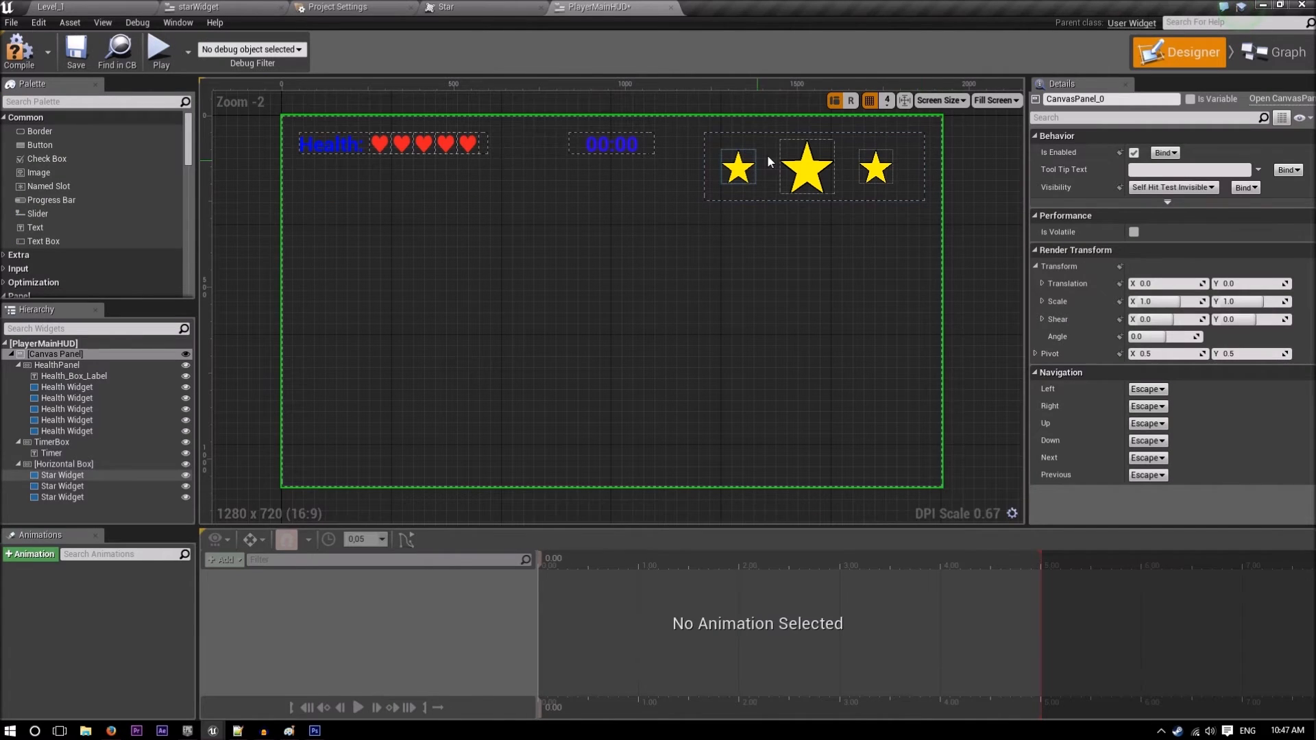
pyautogui.click(709, 167)
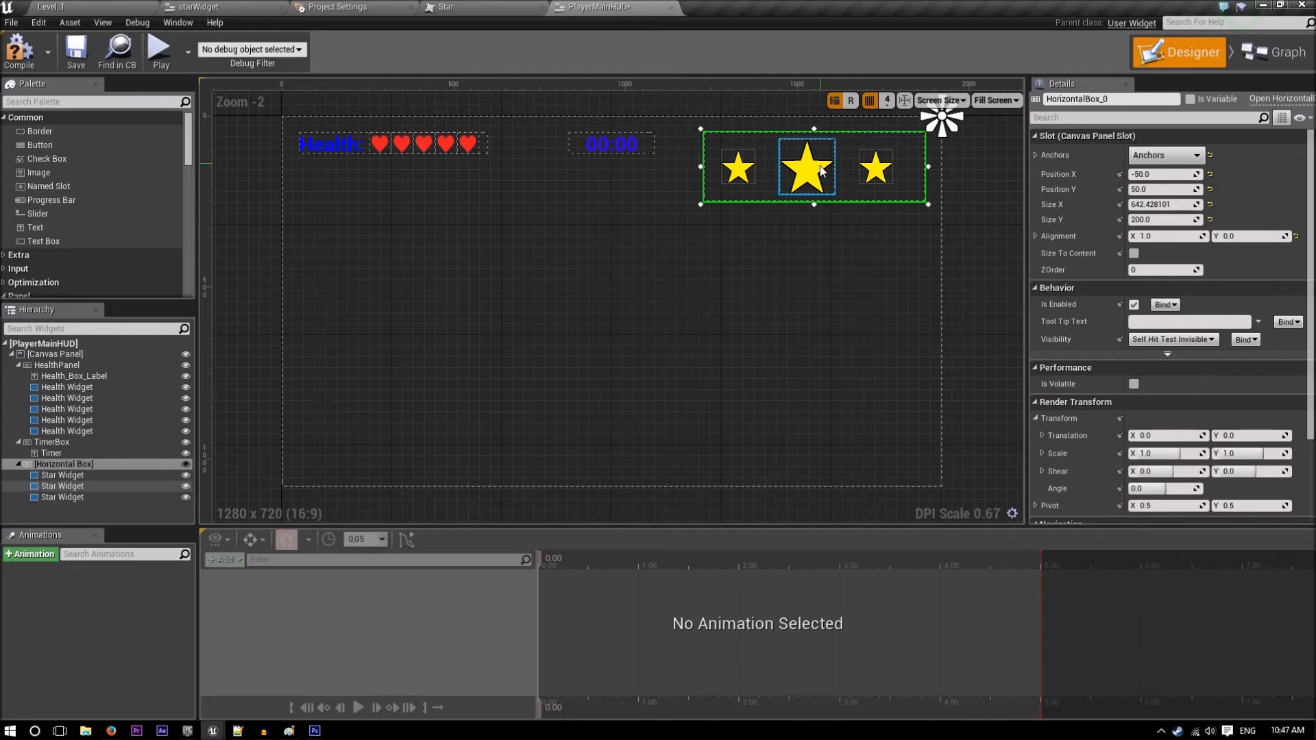
pyautogui.moveTo(702, 167); pyautogui.dragTo(711, 166)
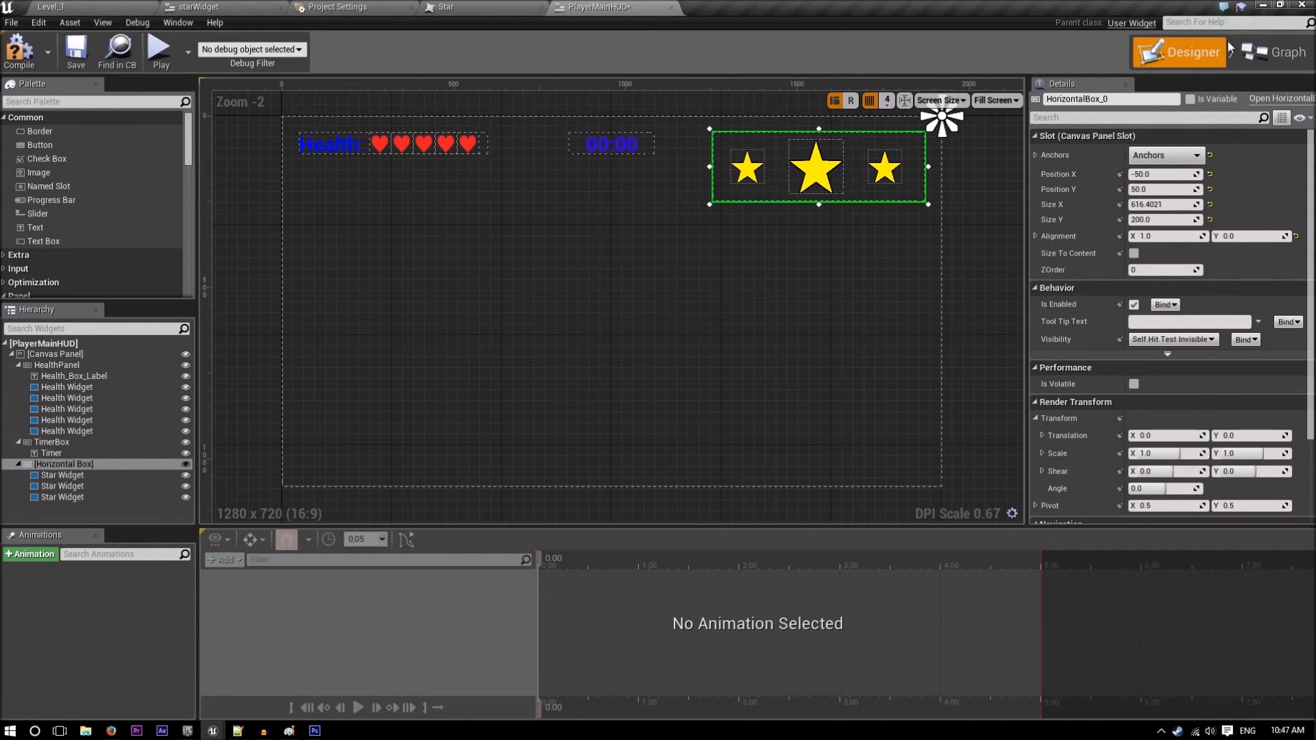
pyautogui.click(1237, 55)
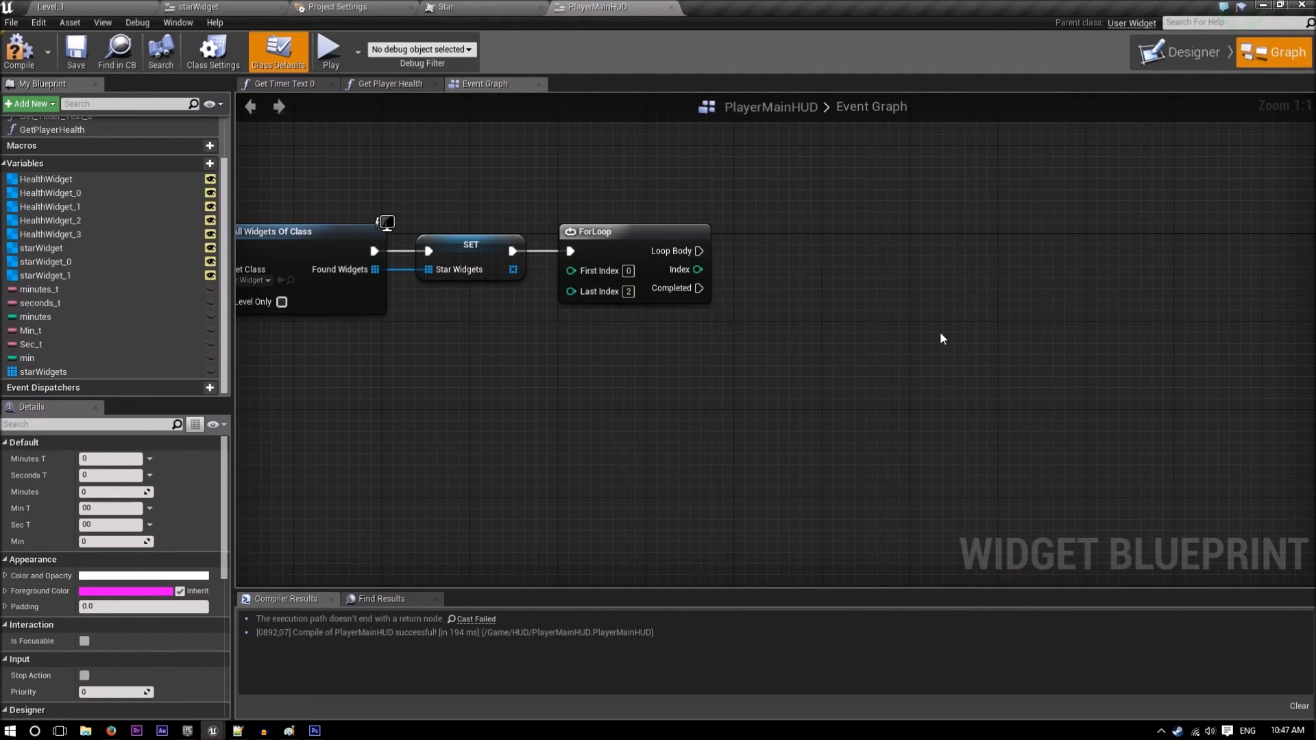
# - Add a starWidgets getter with an array GET node beside the ForLoop, and feed the loop's Index into GET
pyautogui.moveTo(940, 331); pyautogui.dragTo(852, 338, button='right')
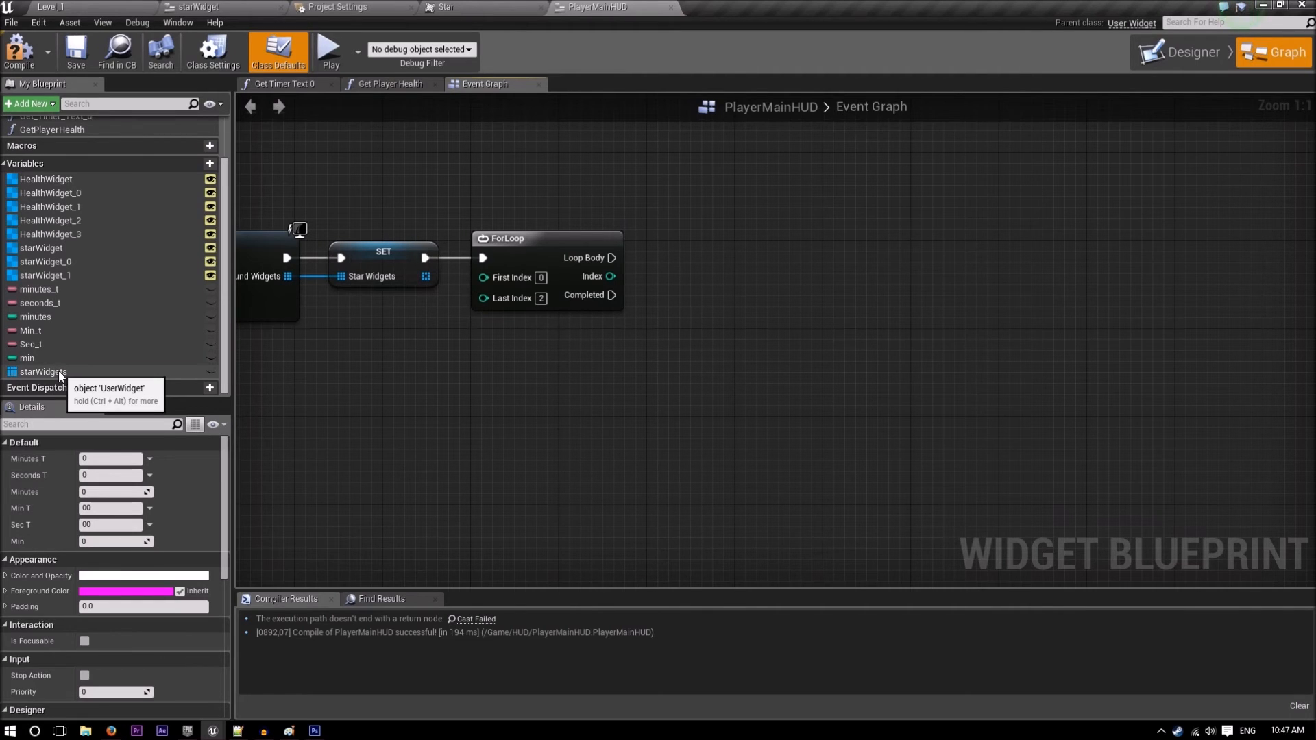
pyautogui.moveTo(59, 372); pyautogui.dragTo(692, 291)
pyautogui.moveTo(765, 313); pyautogui.dragTo(682, 345, button='right')
pyautogui.moveTo(643, 318); pyautogui.dragTo(700, 321)
pyautogui.write('get')
pyautogui.press('Return')
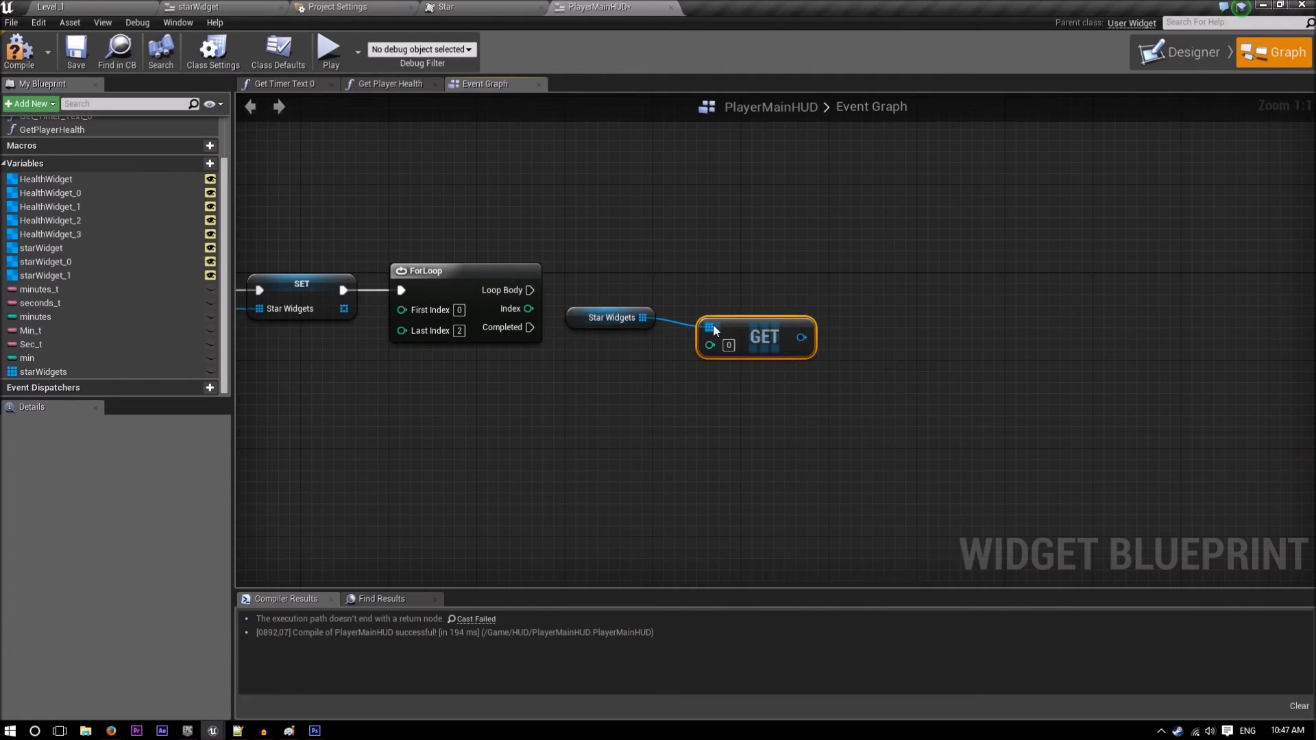
pyautogui.moveTo(529, 308); pyautogui.dragTo(710, 344)
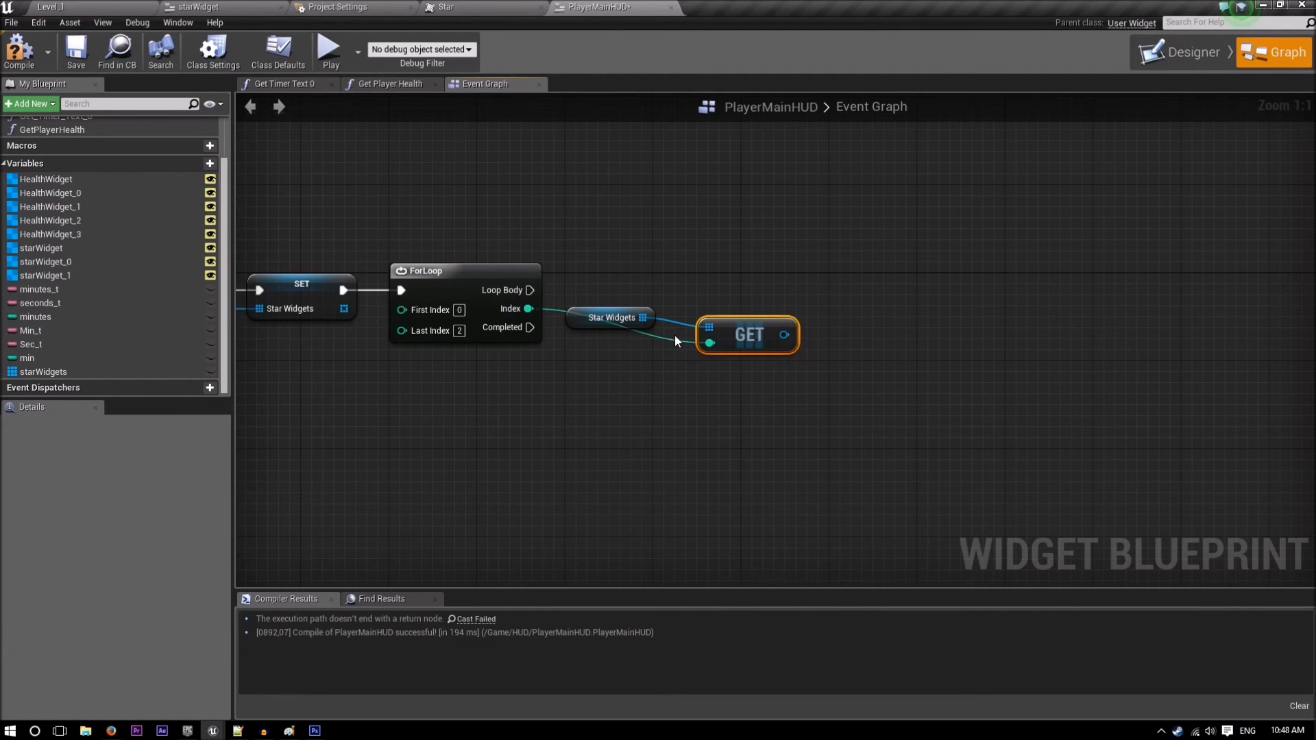
# - Insert a reroute point on the Index wire and place it below the Star Widgets node
pyautogui.doubleClick(559, 314)
pyautogui.moveTo(560, 315); pyautogui.dragTo(585, 353)
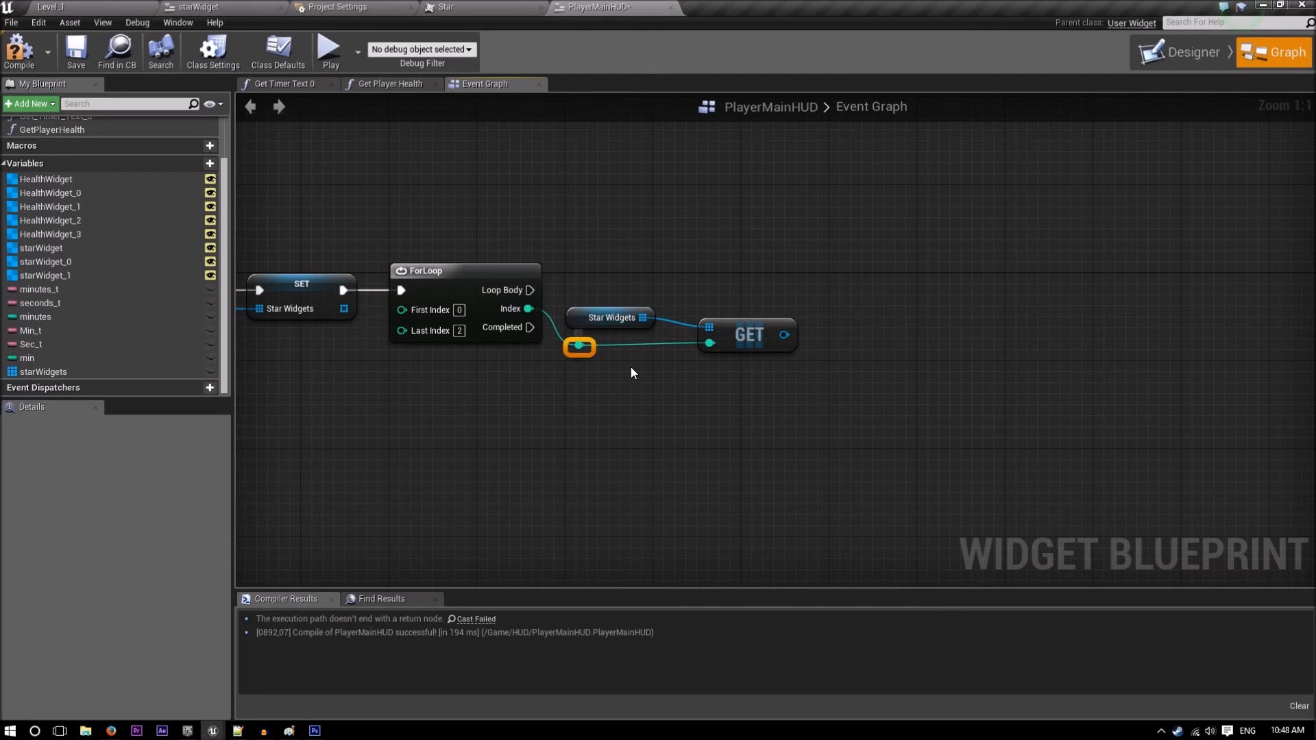
pyautogui.click(631, 368)
# - Add a Set Visibility node targeting the GET output, align it with the chain, and link ForLoop's Loop Body to it
pyautogui.moveTo(733, 399); pyautogui.dragTo(646, 405, button='right')
pyautogui.moveTo(740, 406); pyautogui.dragTo(711, 411, button='right')
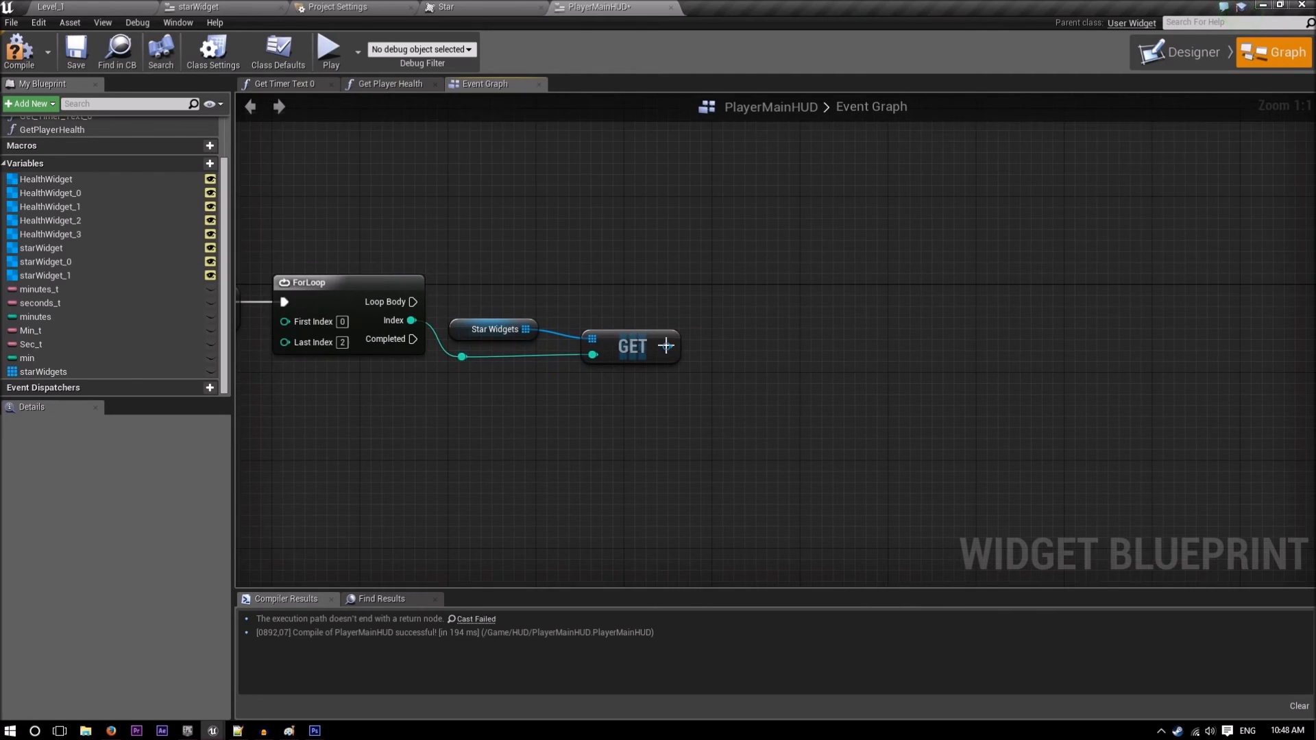
pyautogui.moveTo(666, 347); pyautogui.dragTo(715, 314)
pyautogui.write('set visi')
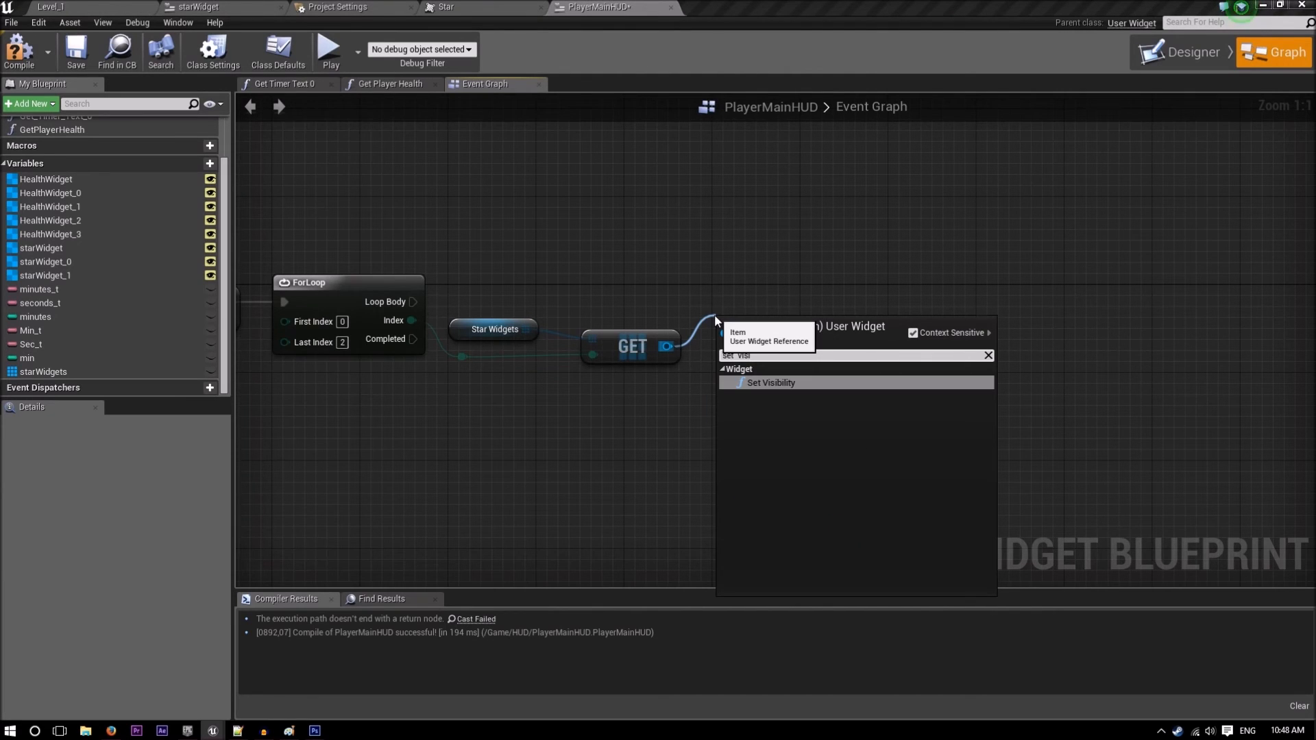
pyautogui.press('Return')
pyautogui.moveTo(798, 373); pyautogui.dragTo(820, 318)
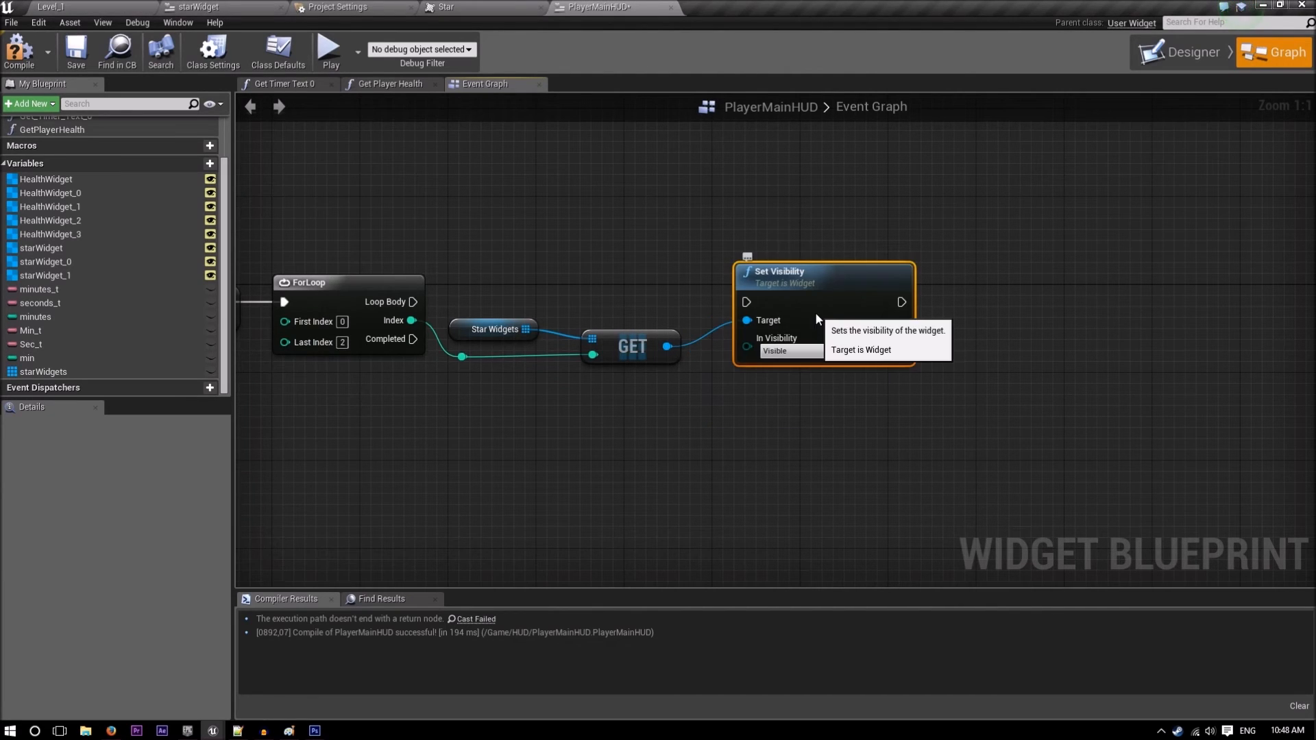
pyautogui.moveTo(414, 302); pyautogui.dragTo(749, 303)
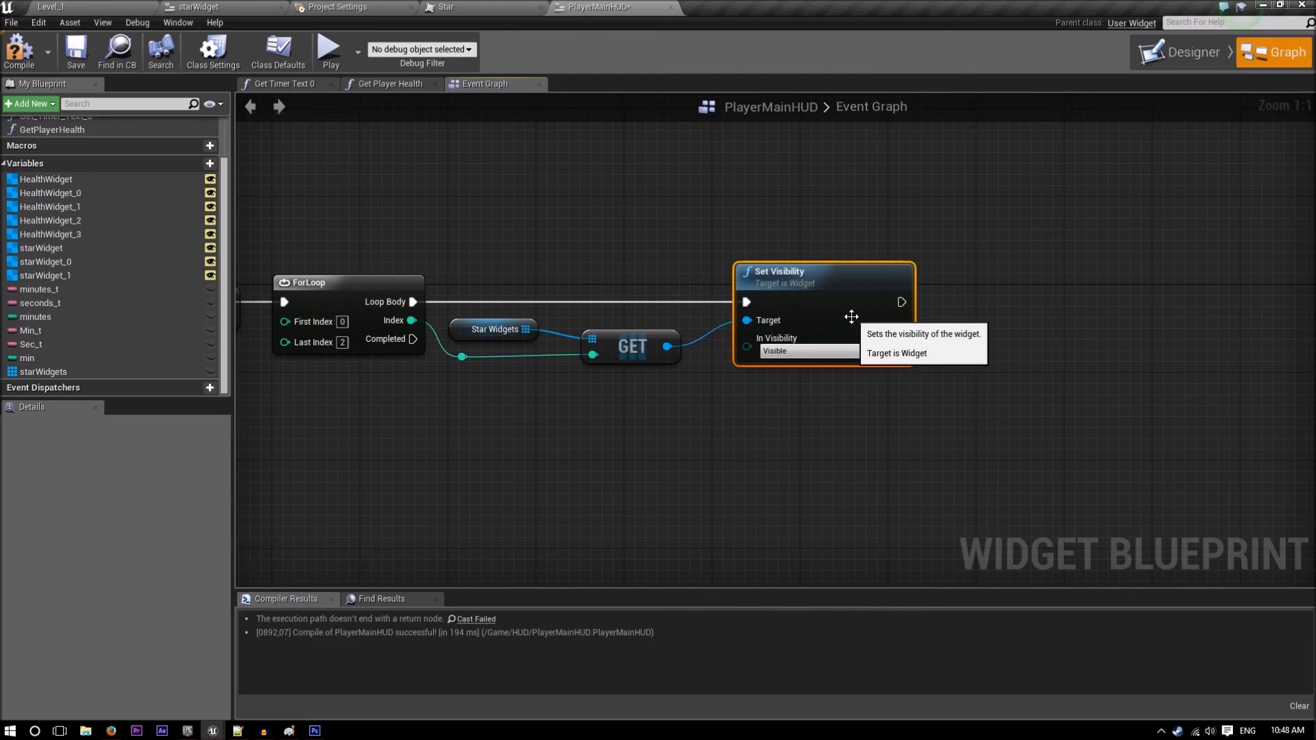
# - Shift the Set Visibility node slightly closer to GET and set its In Visibility to Hidden
pyautogui.moveTo(849, 317); pyautogui.dragTo(835, 320)
pyautogui.click(788, 351)
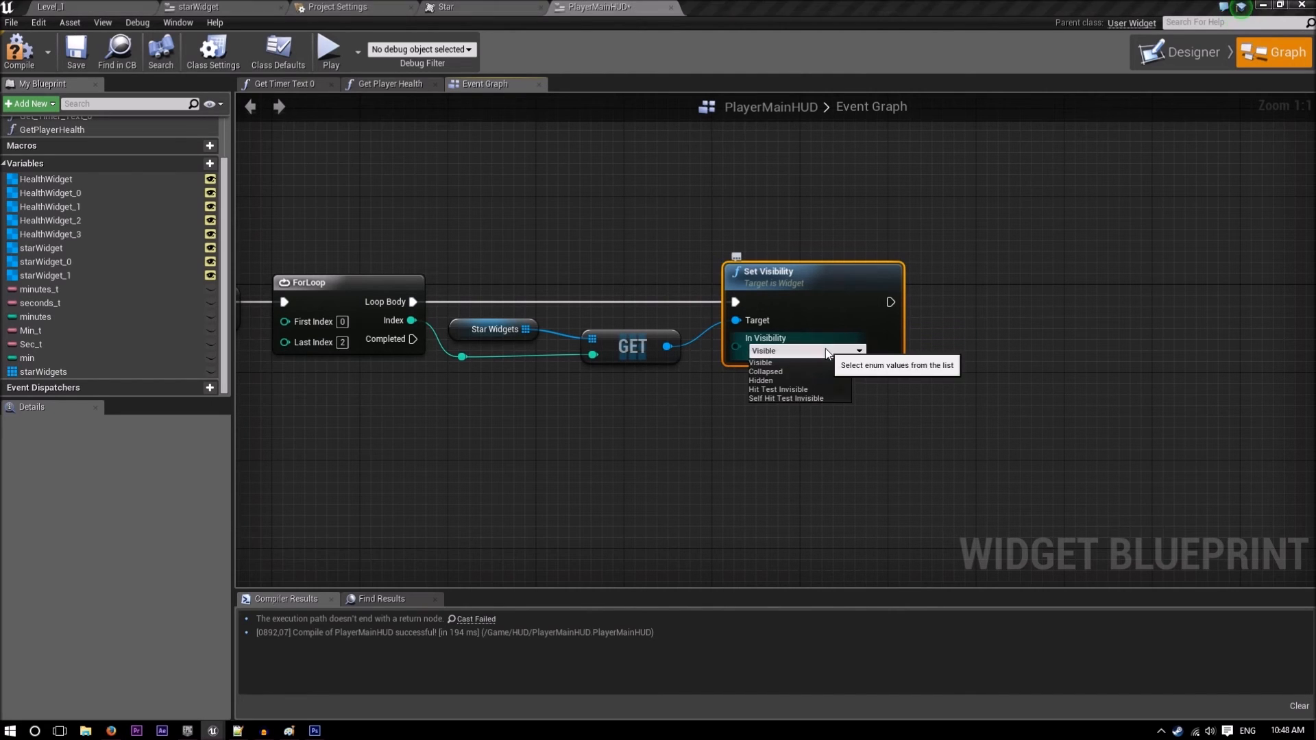
pyautogui.click(800, 383)
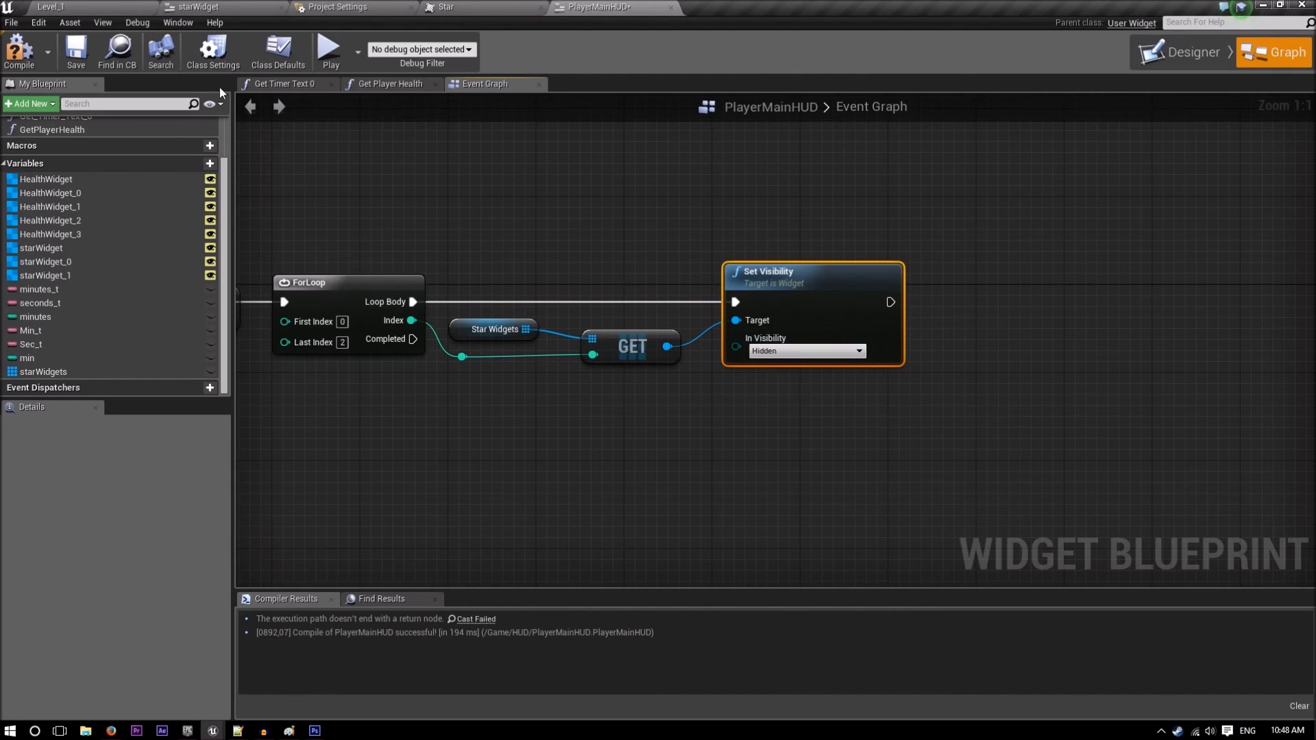
# - Compile PlayerMainHUD and run the game briefly to check the stars in the HUD
pyautogui.click(19, 50)
pyautogui.click(338, 55)
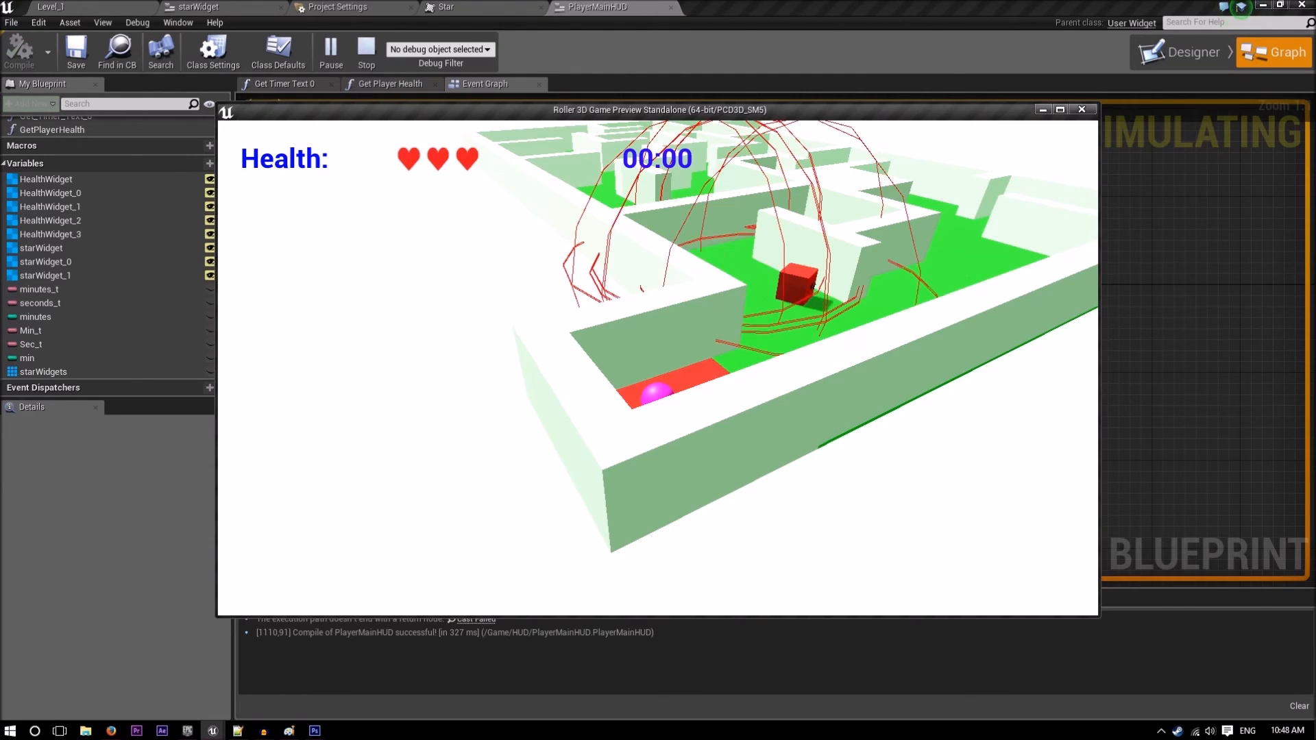
pyautogui.press('Escape')
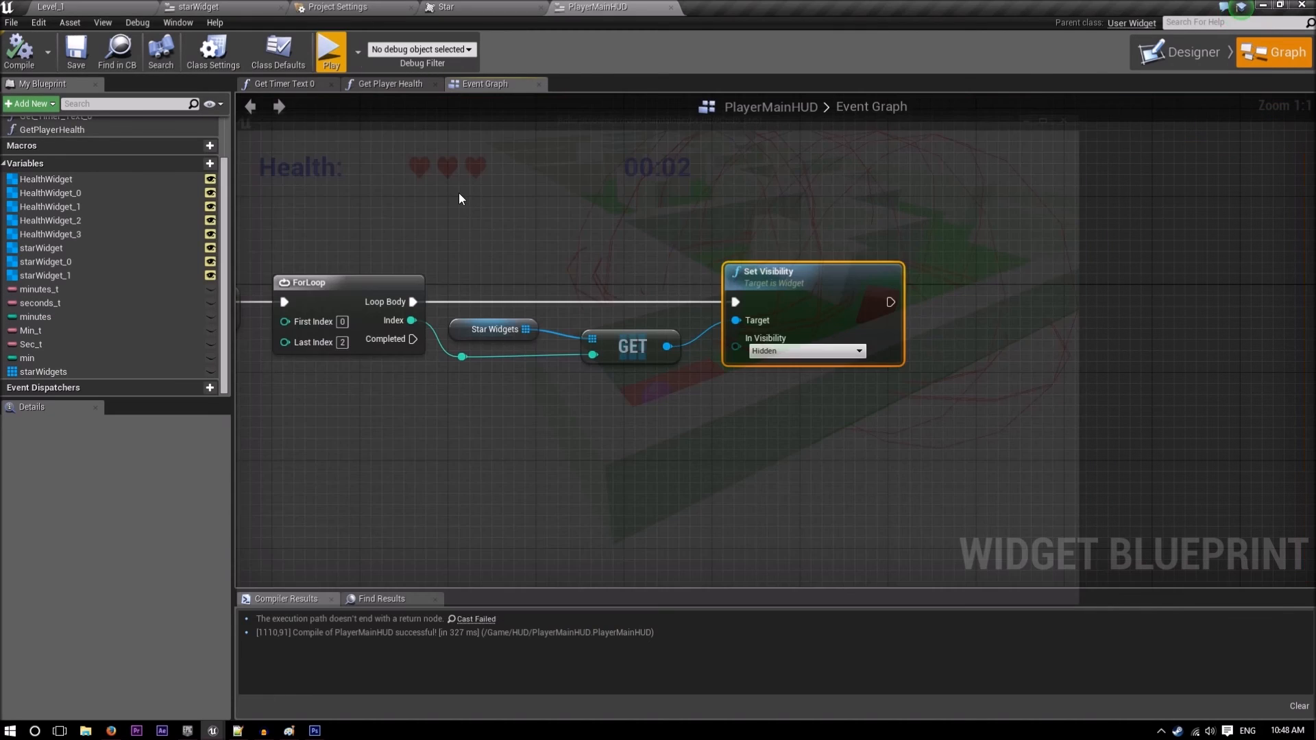
# - Test-run the game with Set Visibility unlinked from the ForLoop's Loop Body for comparison, and restore the link
pyautogui.keyDown('alt'); pyautogui.click(735, 302); pyautogui.keyUp('alt')
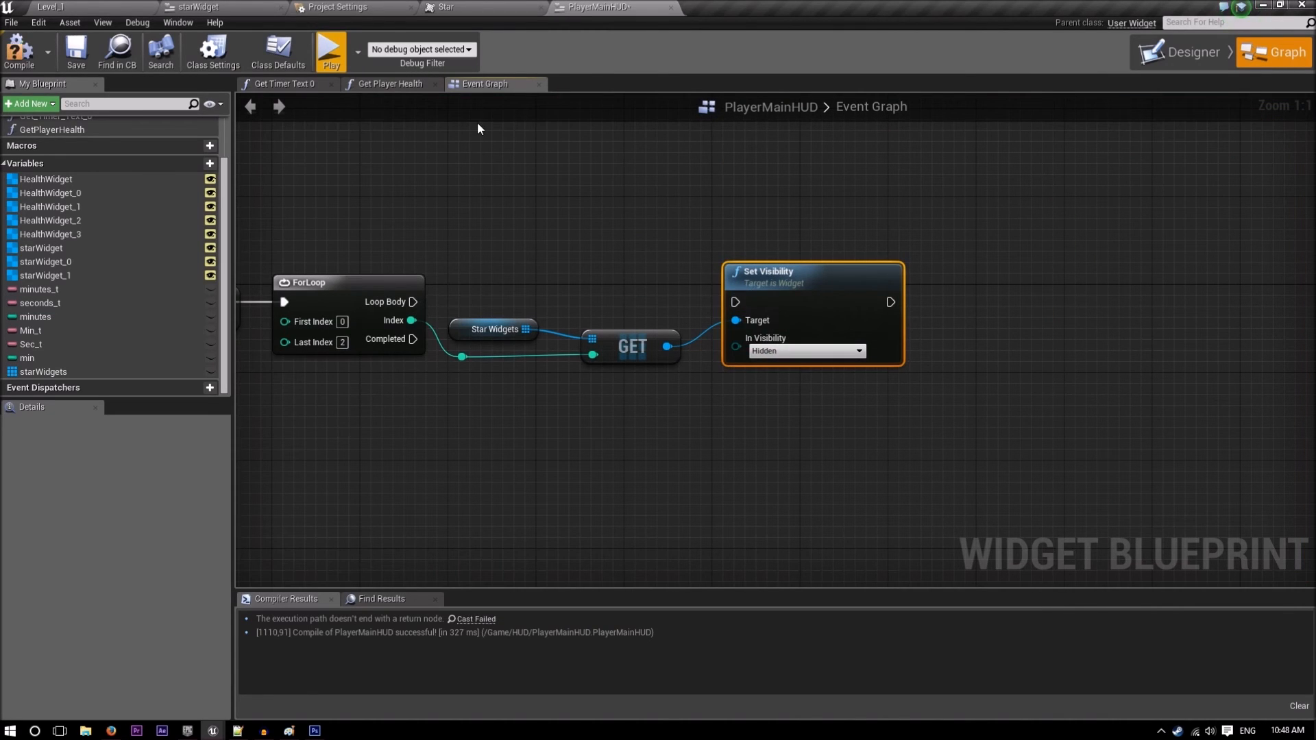
pyautogui.click(329, 46)
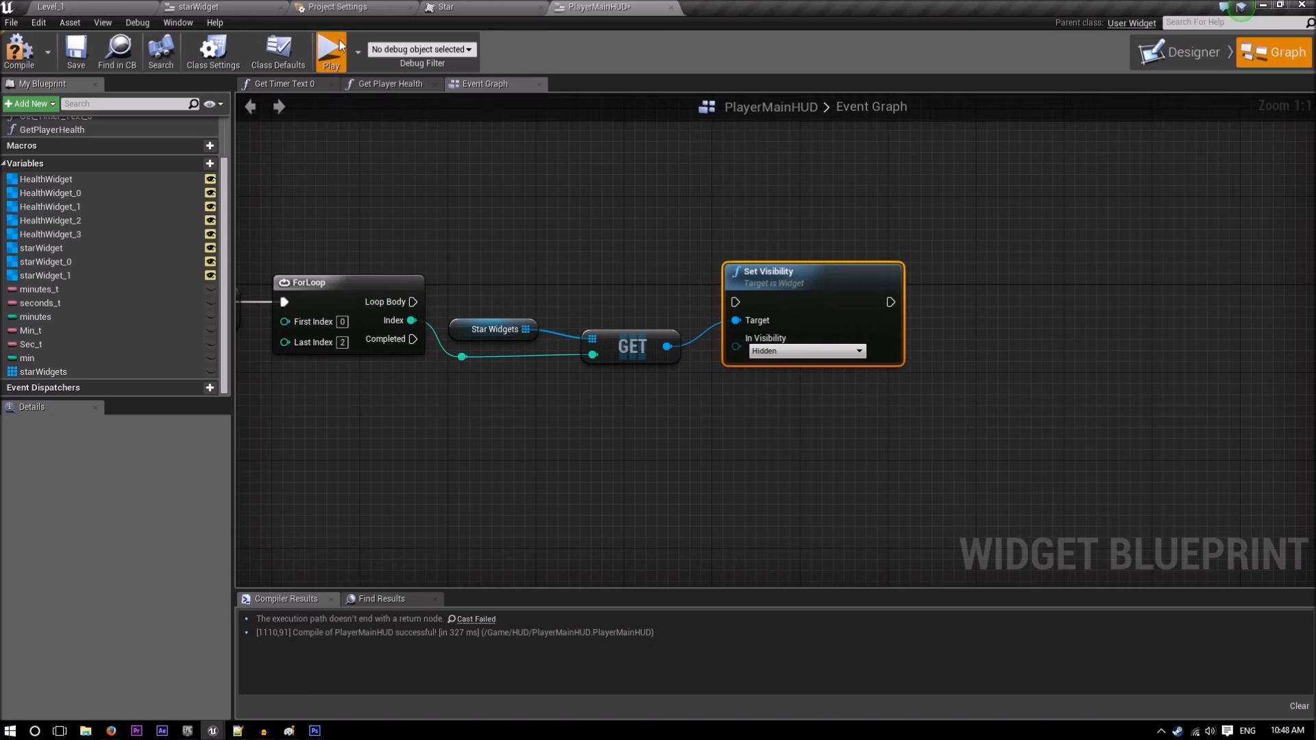
pyautogui.press('Escape')
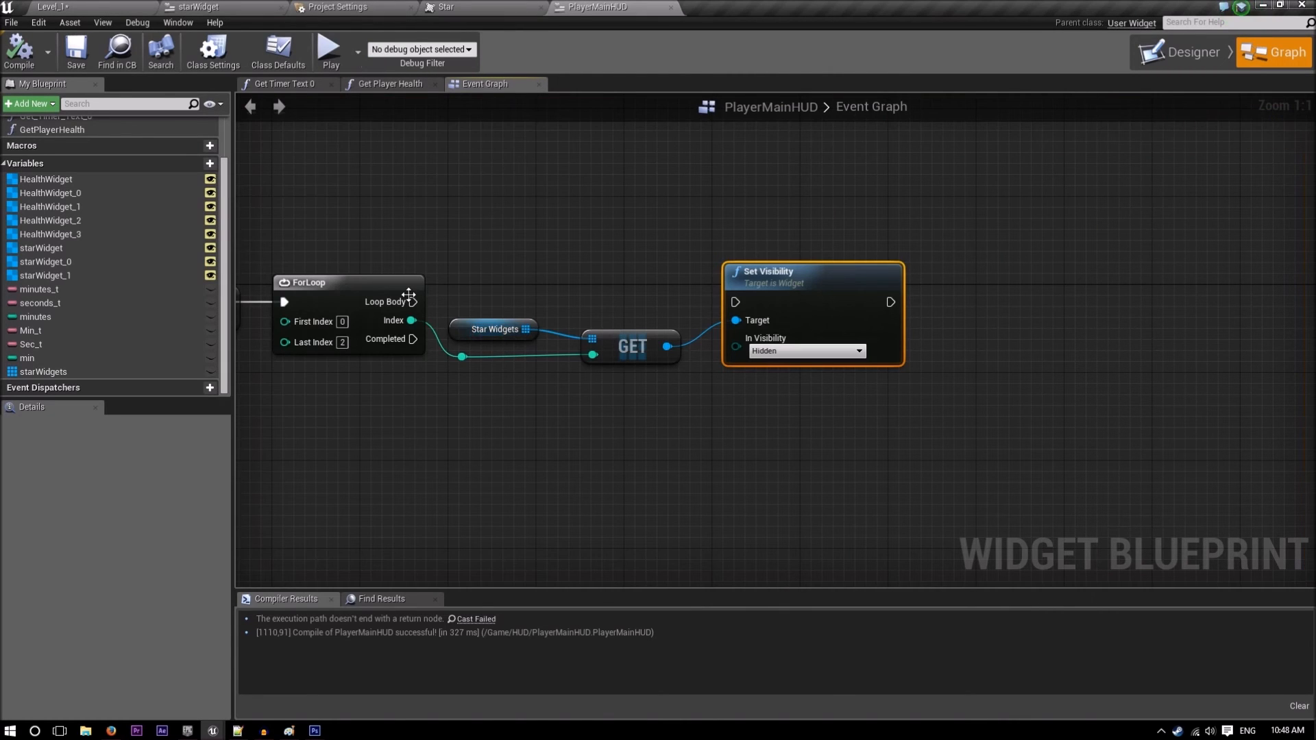
pyautogui.moveTo(413, 302); pyautogui.dragTo(734, 300)
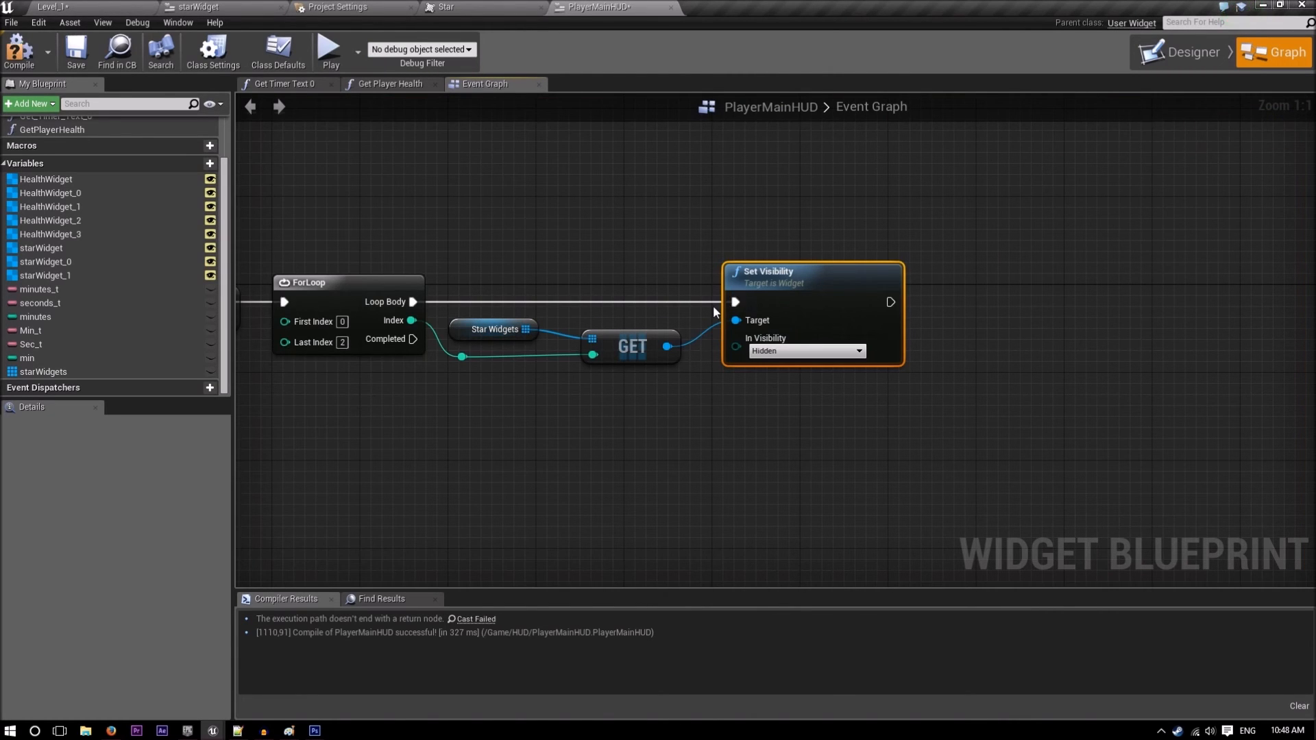
# - Save all changes and recompile PlayerMainHUD with the star-hiding loop connected
pyautogui.hotkey('ctrl', 'shift', 's')
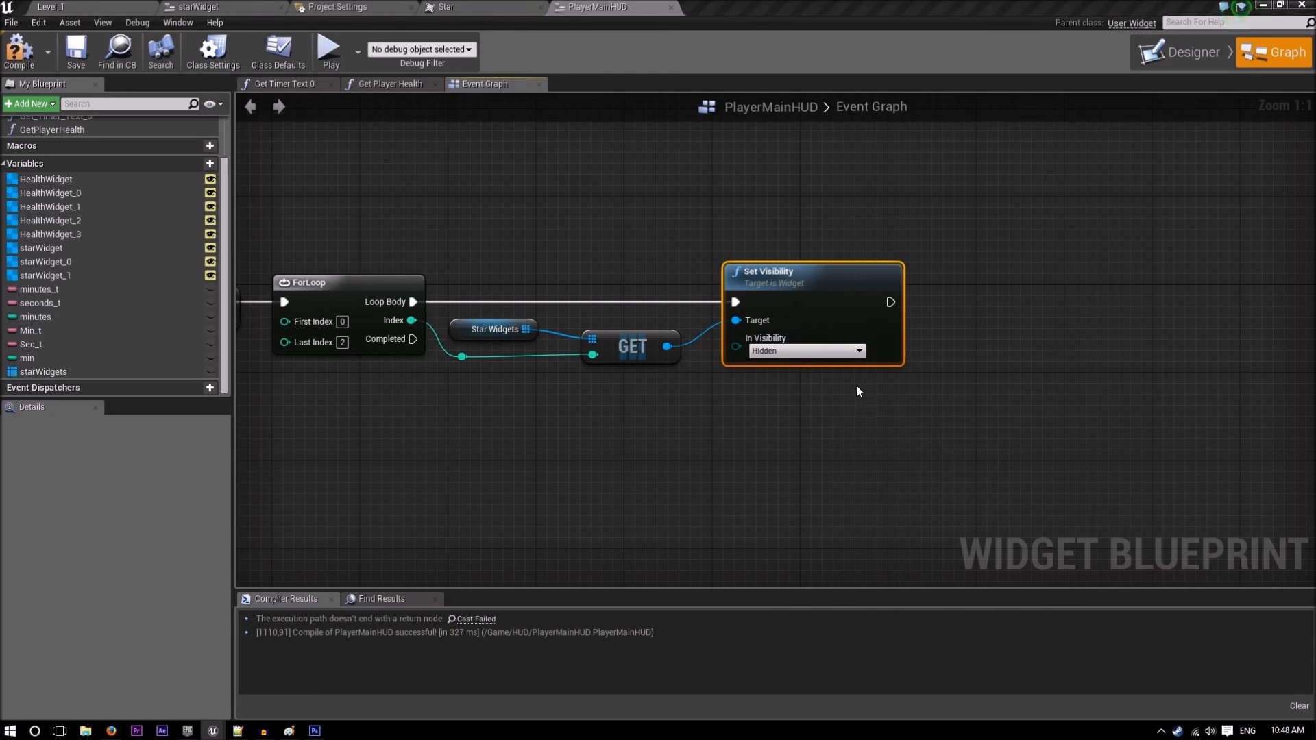
pyautogui.moveTo(592, 435); pyautogui.dragTo(842, 446, button='right')
pyautogui.scroll(-3, 842, 446)
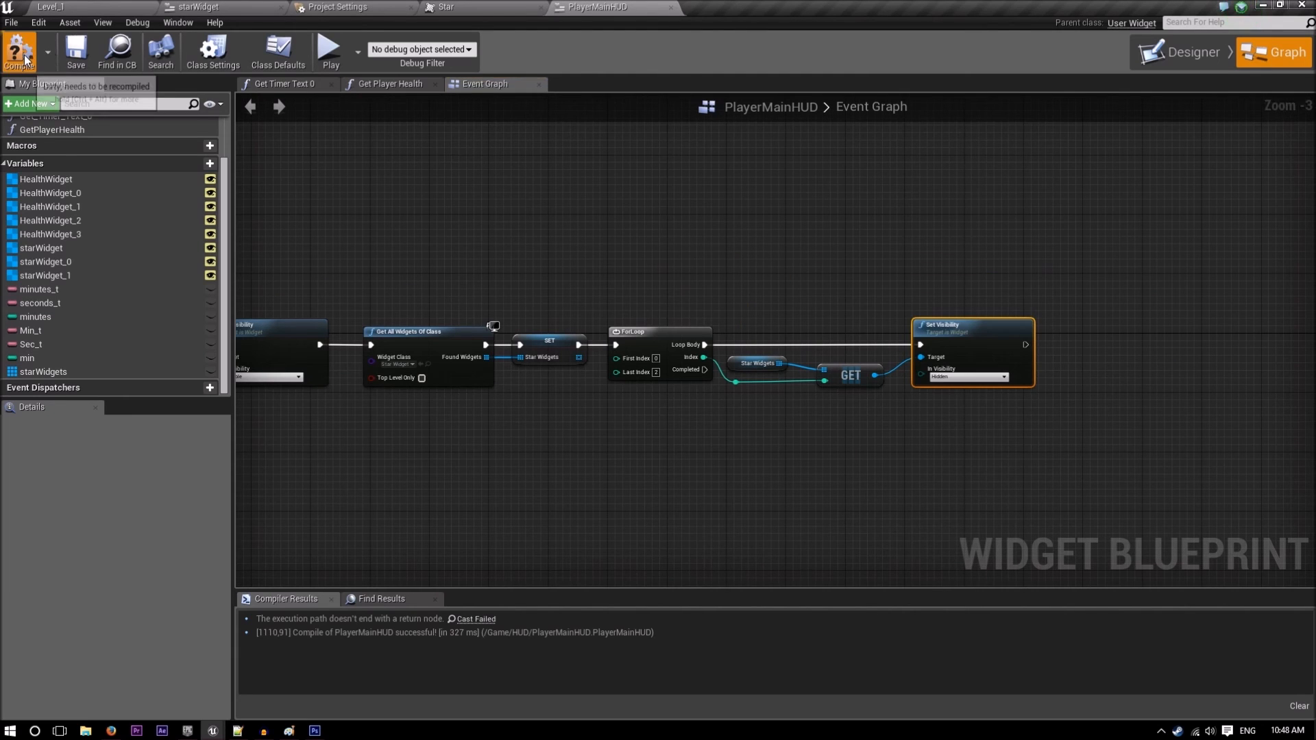
pyautogui.click(19, 49)
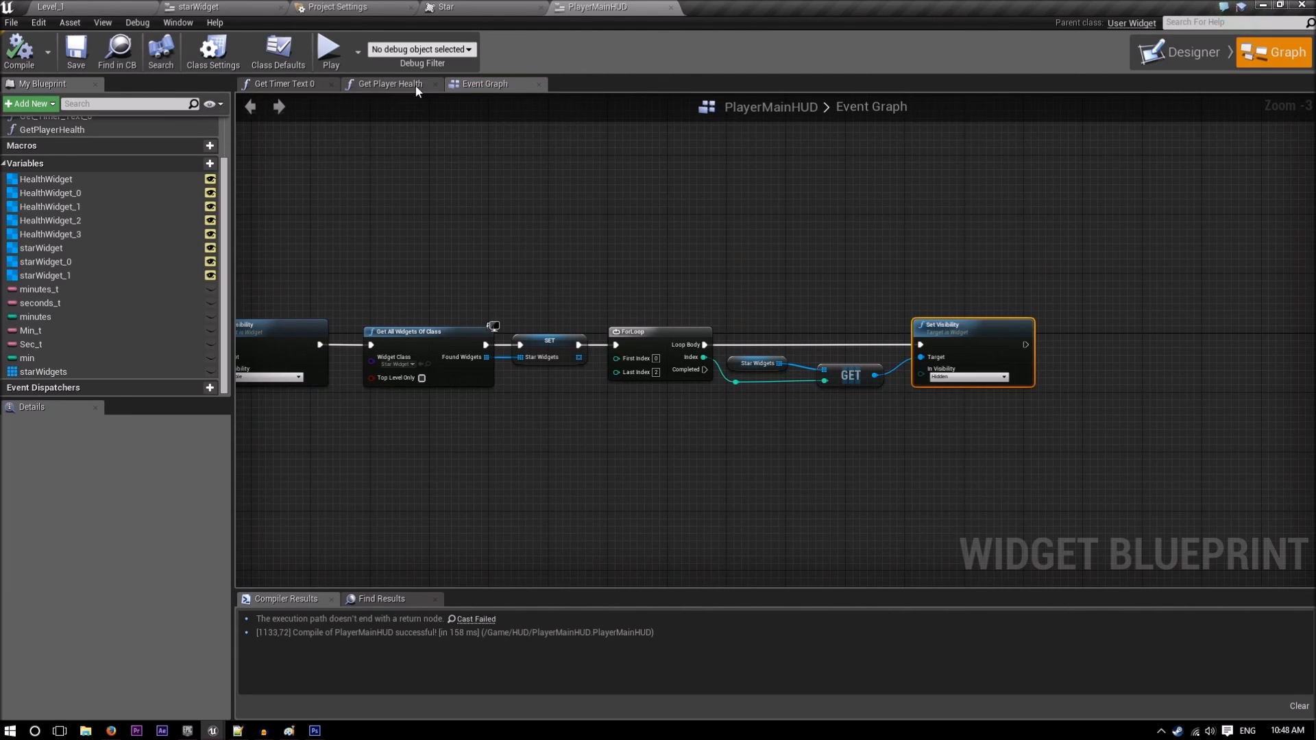